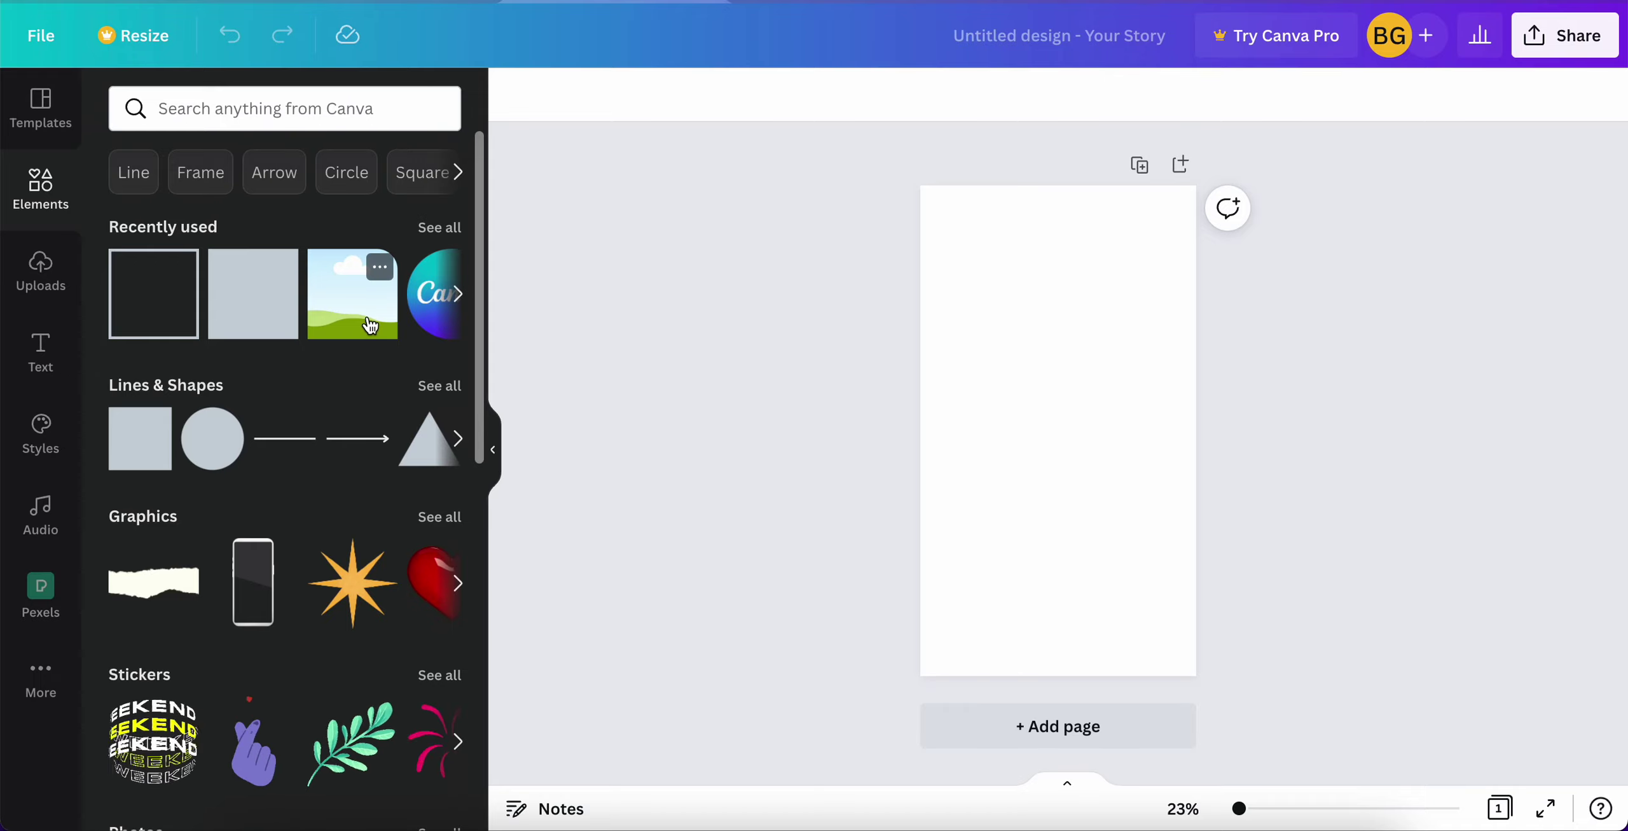
Browse the full collection of frames in the elements library and return to the main elements list.
{"action": "scroll", "coordinate": [299, 560], "scroll_direction": "down", "scroll_amount": 10}
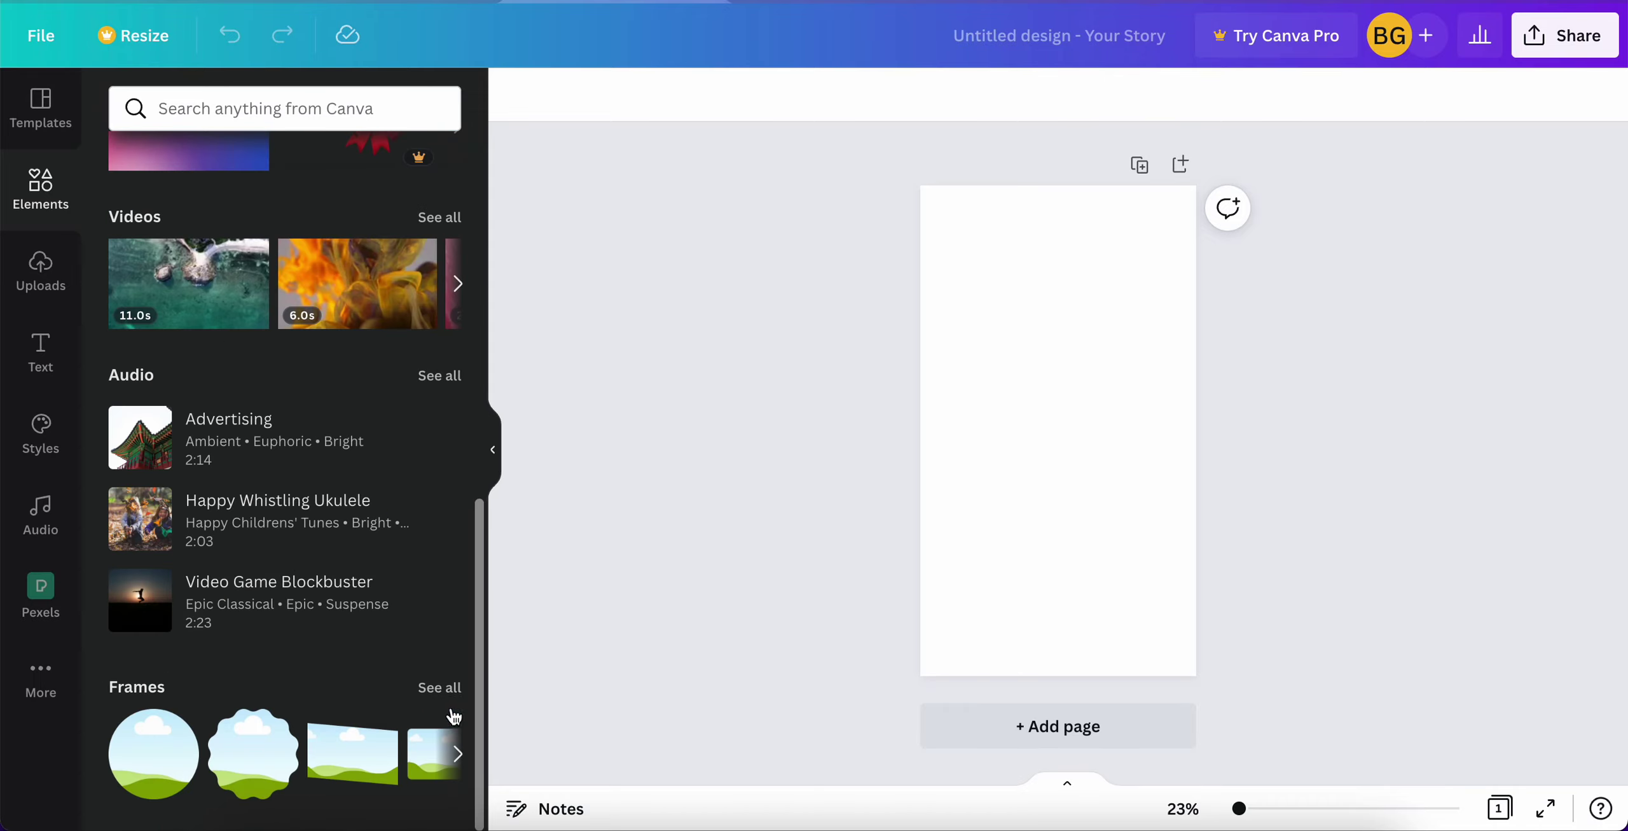
{"action": "left_click", "coordinate": [448, 692]}
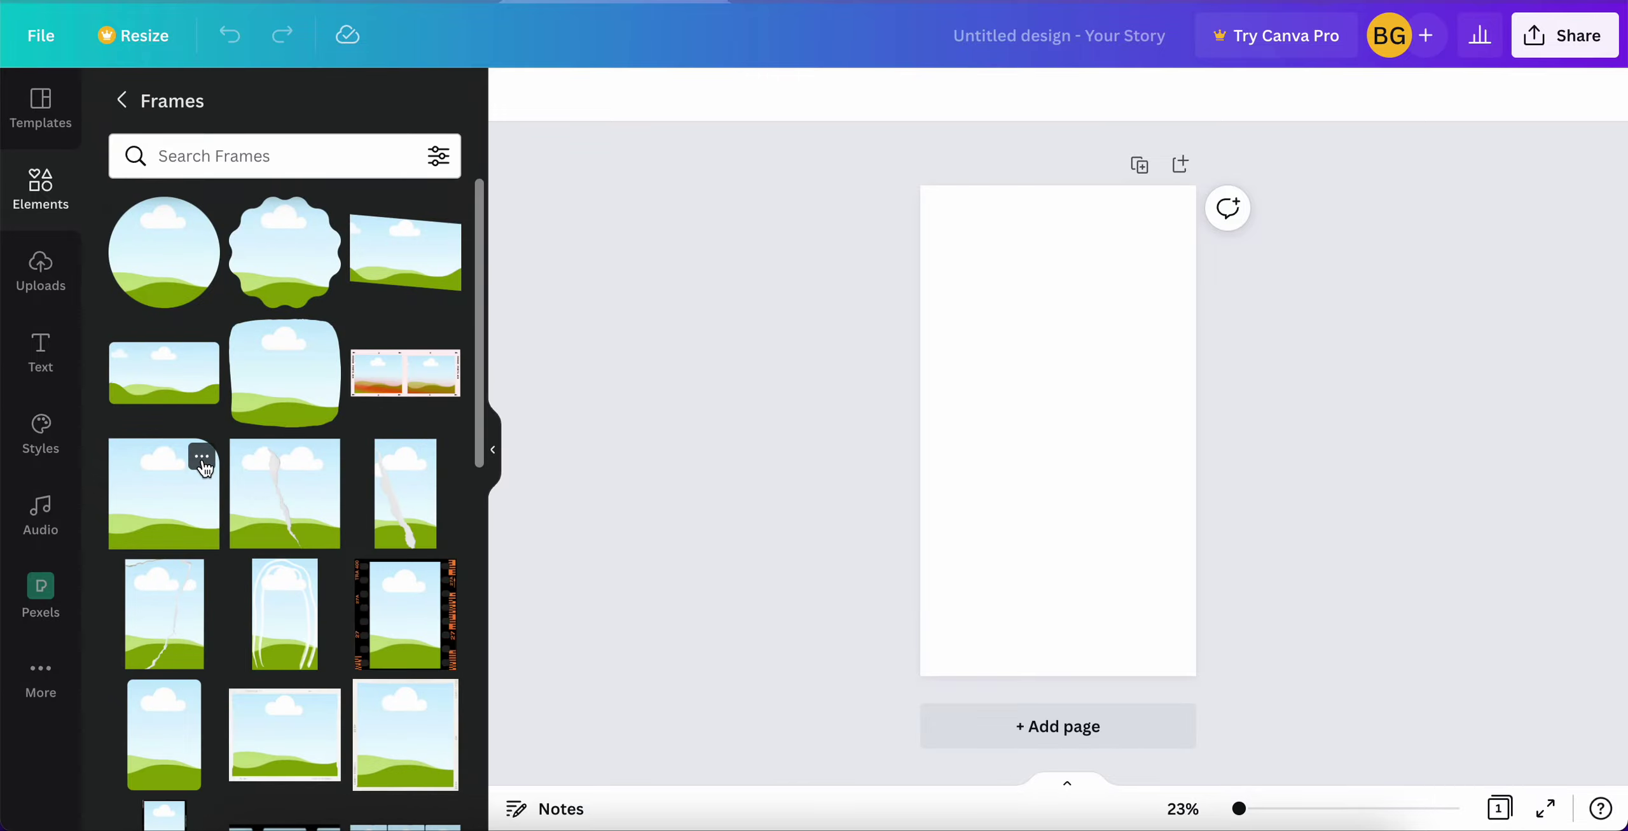
{"action": "scroll", "coordinate": [199, 461], "scroll_direction": "down", "scroll_amount": 2}
{"action": "scroll", "coordinate": [203, 468], "scroll_direction": "down", "scroll_amount": 3}
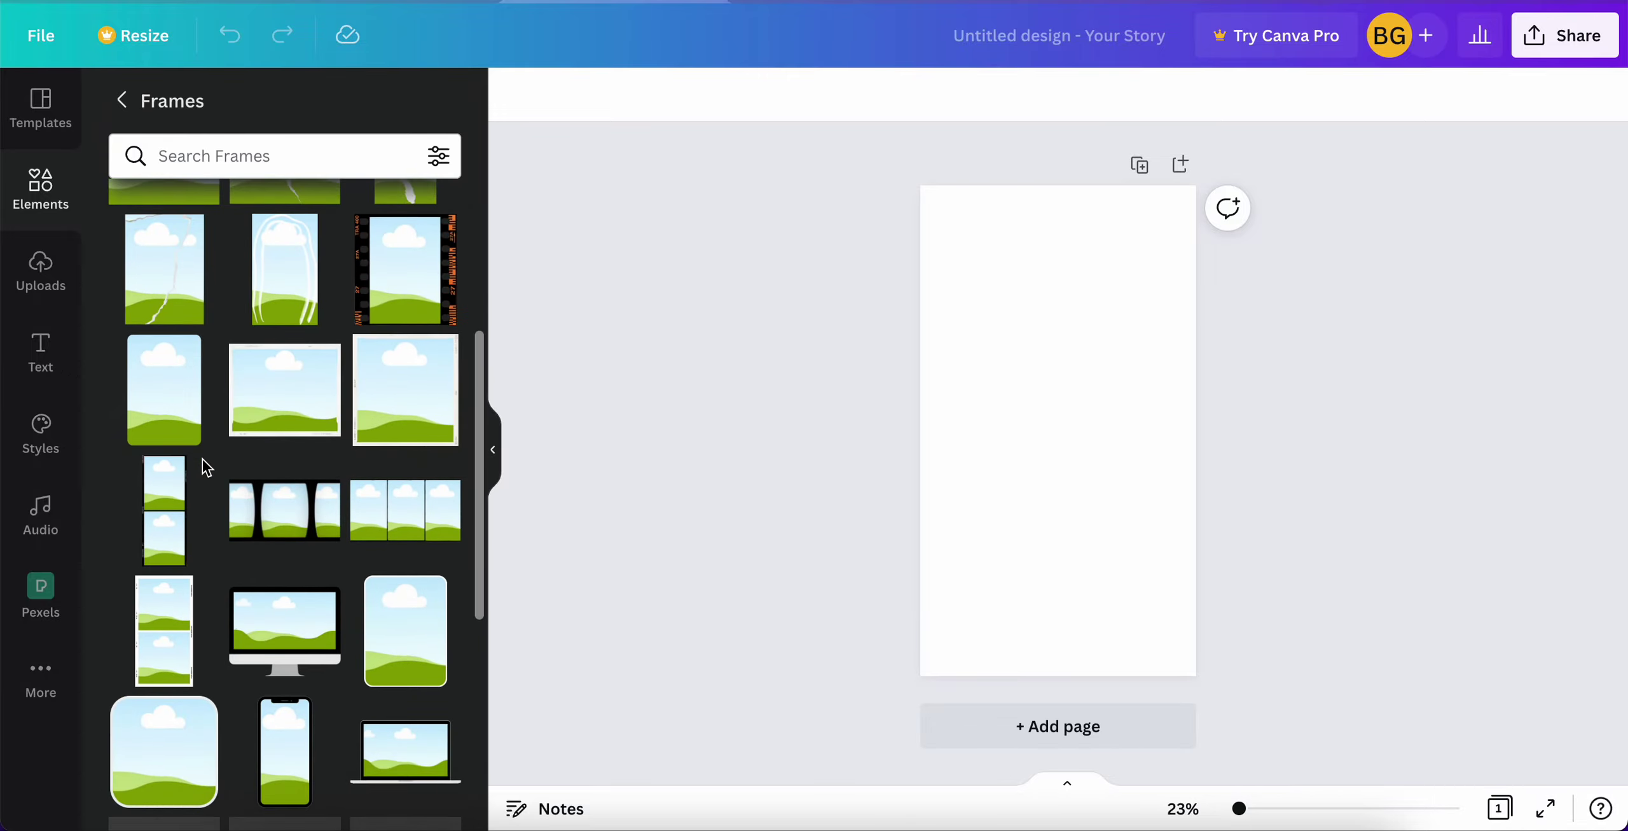
{"action": "scroll", "coordinate": [203, 469], "scroll_direction": "down", "scroll_amount": 2}
{"action": "scroll", "coordinate": [204, 468], "scroll_direction": "up", "scroll_amount": 8}
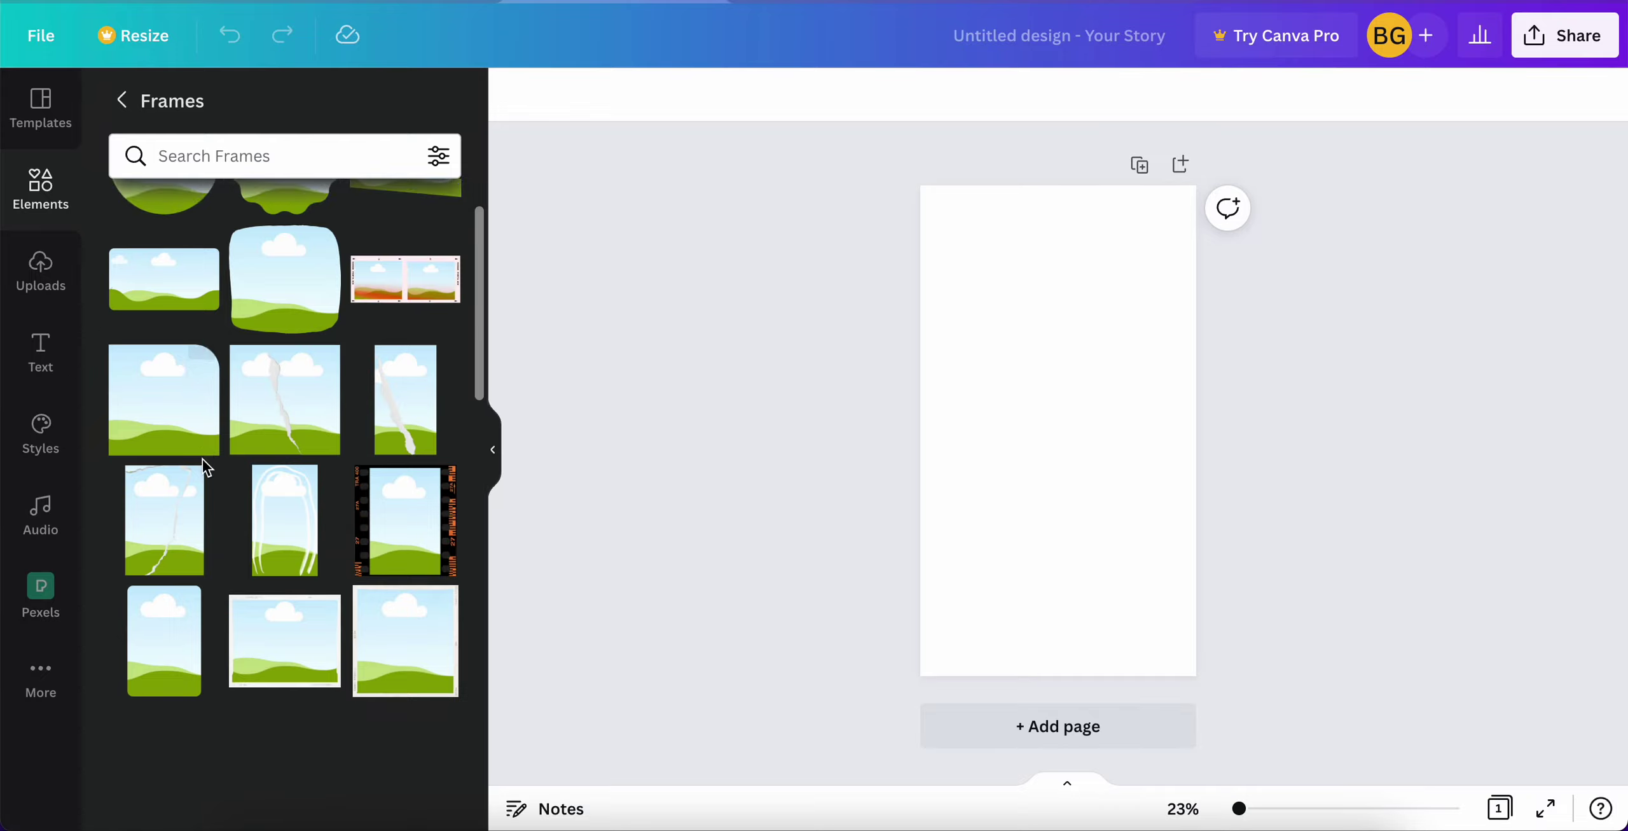
{"action": "left_click", "coordinate": [120, 100]}
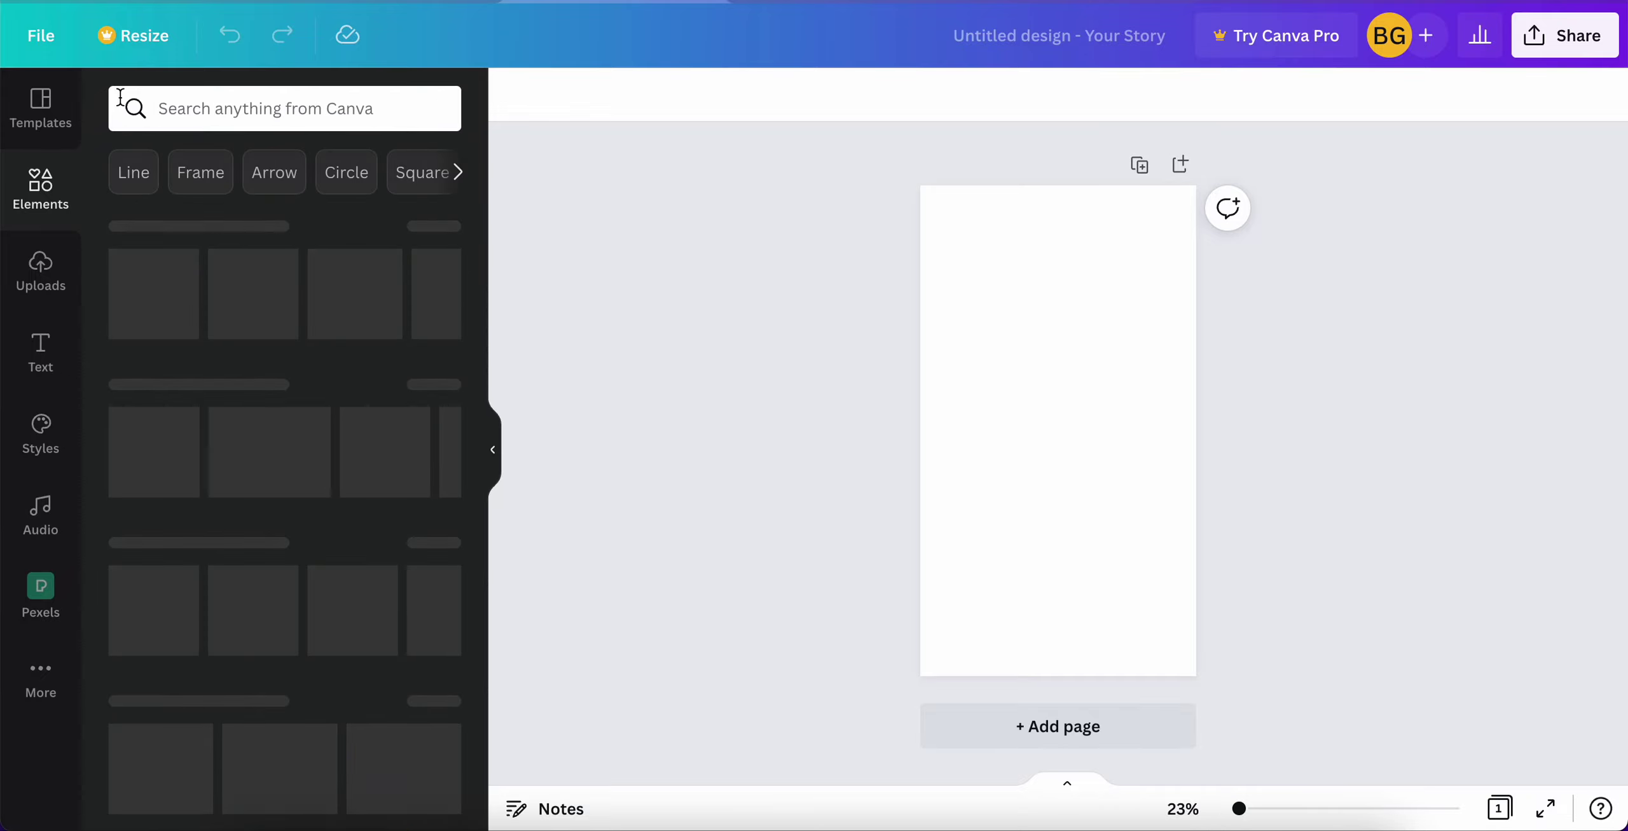
Add a single-cell photo grid to the page, narrow it from the right and inset it slightly from the top and bottom.
{"action": "scroll", "coordinate": [234, 556], "scroll_direction": "down", "scroll_amount": 10}
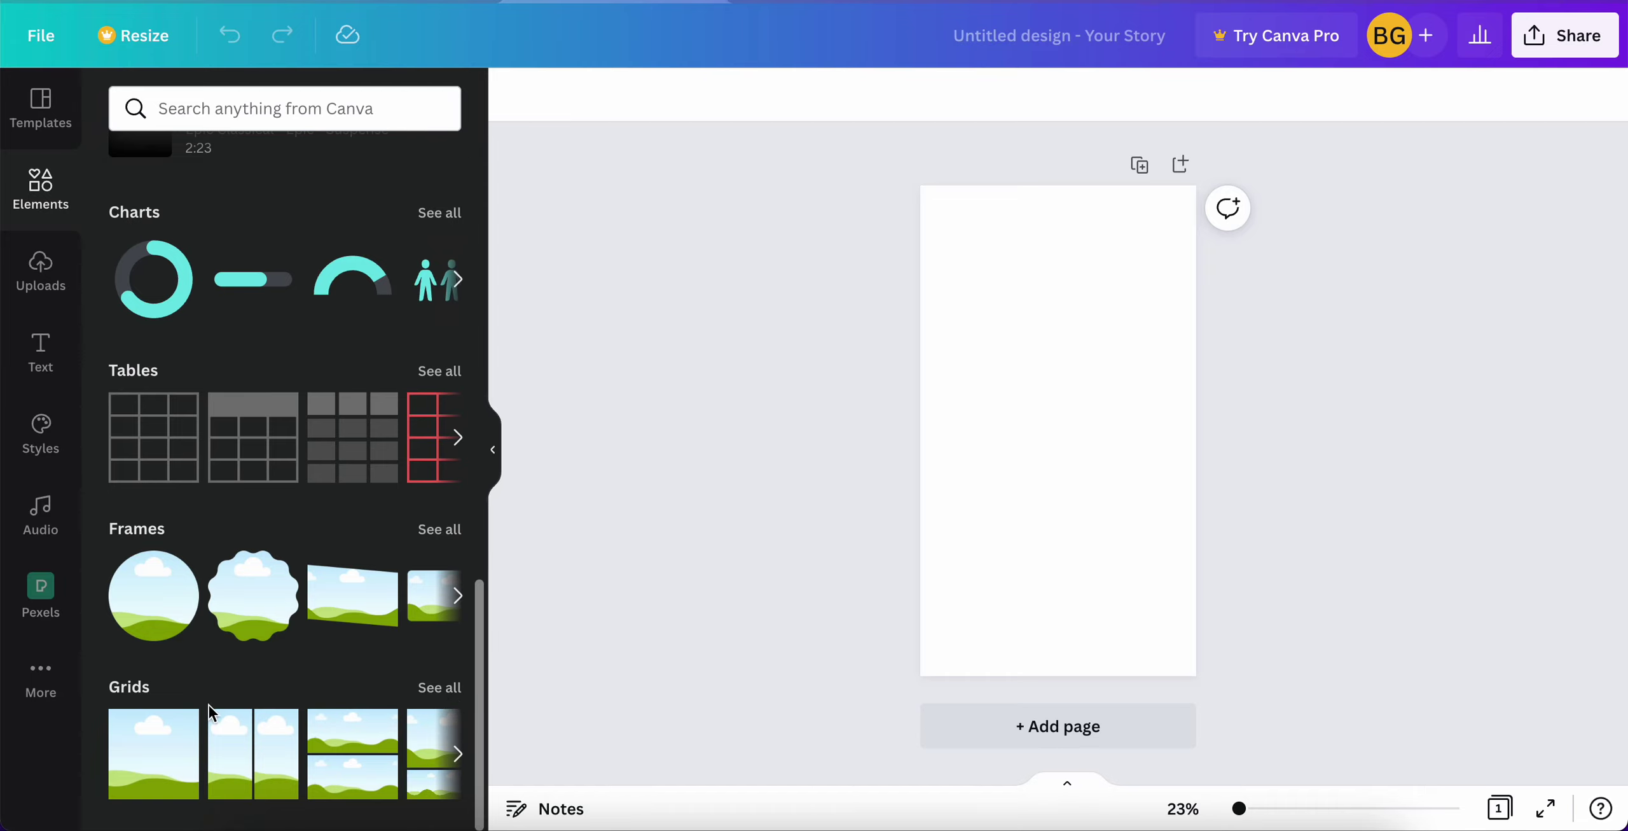
{"action": "left_click", "coordinate": [160, 743]}
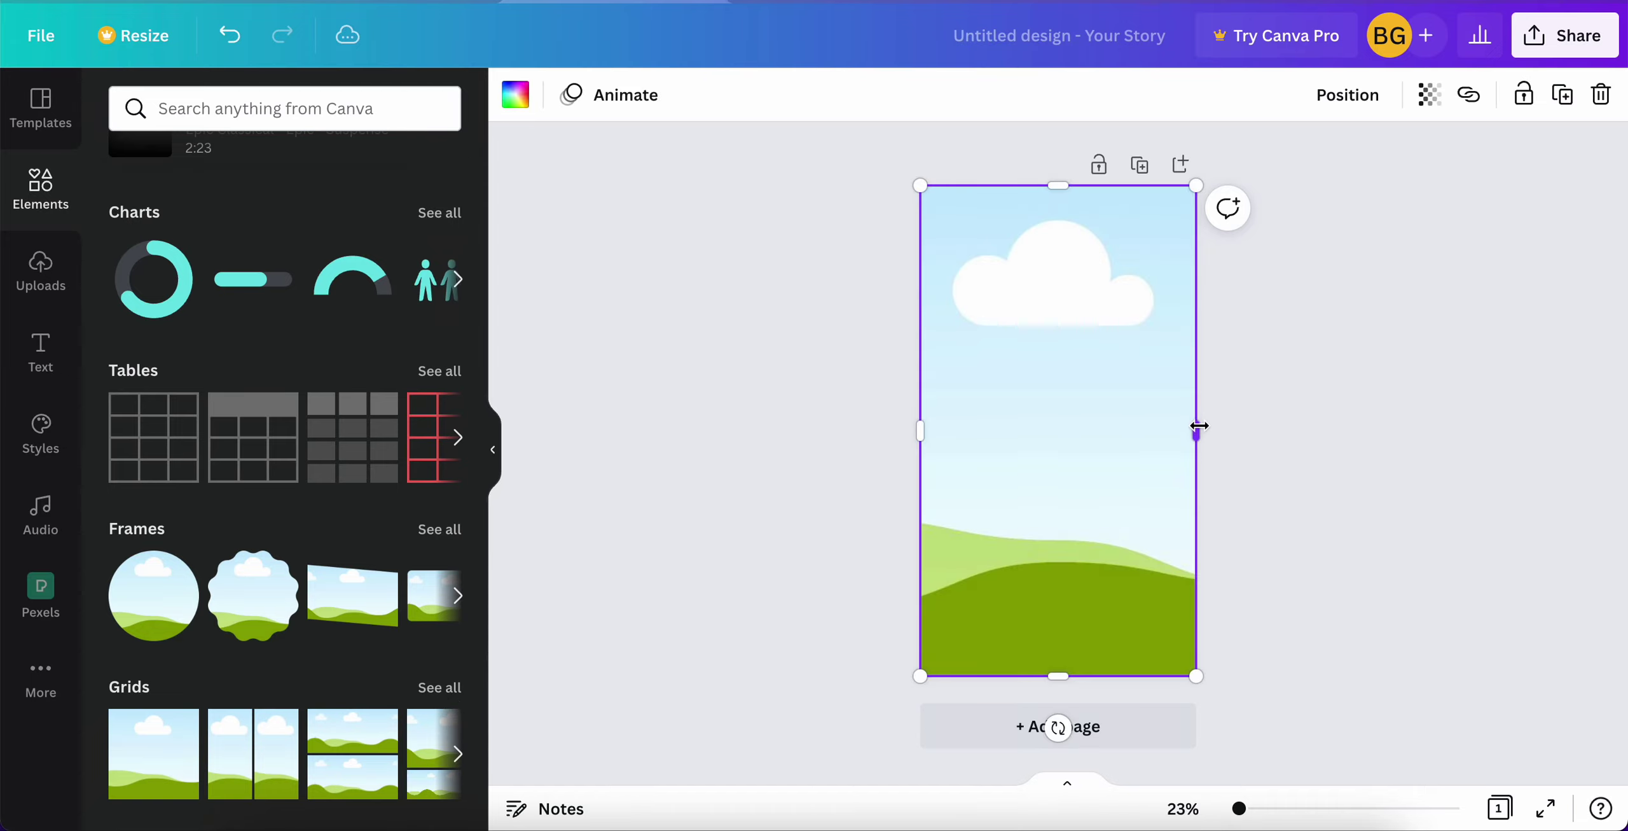
{"action": "left_click_drag", "start_coordinate": [1196, 426], "coordinate": [1112, 426]}
{"action": "left_click_drag", "start_coordinate": [1018, 185], "coordinate": [1016, 212]}
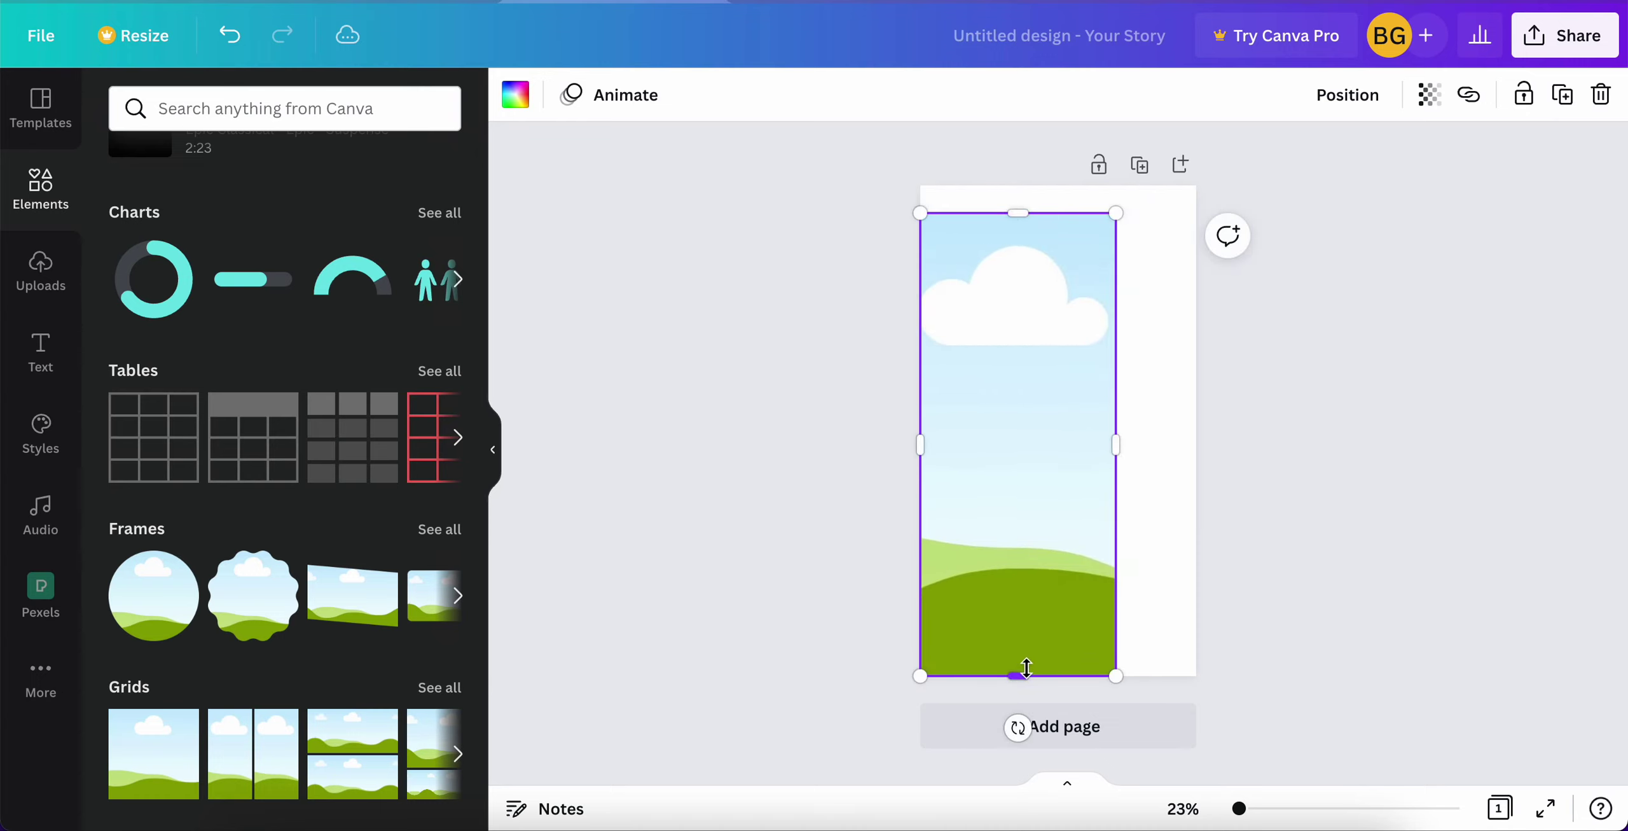
{"action": "left_click_drag", "start_coordinate": [1027, 666], "coordinate": [1029, 640]}
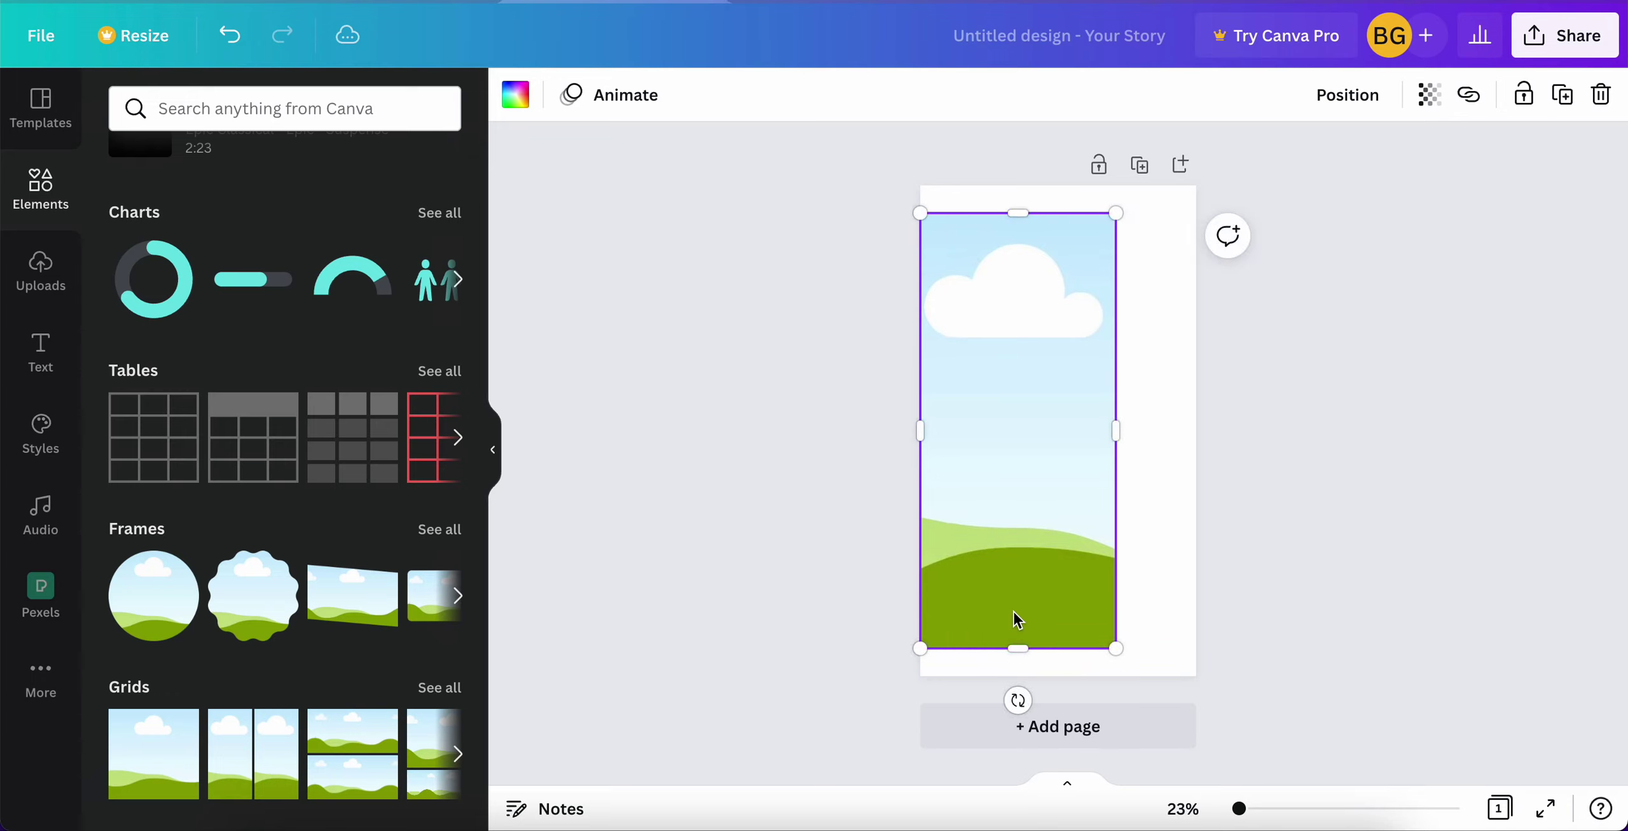
Duplicate the grid as a narrow strip along the page's right edge and narrow the left grid, leaving a white gap between them.
{"action": "left_click_drag", "start_coordinate": [1116, 429], "coordinate": [1220, 426]}
{"action": "left_click_drag", "start_coordinate": [1321, 428], "coordinate": [1199, 429]}
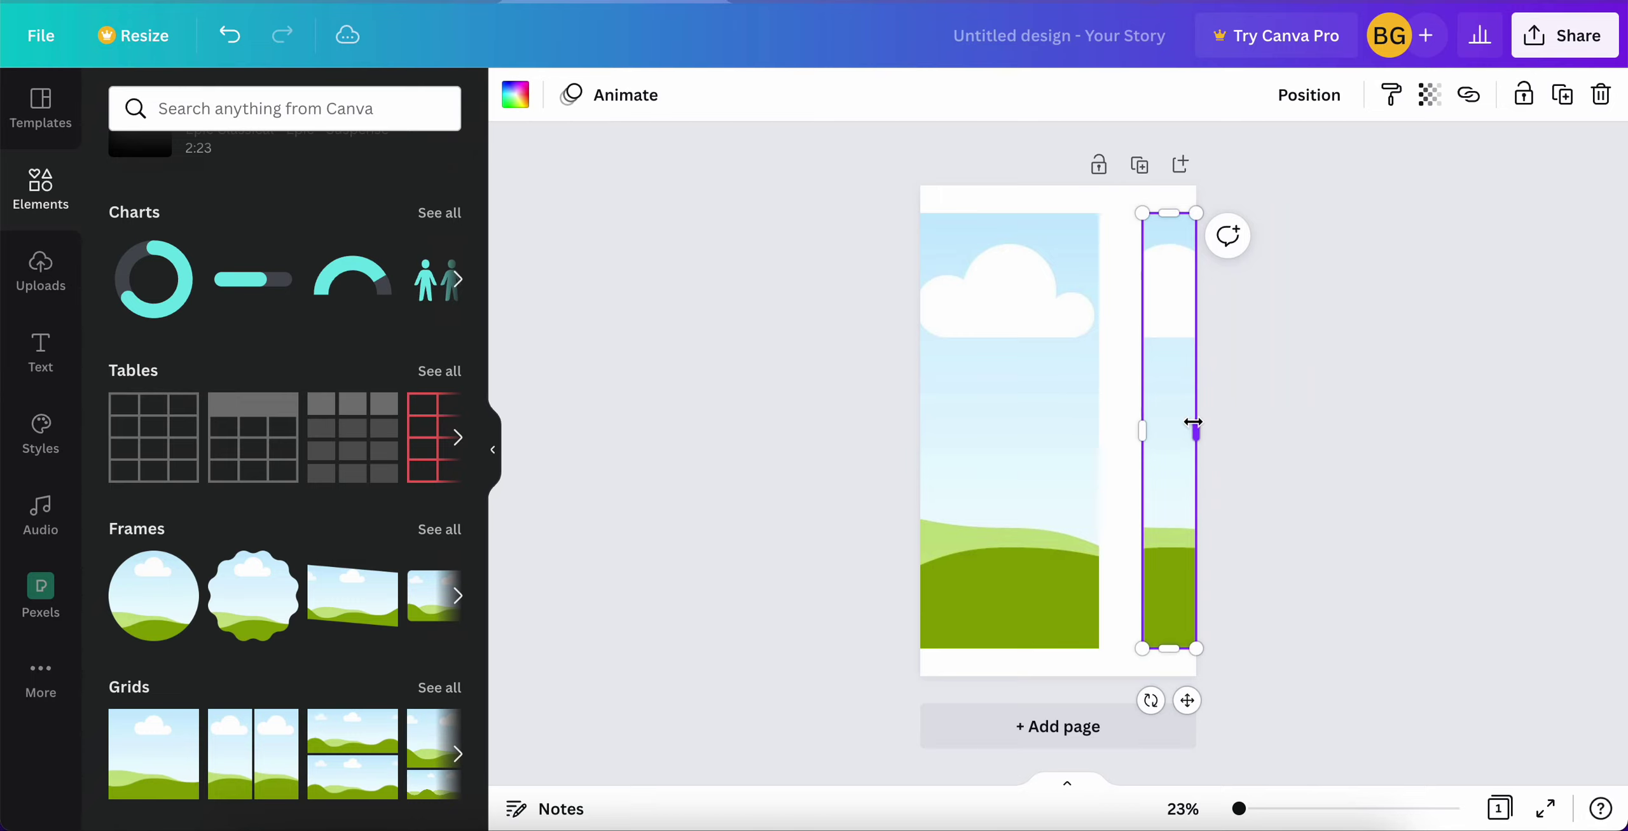
{"action": "left_click_drag", "start_coordinate": [1143, 426], "coordinate": [1080, 430]}
{"action": "left_click", "coordinate": [1080, 447]}
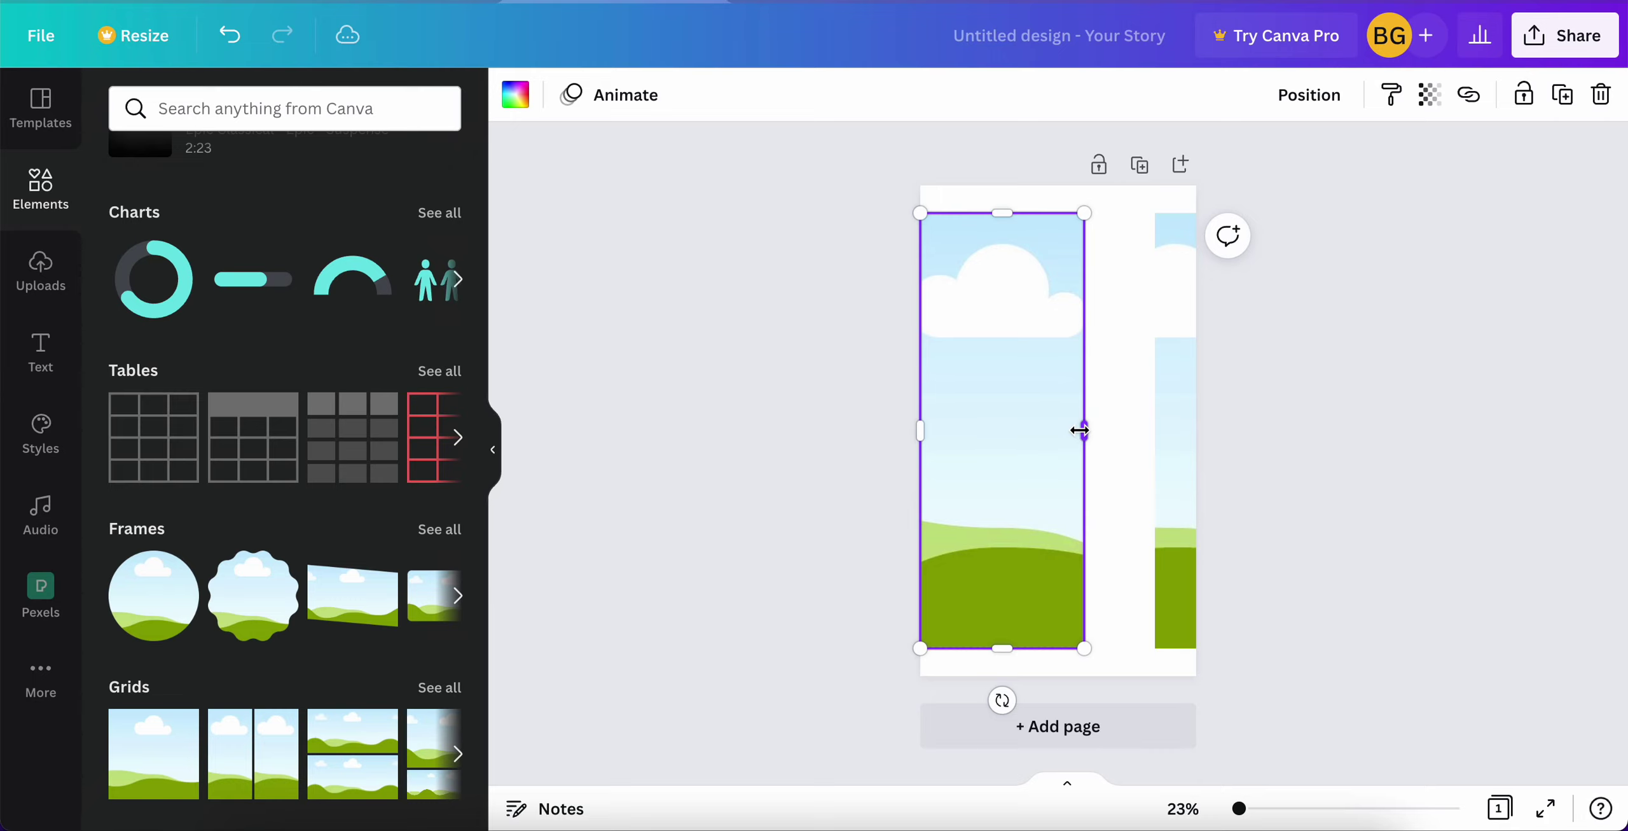
{"action": "left_click", "coordinate": [1076, 429]}
{"action": "left_click_drag", "start_coordinate": [1076, 429], "coordinate": [1160, 423]}
{"action": "left_click", "coordinate": [1158, 422]}
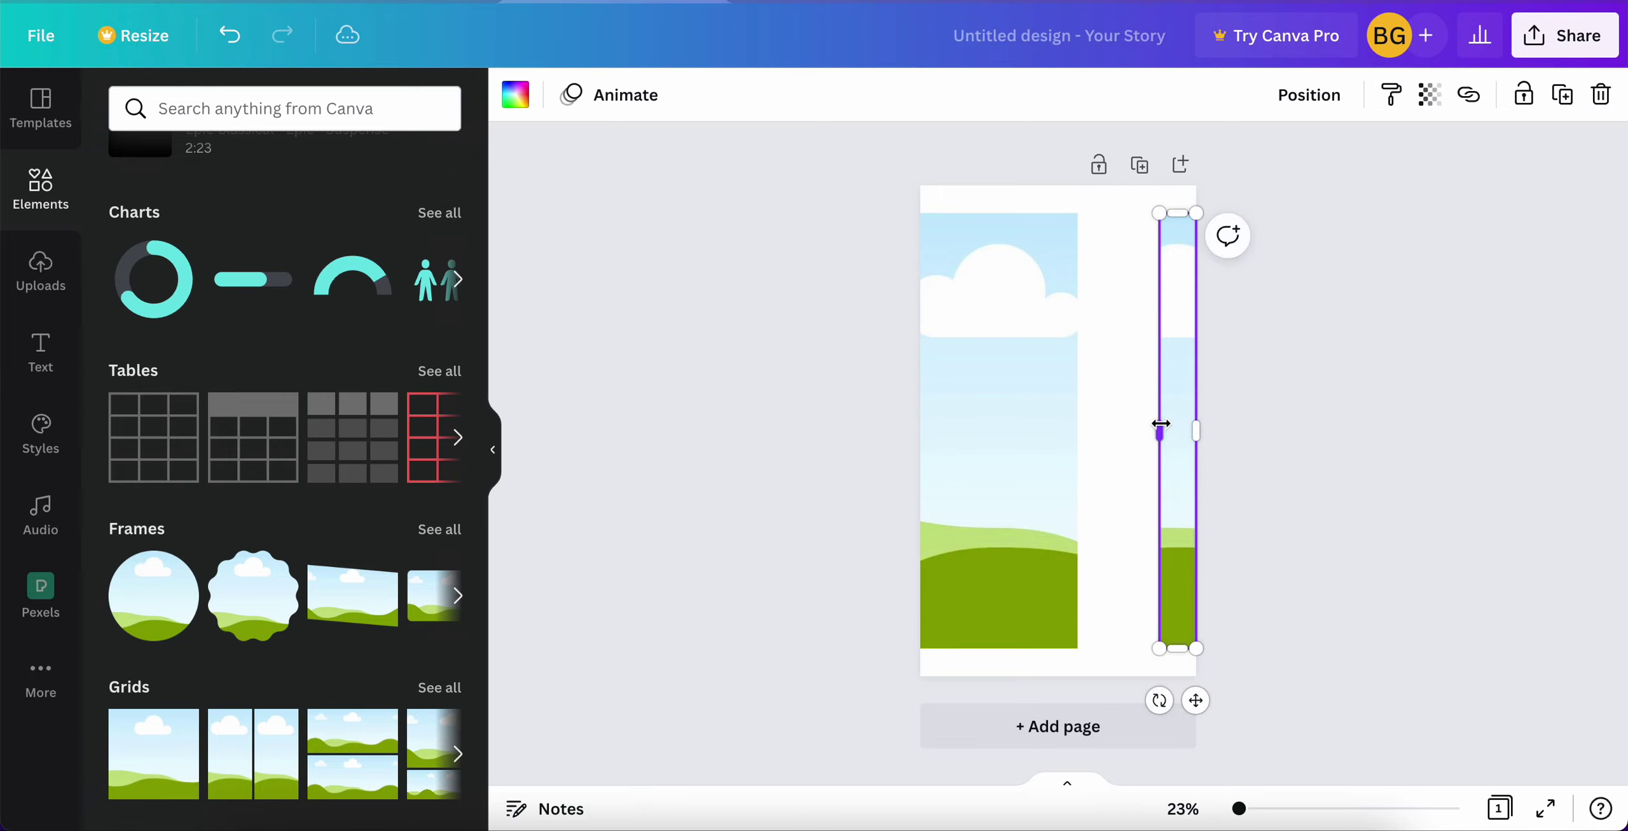
{"action": "left_click", "coordinate": [864, 422]}
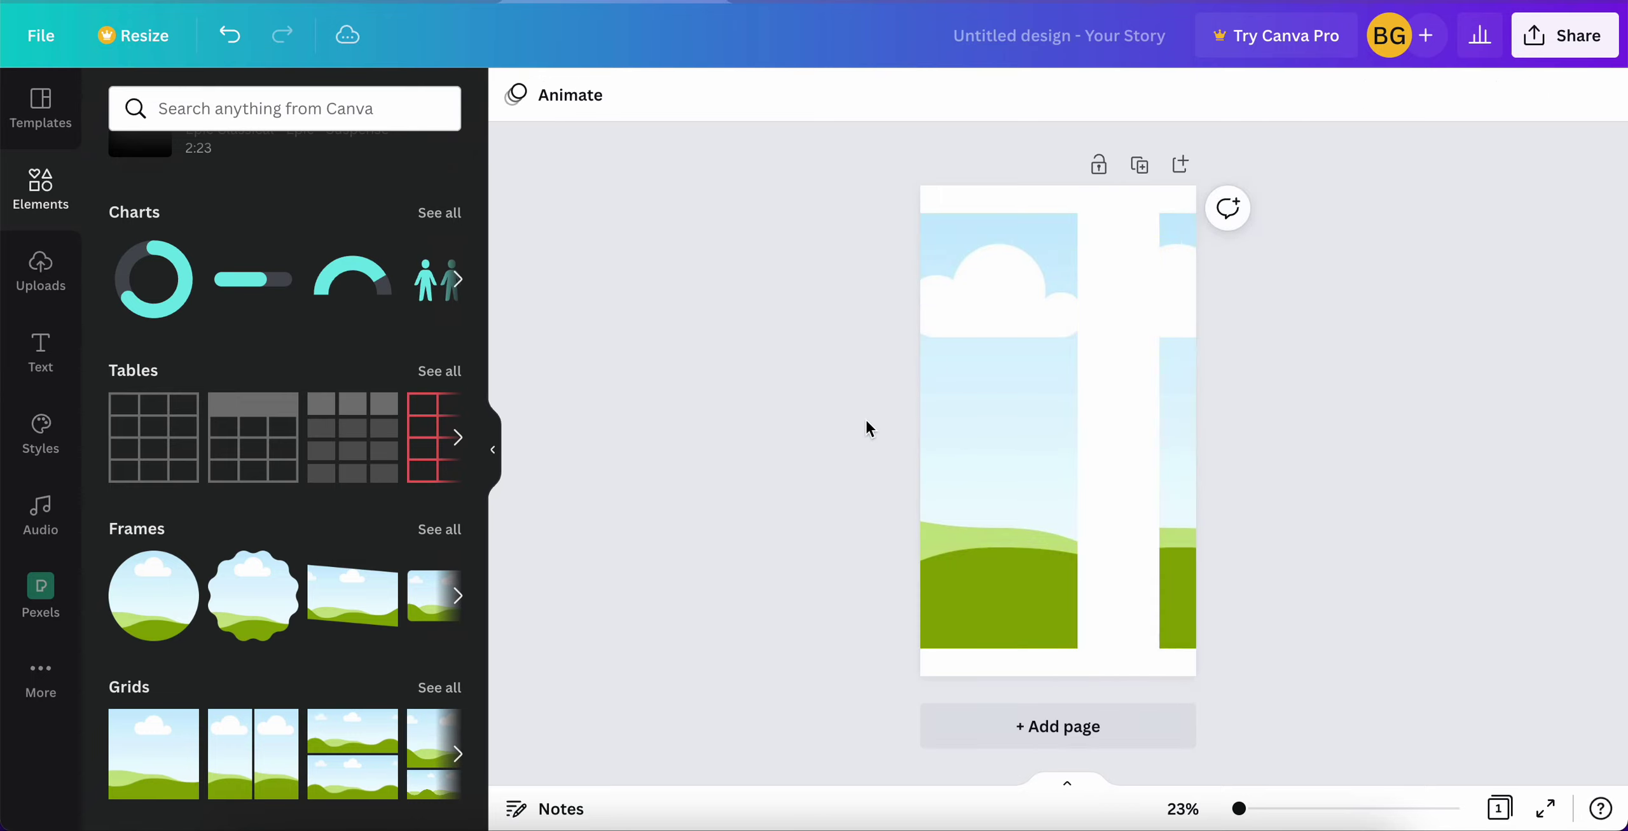
Add the heading "SUMMER", scale it to about size 68.8 and place it at the page's upper right, level with the left grid's top.
{"action": "left_click", "coordinate": [45, 365]}
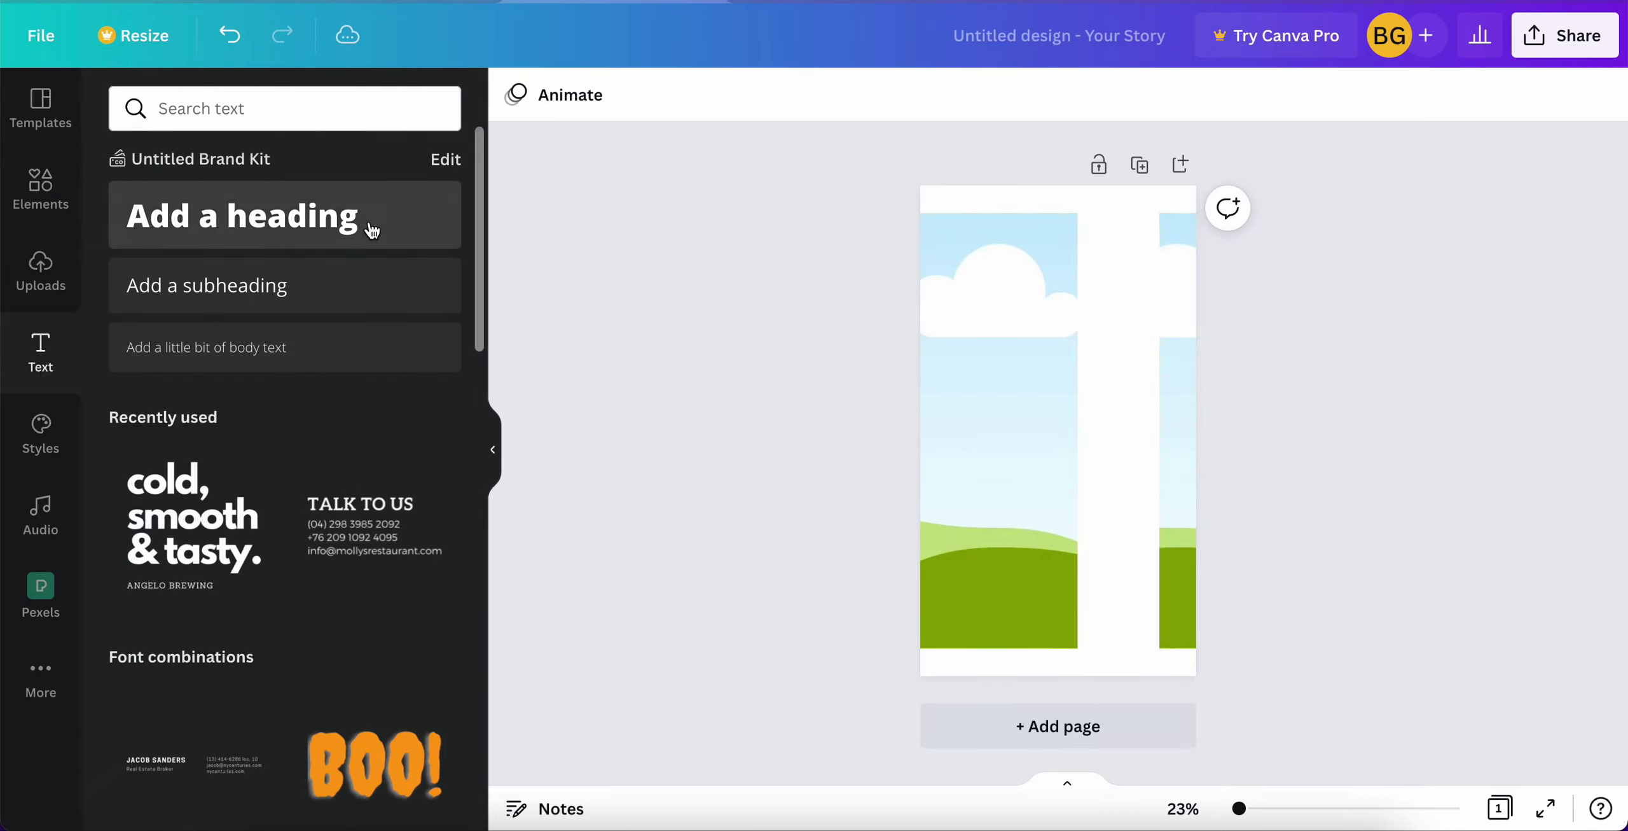
{"action": "left_click", "coordinate": [370, 227]}
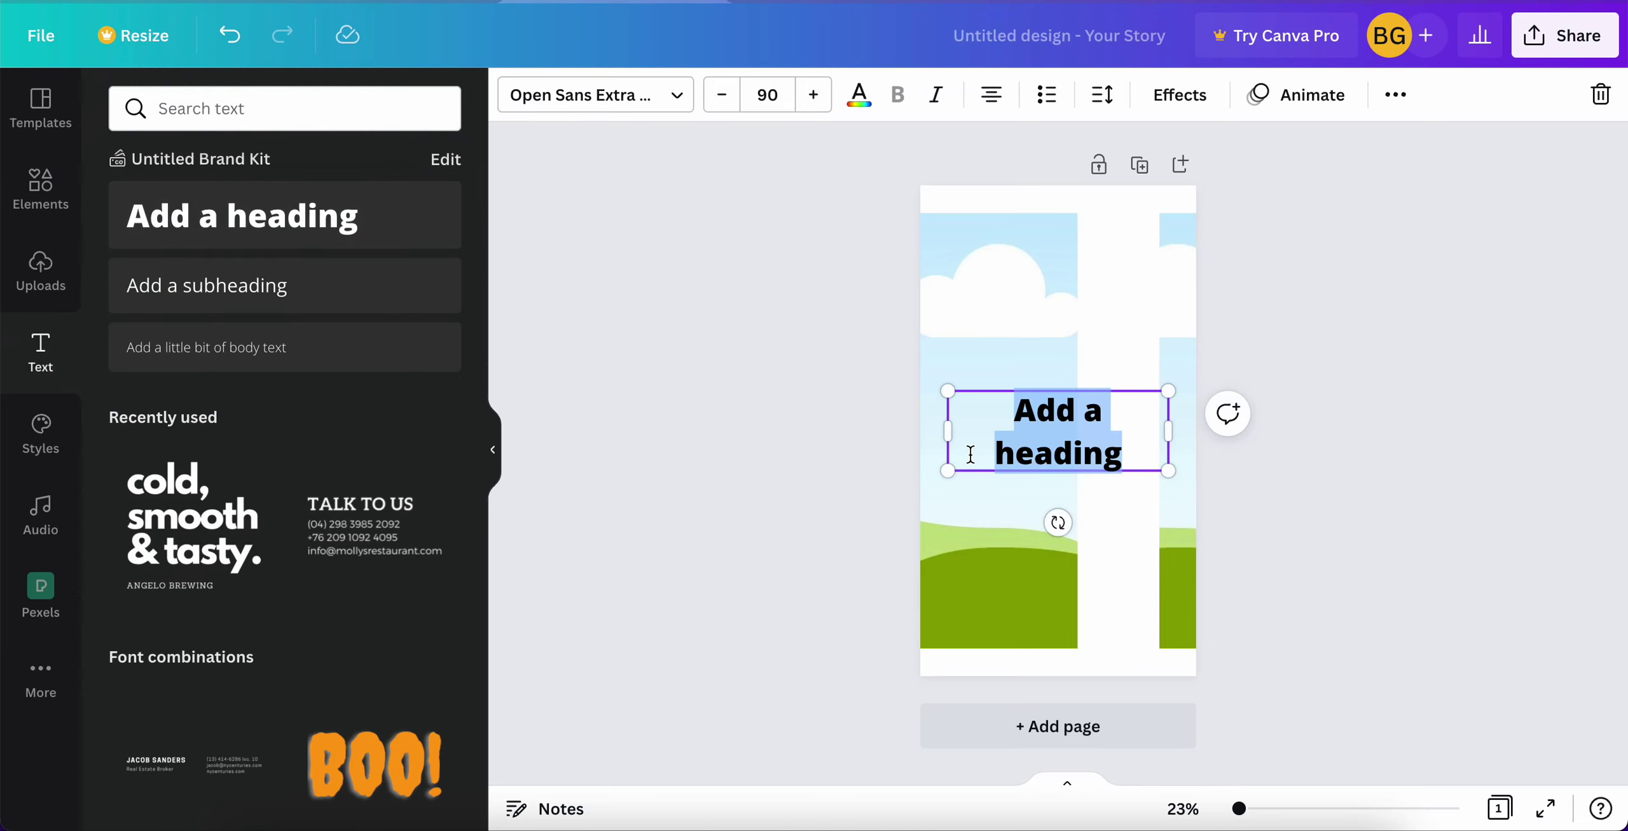
{"action": "type", "text": "SUMMER"}
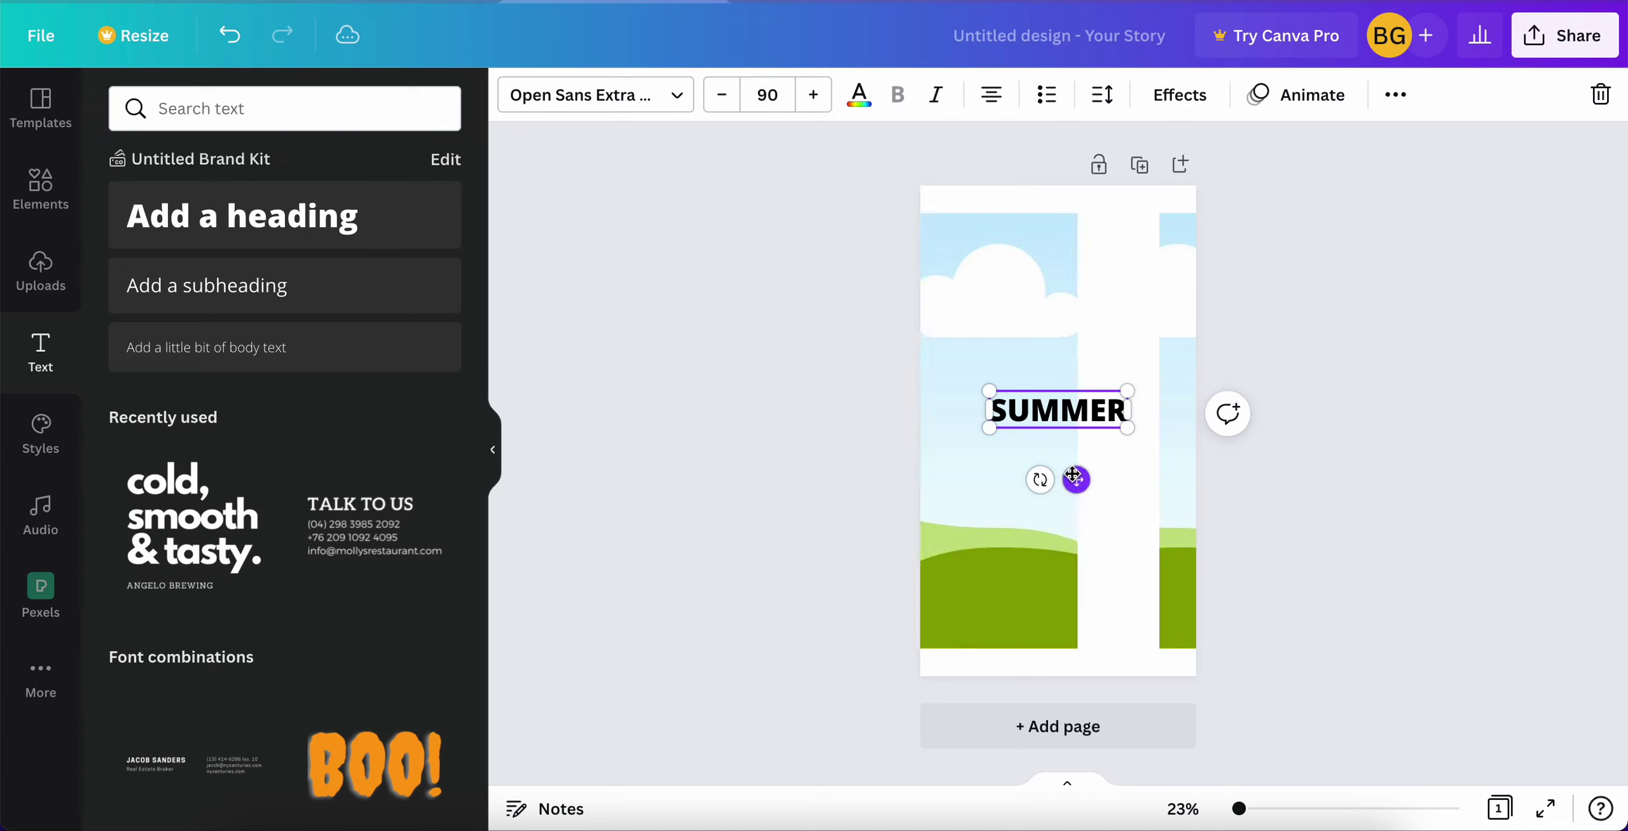
{"action": "left_click_drag", "start_coordinate": [1077, 479], "coordinate": [1138, 297]}
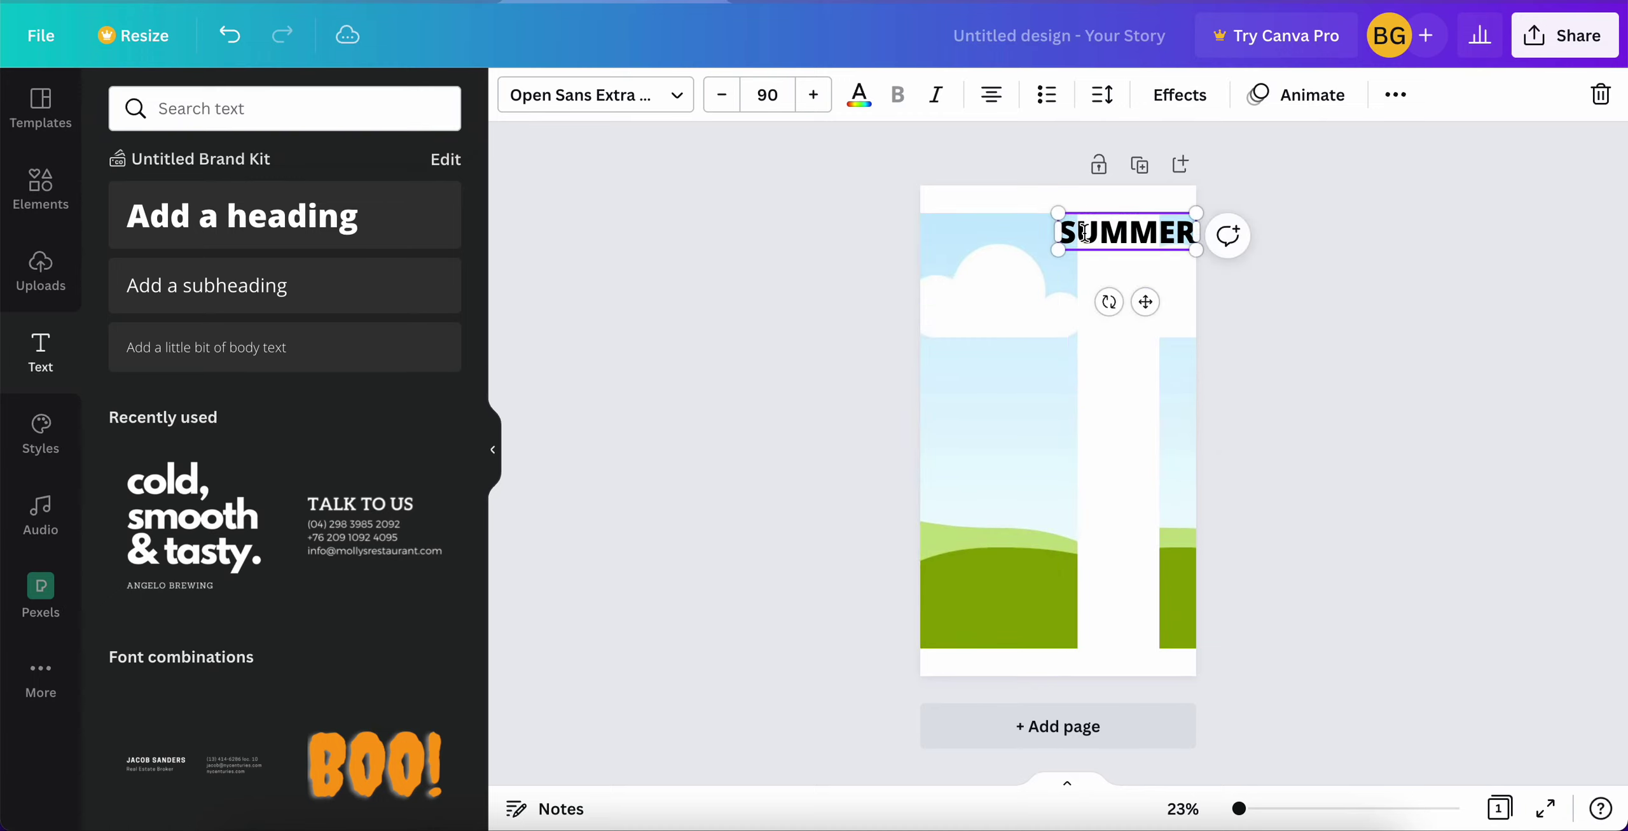
{"action": "left_click_drag", "start_coordinate": [1059, 215], "coordinate": [1090, 223]}
{"action": "left_click_drag", "start_coordinate": [1160, 301], "coordinate": [1159, 296]}
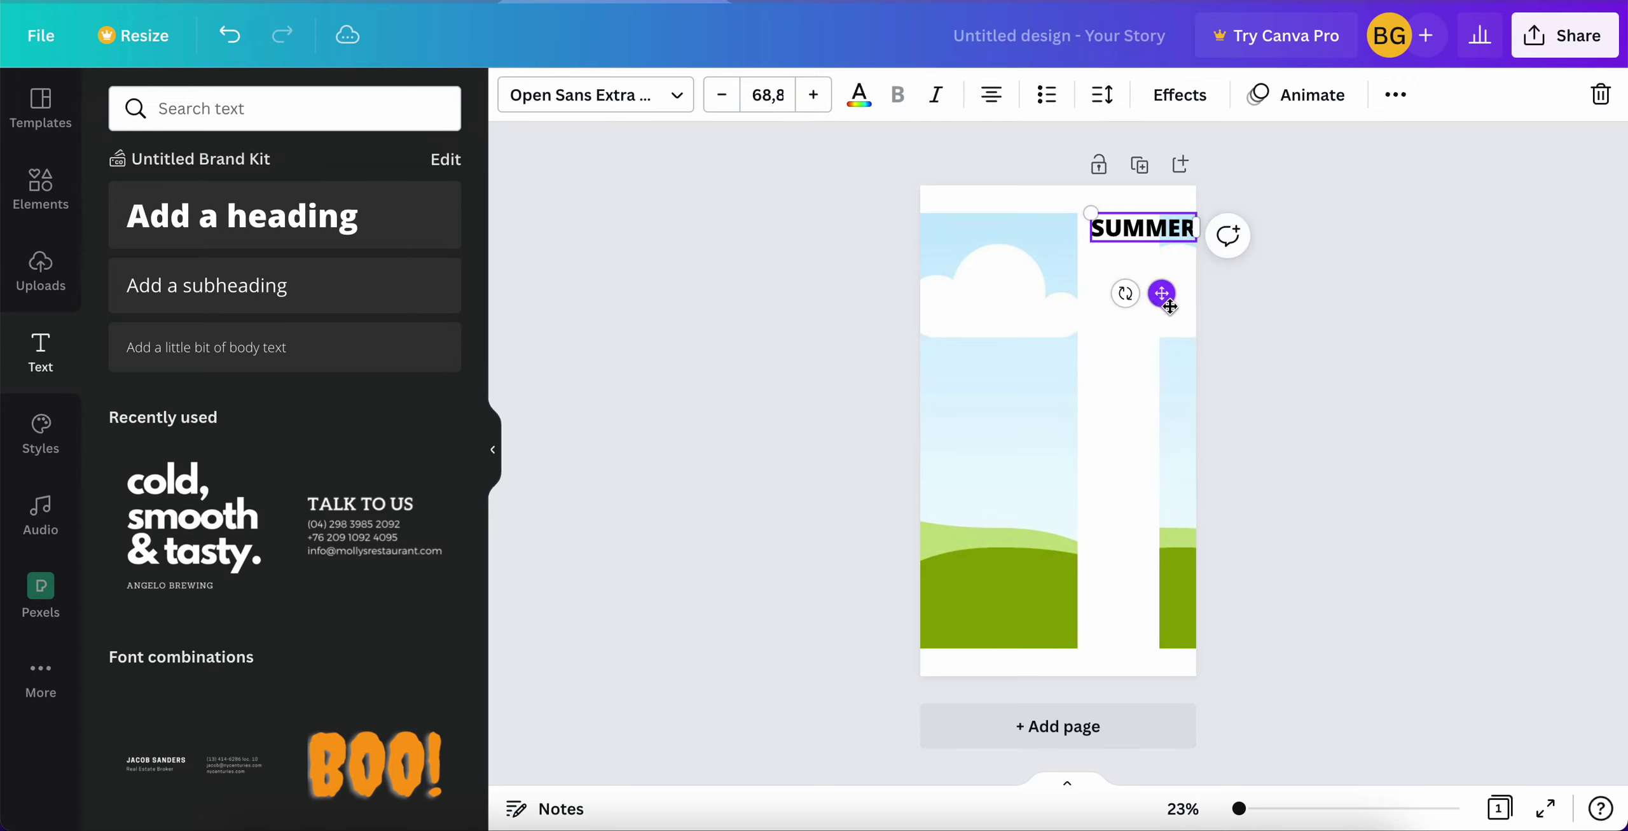
Stretch the right grid strip to the full page height and extend it slightly past the page's right edge.
{"action": "left_click", "coordinate": [1183, 336]}
{"action": "left_click_drag", "start_coordinate": [1179, 210], "coordinate": [1178, 185]}
{"action": "left_click_drag", "start_coordinate": [1181, 640], "coordinate": [1178, 675]}
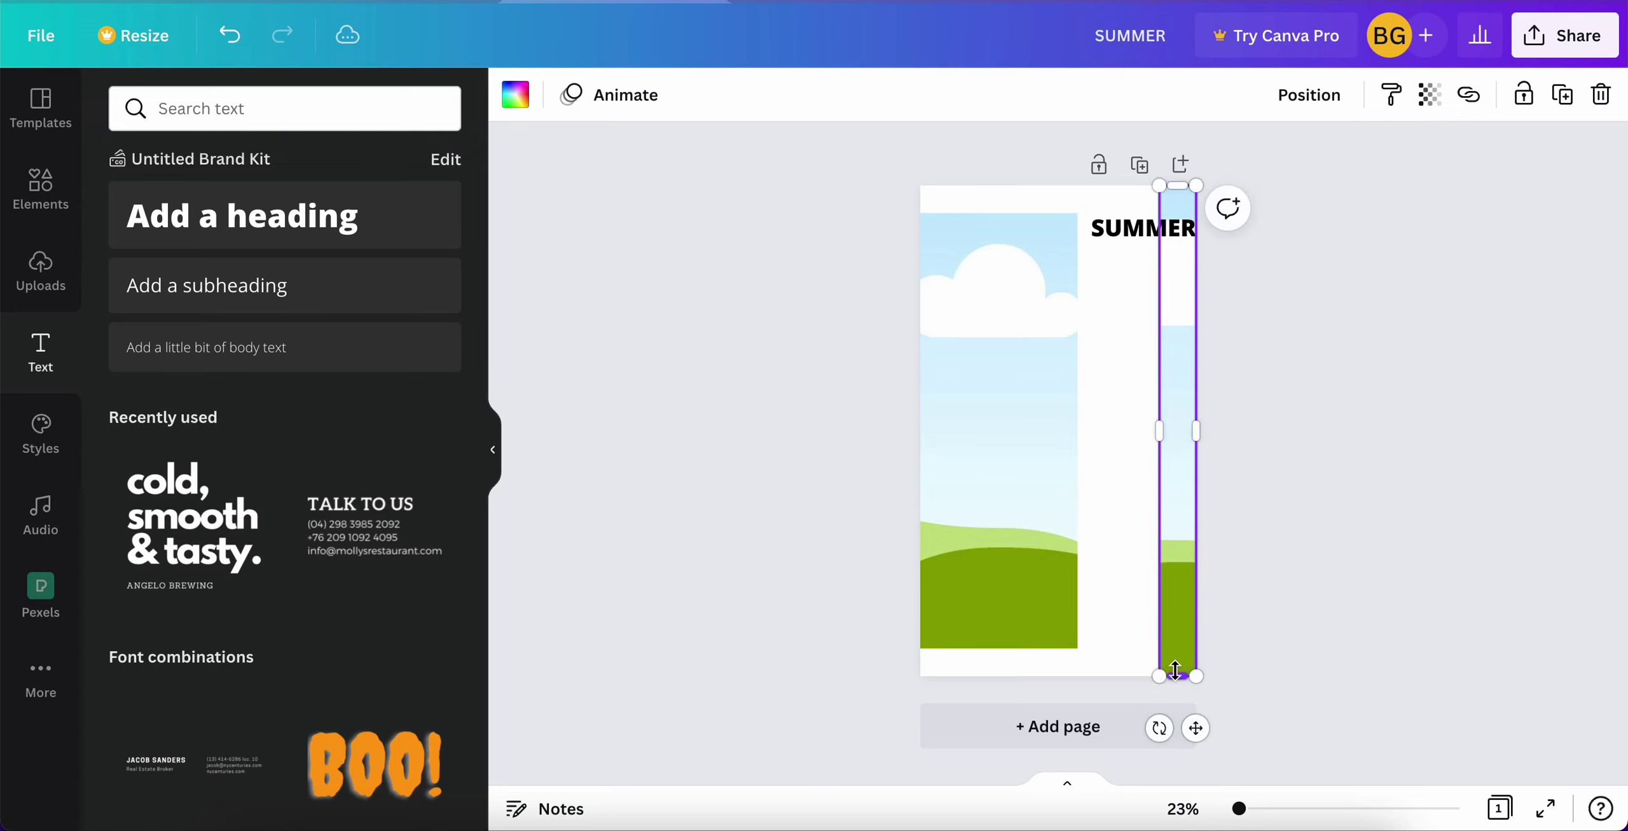
{"action": "left_click", "coordinate": [1109, 444]}
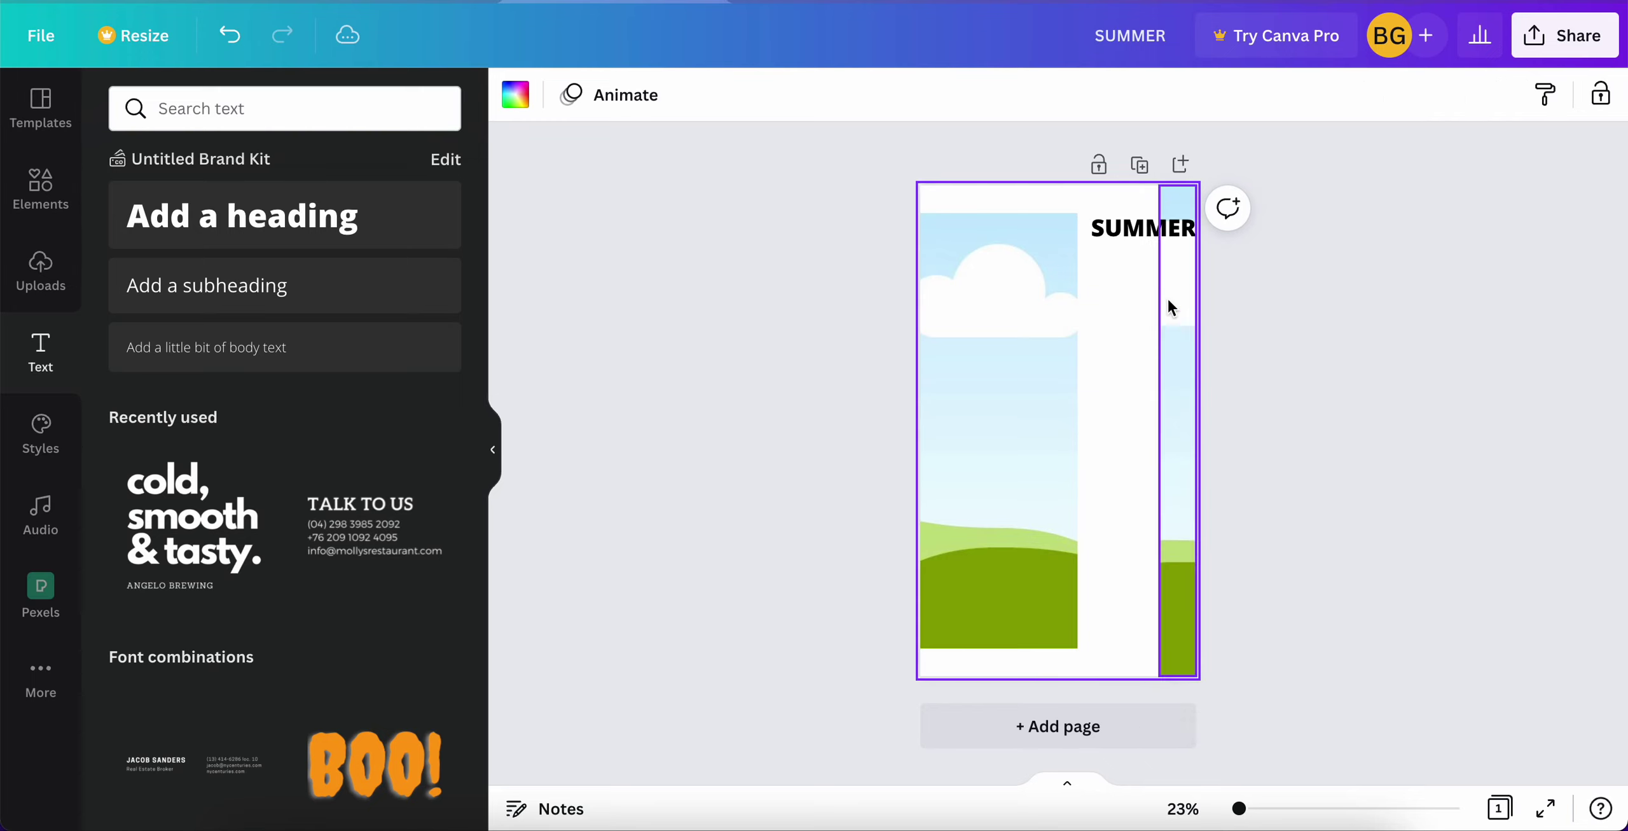
{"action": "left_click", "coordinate": [1186, 296]}
{"action": "left_click_drag", "start_coordinate": [1195, 430], "coordinate": [1205, 430]}
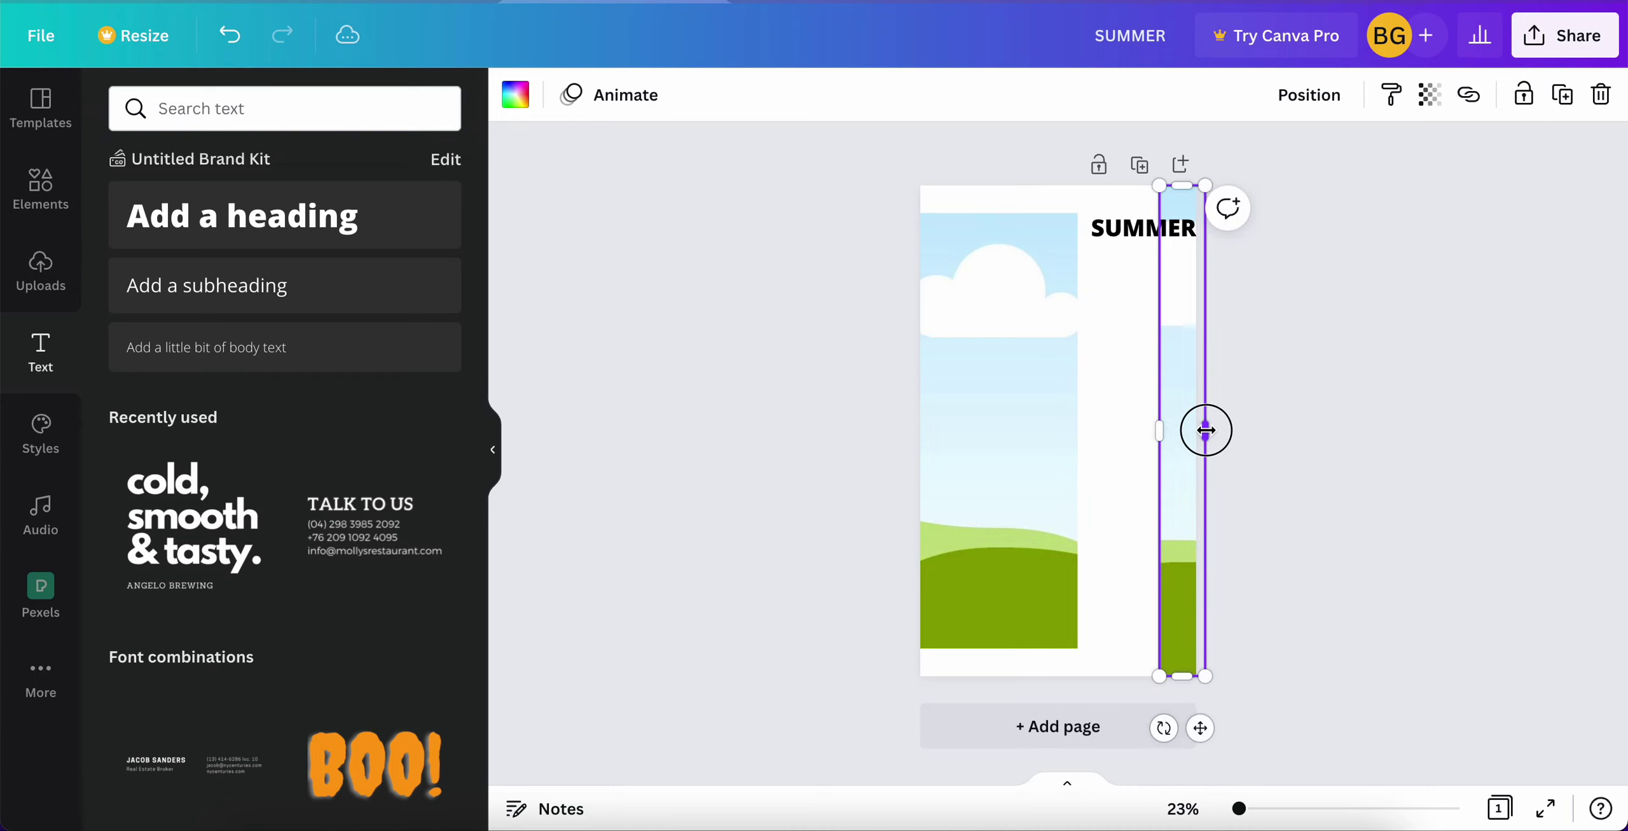
{"action": "left_click", "coordinate": [1119, 383]}
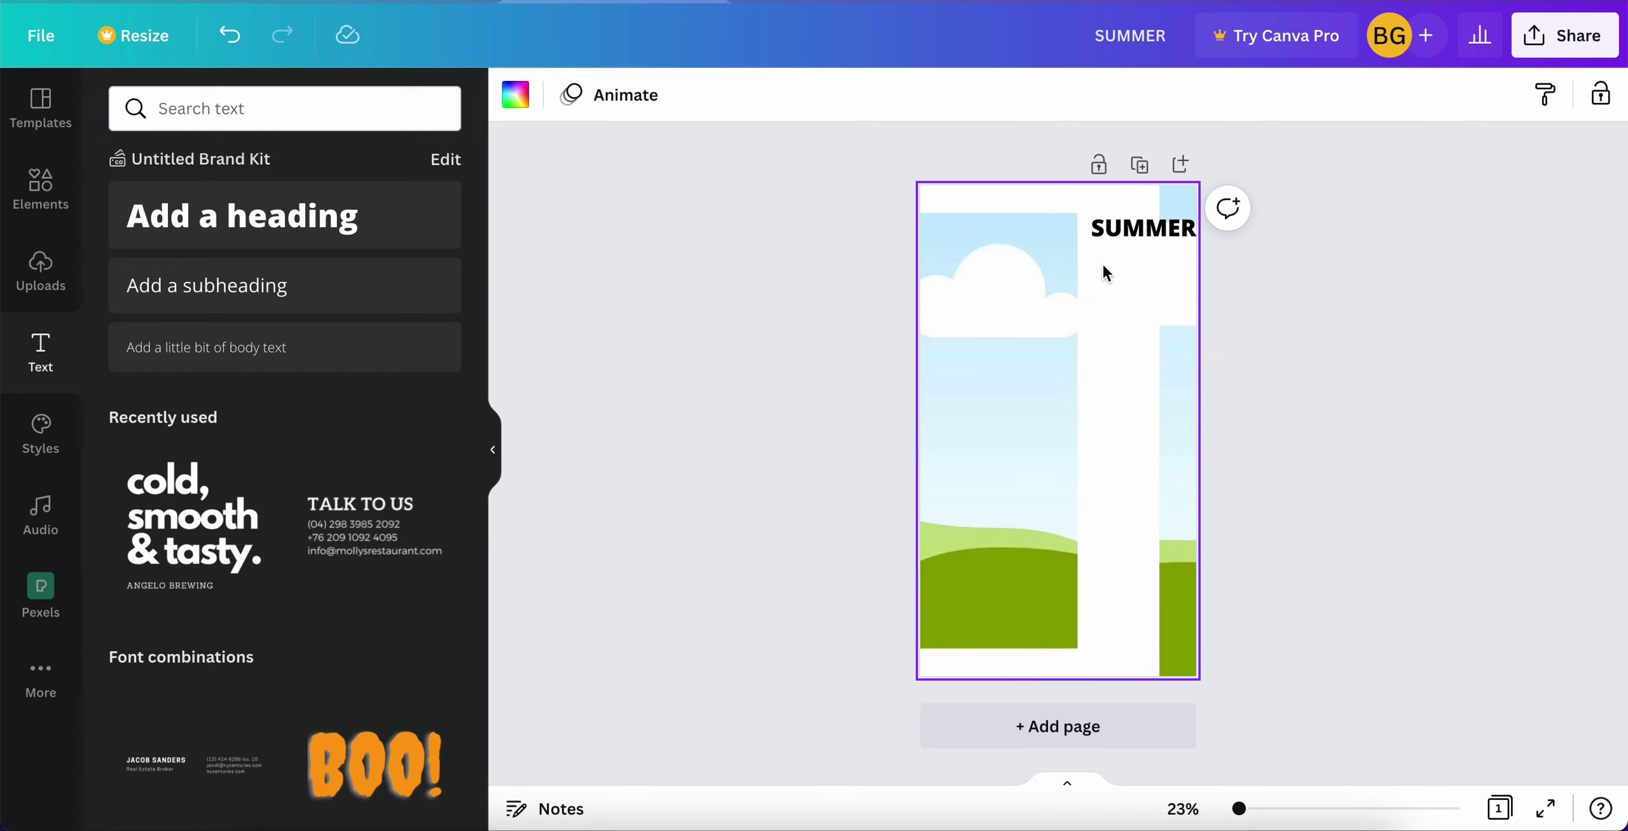
Add the subheading "COLLECTION" and place it directly beneath the SUMMER heading.
{"action": "left_click", "coordinate": [363, 283]}
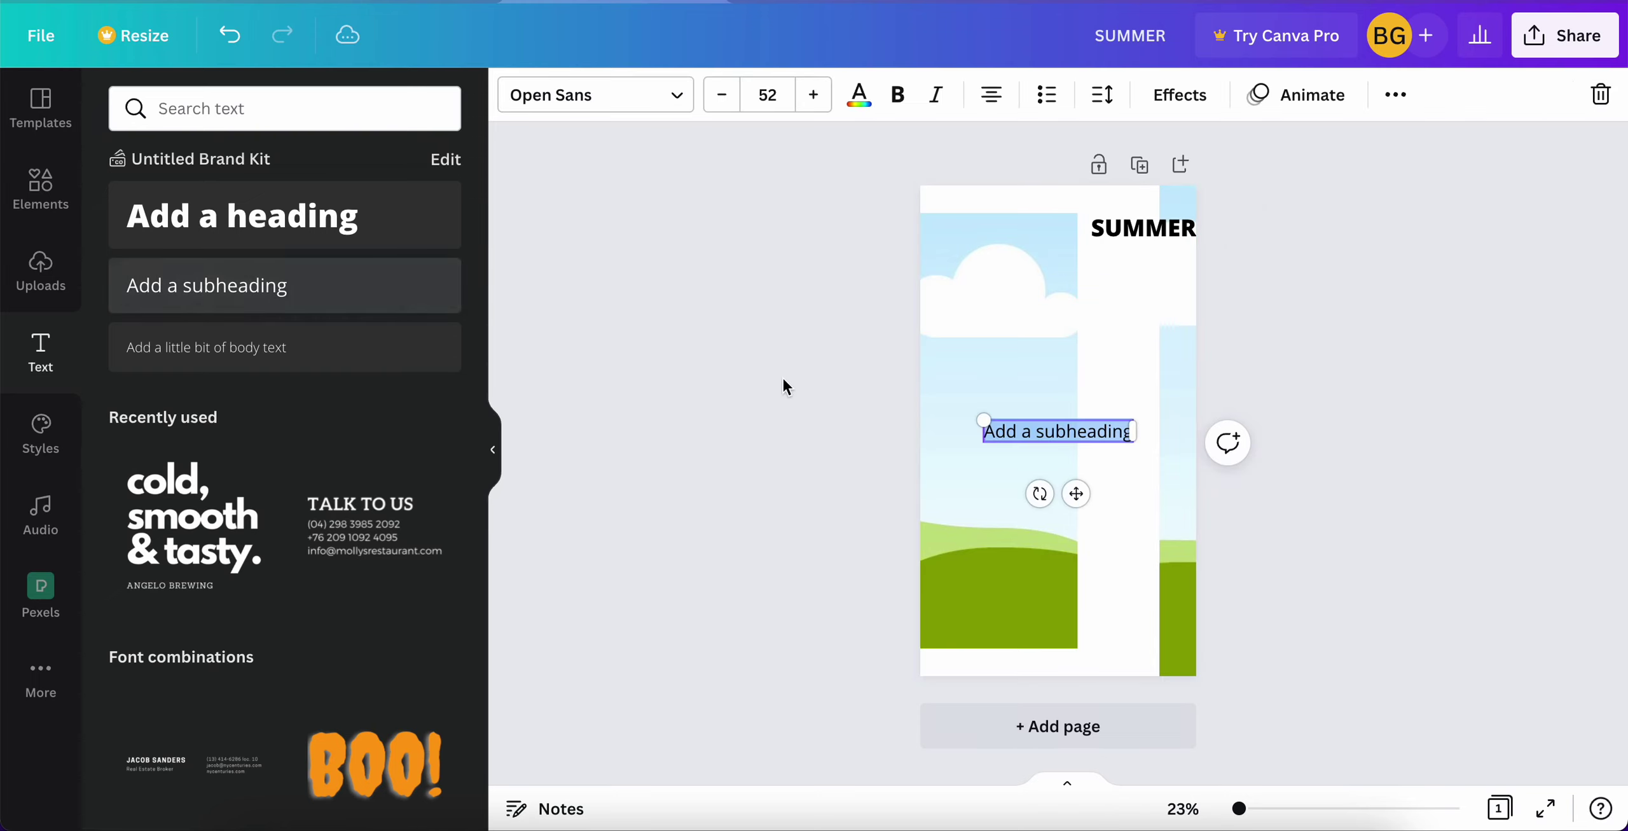
{"action": "type", "text": "cOLLECTION"}
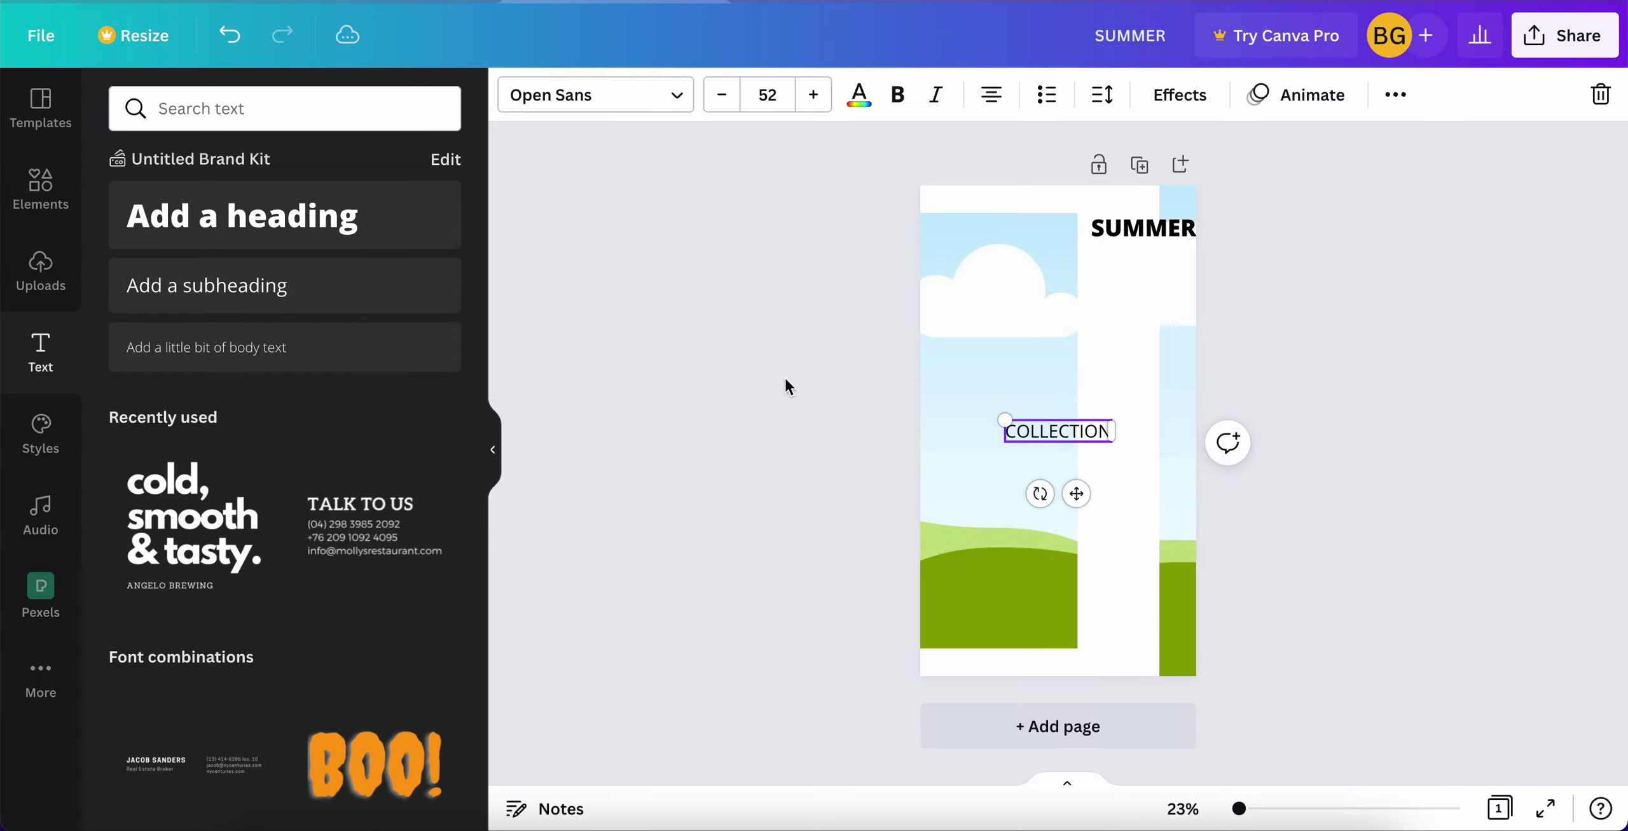
{"action": "left_click_drag", "start_coordinate": [1077, 494], "coordinate": [1162, 320]}
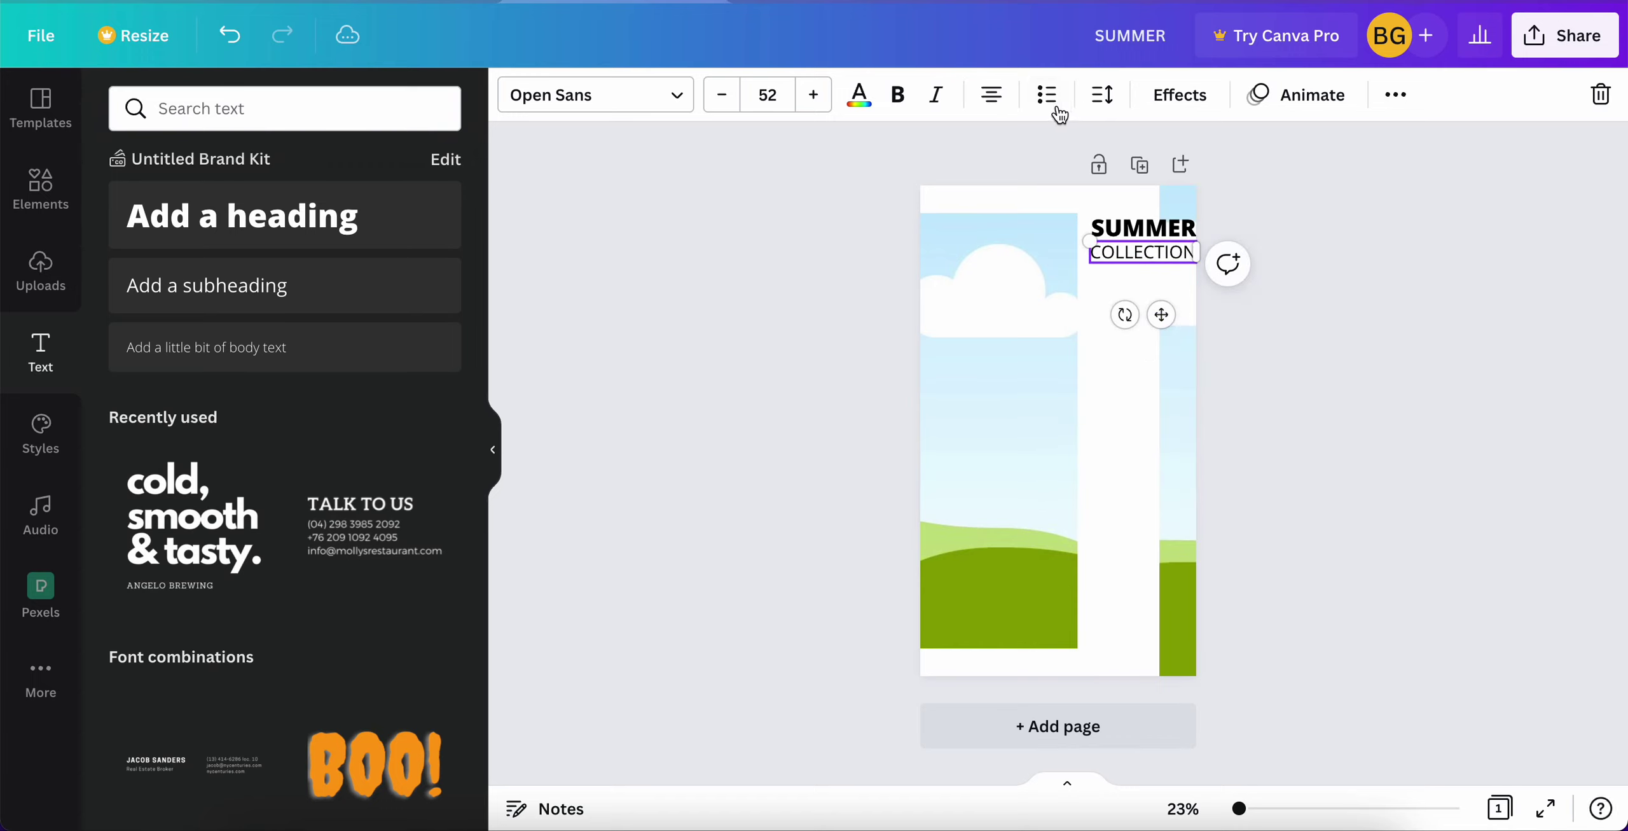
Justify the COLLECTION text, set its font to Open Sans Light and fit its width to the SUMMER heading.
{"action": "left_click", "coordinate": [1106, 100]}
{"action": "left_click", "coordinate": [995, 103]}
{"action": "left_click", "coordinate": [1079, 321]}
{"action": "left_click", "coordinate": [1130, 253]}
{"action": "left_click", "coordinate": [647, 101]}
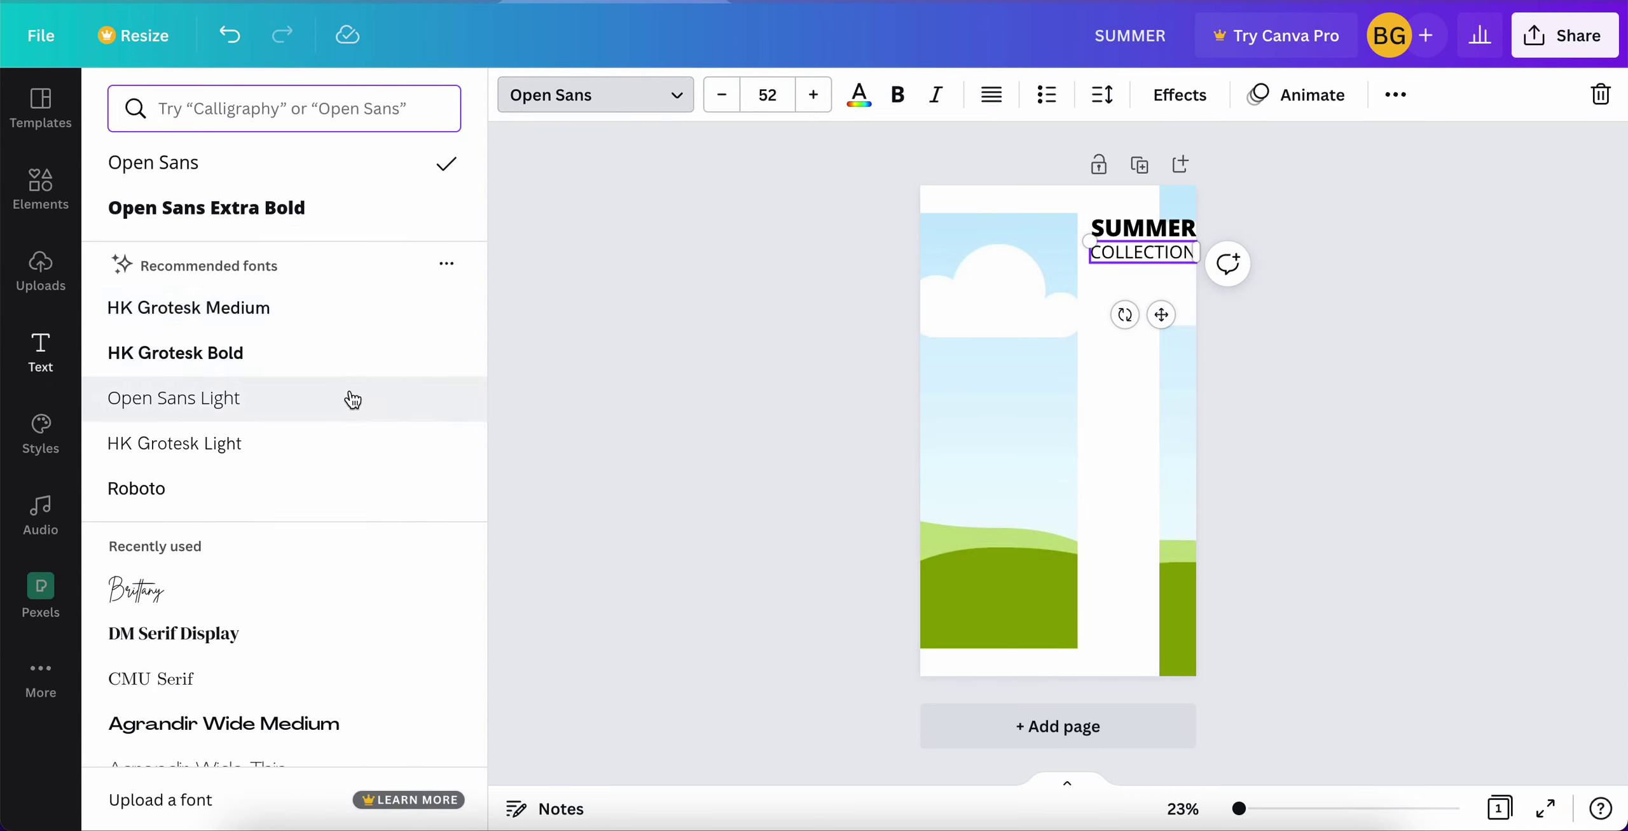
{"action": "left_click", "coordinate": [352, 399]}
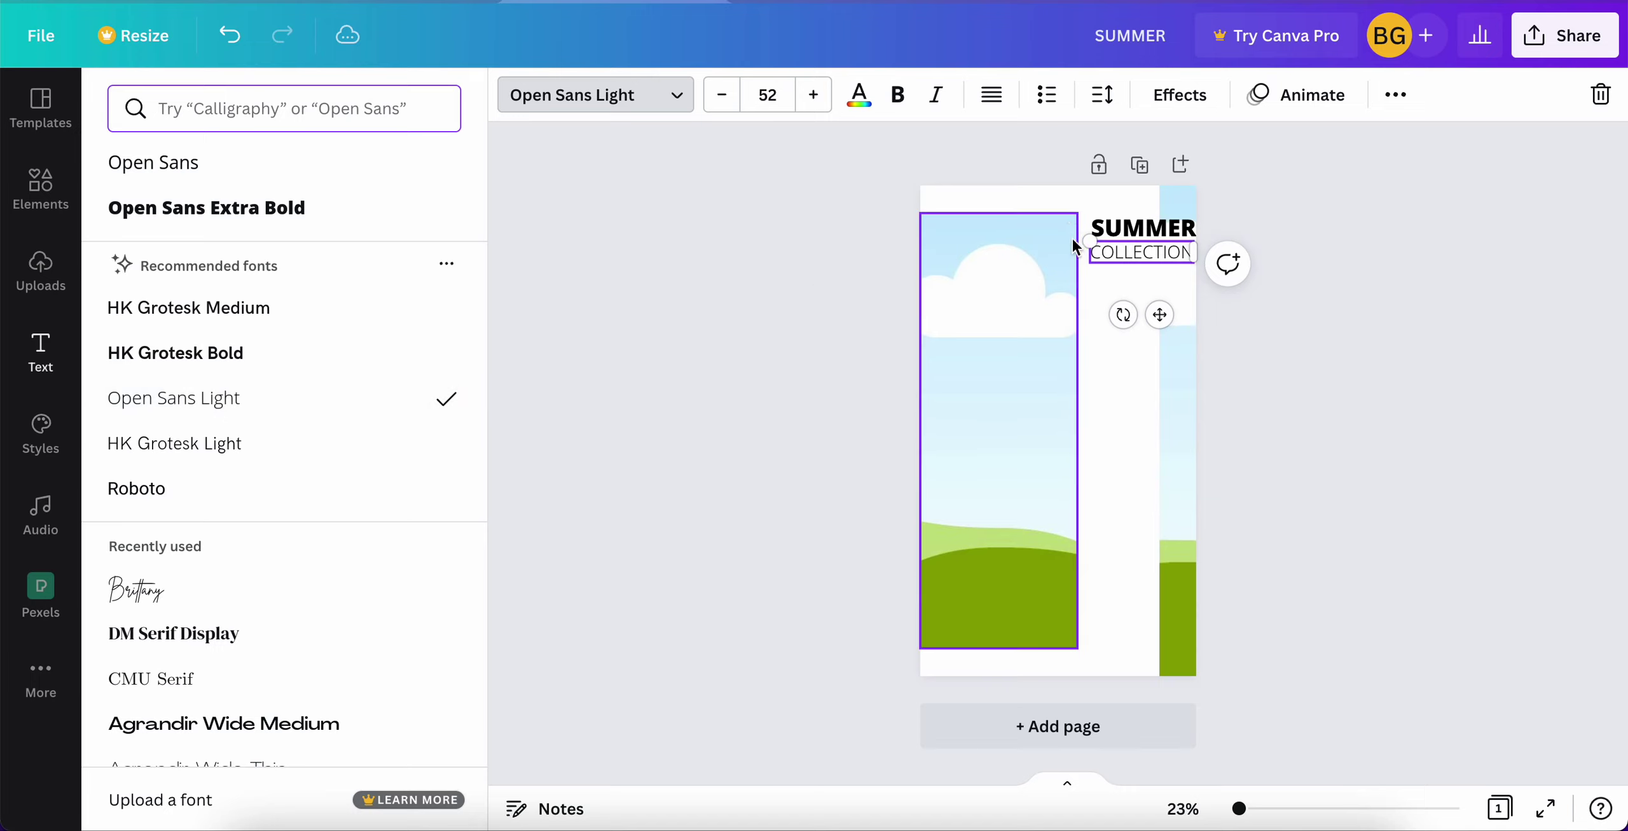
{"action": "mouse_move", "coordinate": [1089, 240]}
{"action": "left_mouse_down"}
{"action": "mouse_move", "coordinate": [1136, 247]}
{"action": "mouse_move", "coordinate": [1091, 240]}
{"action": "left_mouse_up"}
{"action": "left_click", "coordinate": [1098, 374]}
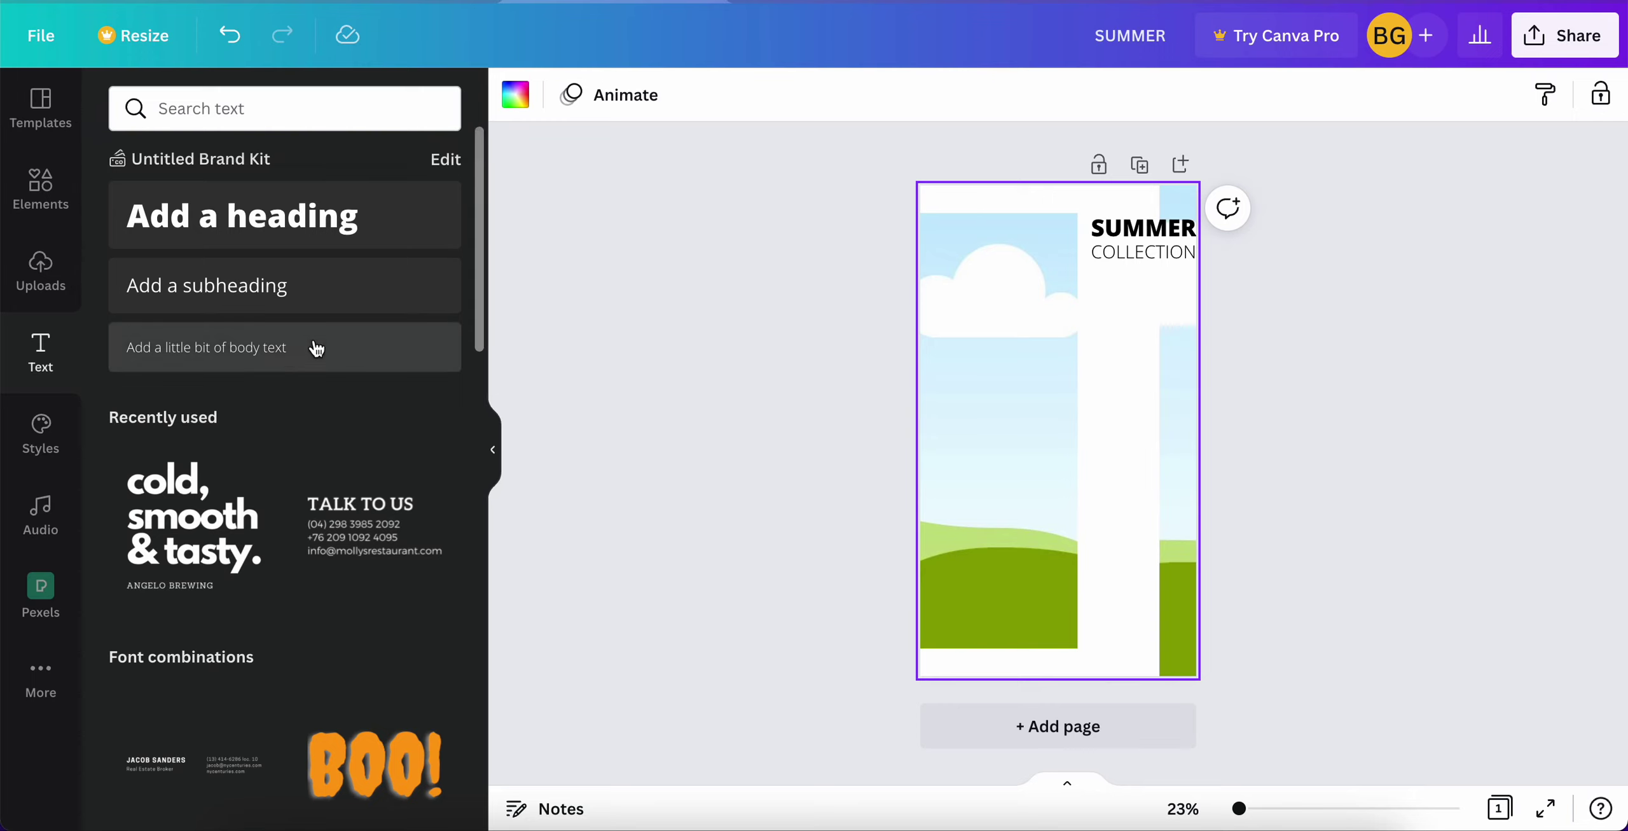
Add a heading reading "Special Sale" on two lines in the middle of the page.
{"action": "left_click", "coordinate": [293, 222]}
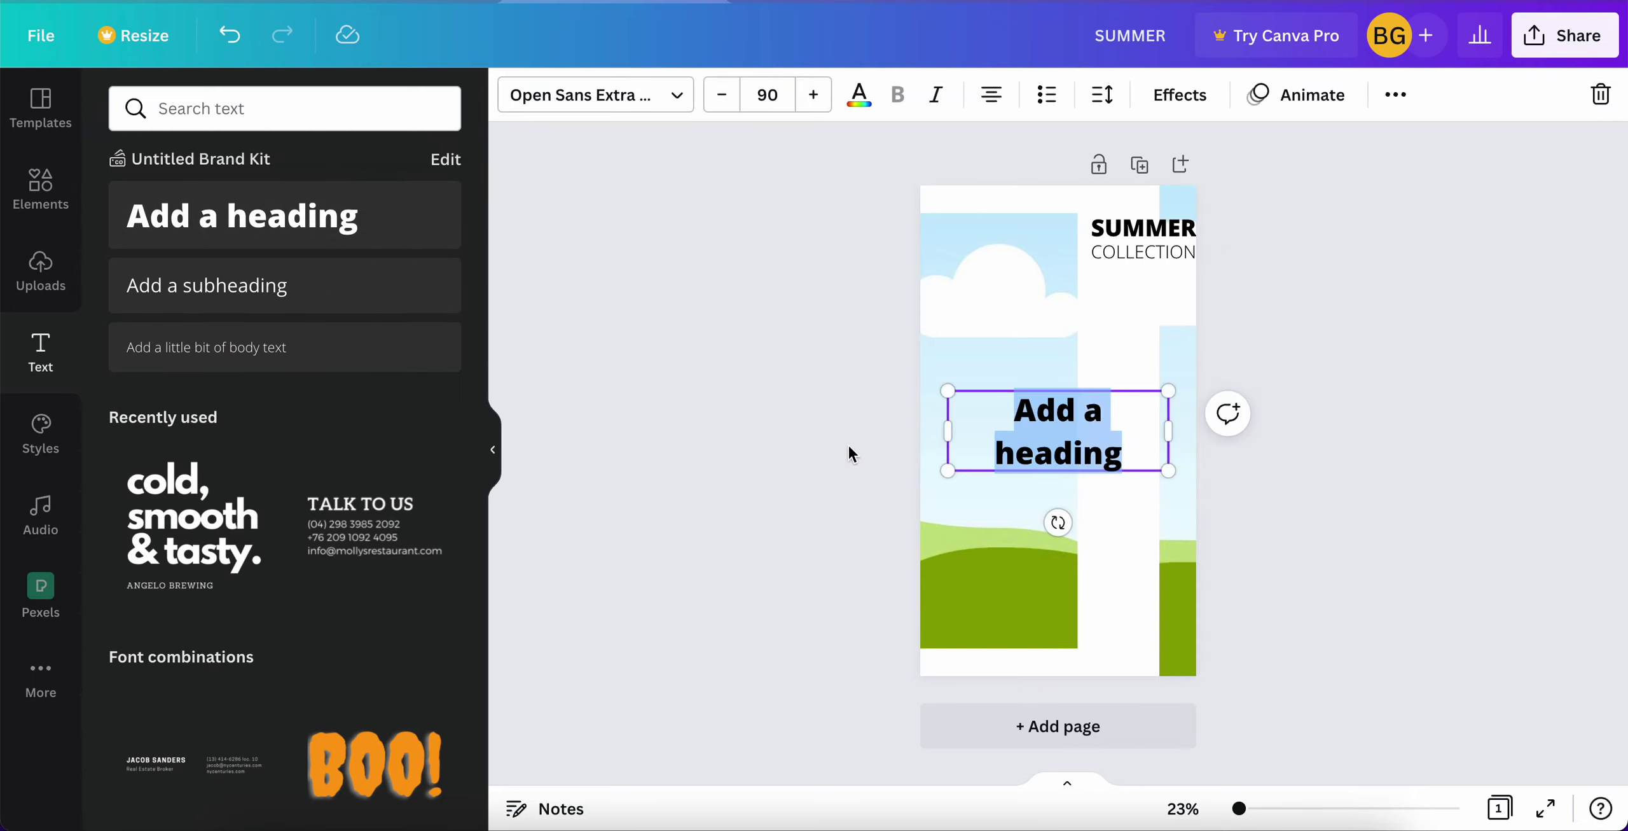
{"action": "type", "text": "Special"}
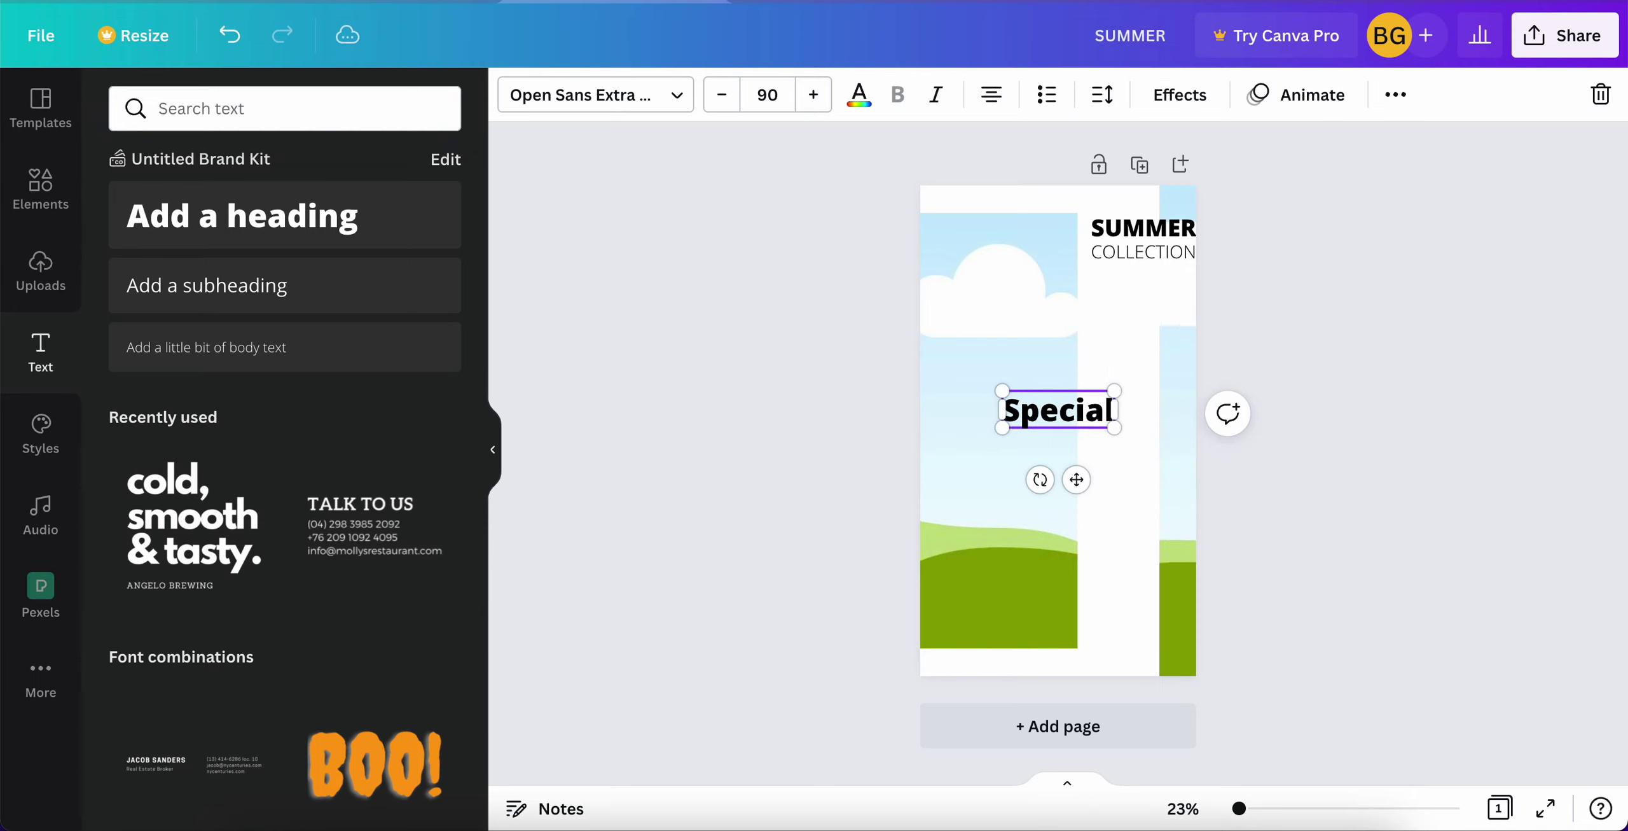
{"action": "type", "text": " Sale"}
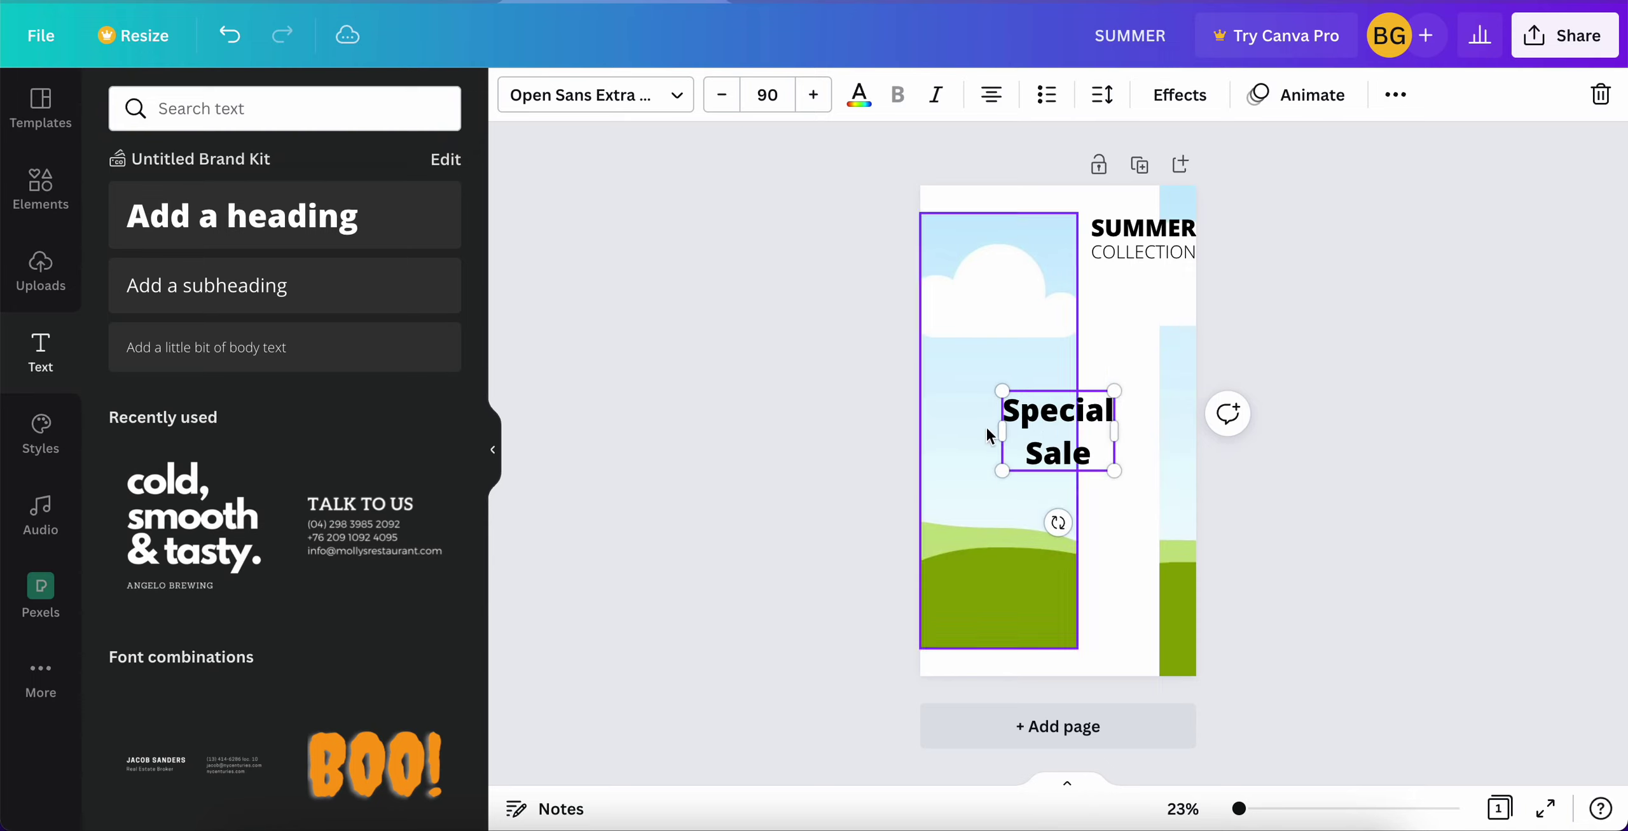
Set the word "Sale" in the Brittany font and justify the whole Special Sale text.
{"action": "left_click", "coordinate": [678, 108]}
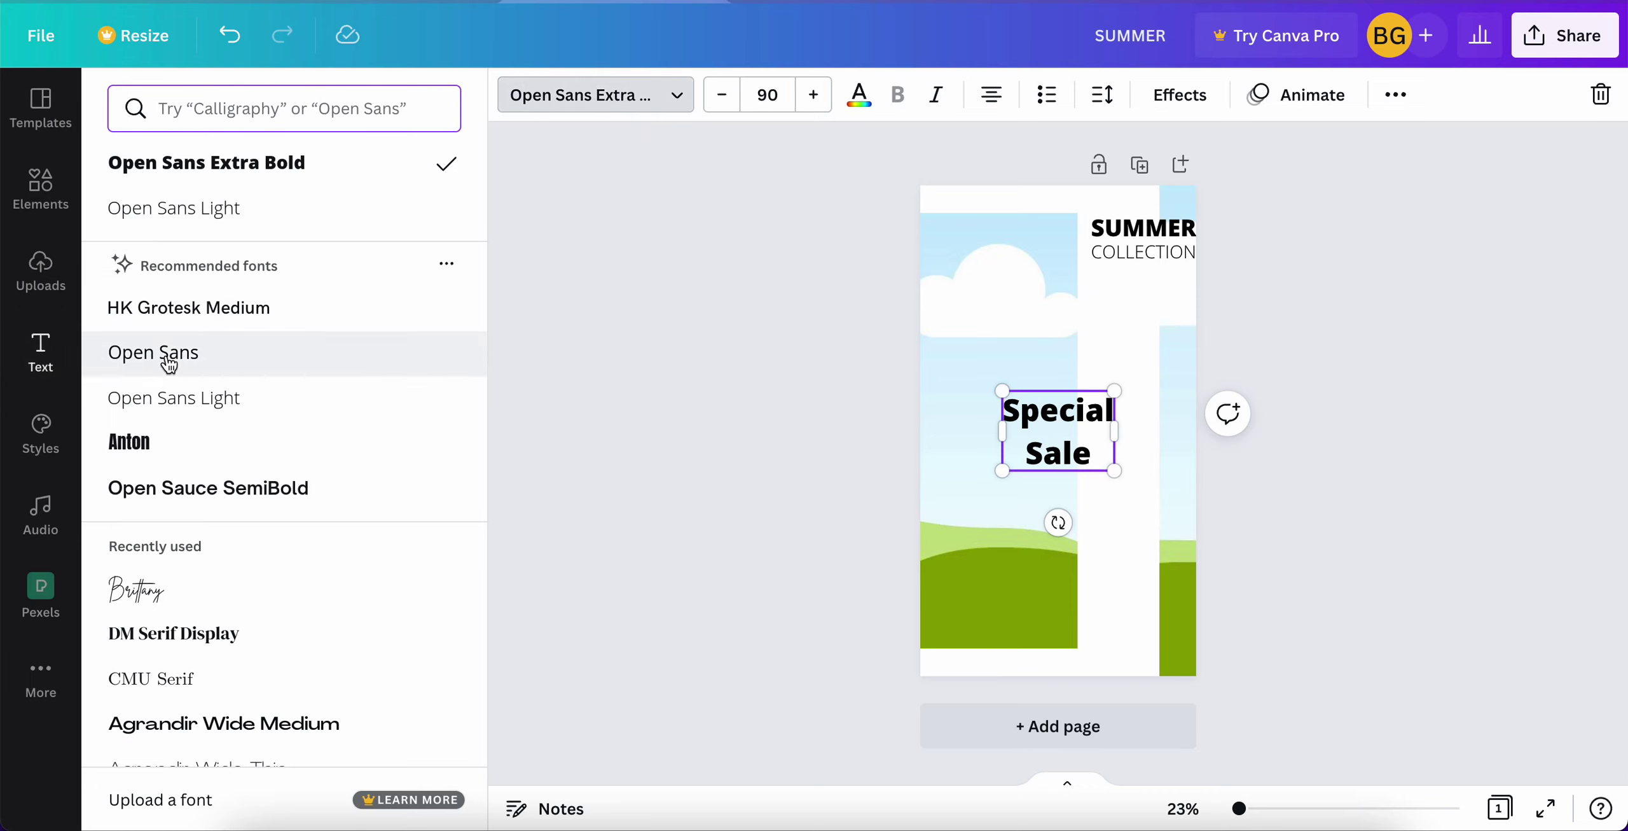
{"action": "left_click", "coordinate": [196, 590]}
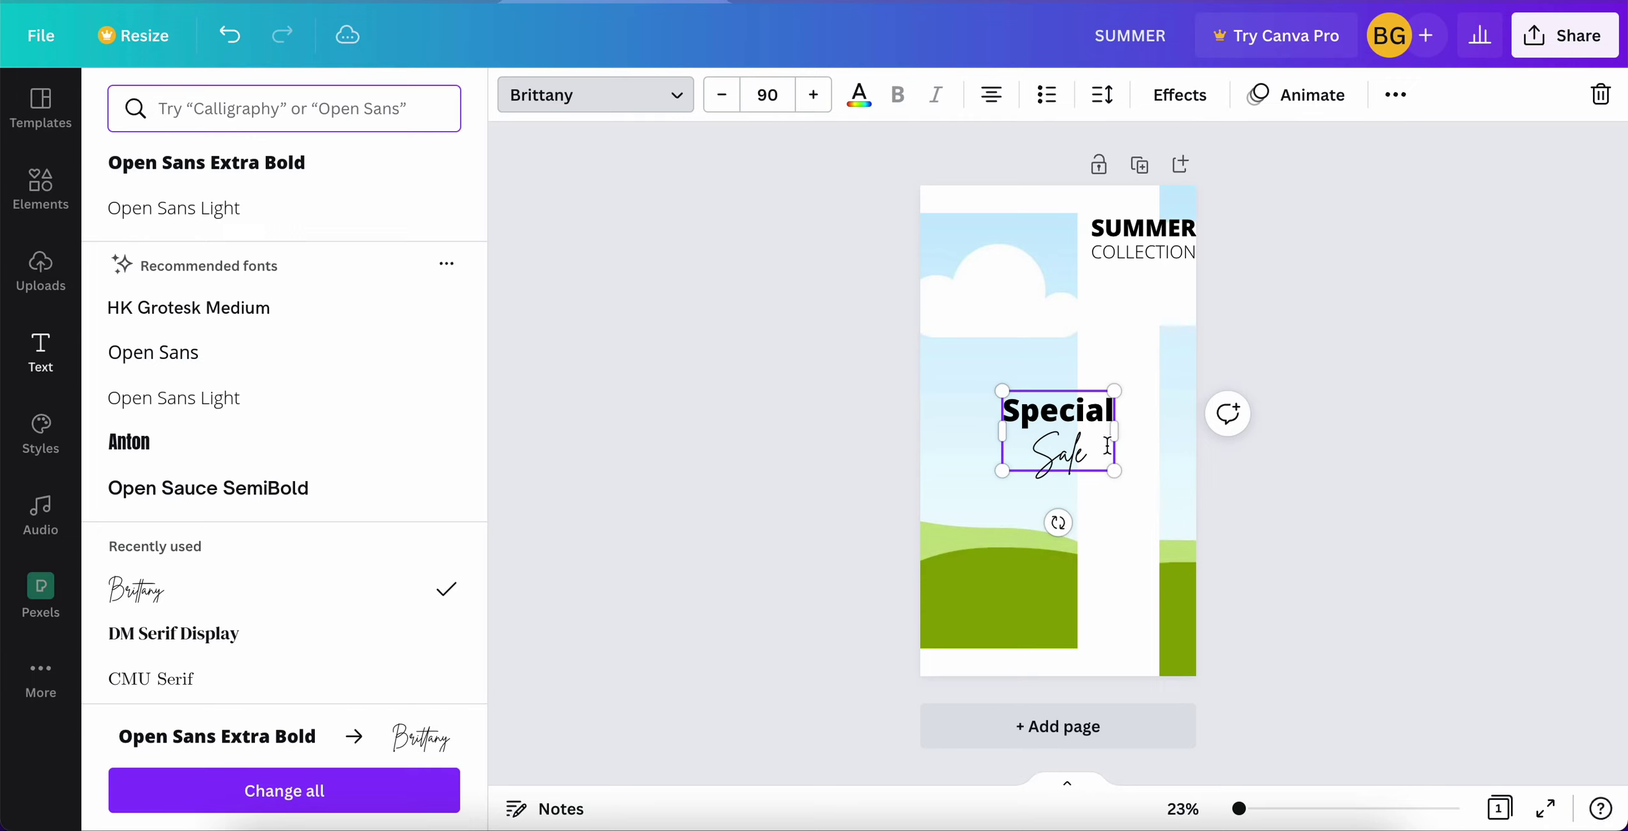
{"action": "left_click_drag", "start_coordinate": [1097, 457], "coordinate": [1000, 415]}
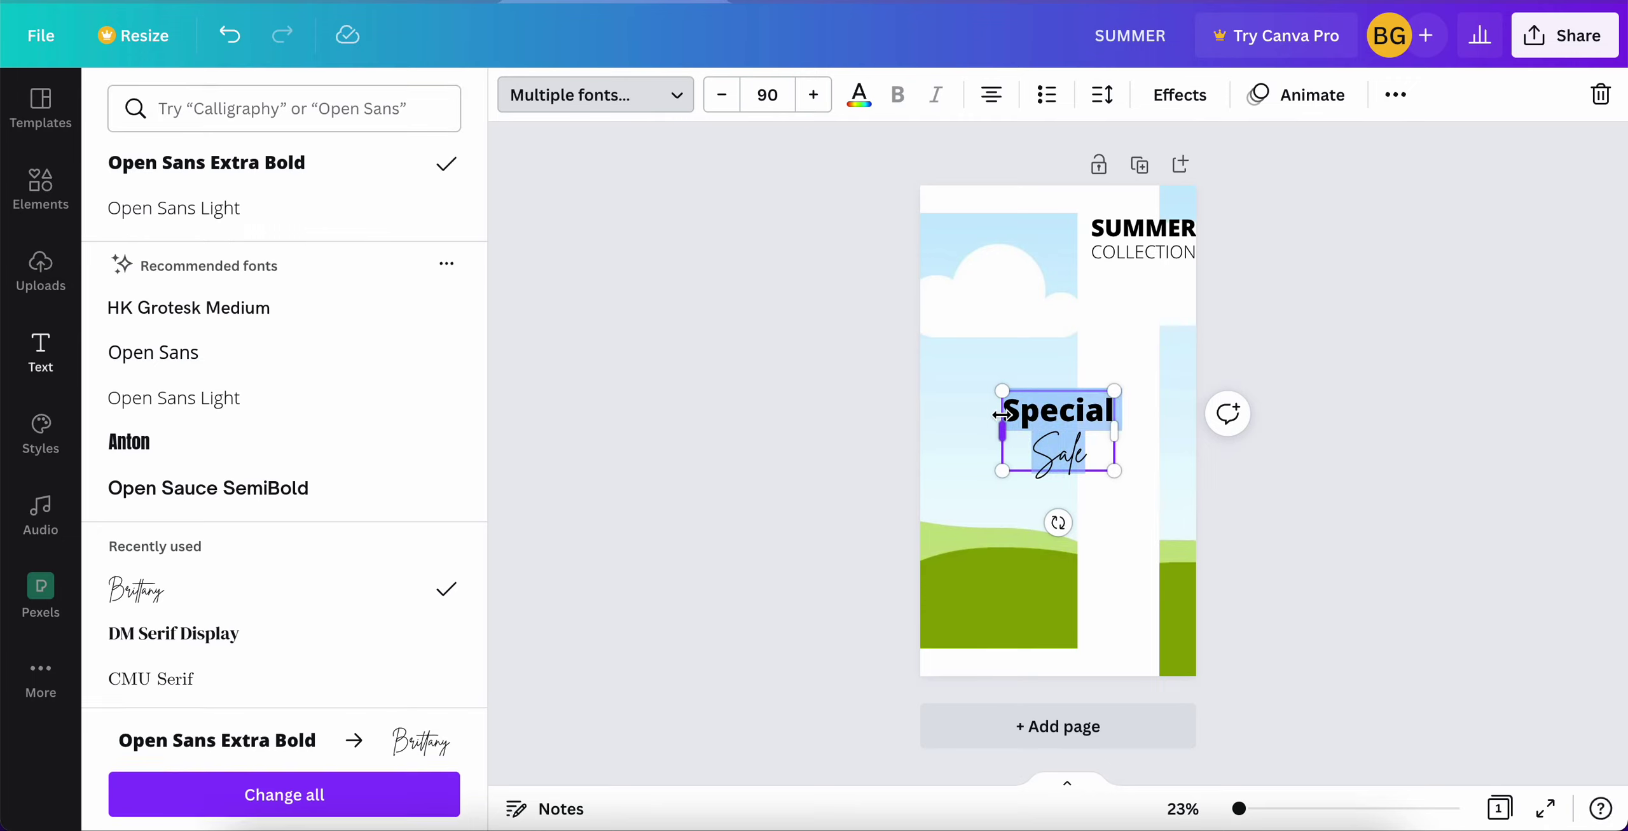
{"action": "left_click", "coordinate": [992, 97]}
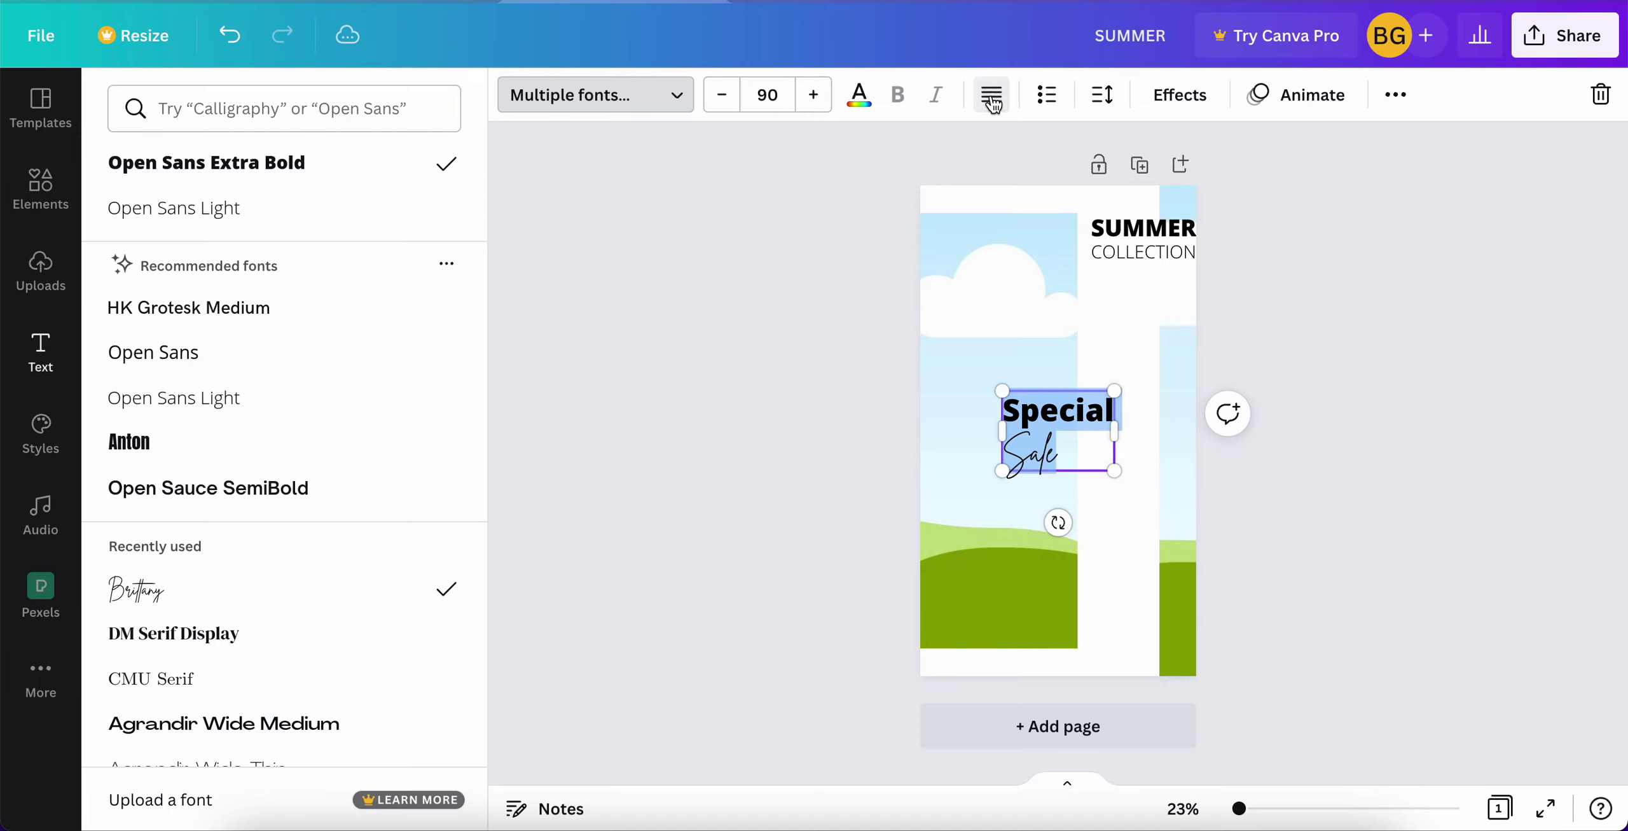
Right-align the Special Sale heading and set it in uppercase DM Serif Display.
{"action": "left_click", "coordinate": [992, 97]}
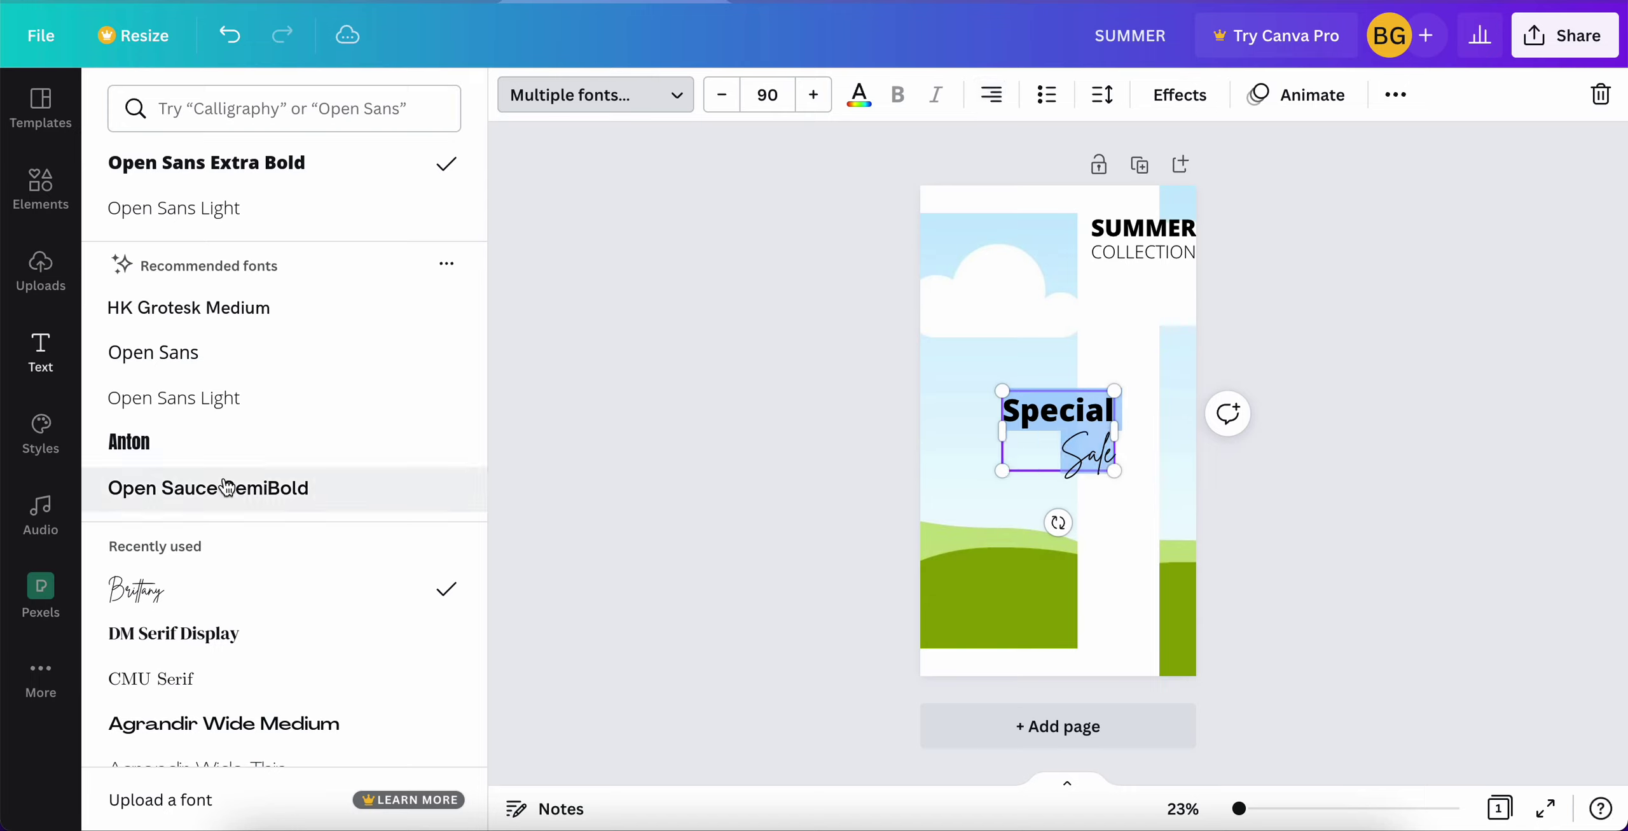
{"action": "left_click", "coordinate": [203, 633]}
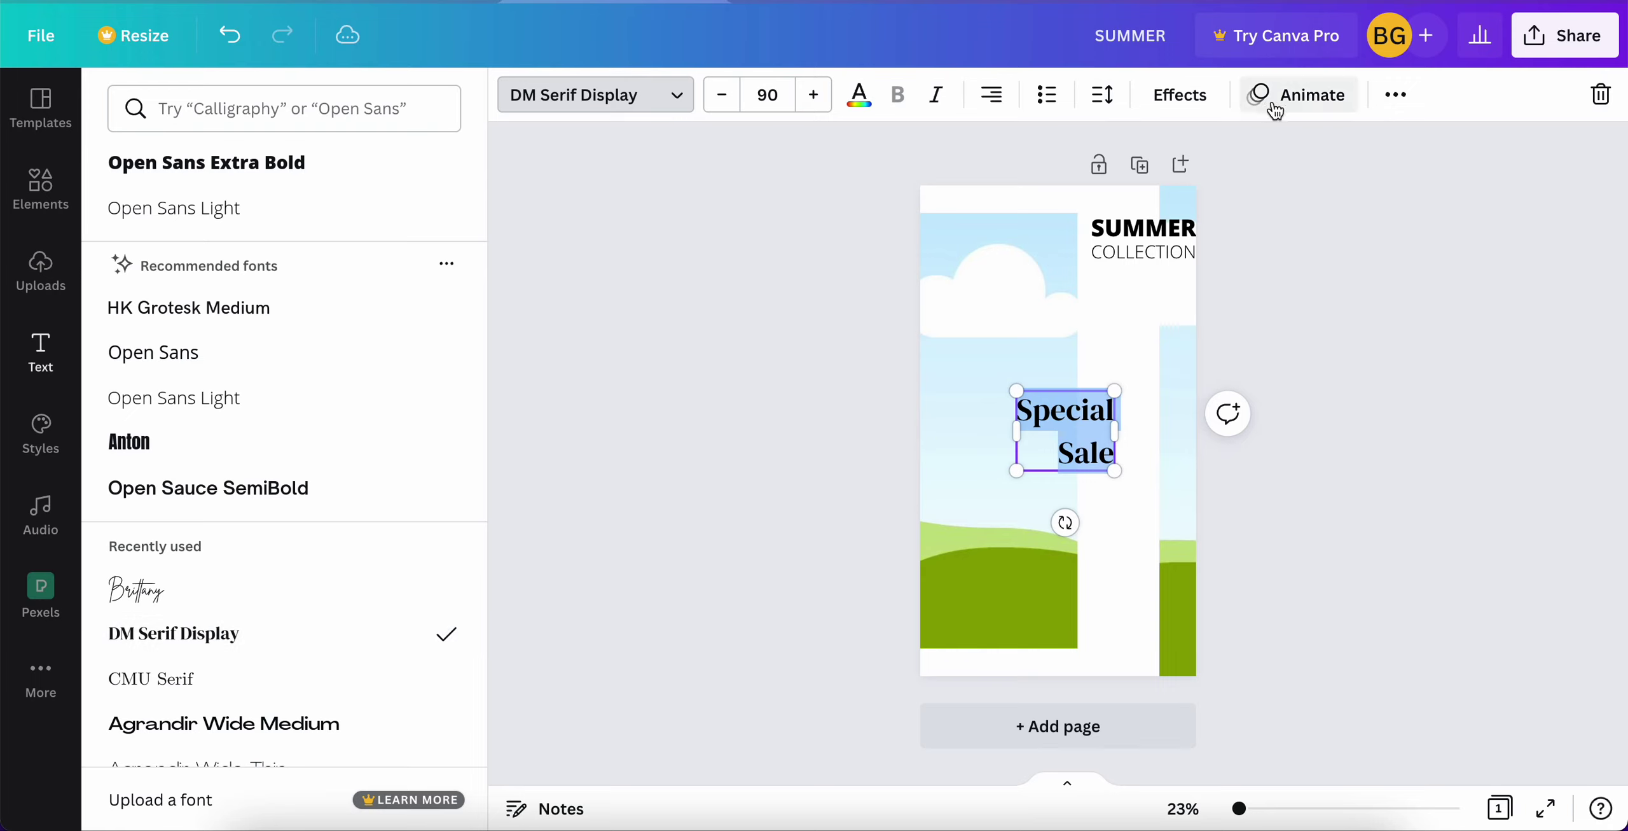
{"action": "left_click", "coordinate": [1391, 97]}
{"action": "left_click", "coordinate": [1051, 150]}
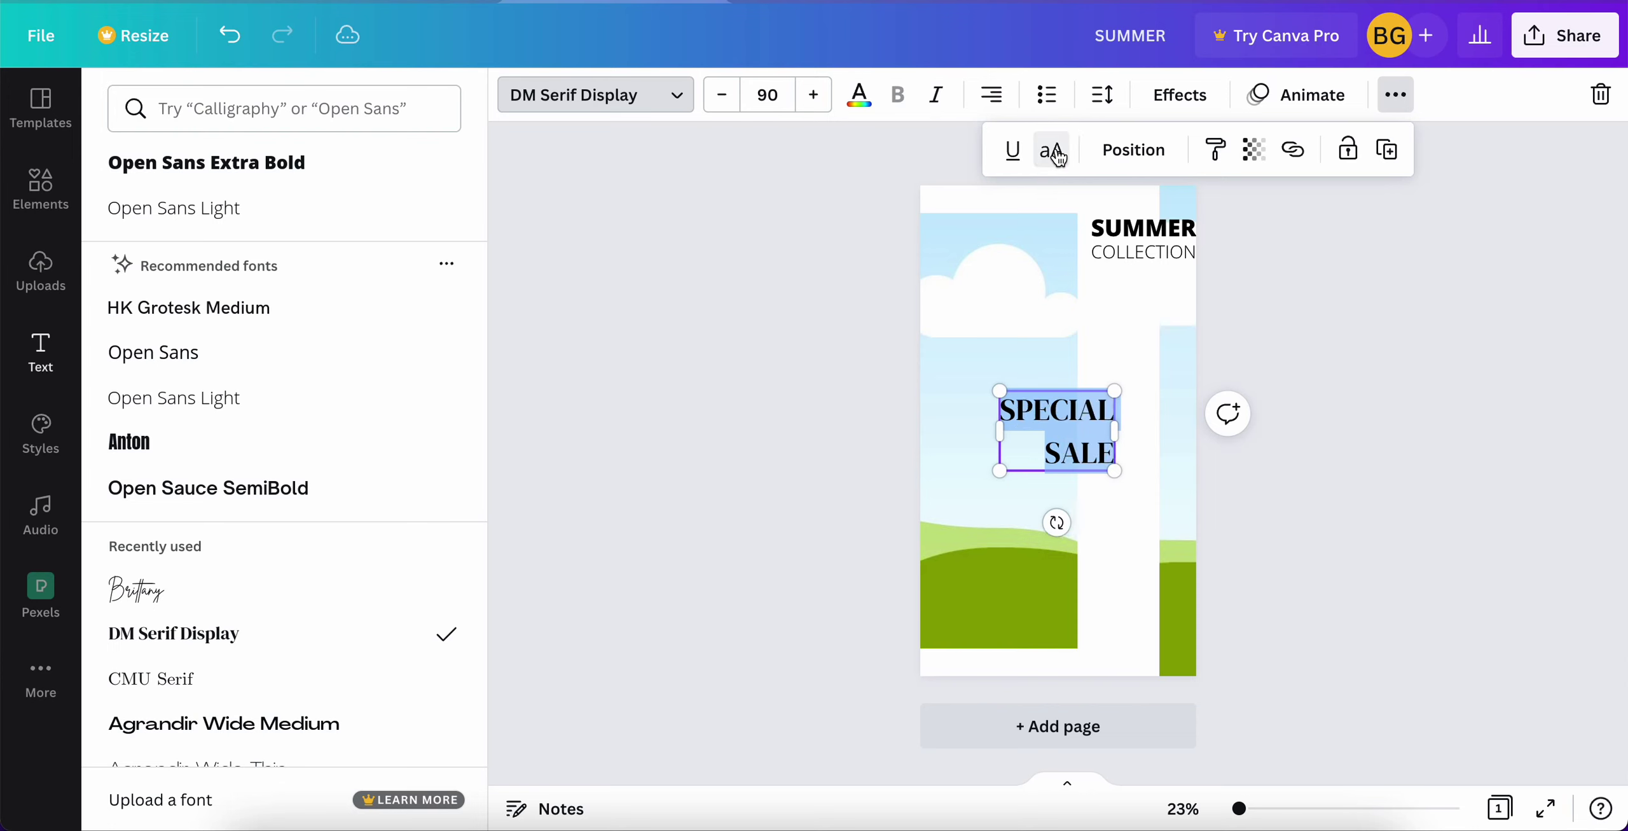
Colour the SPECIAL SALE text red and move it to the page's right edge, below the COLLECTION text.
{"action": "left_click", "coordinate": [859, 96]}
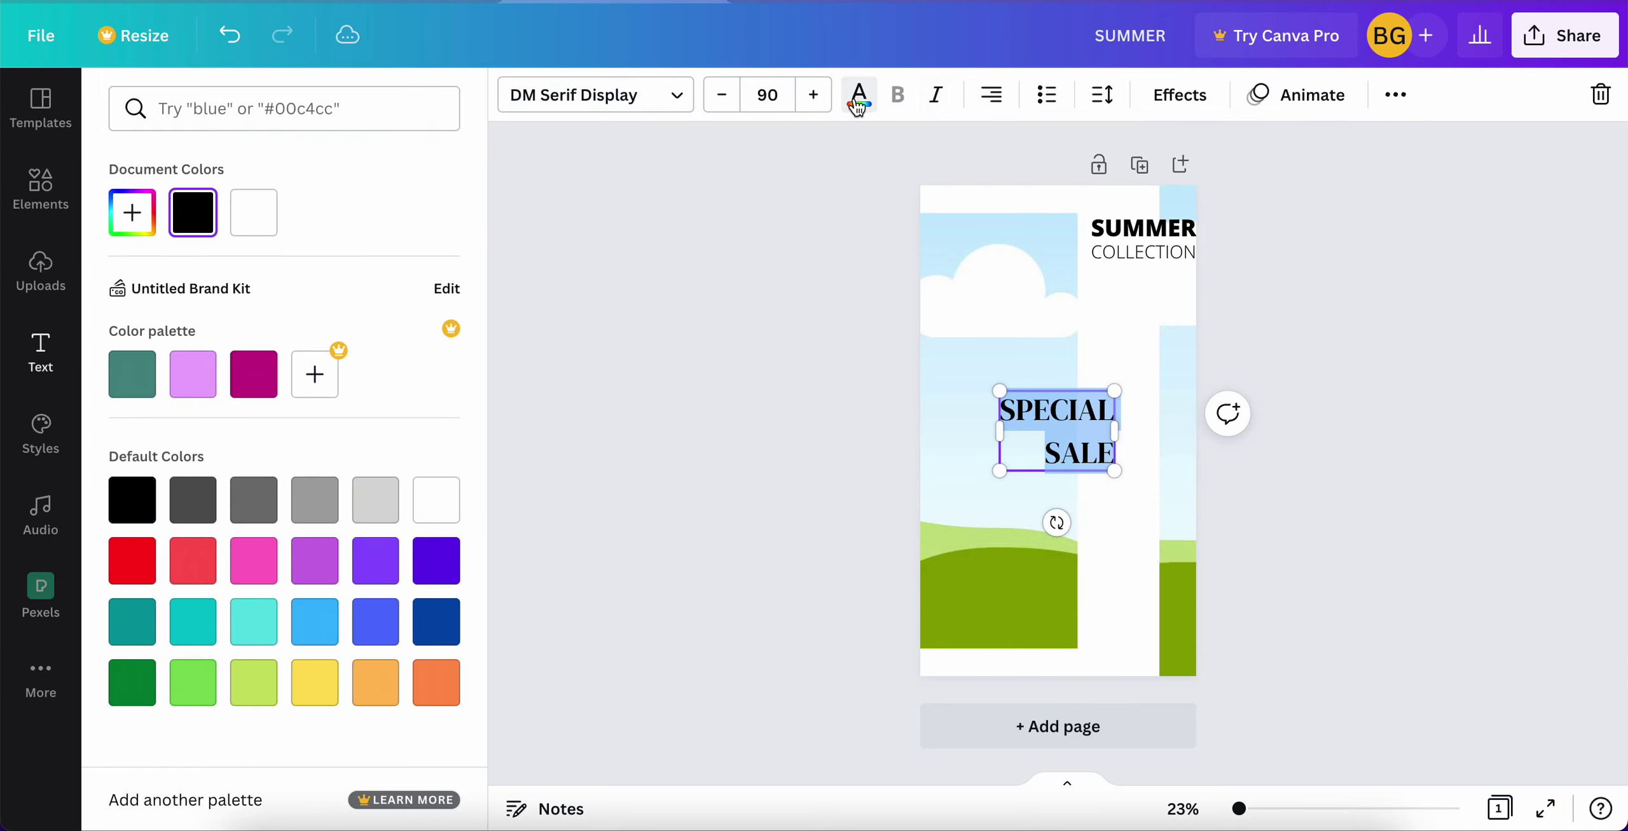
{"action": "left_click", "coordinate": [133, 560]}
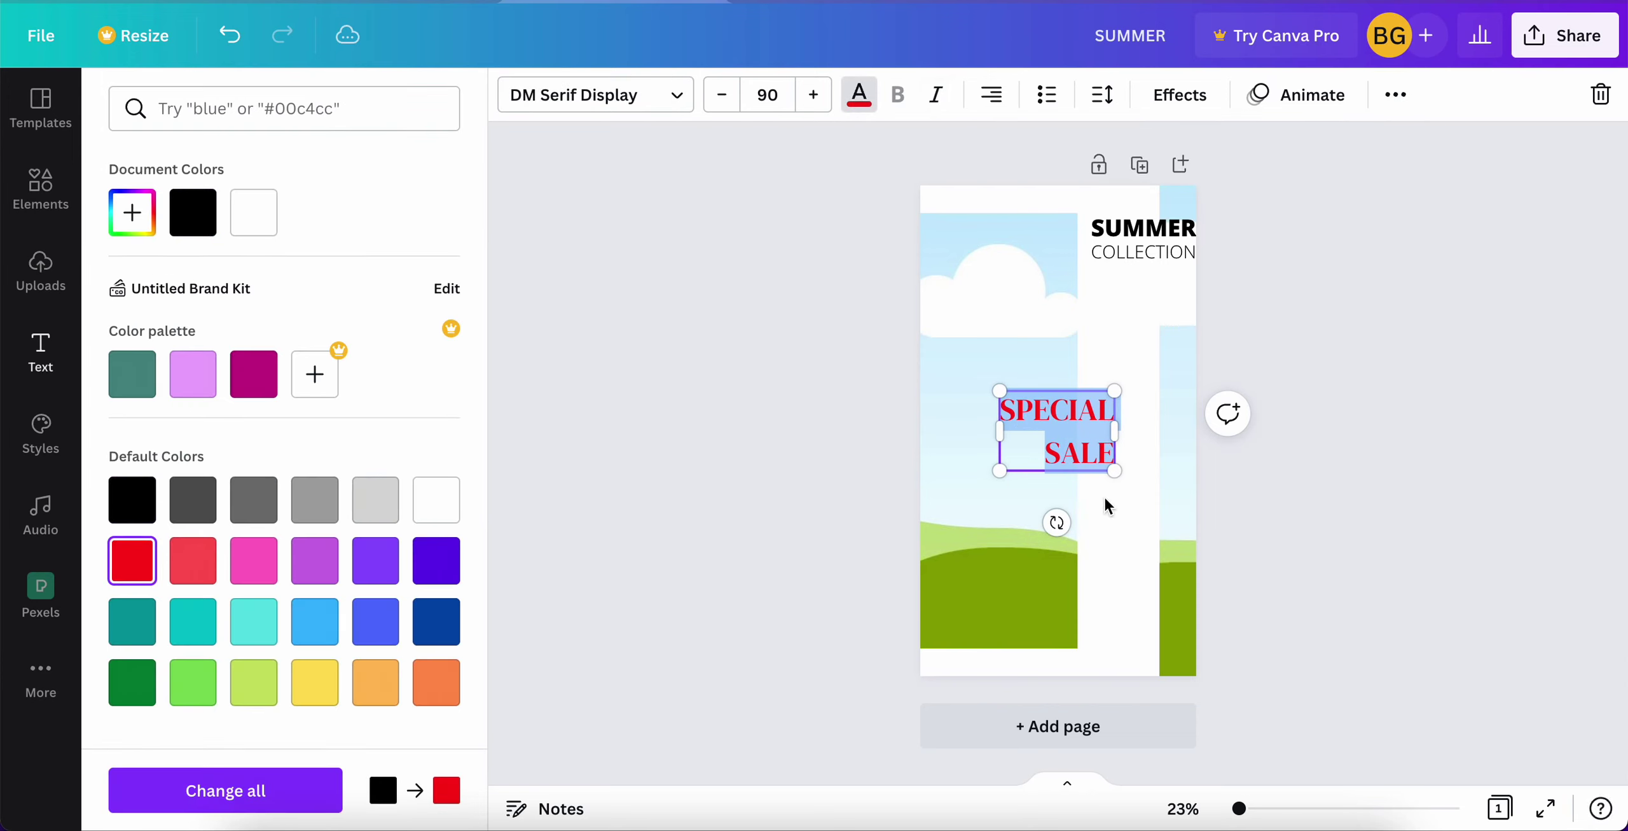
{"action": "left_click", "coordinate": [1083, 451]}
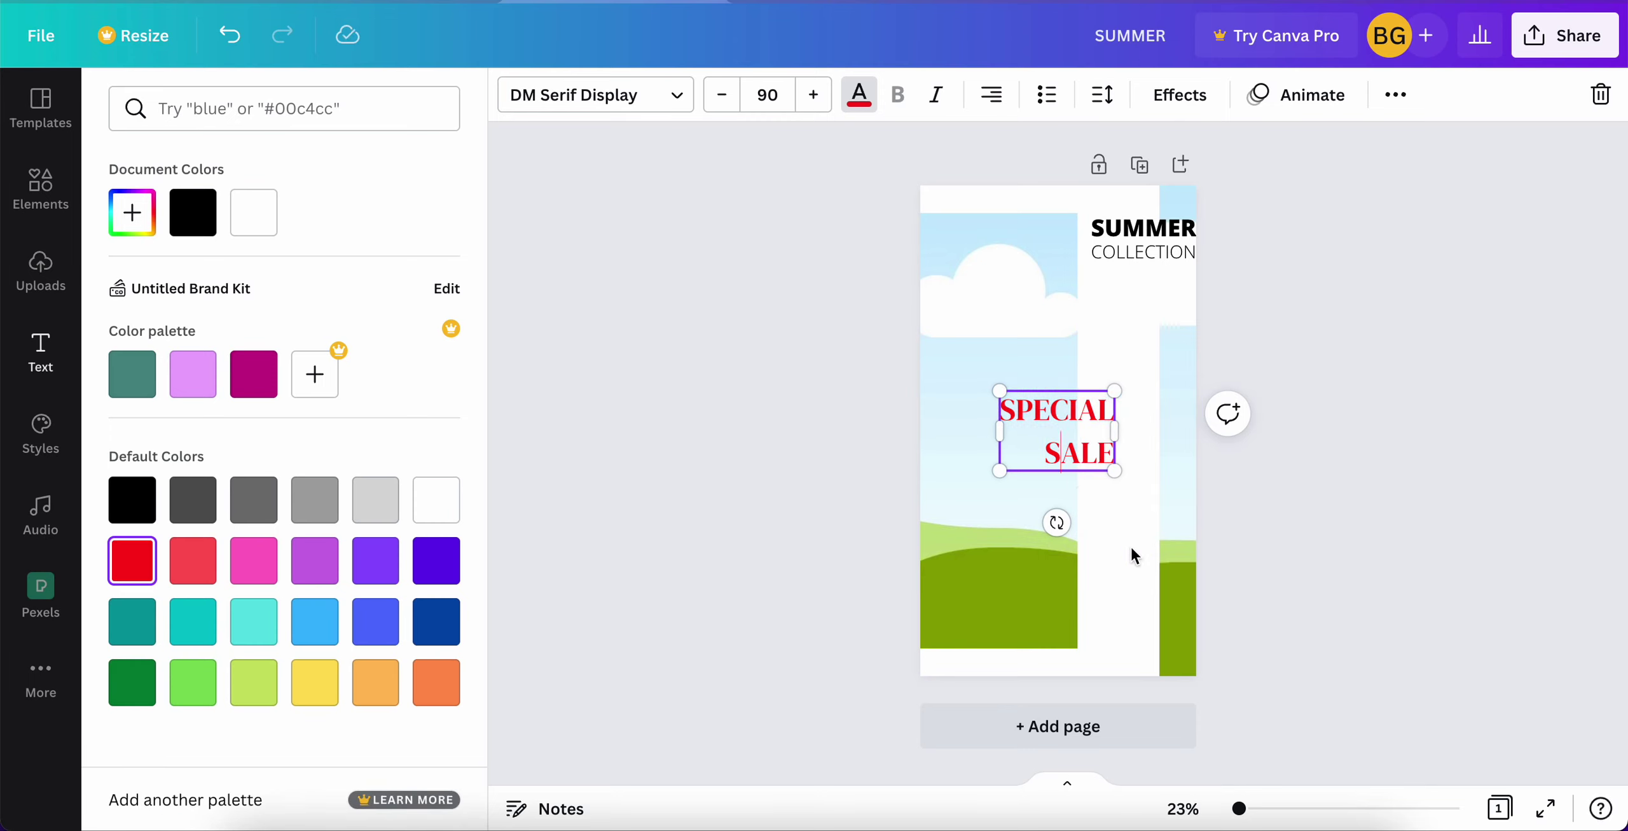
{"action": "left_click", "coordinate": [1075, 436]}
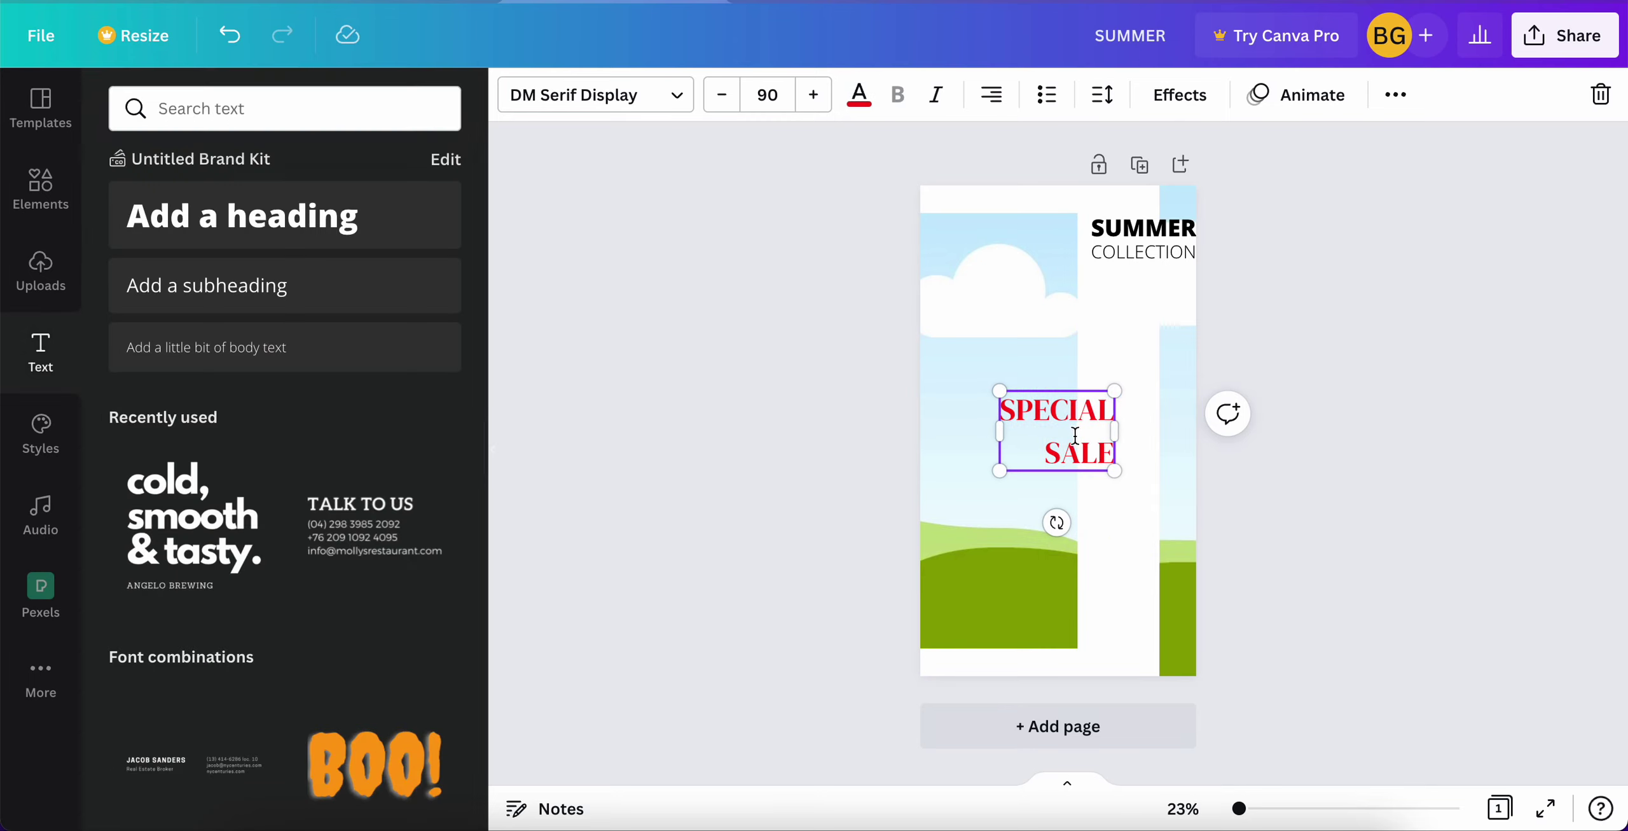
{"action": "left_click", "coordinate": [1120, 350]}
{"action": "left_click_drag", "start_coordinate": [1061, 442], "coordinate": [1139, 443]}
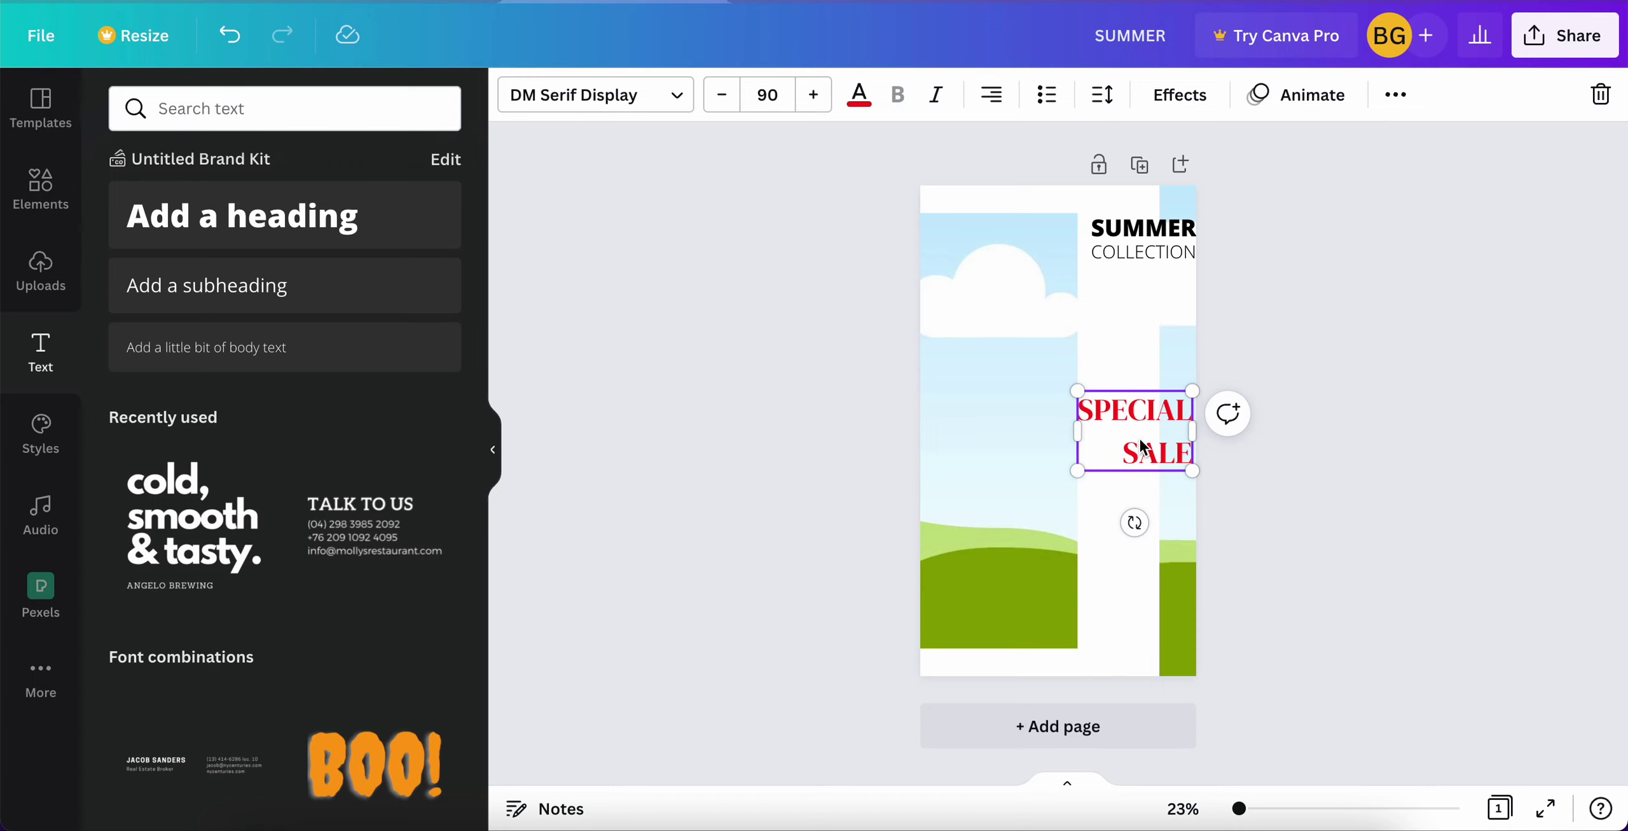
Tighten the SPECIAL SALE line spacing to 0,94 and scale the text to size 79,4, aligned with the SUMMER heading's left edge.
{"action": "left_click", "coordinate": [1103, 94]}
{"action": "left_click_drag", "start_coordinate": [1242, 267], "coordinate": [1183, 266]}
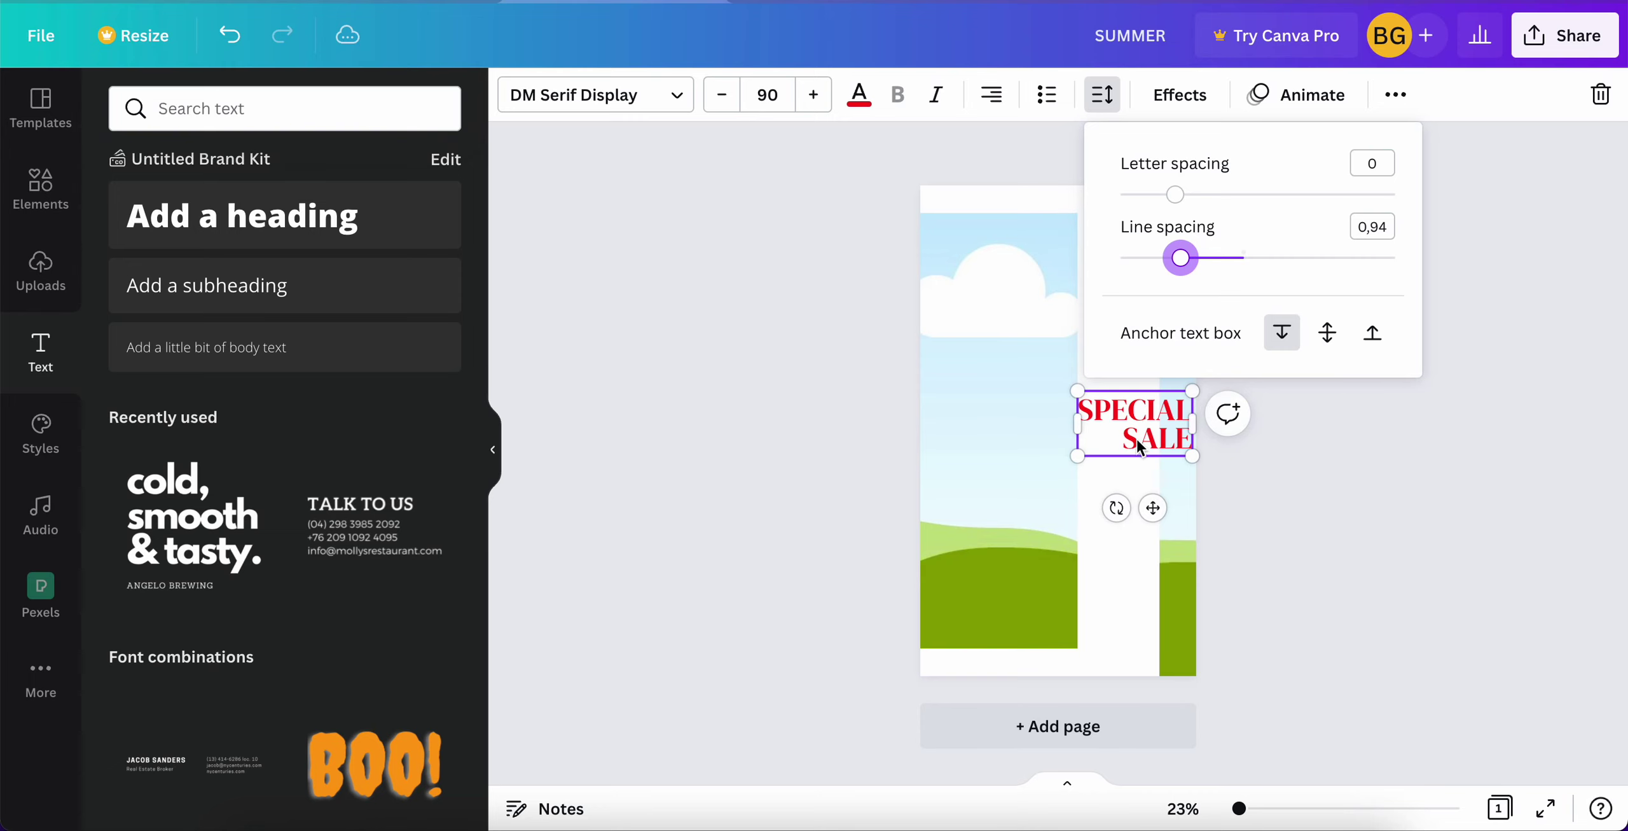
{"action": "left_click", "coordinate": [1053, 461]}
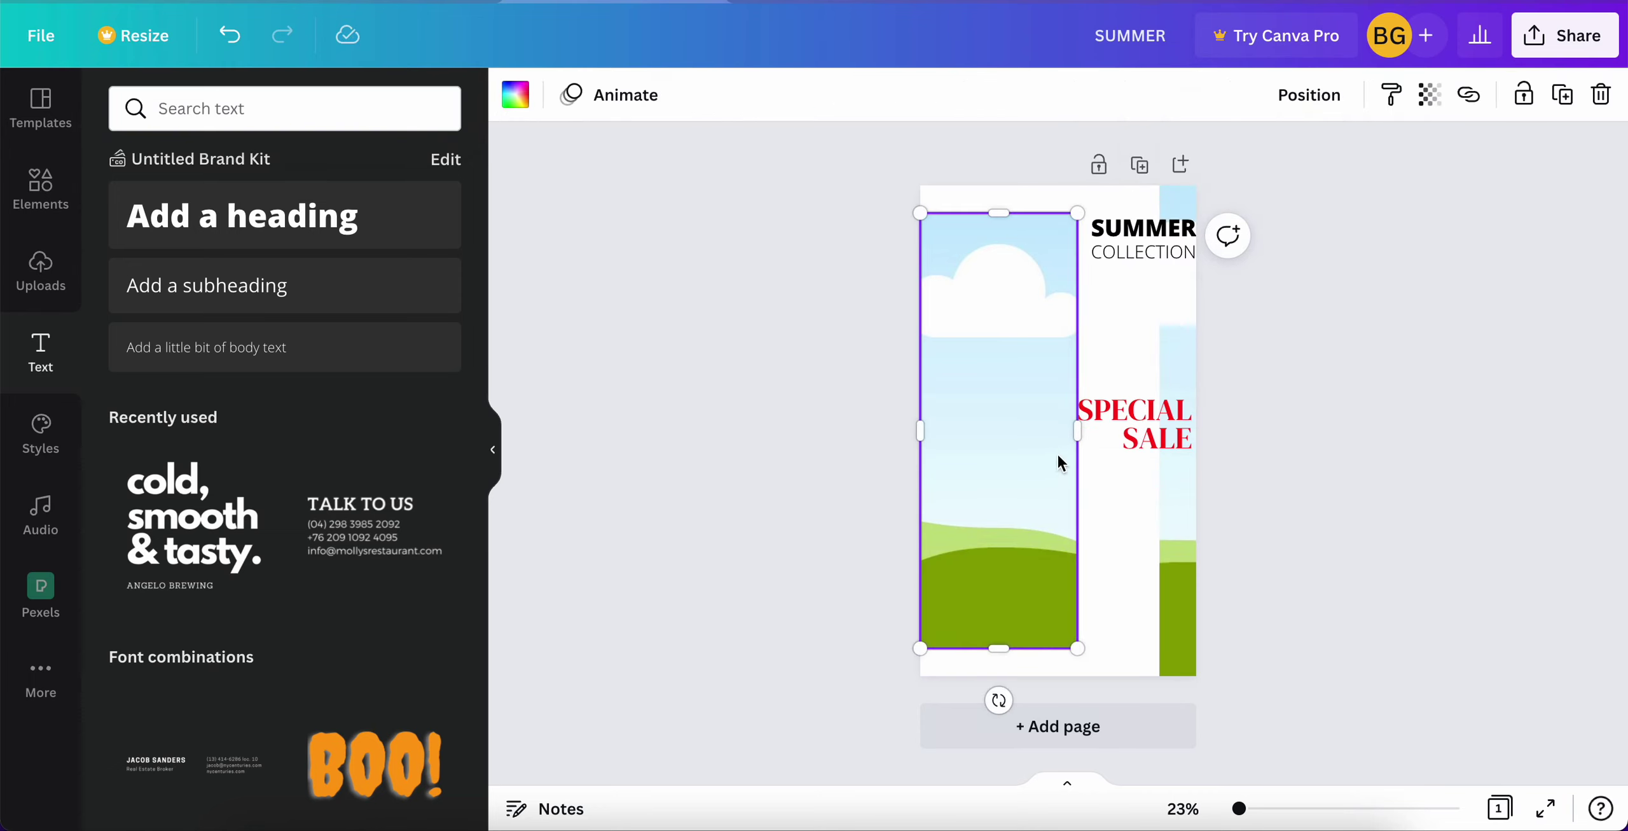
{"action": "left_click", "coordinate": [1128, 428]}
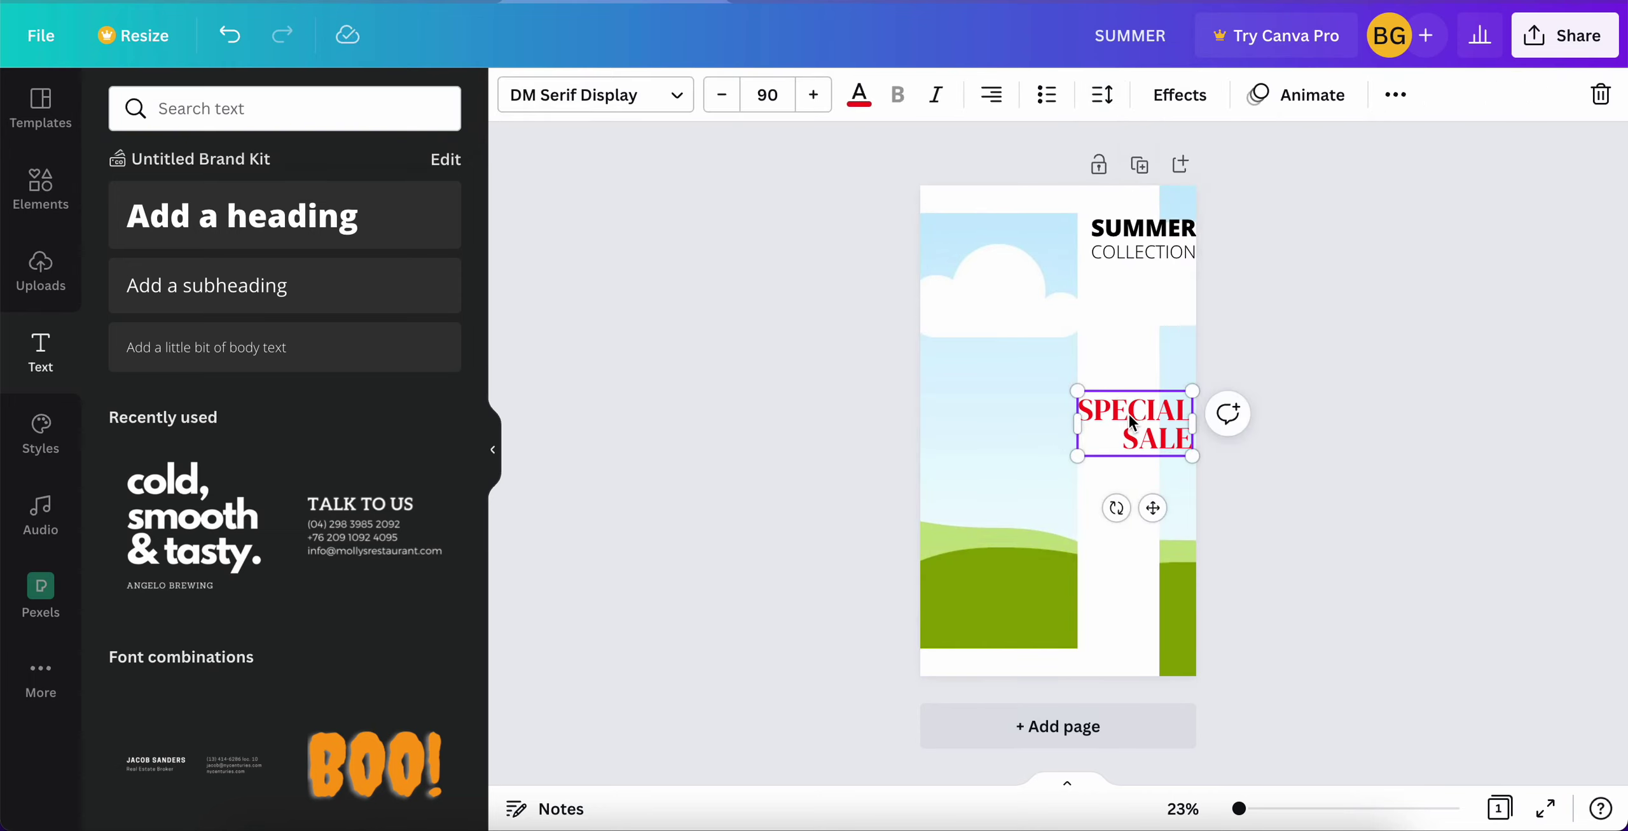
{"action": "left_click_drag", "start_coordinate": [1077, 390], "coordinate": [1133, 428]}
{"action": "left_click_drag", "start_coordinate": [1130, 423], "coordinate": [1131, 411]}
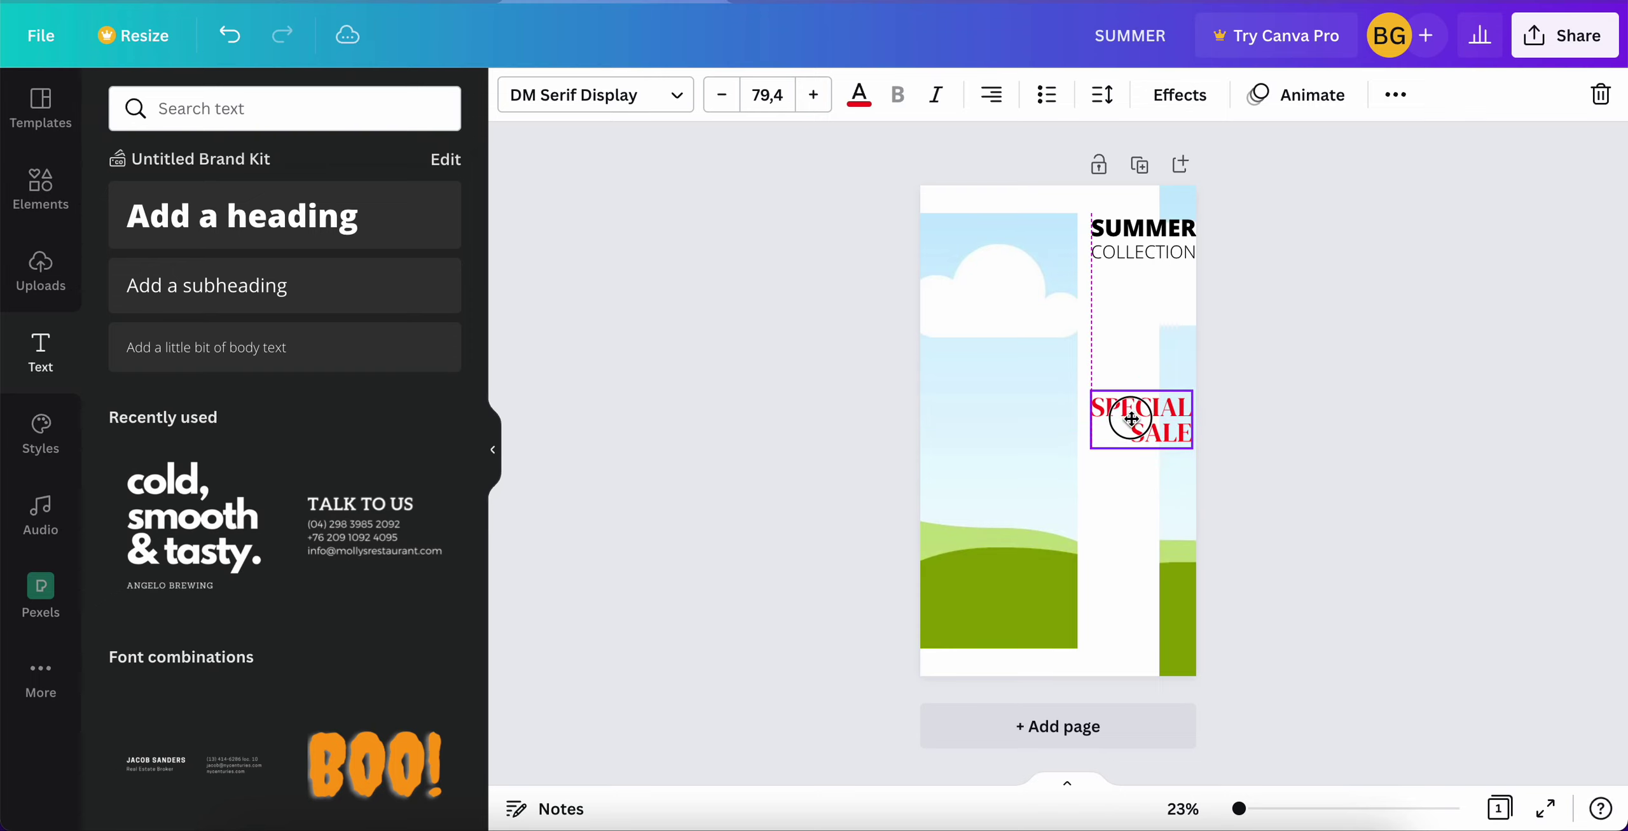
Add the subheading "up to 50% off" directly beneath the SPECIAL SALE text.
{"action": "left_click", "coordinate": [320, 304]}
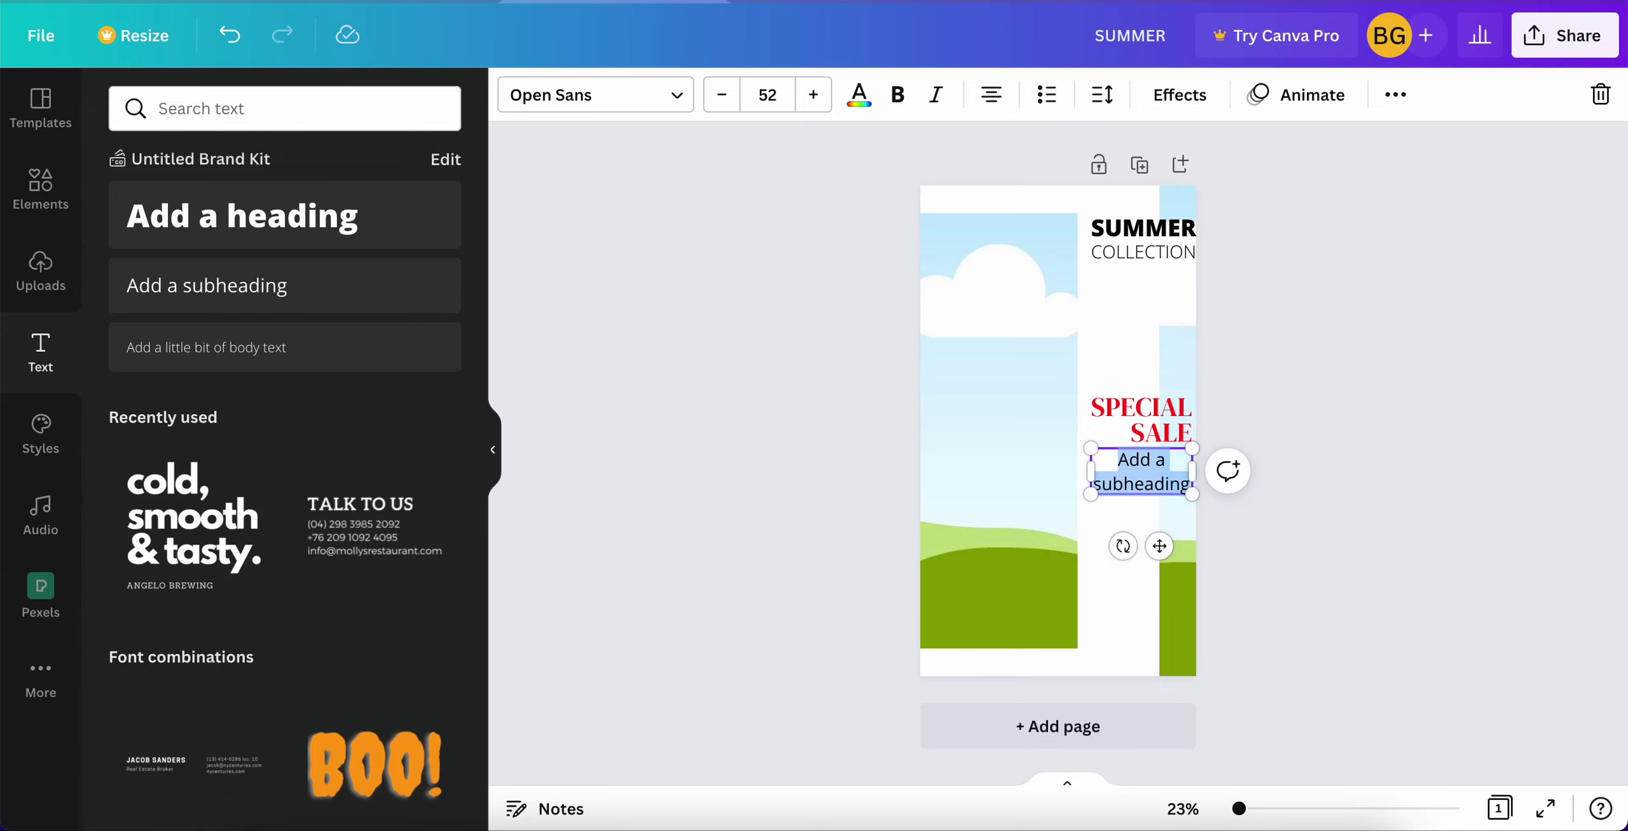
{"action": "type", "text": "up to 50%"}
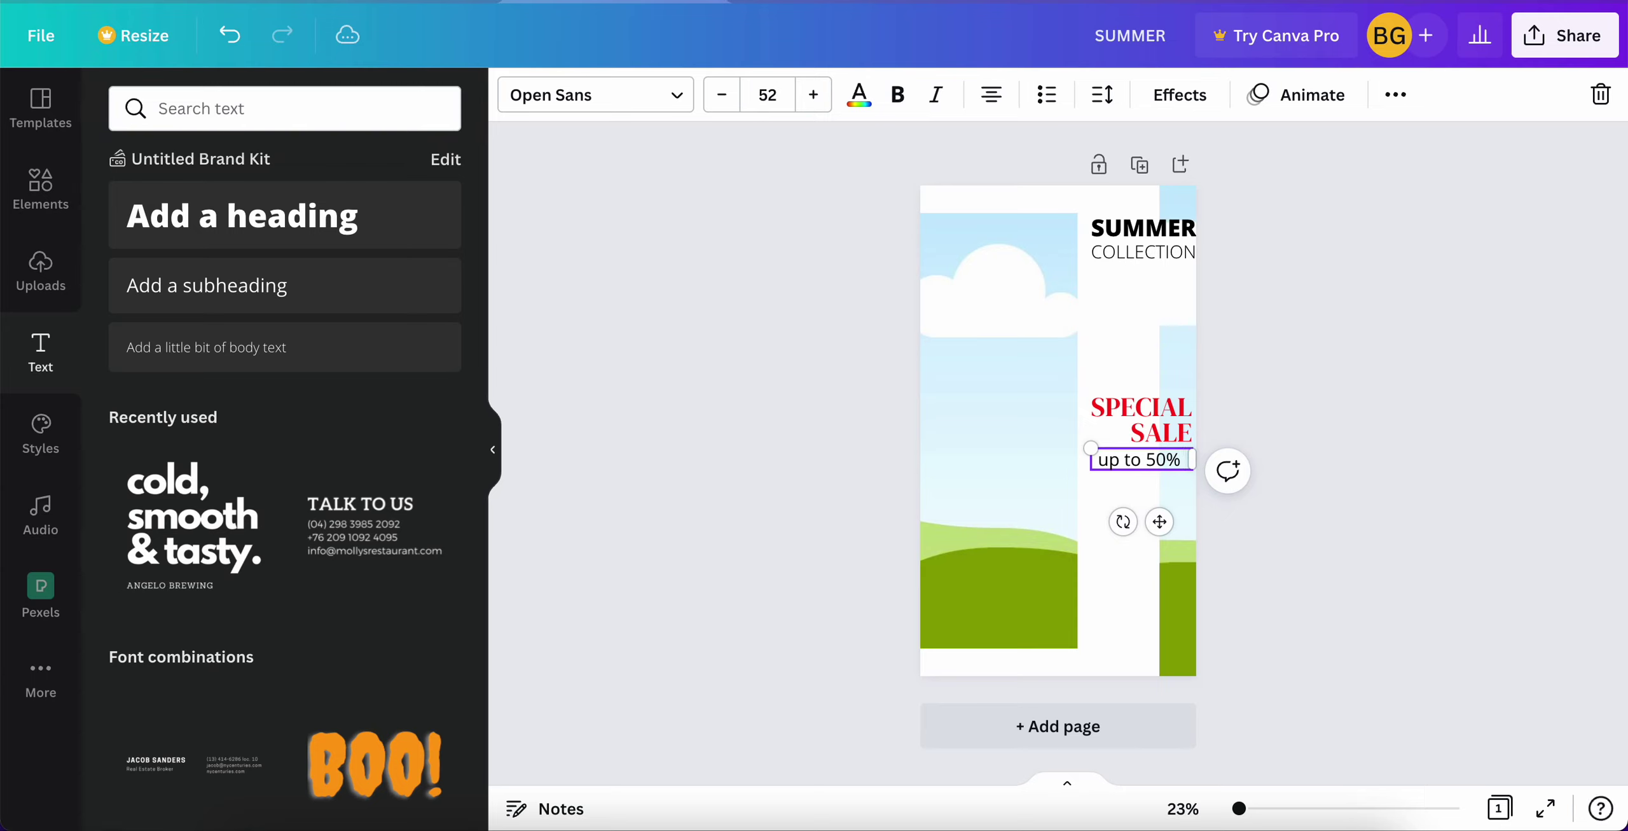
{"action": "key", "text": "BackSpace"}
{"action": "type", "text": "off"}
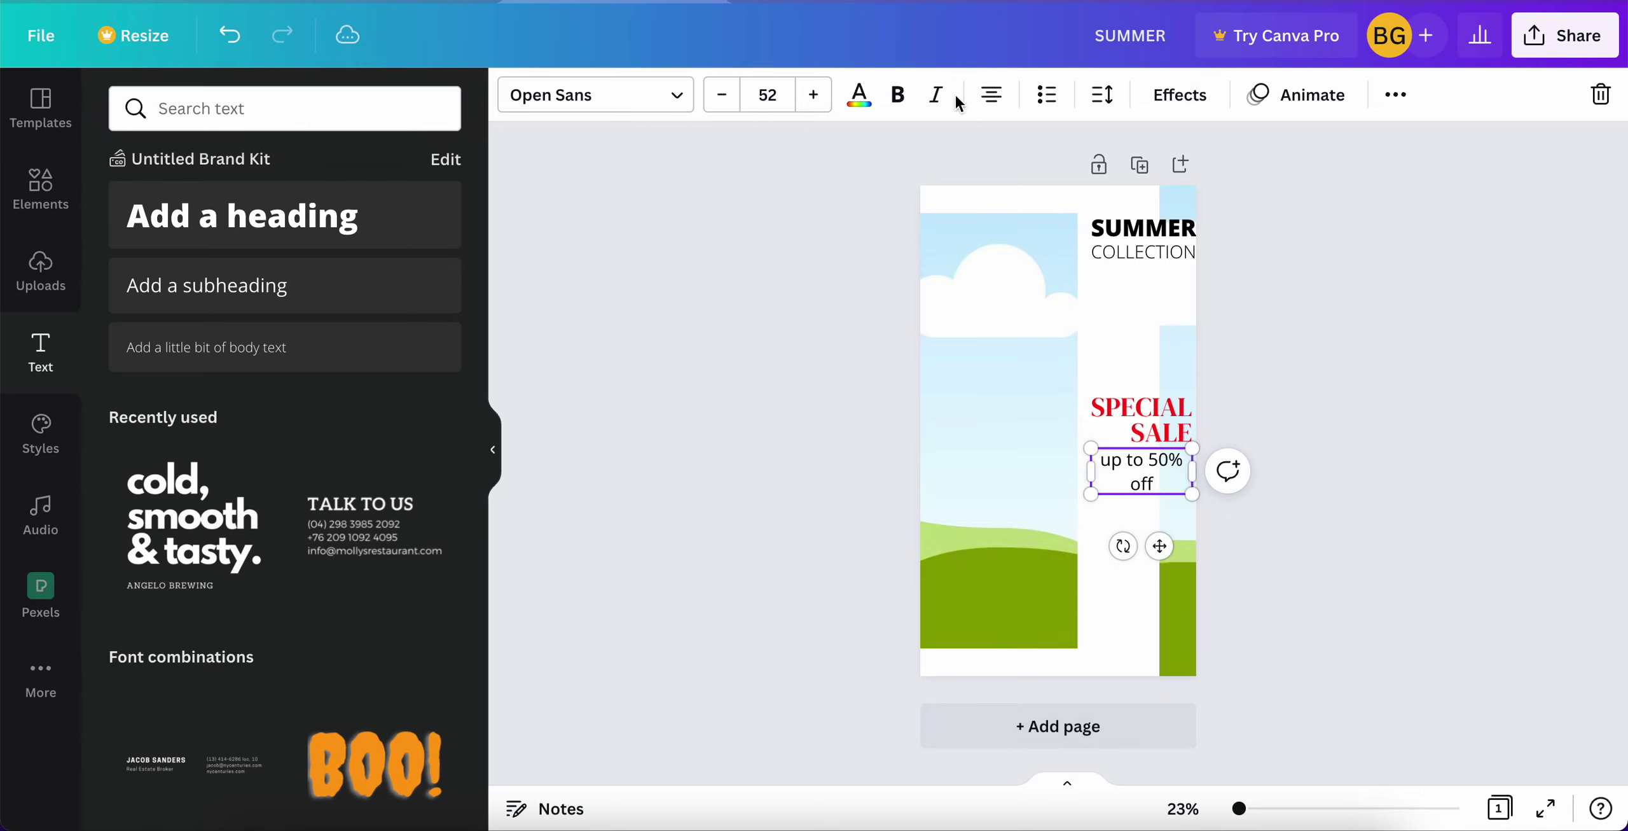
Set the "up to 50% off" text to size 45 and right-align it.
{"action": "left_click", "coordinate": [721, 95]}
{"action": "left_click", "coordinate": [721, 95]}
{"action": "left_click", "coordinate": [721, 96]}
{"action": "left_click", "coordinate": [721, 96]}
{"action": "left_click", "coordinate": [722, 96]}
{"action": "left_click", "coordinate": [721, 95]}
{"action": "left_click", "coordinate": [721, 95]}
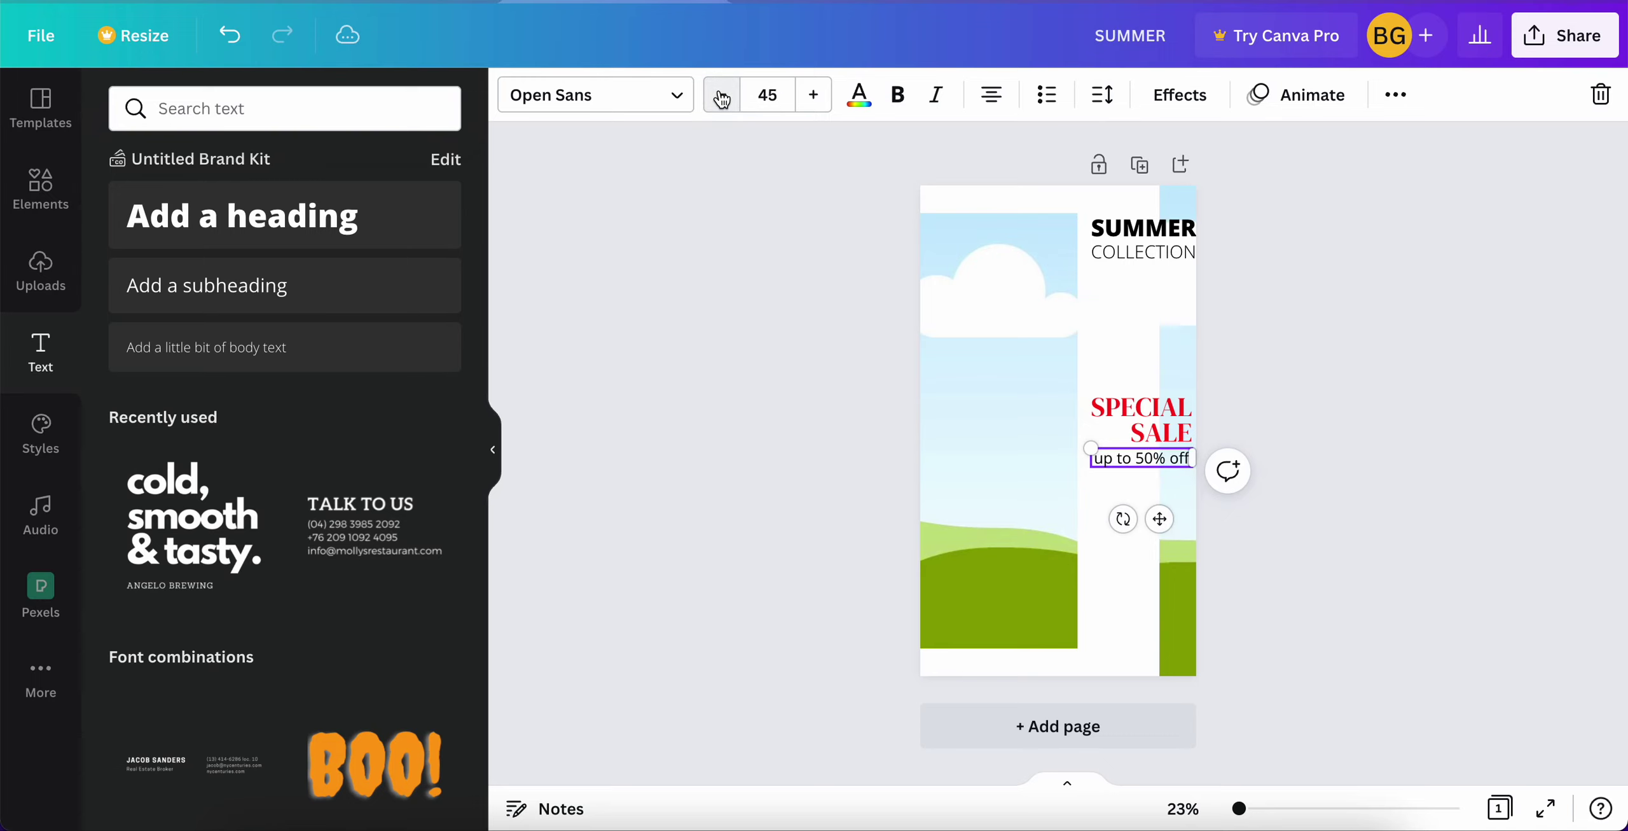
{"action": "left_click", "coordinate": [985, 101]}
{"action": "left_click", "coordinate": [985, 103]}
{"action": "left_click", "coordinate": [985, 103]}
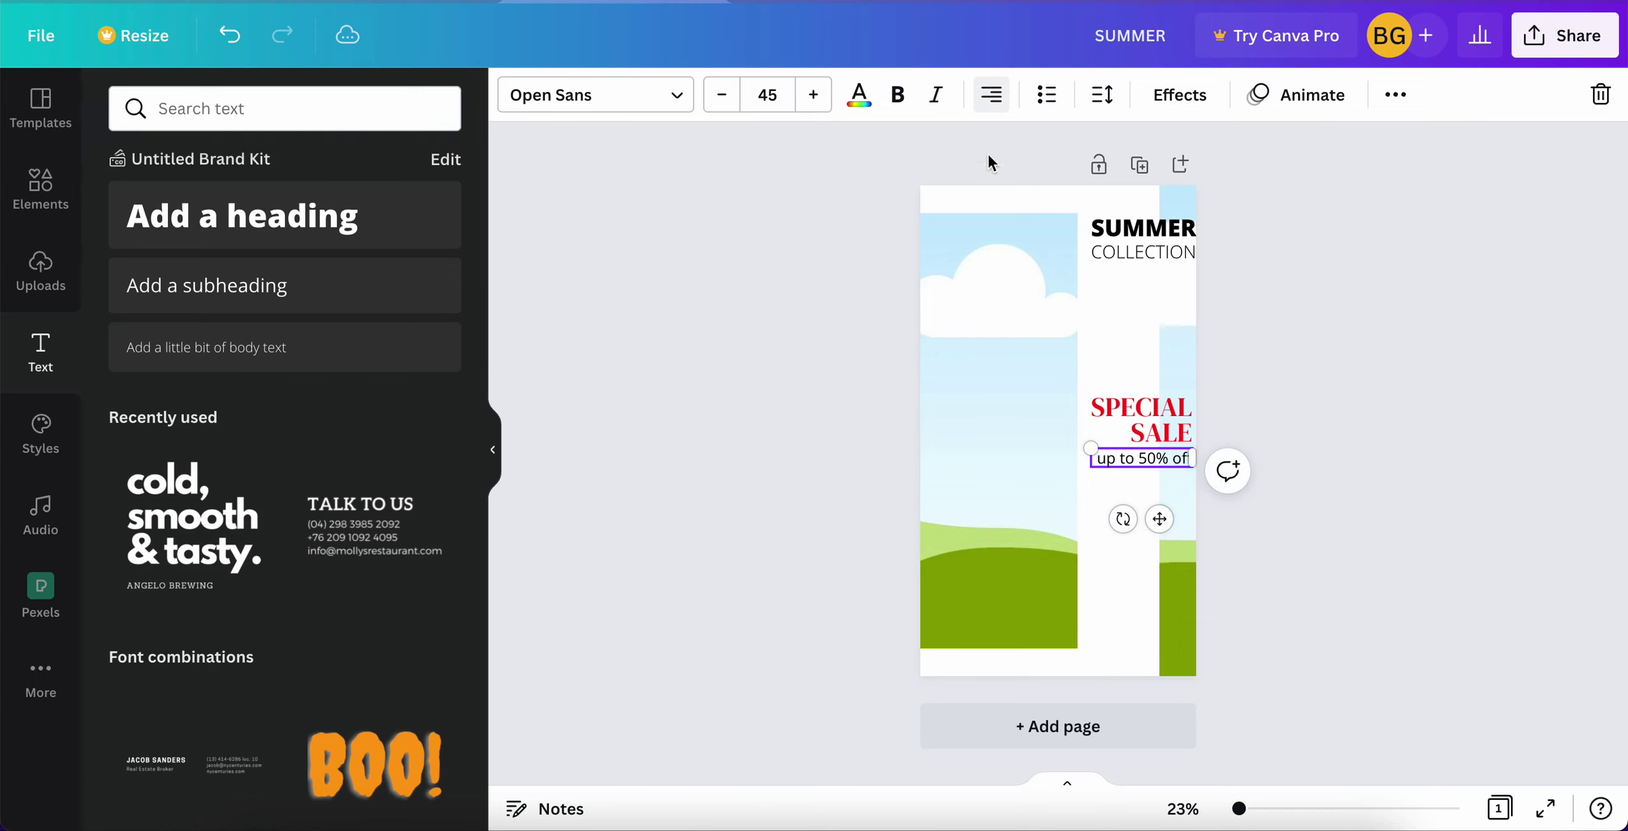
{"action": "left_click", "coordinate": [1114, 582]}
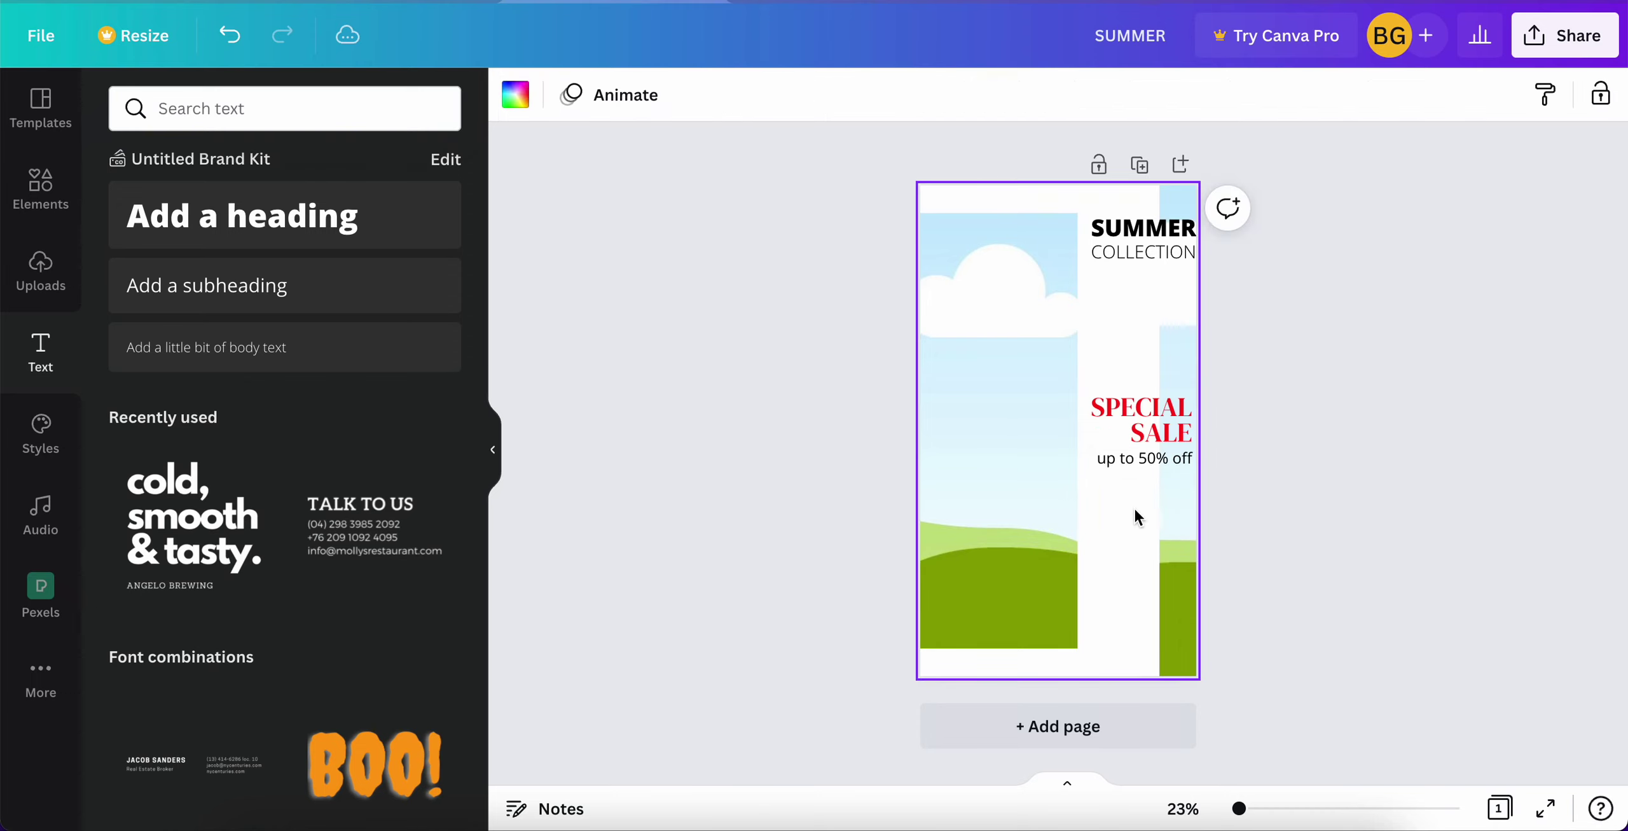
Set the font of the "up to 50% off" text to Open Sans Light.
{"action": "left_click", "coordinate": [1138, 461]}
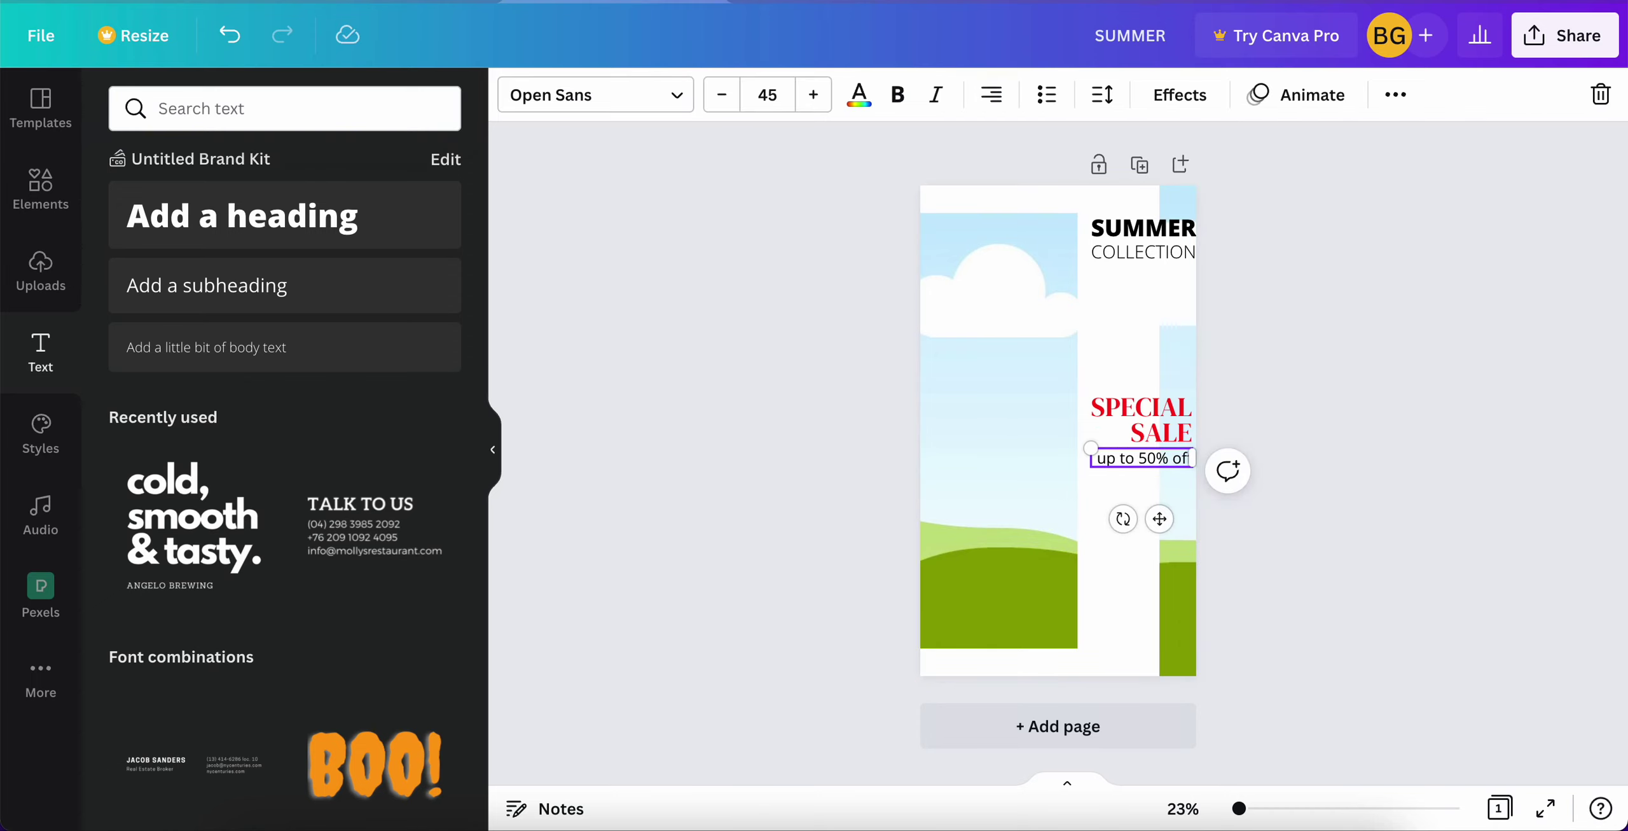
{"action": "left_click", "coordinate": [620, 115]}
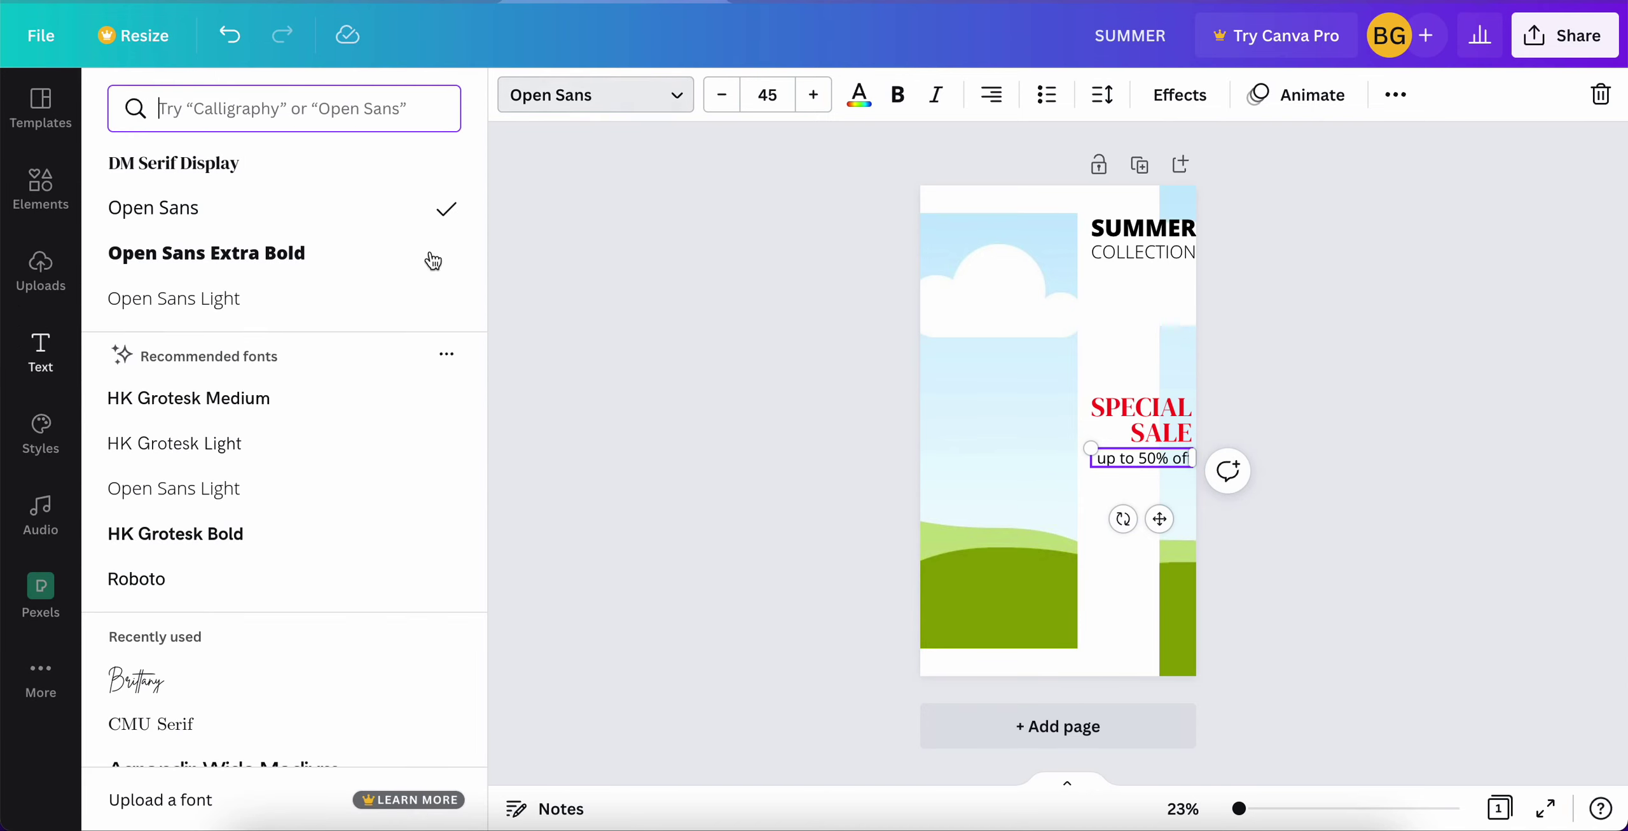
{"action": "left_click", "coordinate": [379, 308]}
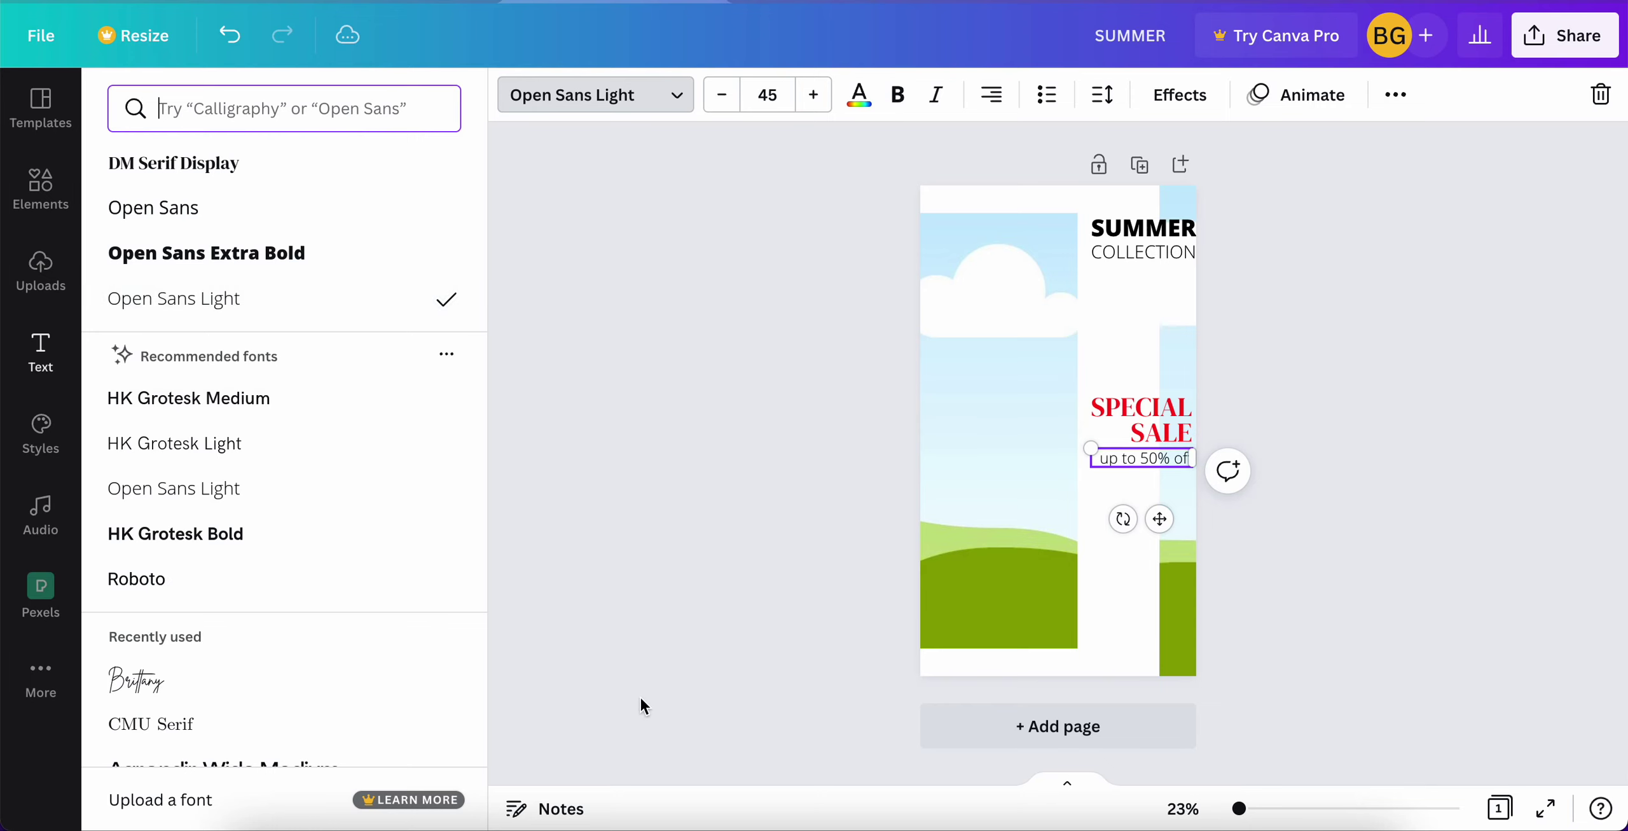
{"action": "left_click", "coordinate": [765, 641]}
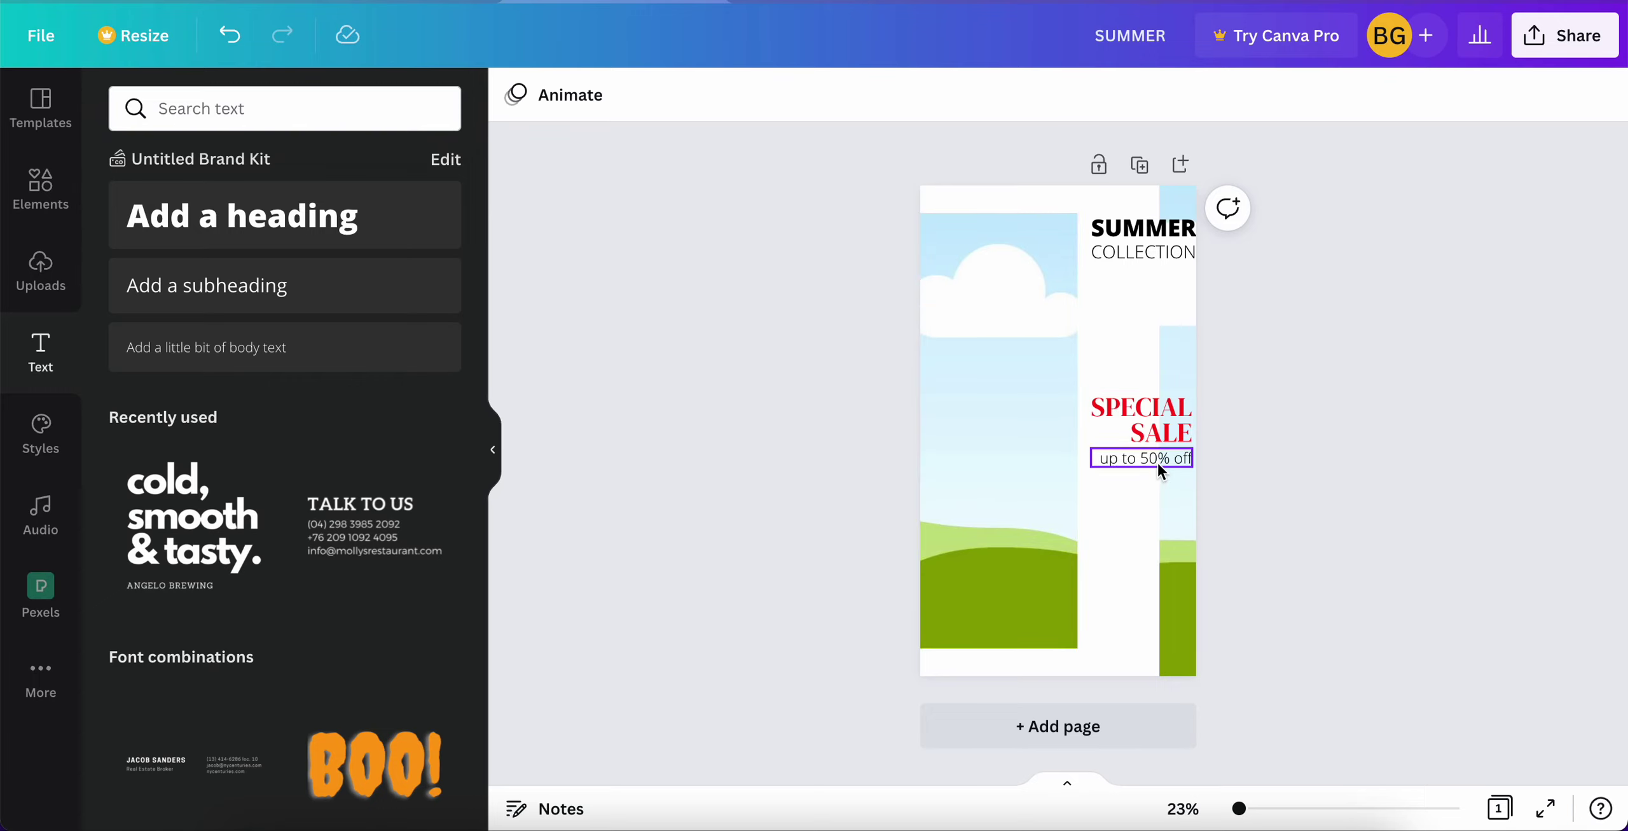
Add a square containing the text "SHOP NOW", flattened to about 324 × 94 and placed at the page's lower right edge.
{"action": "left_click", "coordinate": [41, 188]}
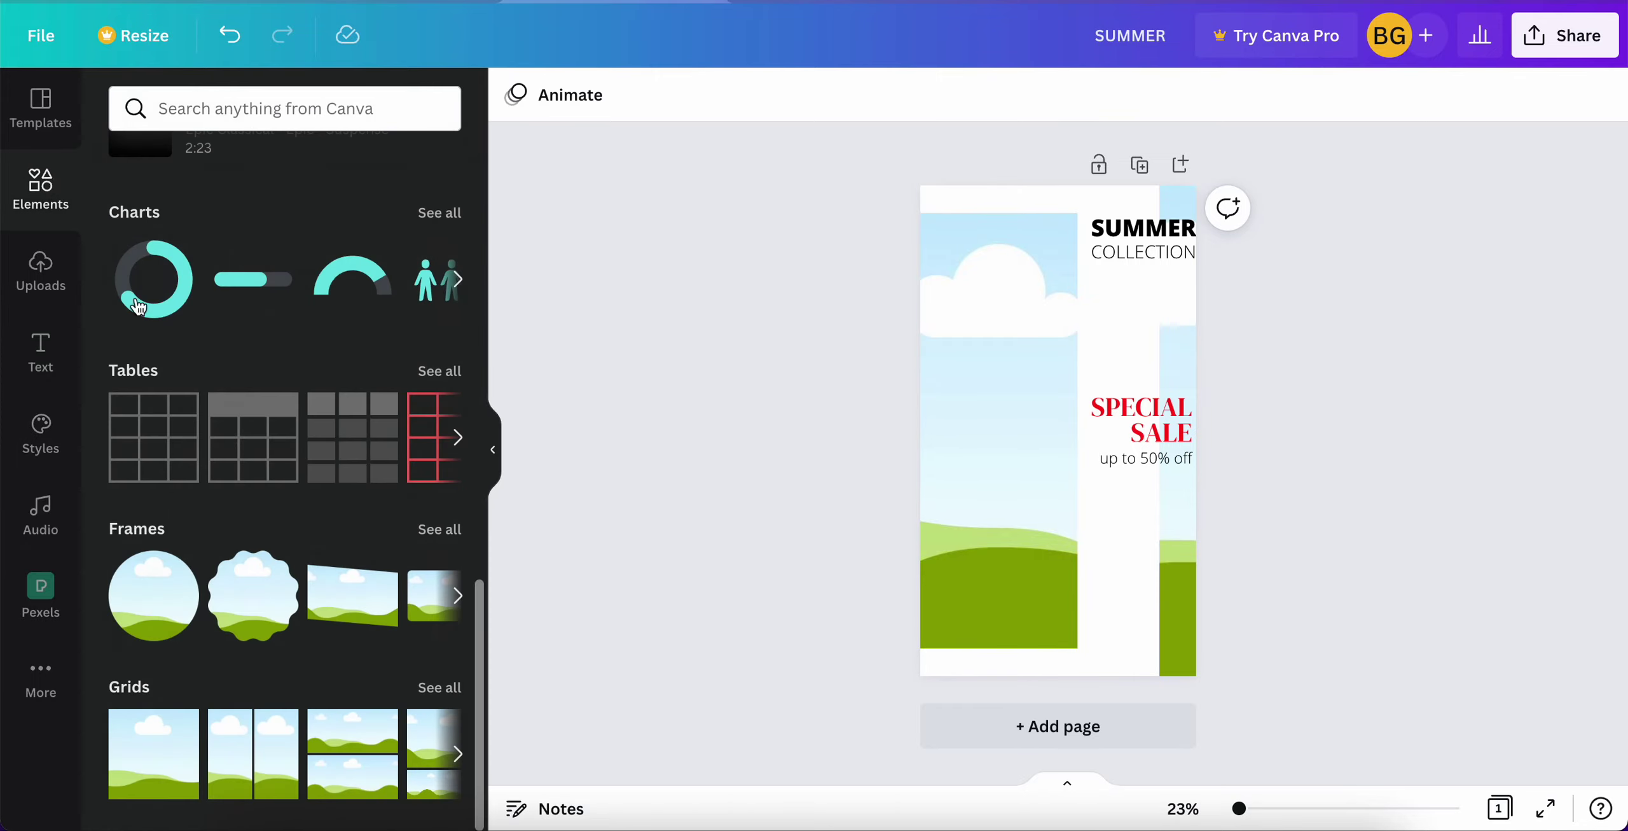
{"action": "scroll", "coordinate": [209, 529], "scroll_direction": "up", "scroll_amount": 5}
{"action": "left_click", "coordinate": [151, 430]}
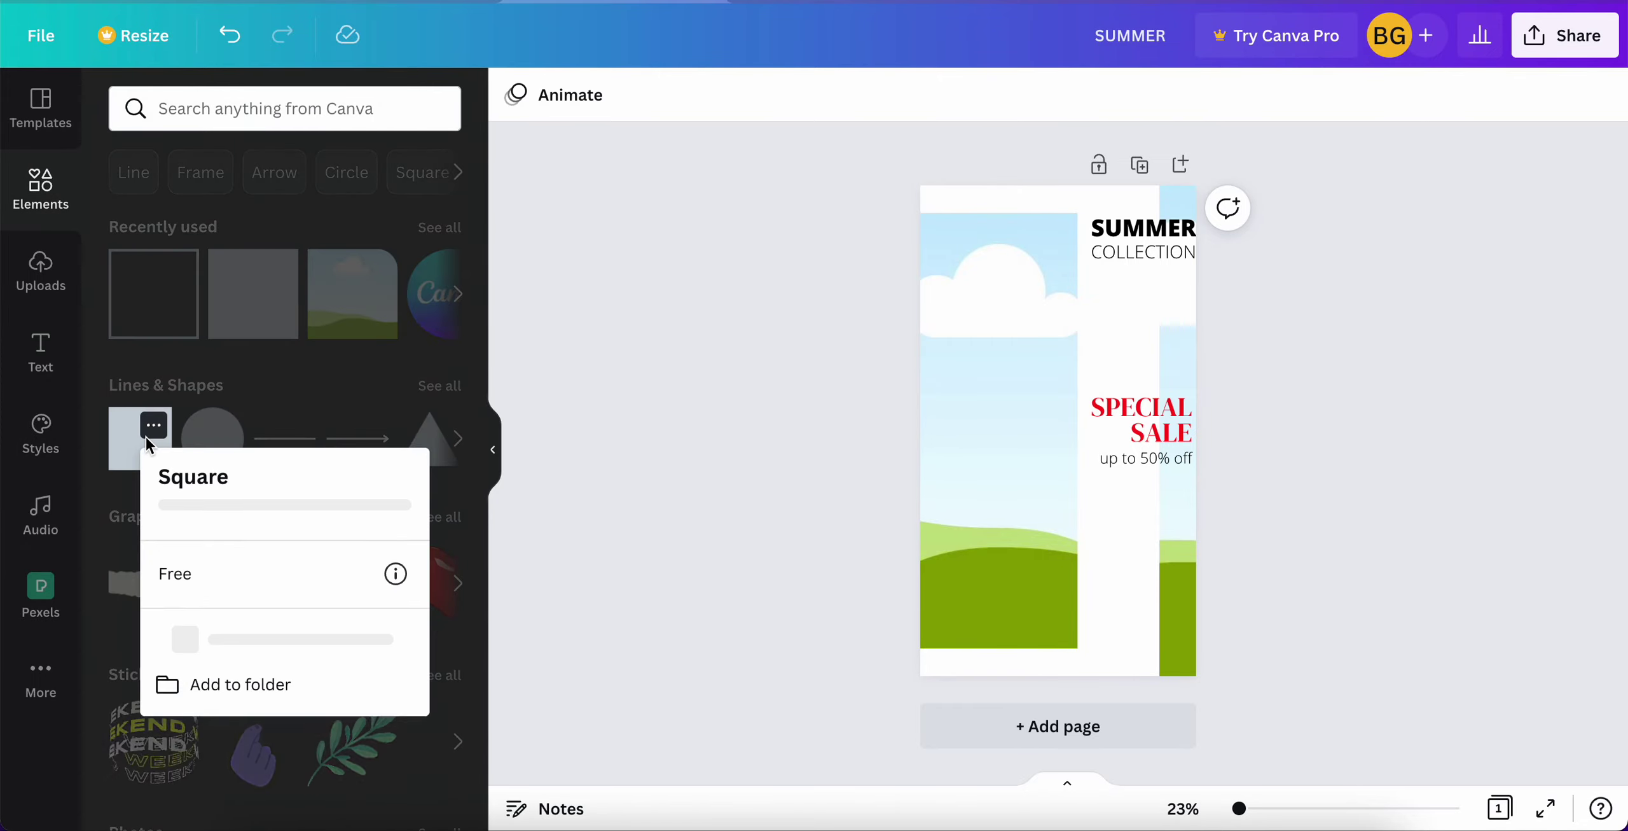
{"action": "left_click", "coordinate": [129, 443]}
{"action": "left_click", "coordinate": [140, 445]}
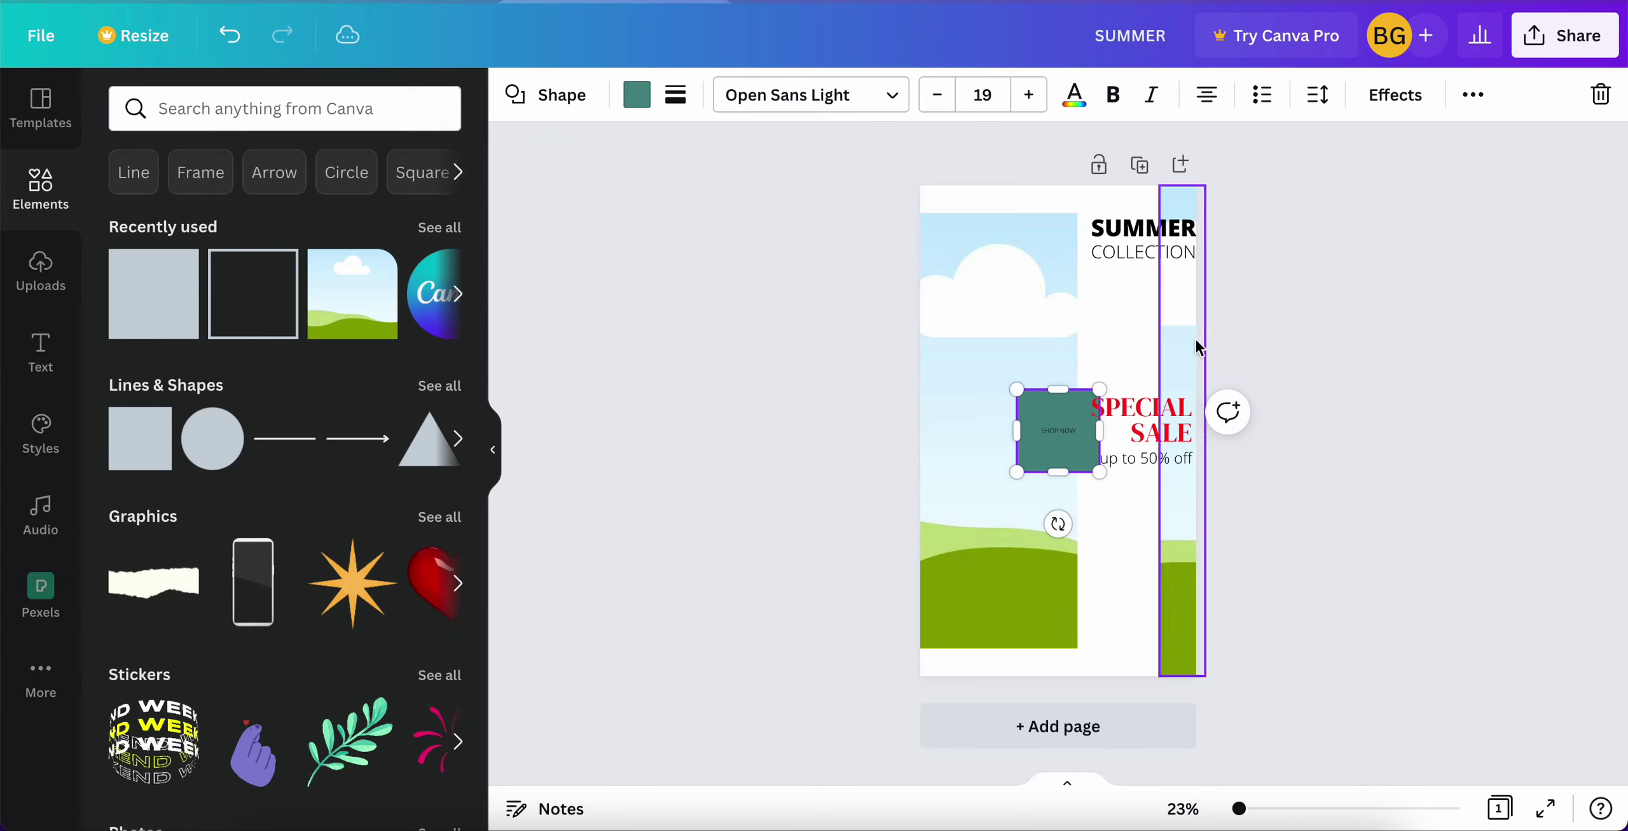
{"action": "left_click_drag", "start_coordinate": [1058, 389], "coordinate": [1053, 449]}
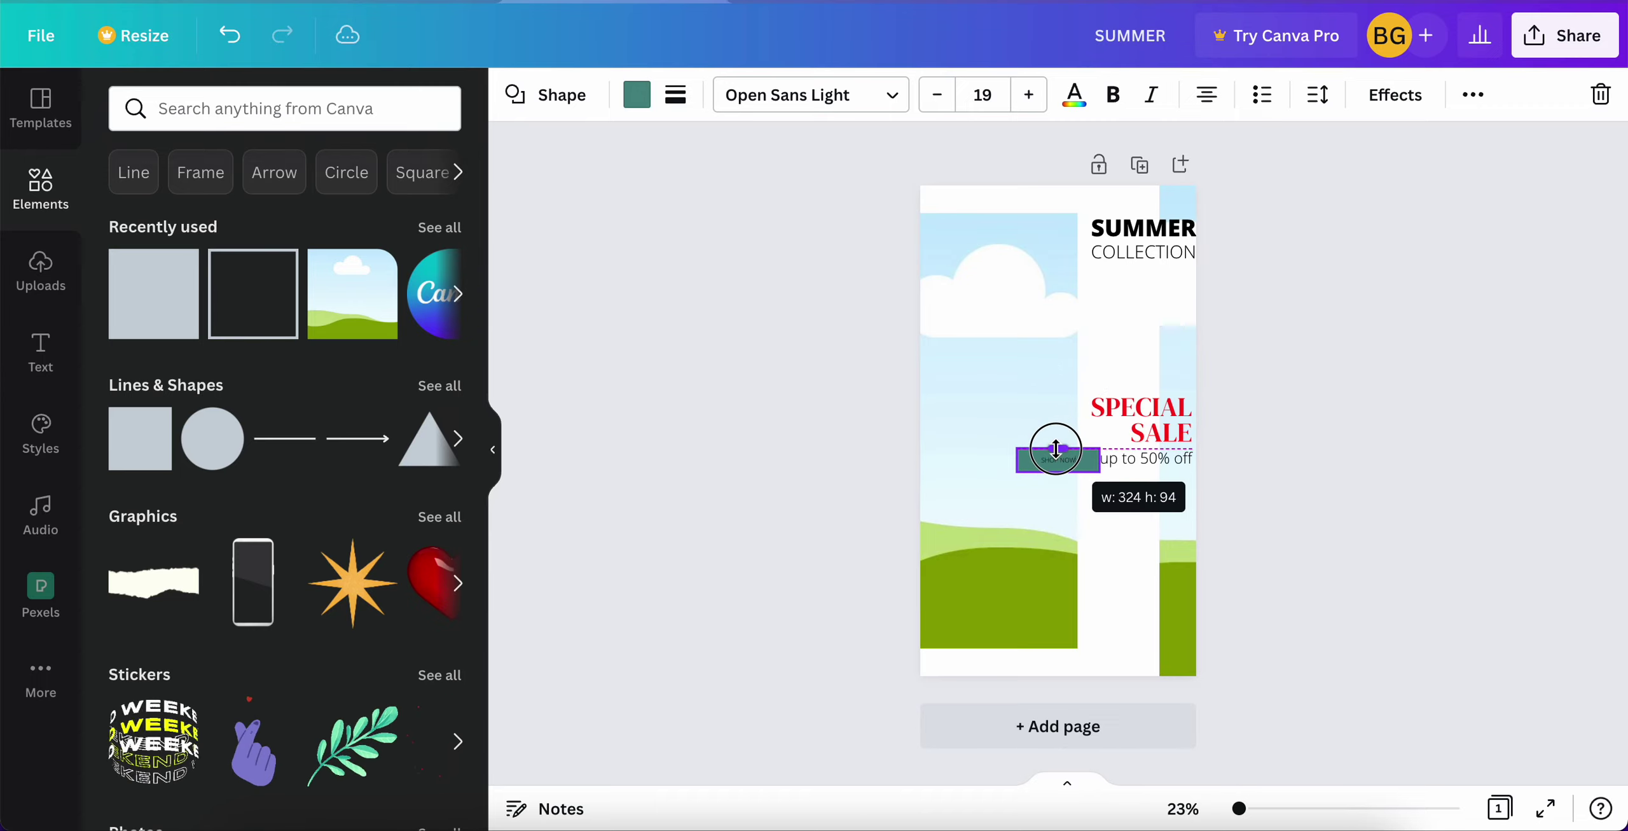
{"action": "left_click_drag", "start_coordinate": [1076, 523], "coordinate": [1166, 692]}
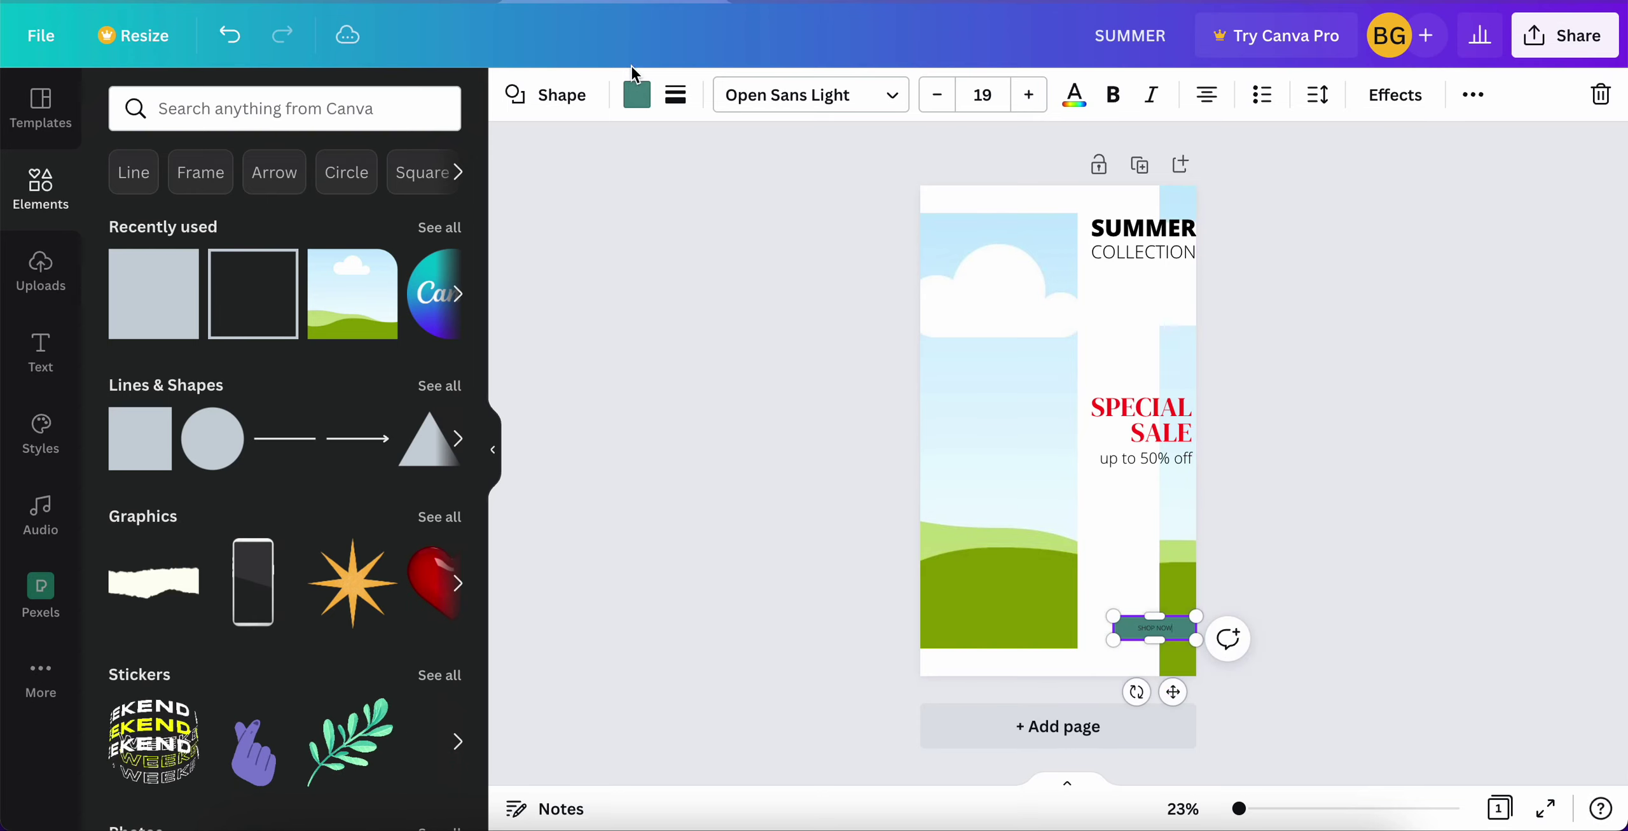
Fill the SHOP NOW box with black and colour its text white.
{"action": "left_click", "coordinate": [636, 95]}
{"action": "left_click", "coordinate": [255, 212]}
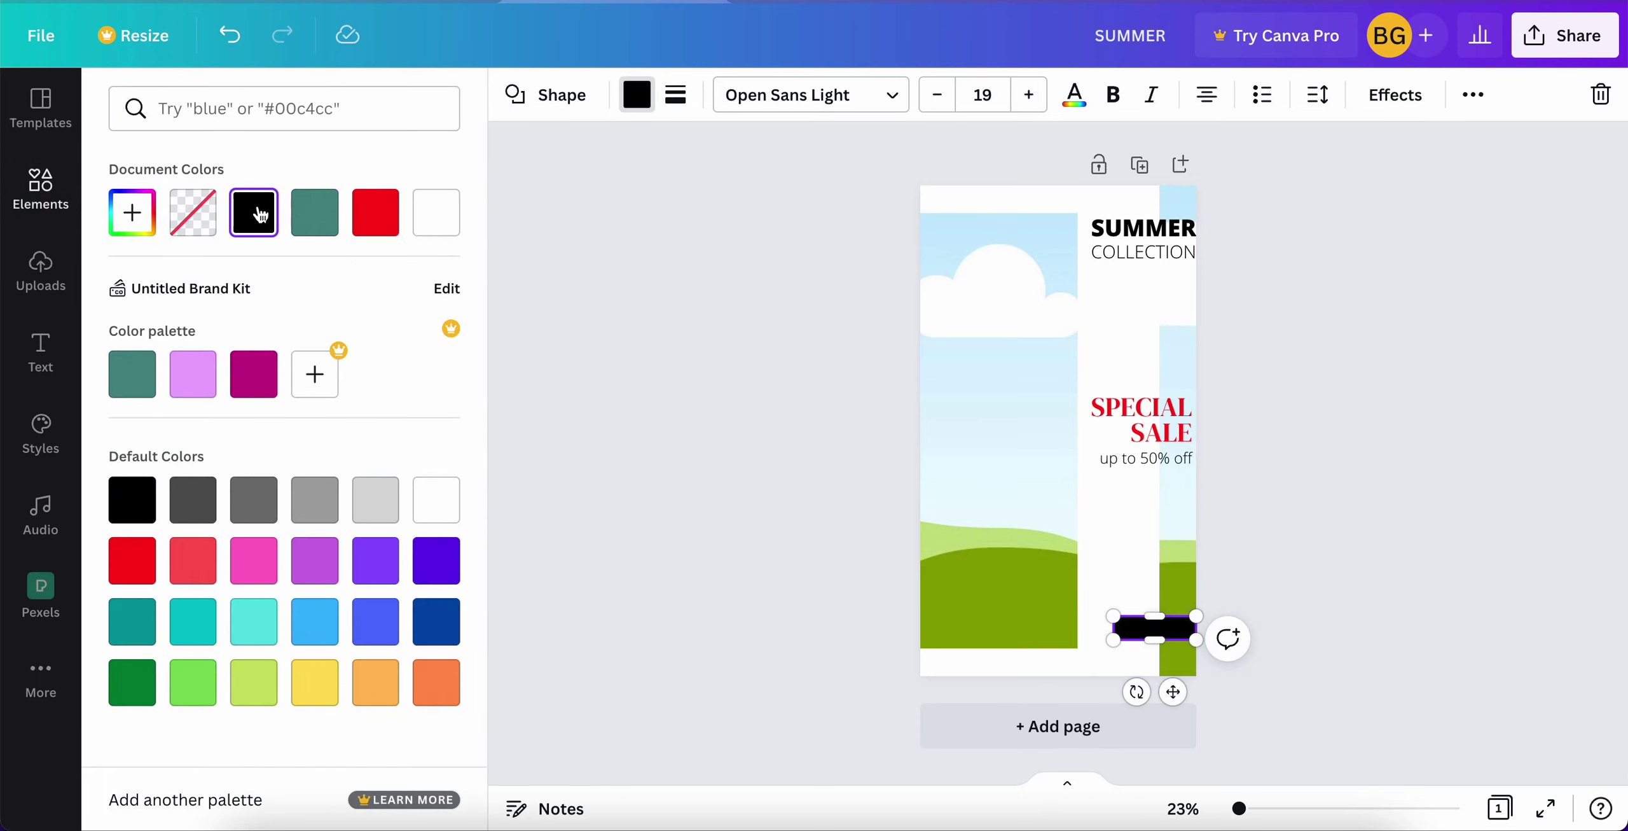
{"action": "left_click", "coordinate": [1074, 97]}
{"action": "left_click", "coordinate": [311, 219]}
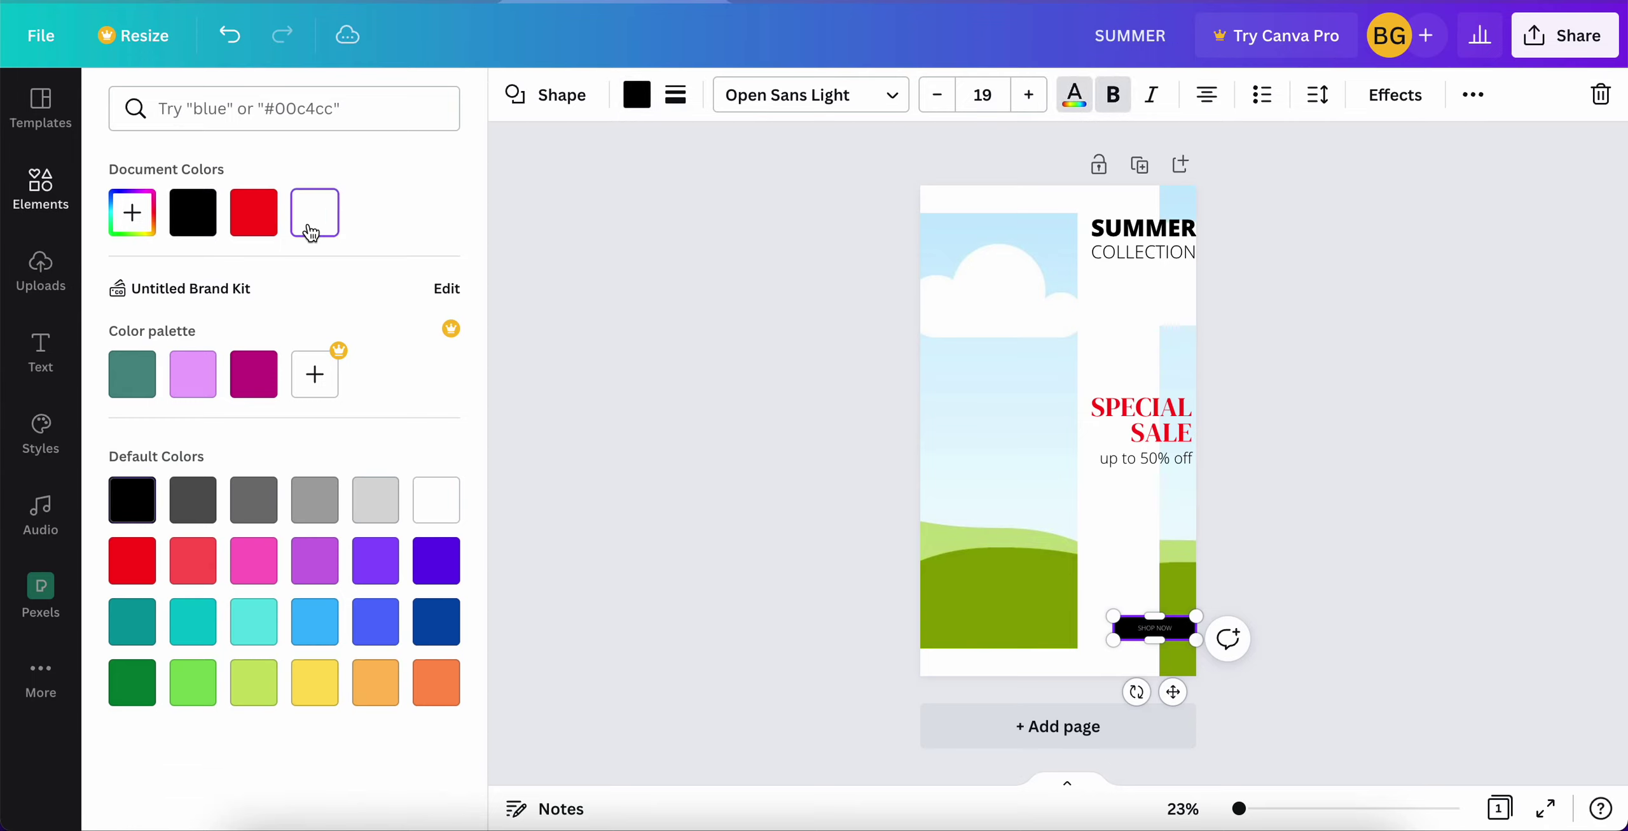
Set the SHOP NOW text to size 31 in Open Sans Extra Bold.
{"action": "left_click", "coordinate": [1030, 99]}
{"action": "left_click", "coordinate": [1030, 97]}
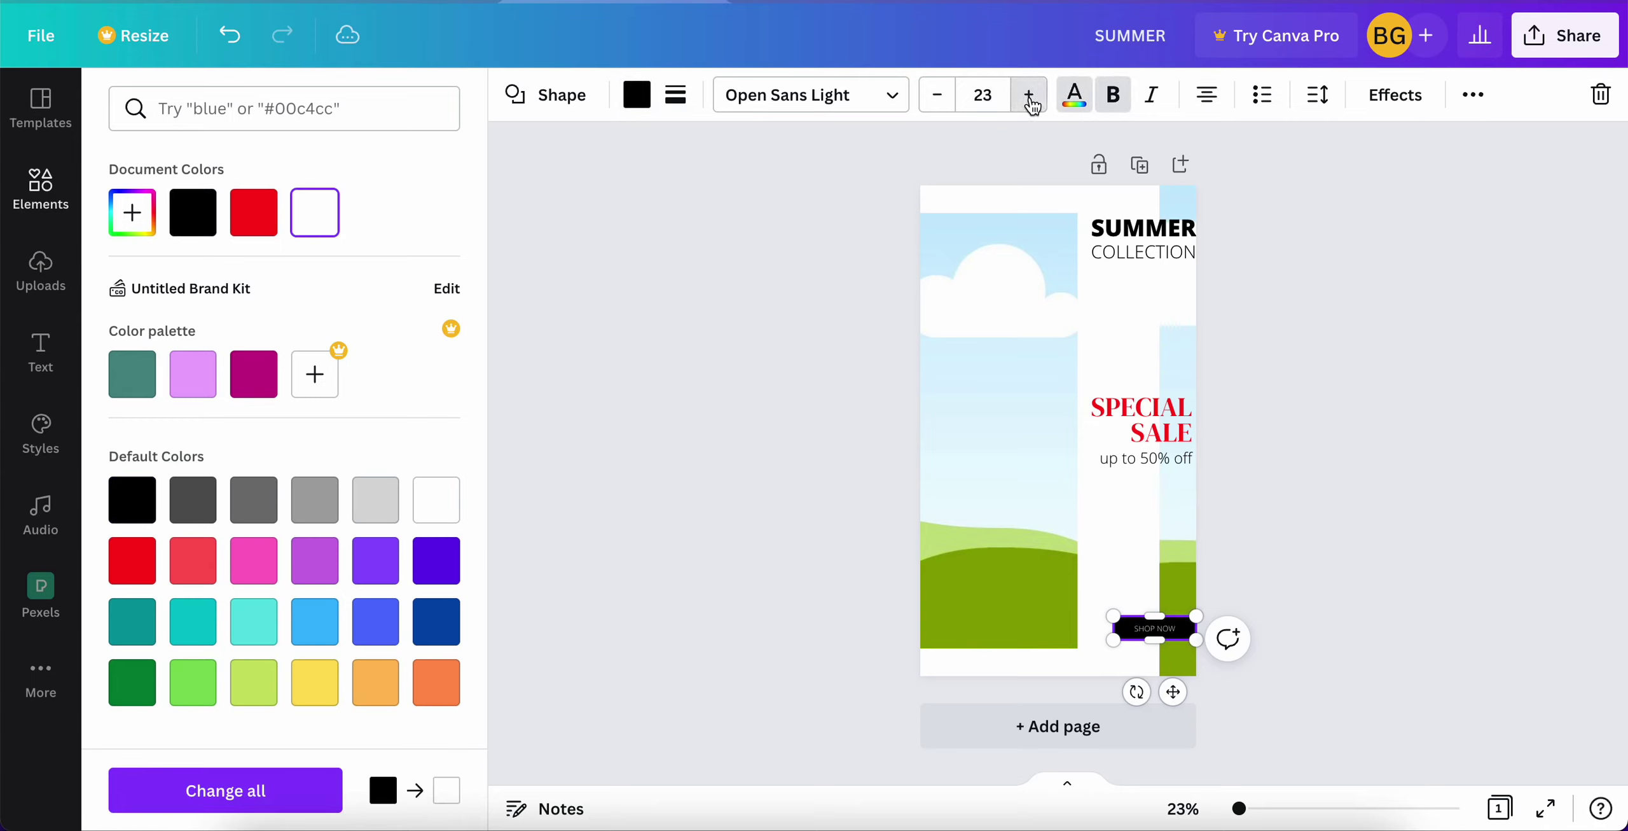
{"action": "left_click", "coordinate": [1029, 96]}
{"action": "left_click", "coordinate": [1030, 97]}
{"action": "left_click", "coordinate": [1029, 97]}
{"action": "left_click", "coordinate": [1030, 97]}
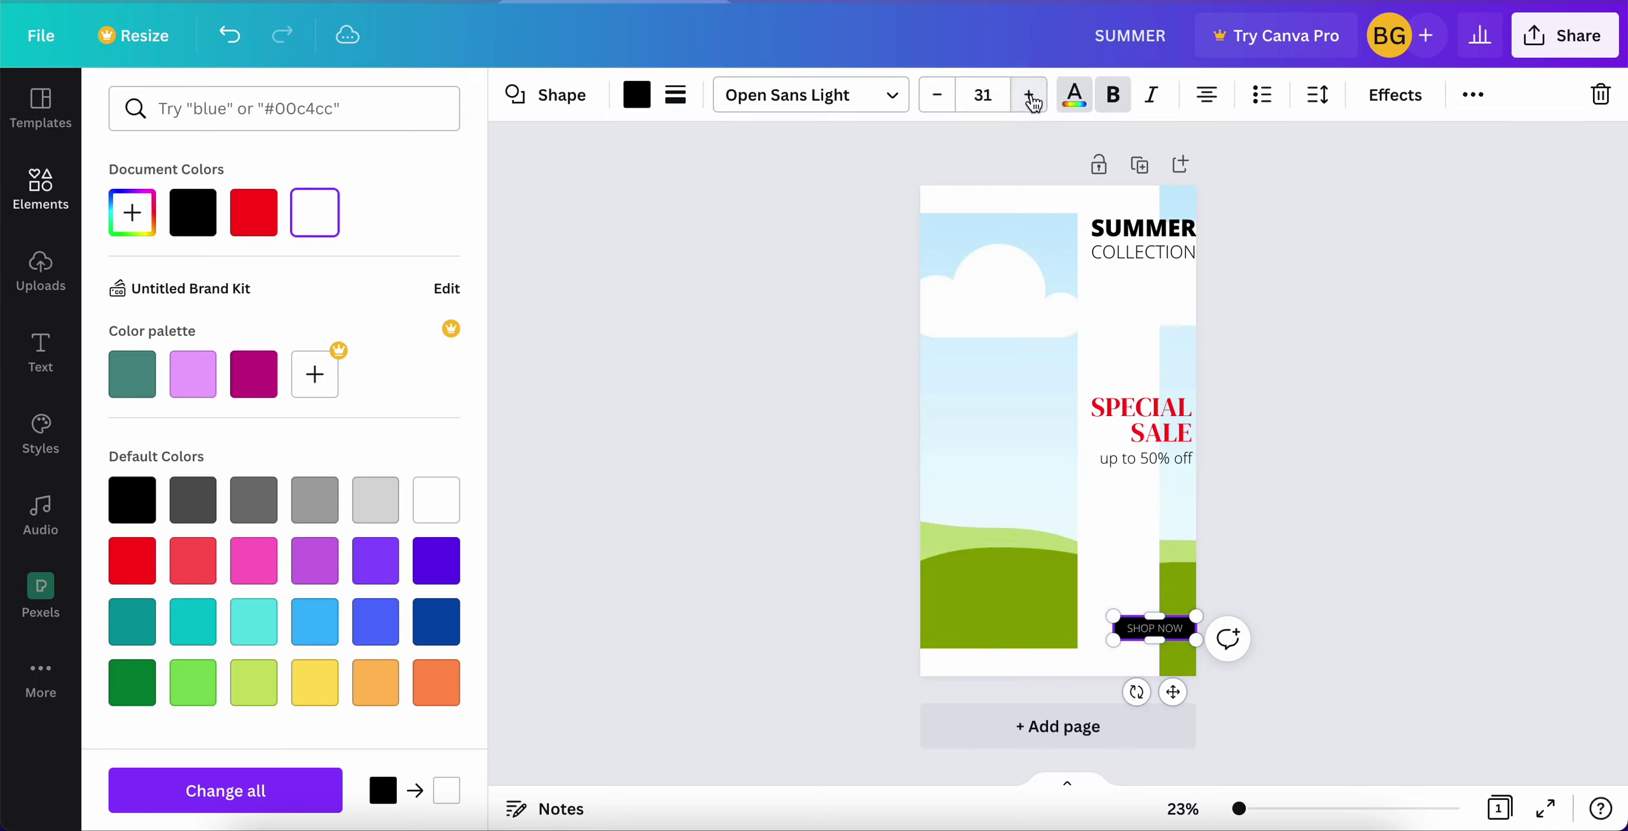
{"action": "left_click", "coordinate": [820, 96]}
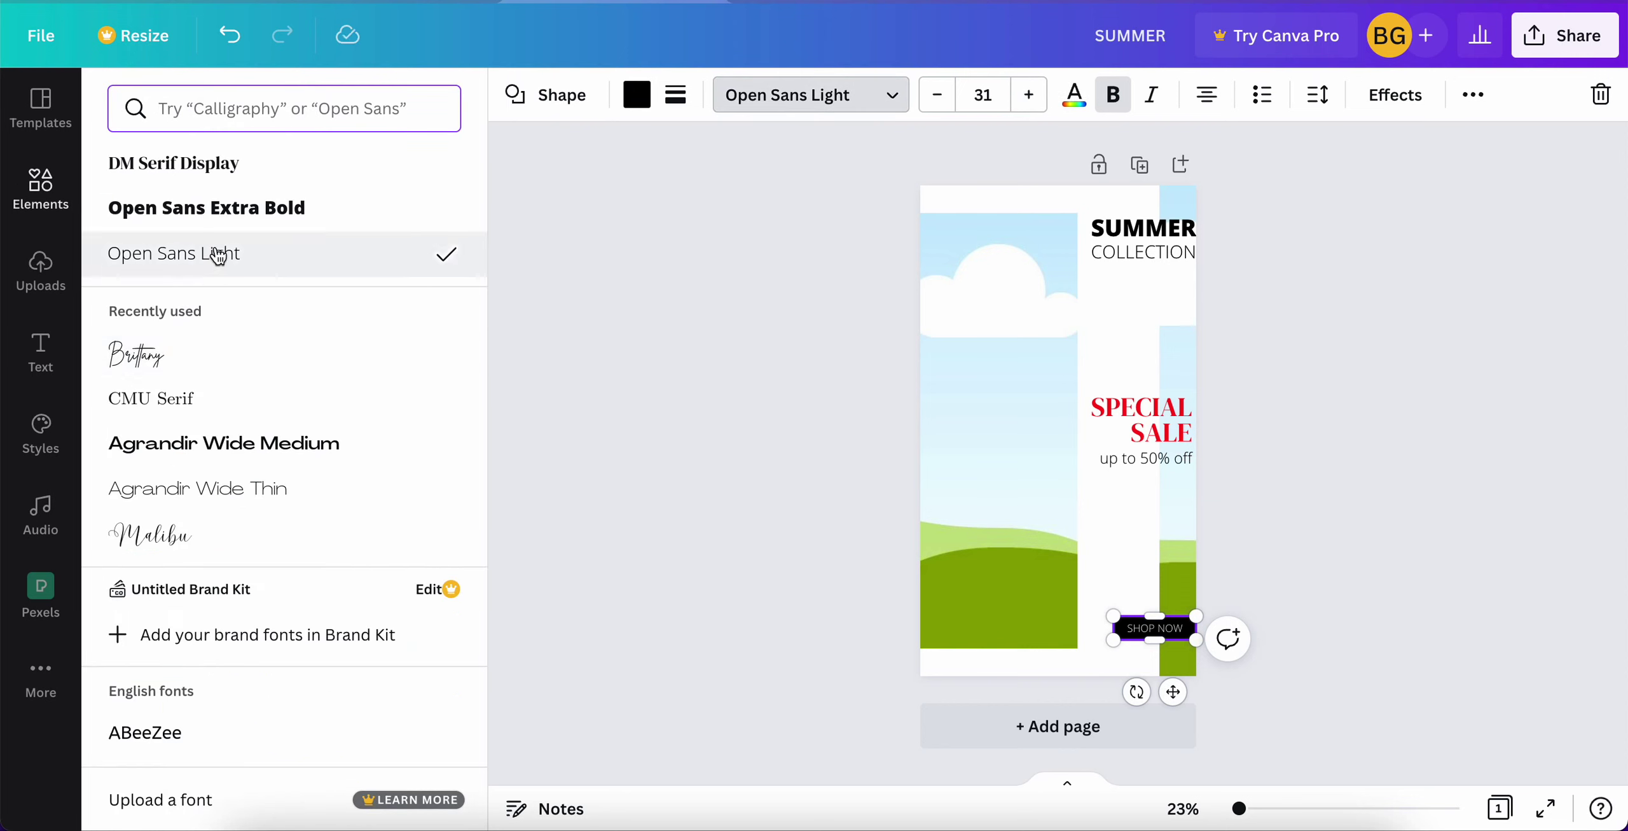
{"action": "left_click", "coordinate": [214, 221]}
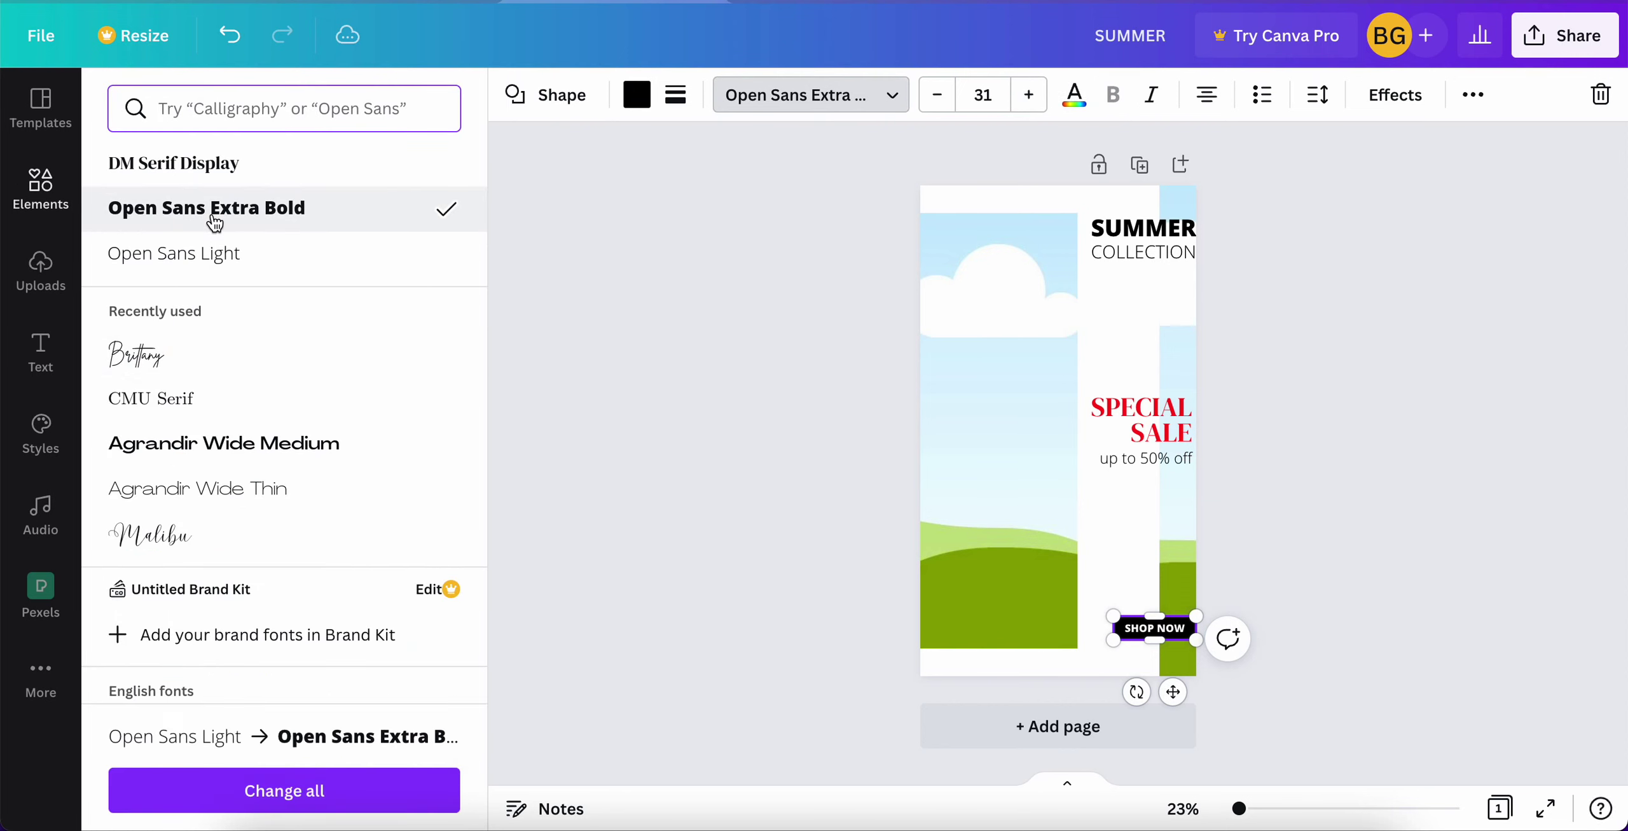
{"action": "left_click", "coordinate": [664, 644]}
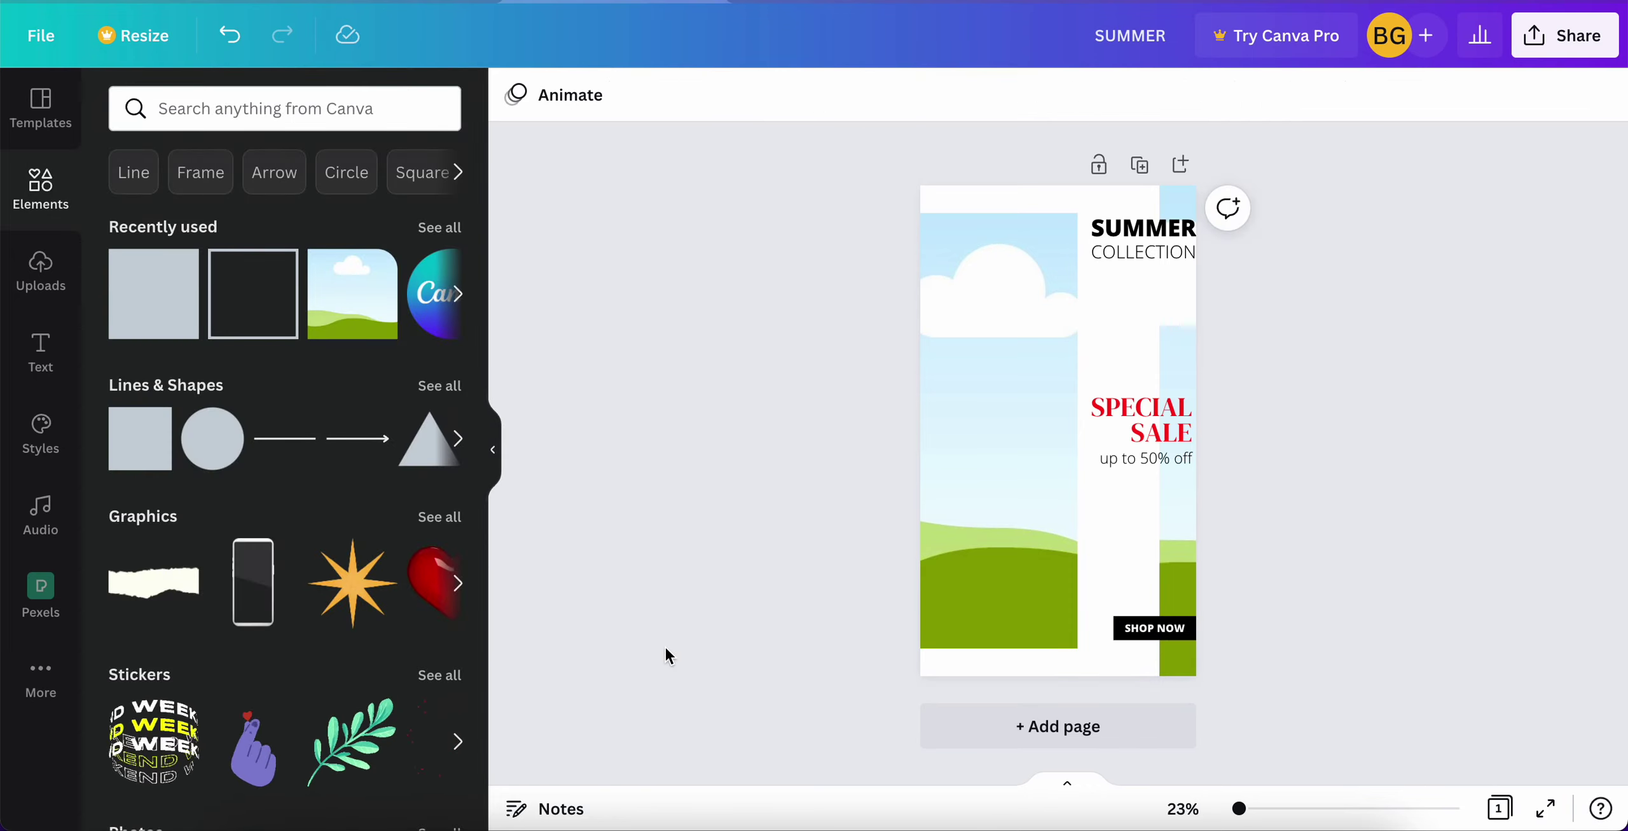
{"action": "left_click", "coordinate": [30, 270]}
{"action": "left_click", "coordinate": [40, 184]}
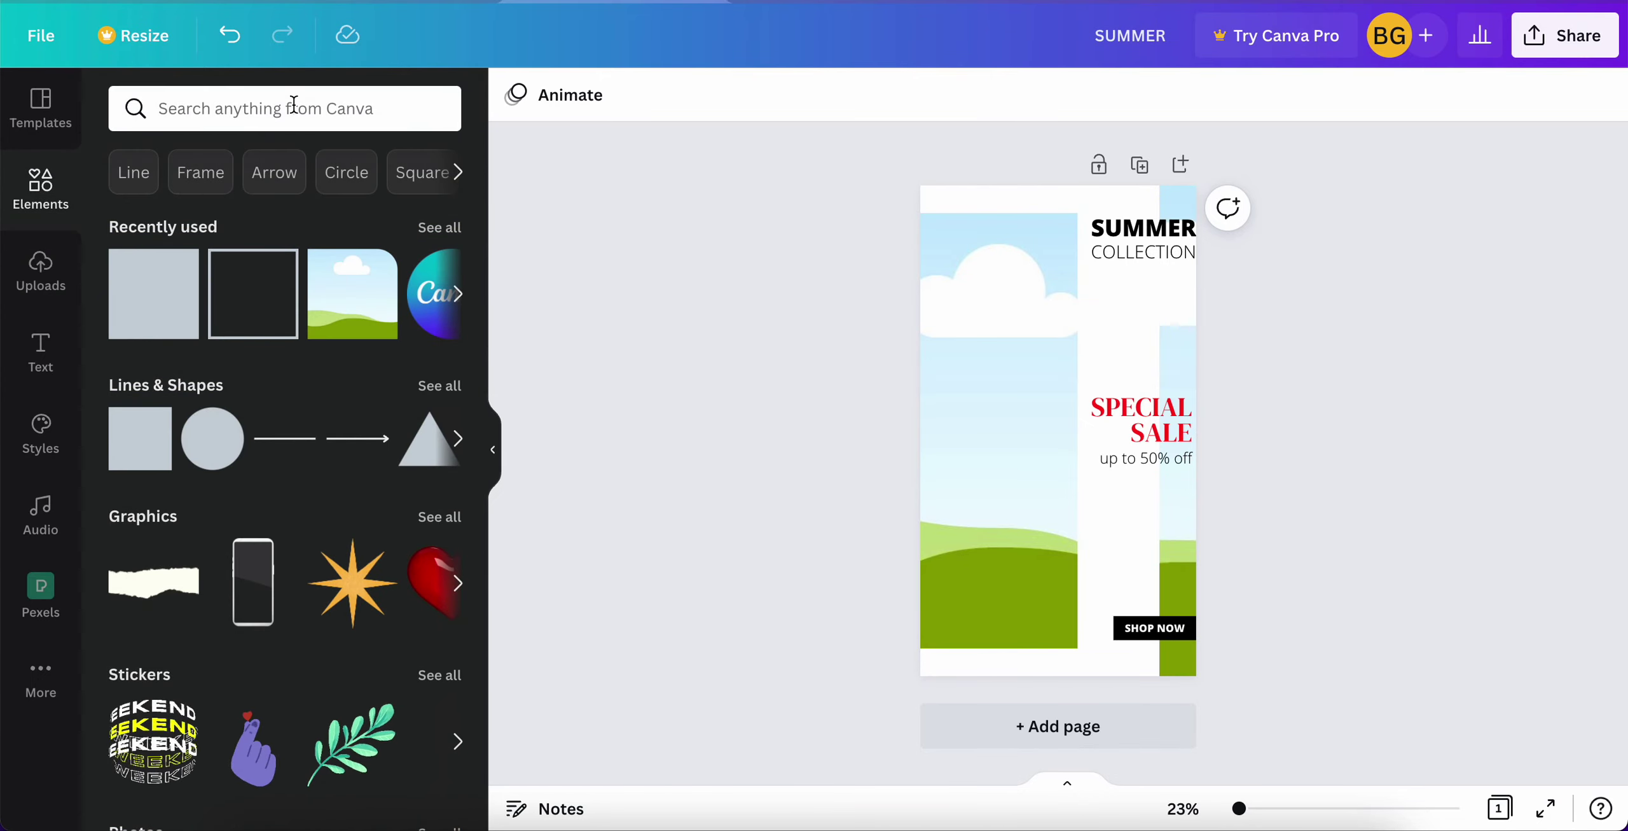
Search Pexels for "MODEL" and fill the large grid with the pink-background photo of a woman in a ruffled floral dress.
{"action": "left_click", "coordinate": [42, 585]}
{"action": "scroll", "coordinate": [250, 476], "scroll_direction": "down", "scroll_amount": 8}
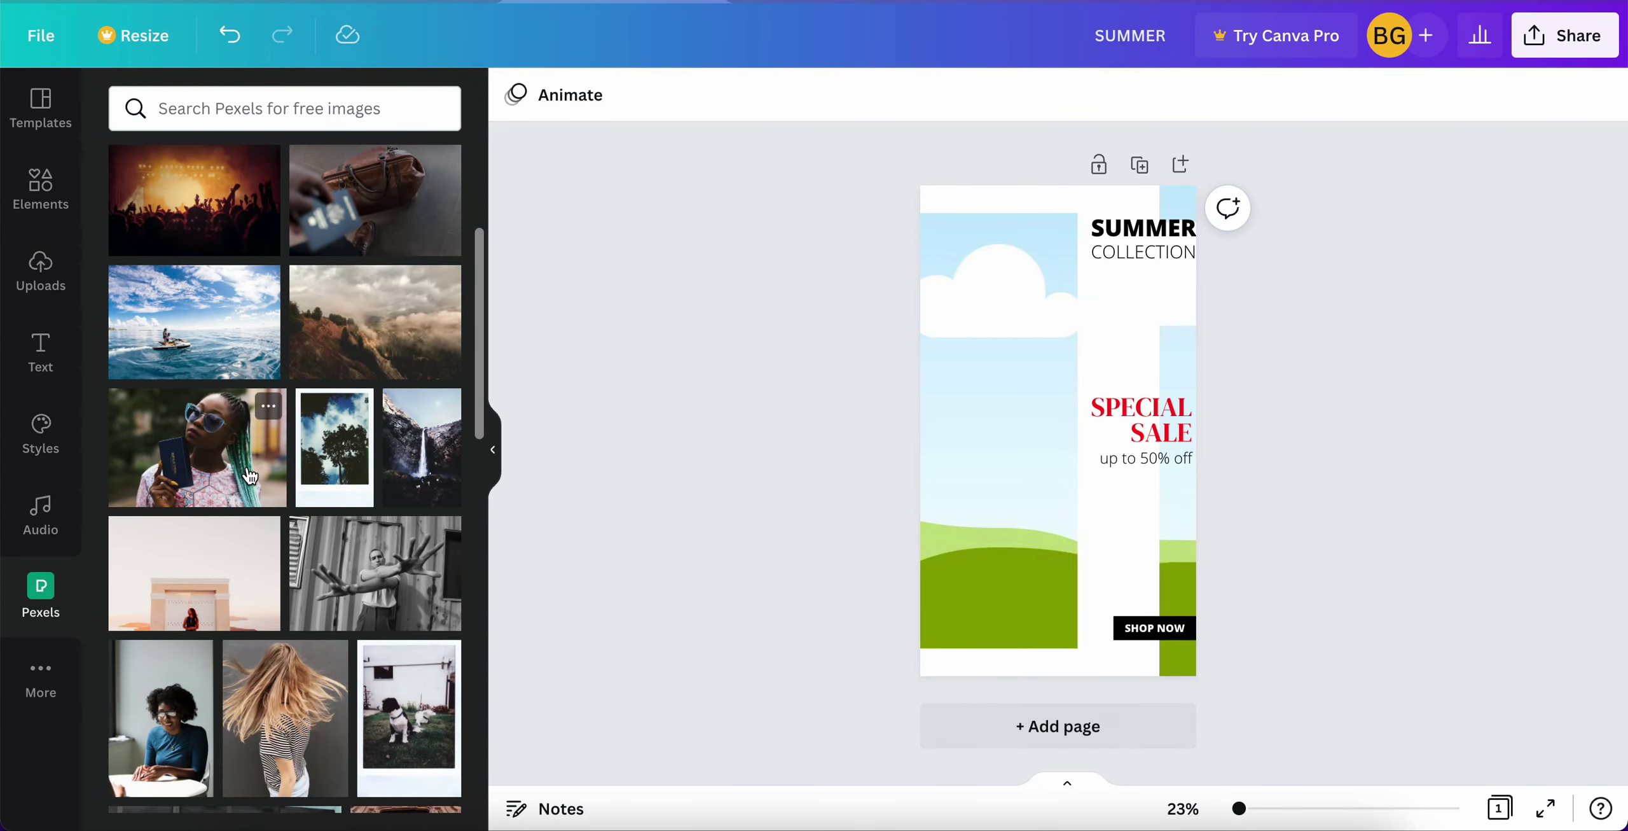
{"action": "scroll", "coordinate": [250, 475], "scroll_direction": "down", "scroll_amount": 8}
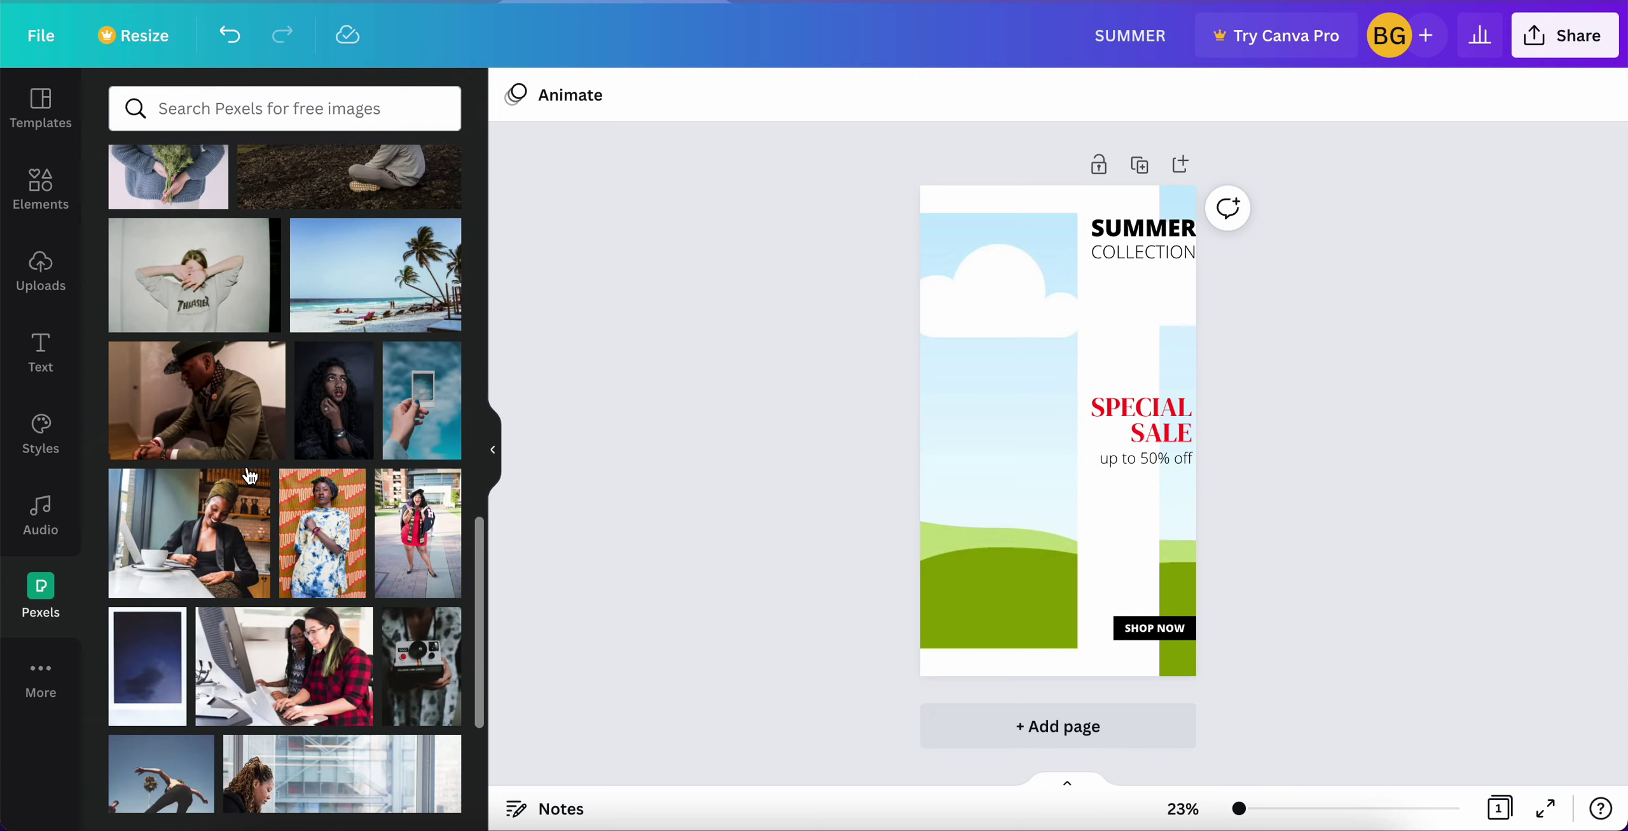
{"action": "scroll", "coordinate": [250, 470], "scroll_direction": "down", "scroll_amount": 5}
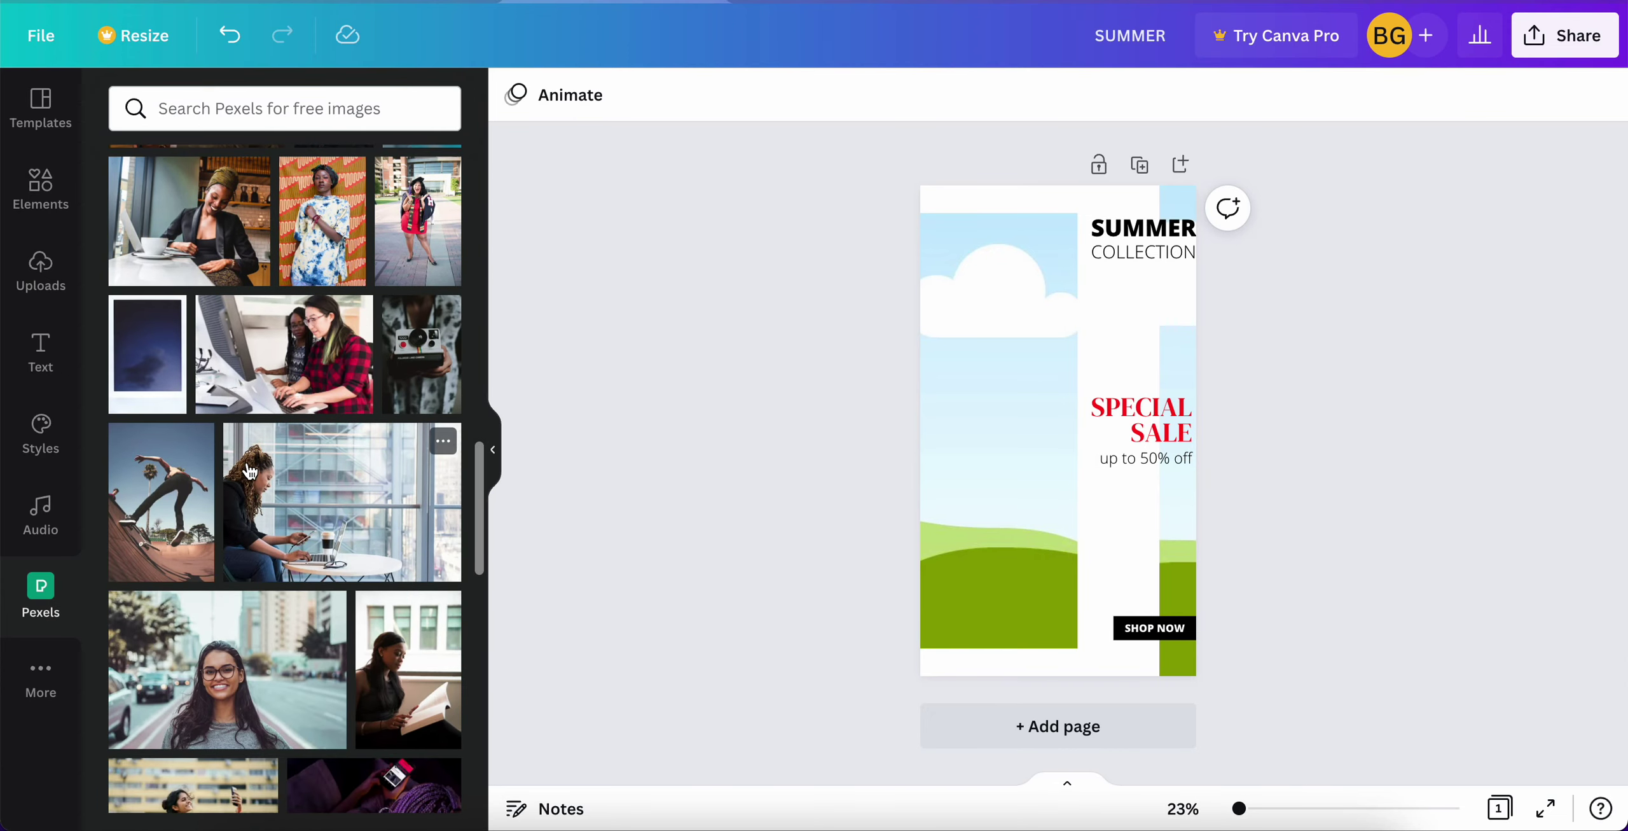
{"action": "scroll", "coordinate": [250, 471], "scroll_direction": "down", "scroll_amount": 5}
{"action": "left_click", "coordinate": [261, 103]}
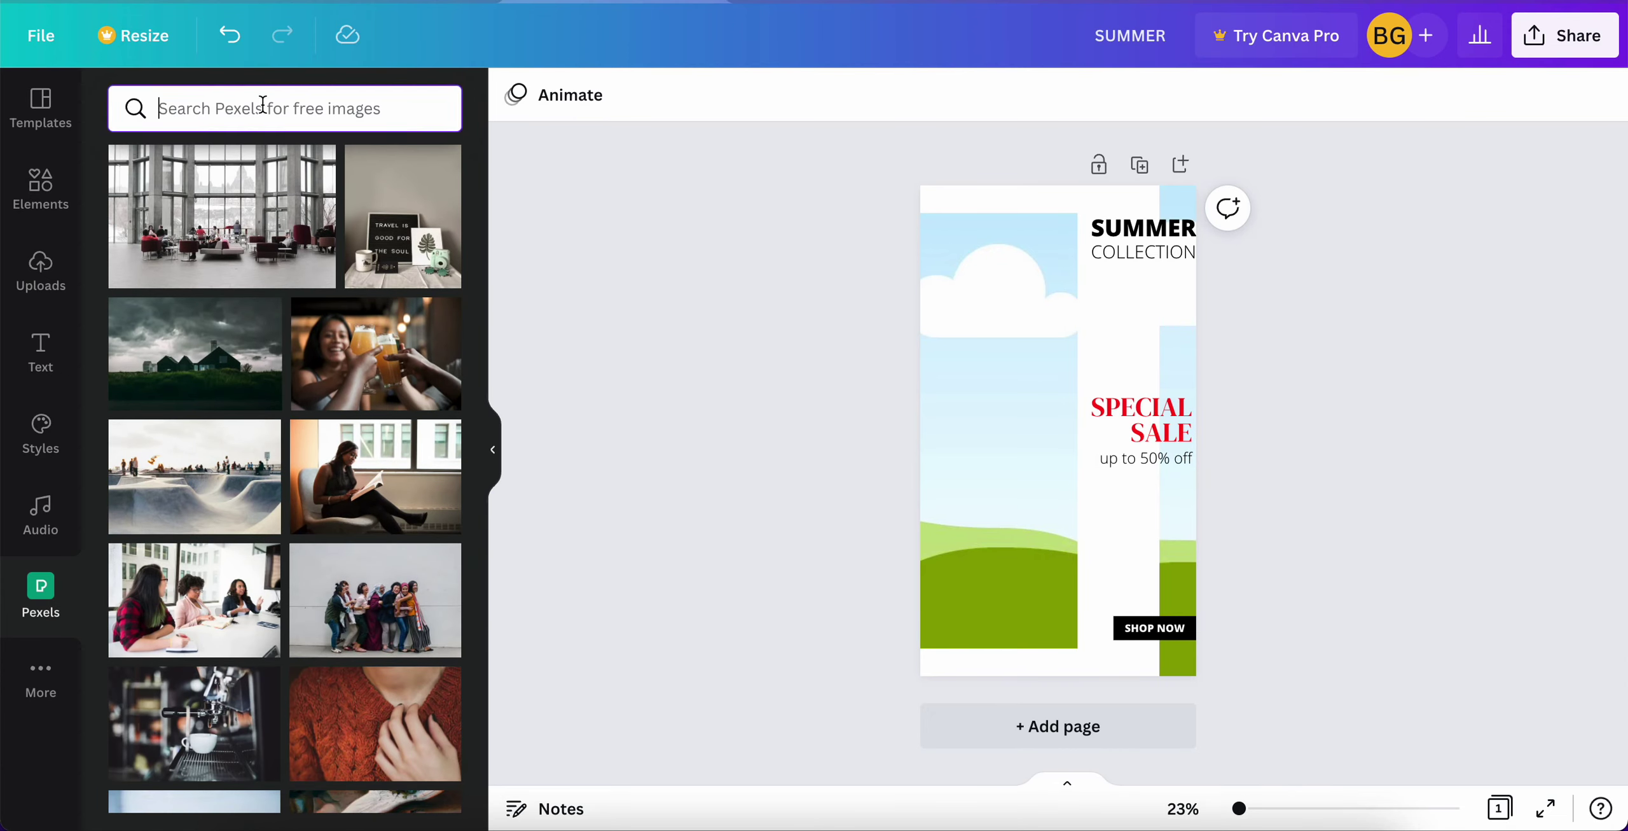
{"action": "type", "text": "MODEL"}
{"action": "key", "text": "Return"}
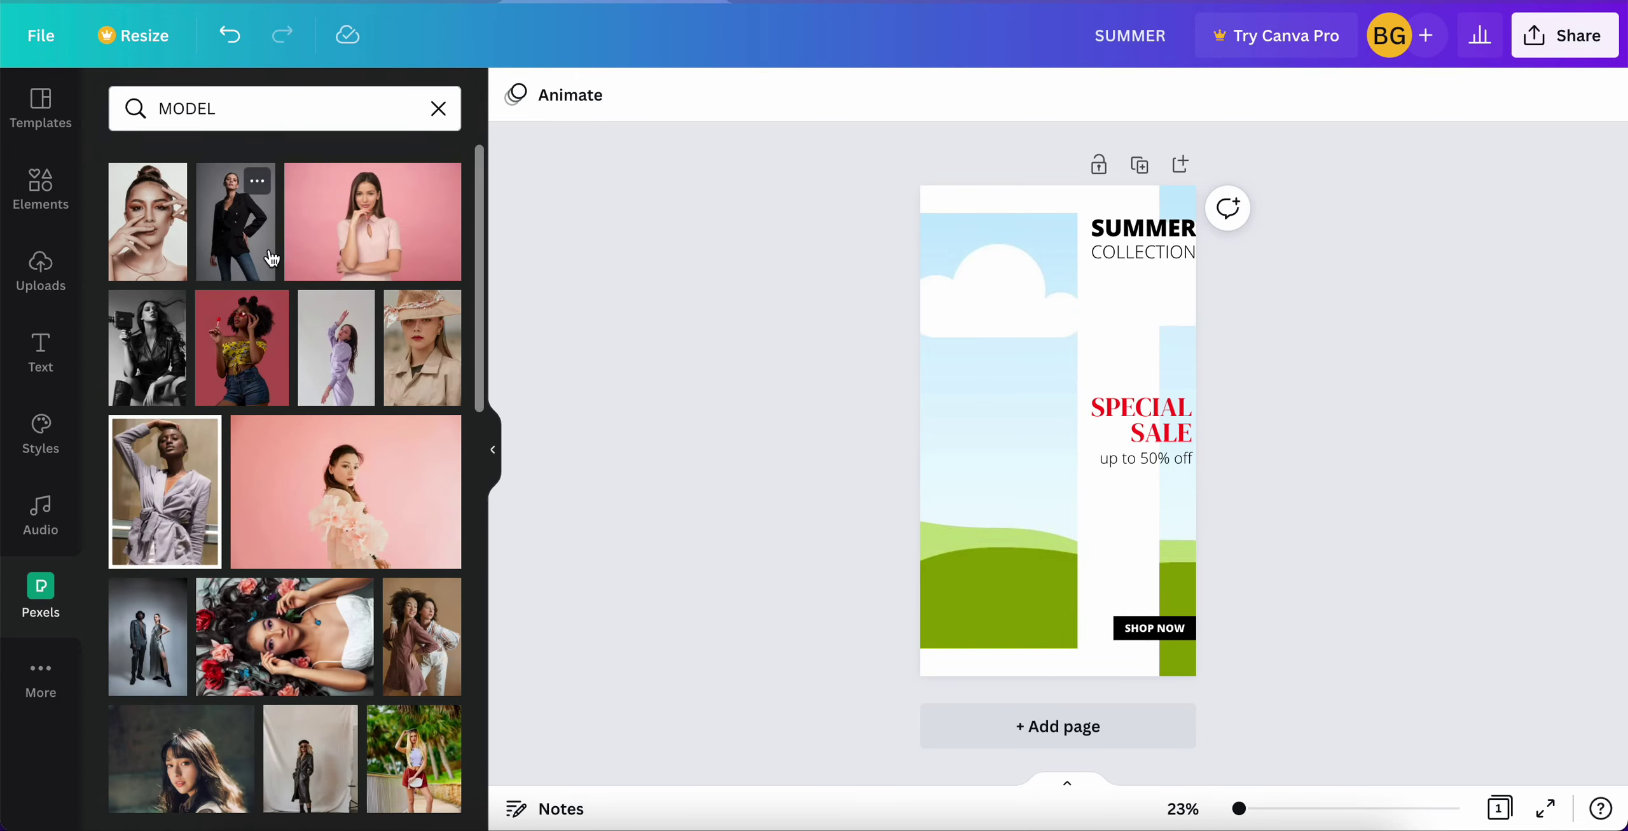
{"action": "scroll", "coordinate": [318, 381], "scroll_direction": "down", "scroll_amount": 3}
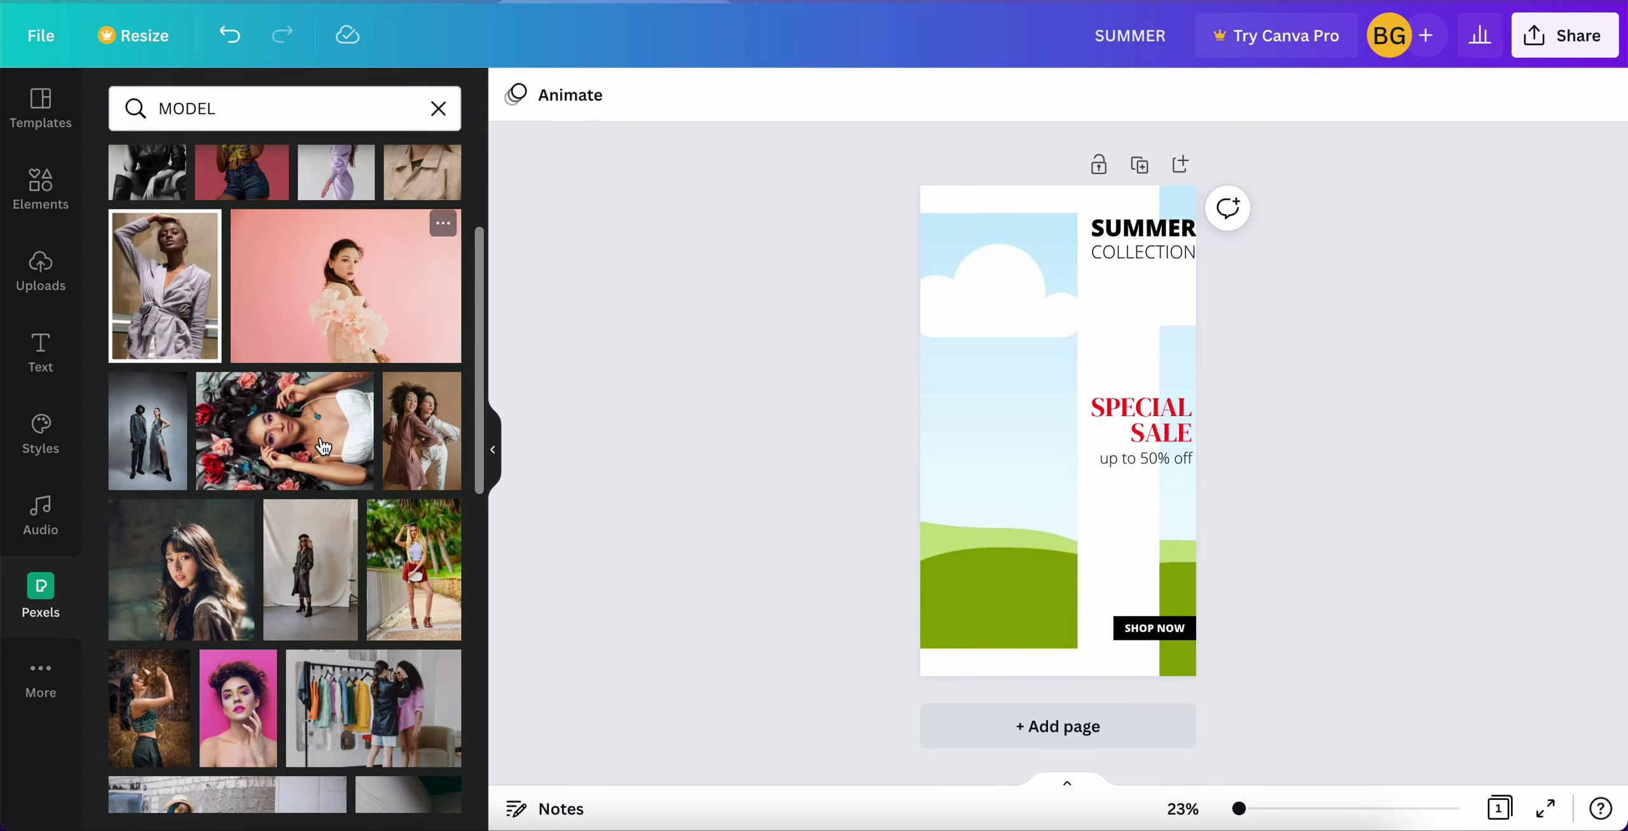
{"action": "left_click_drag", "start_coordinate": [316, 310], "coordinate": [934, 426]}
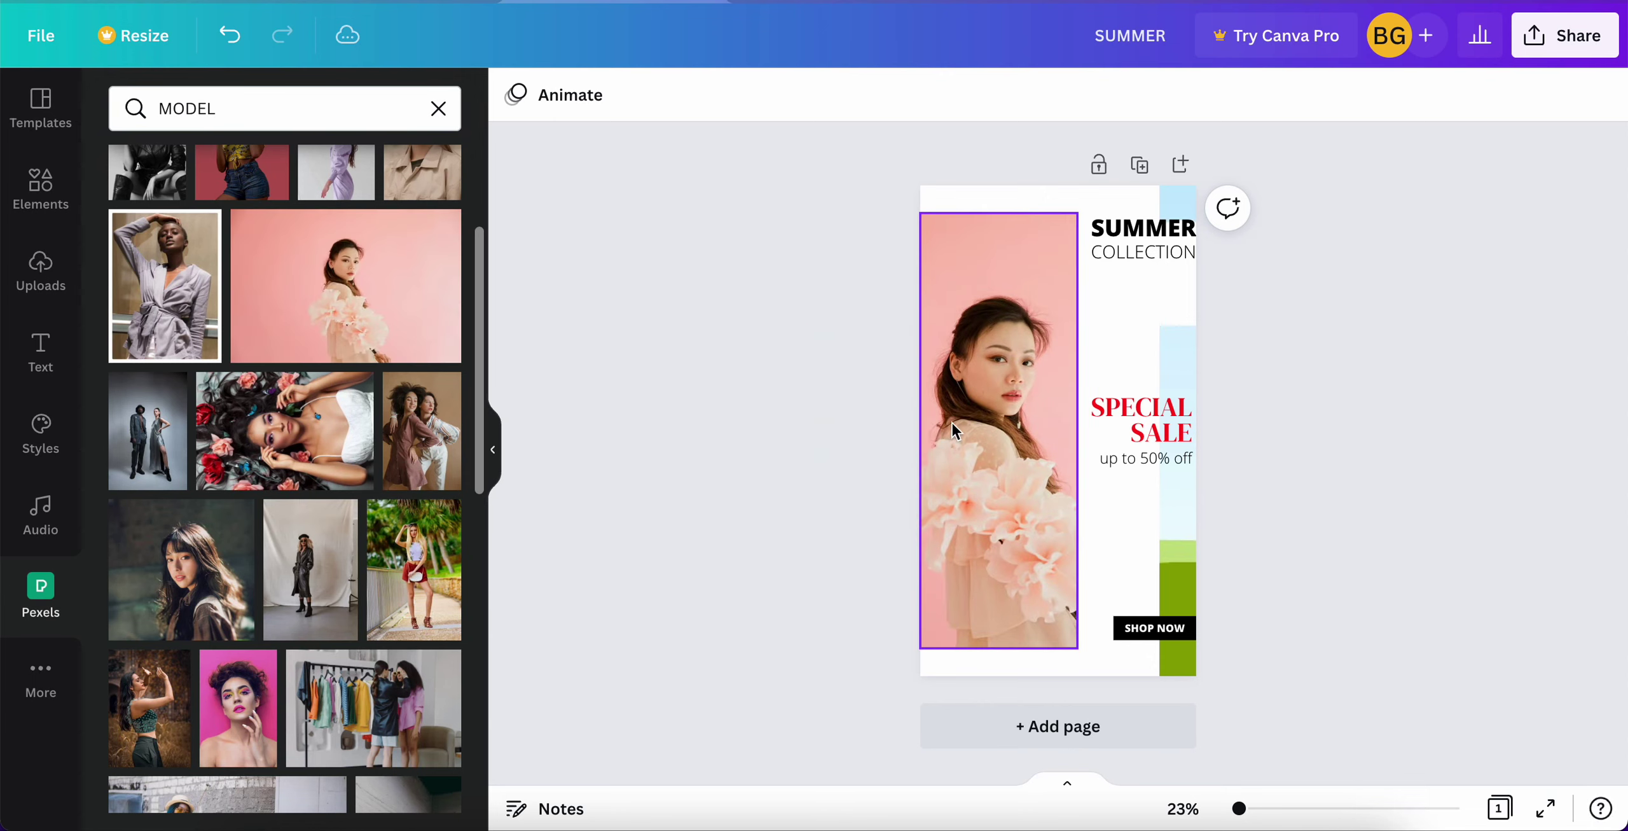
Fill the narrow grid strip with the same photo and shift its crop so only the plain pink background shows.
{"action": "left_click_drag", "start_coordinate": [331, 307], "coordinate": [1184, 360]}
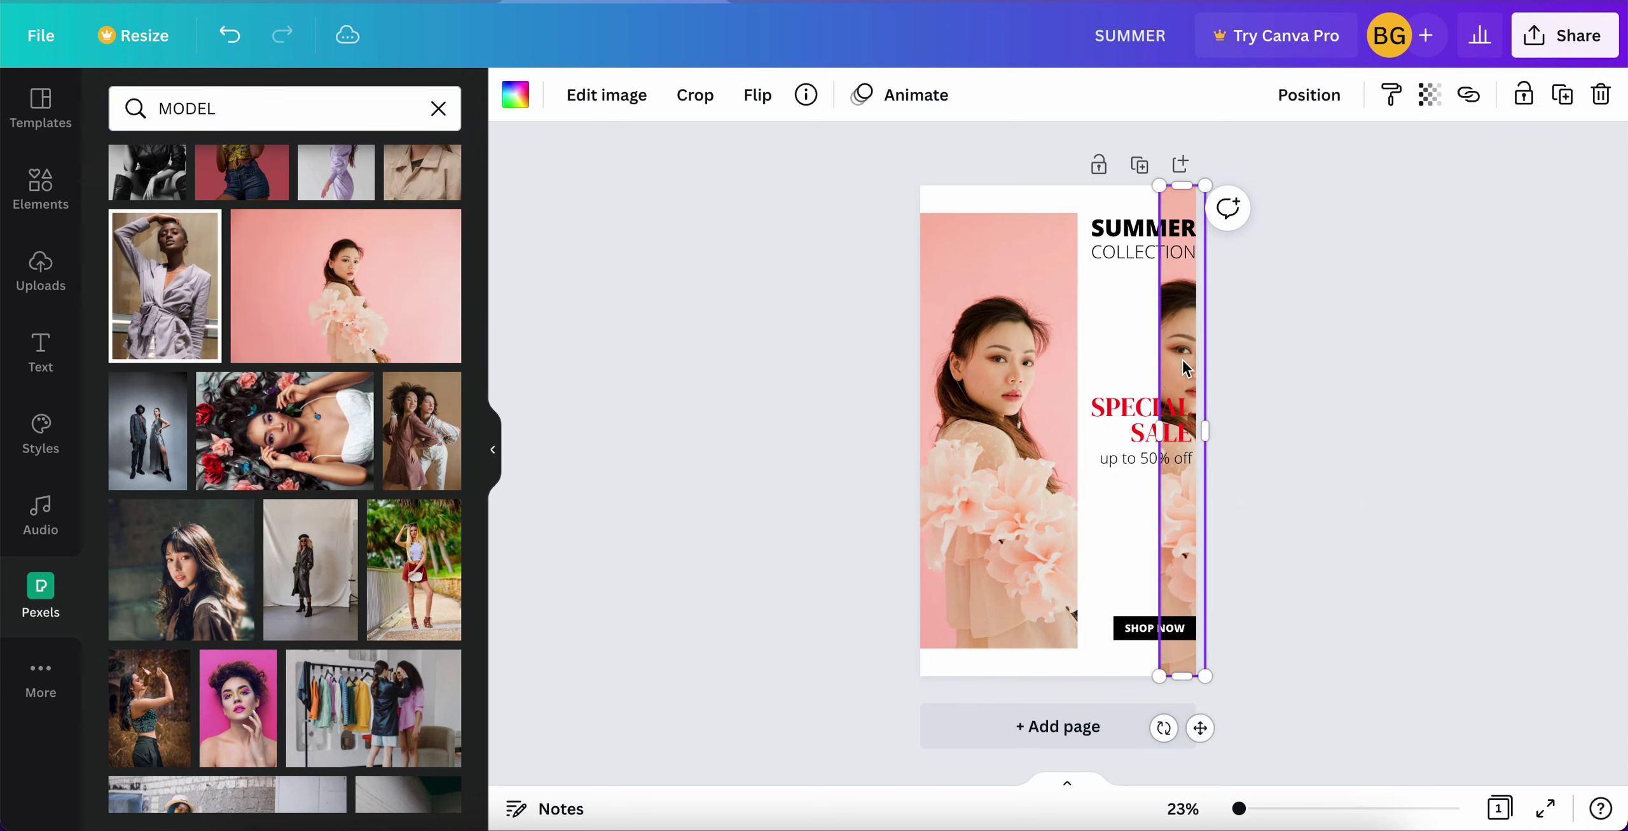
{"action": "left_click", "coordinate": [605, 97]}
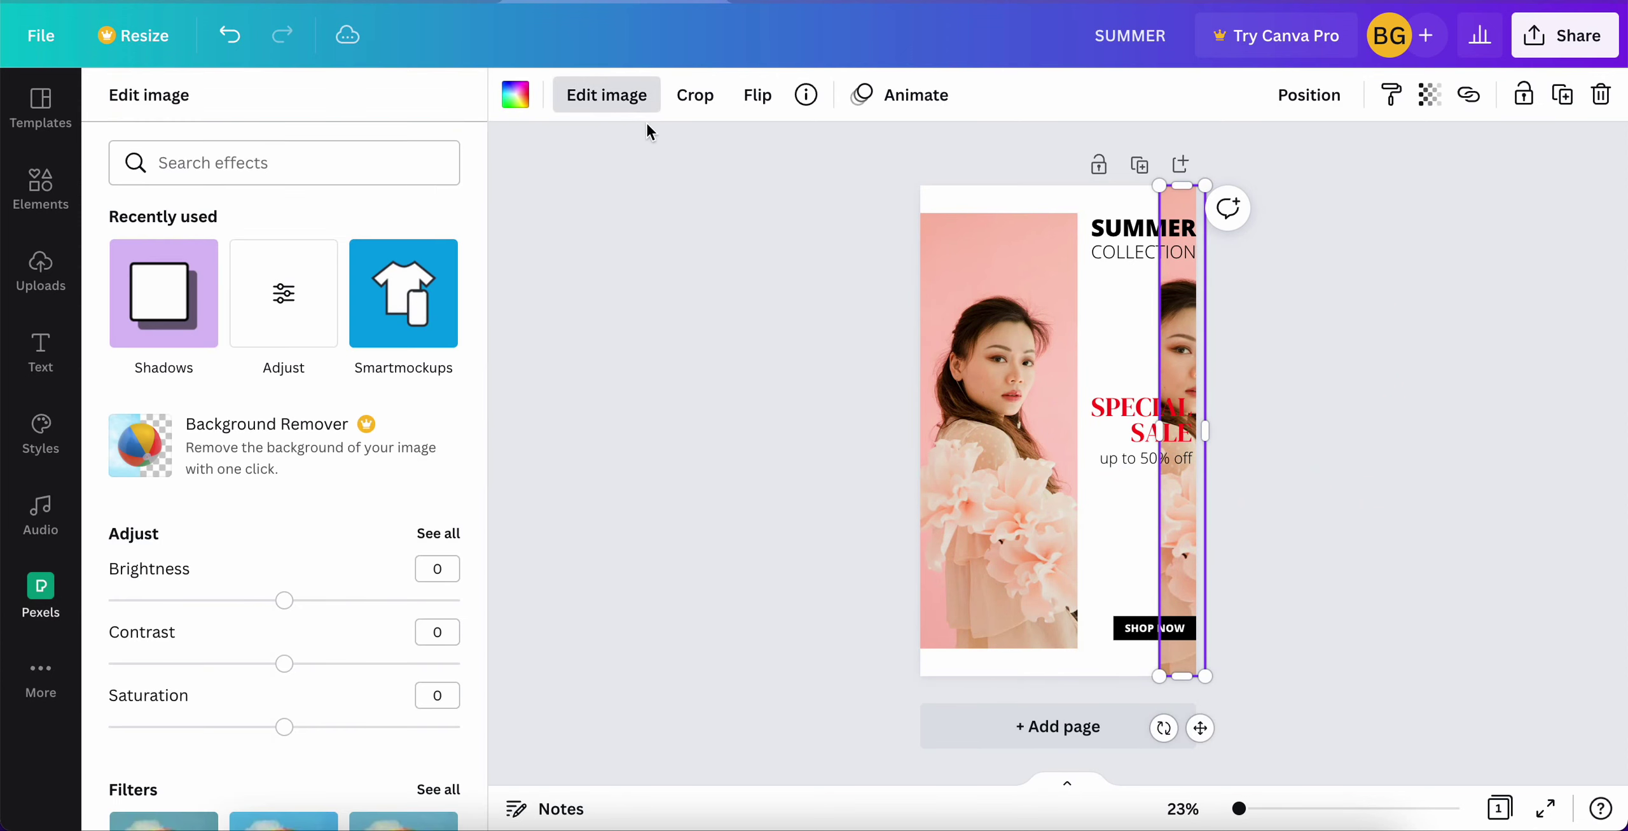
{"action": "left_click", "coordinate": [693, 96]}
{"action": "left_click_drag", "start_coordinate": [1274, 428], "coordinate": [1295, 427]}
{"action": "left_click", "coordinate": [547, 95]}
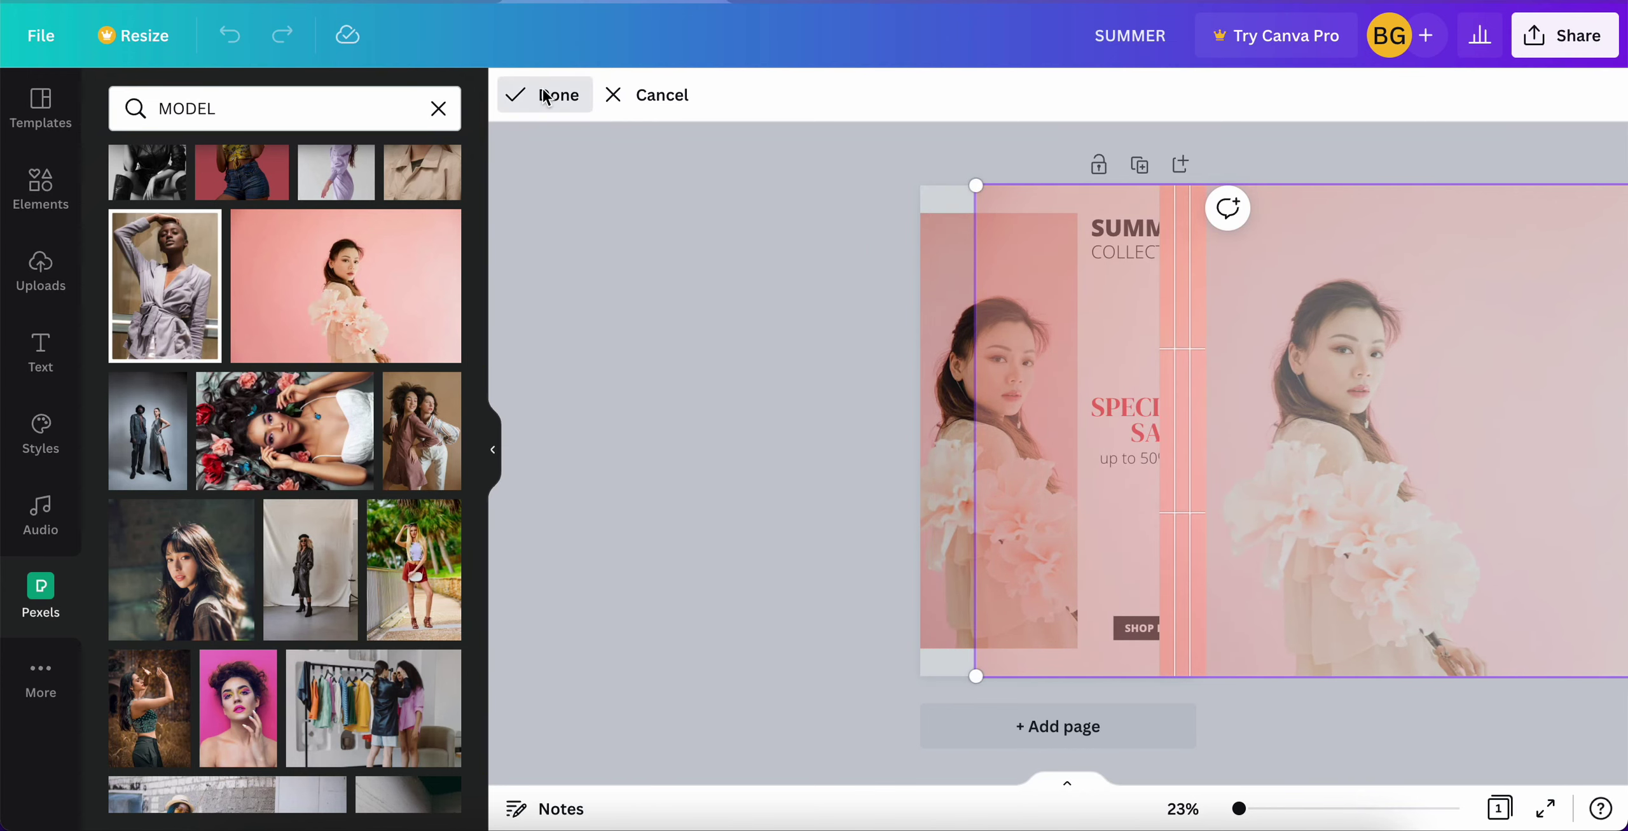
{"action": "left_click", "coordinate": [715, 414]}
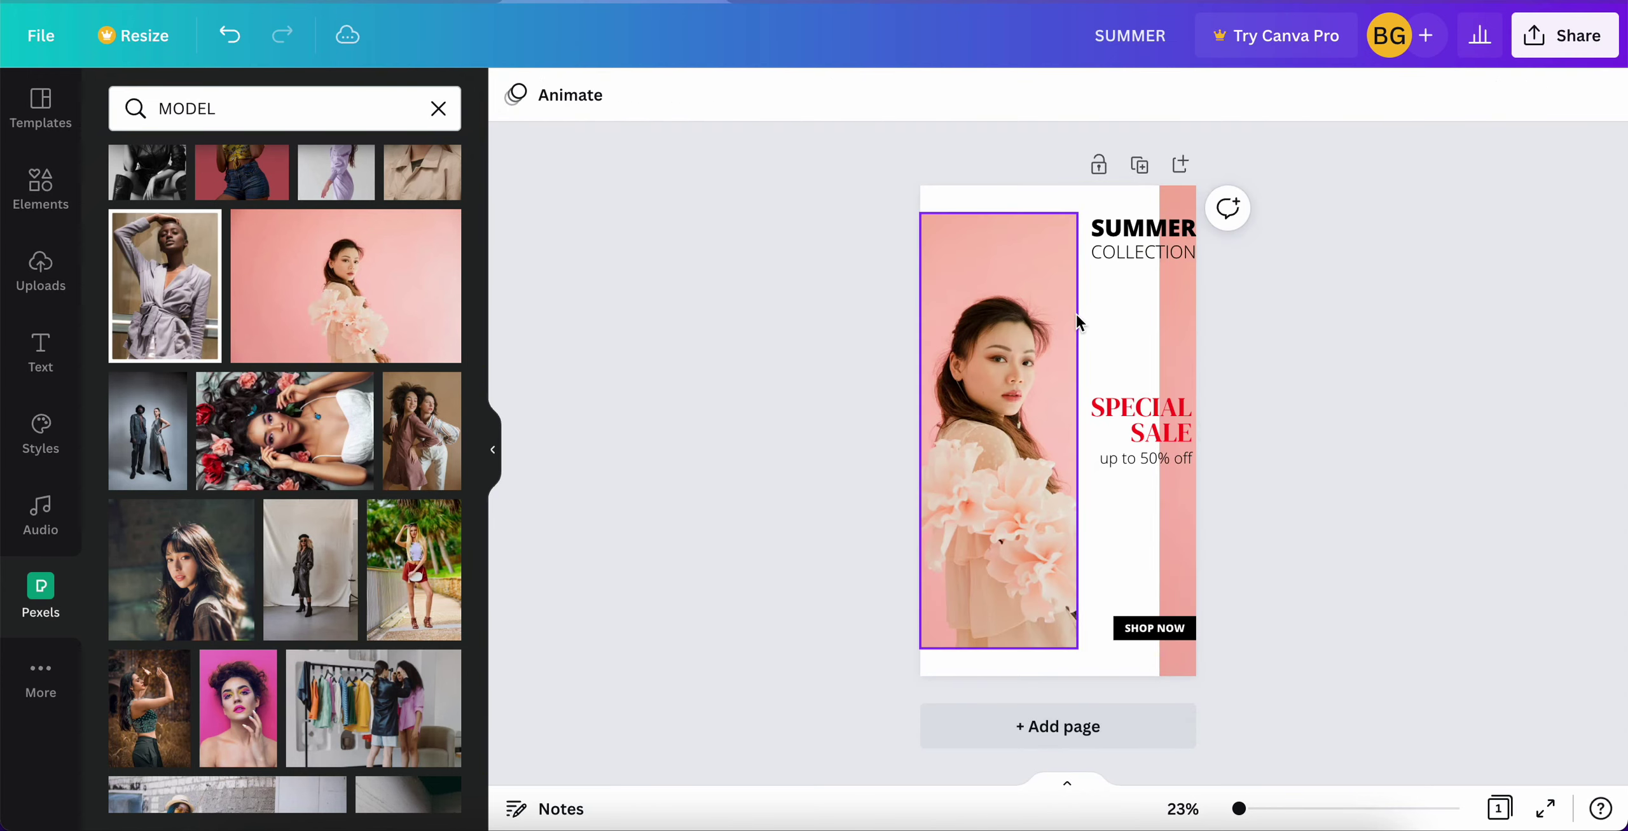
Nudge the SUMMER and COLLECTION texts together slightly left, away from the page edge.
{"action": "left_click", "coordinate": [1105, 229]}
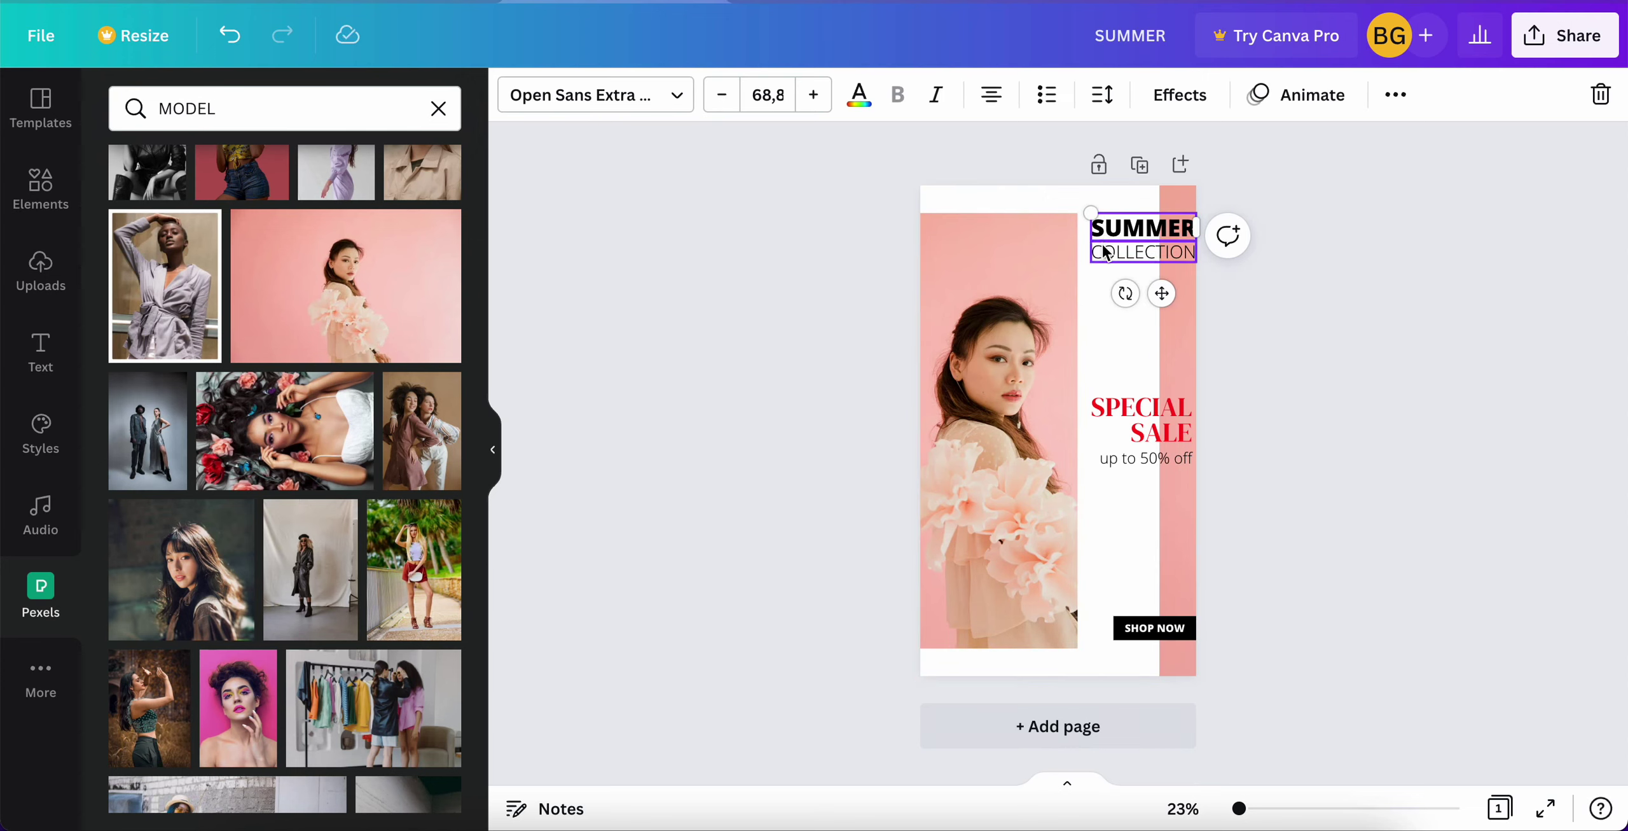
{"action": "left_click", "coordinate": [1107, 252]}
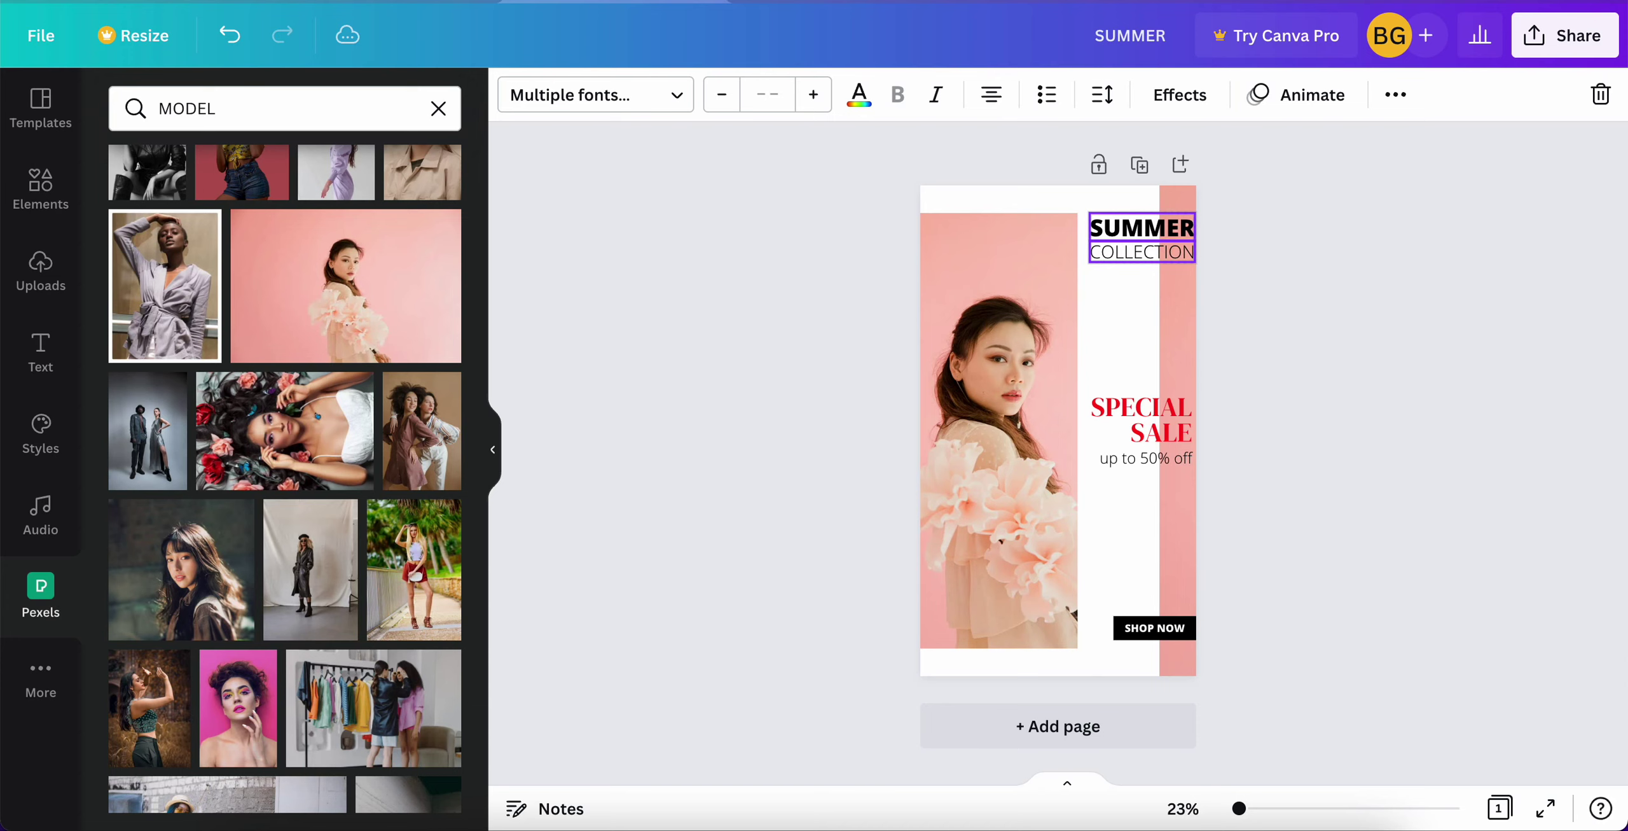
{"action": "key", "text": "shift+Left"}
{"action": "key", "text": "shift+Left"}
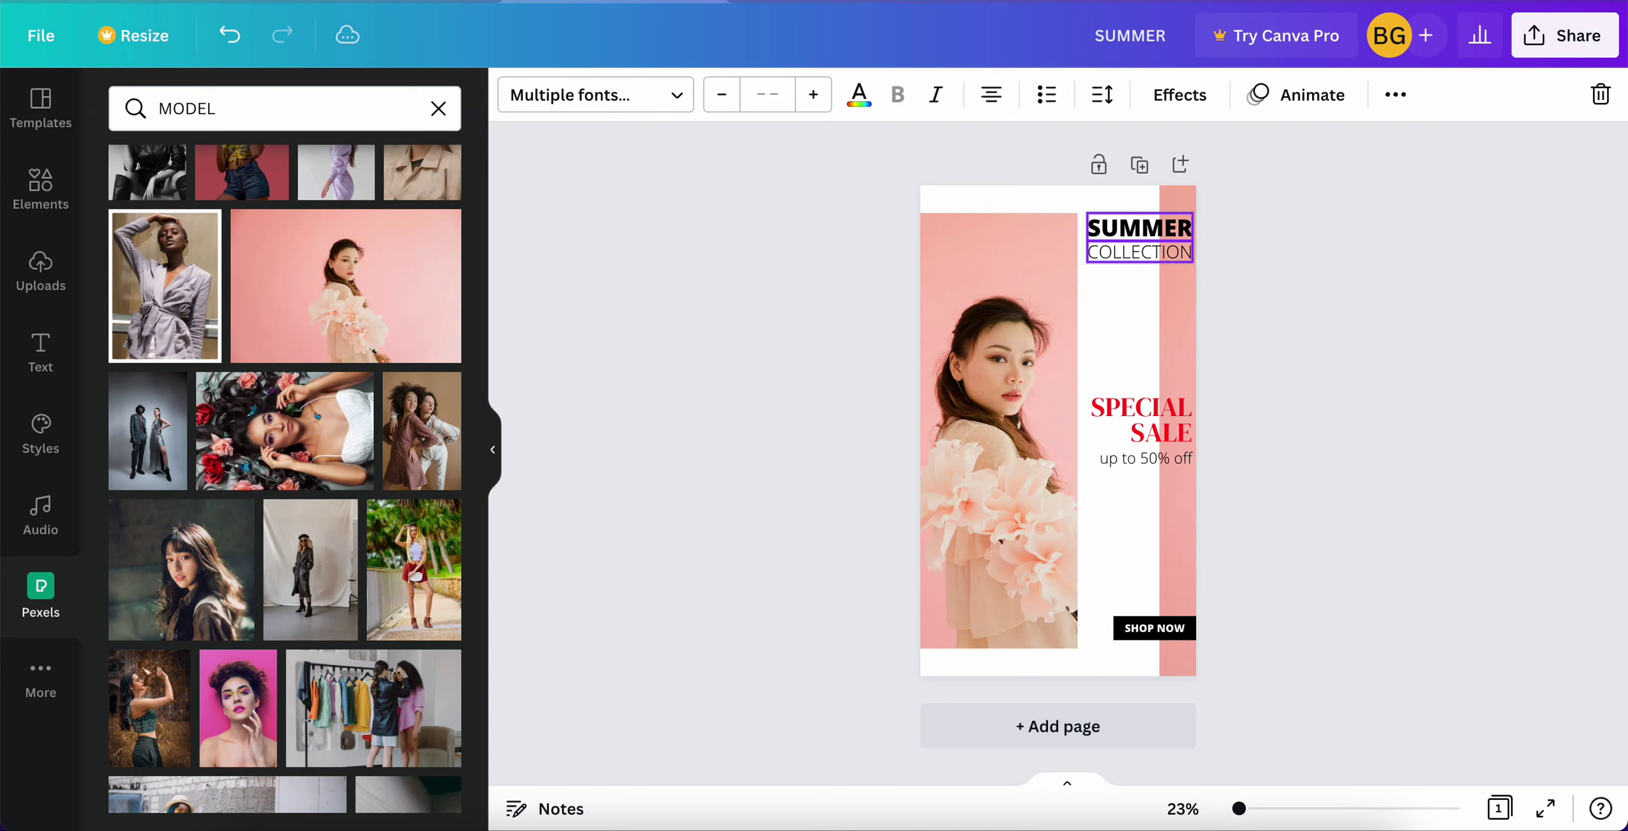
{"action": "left_click", "coordinate": [872, 507]}
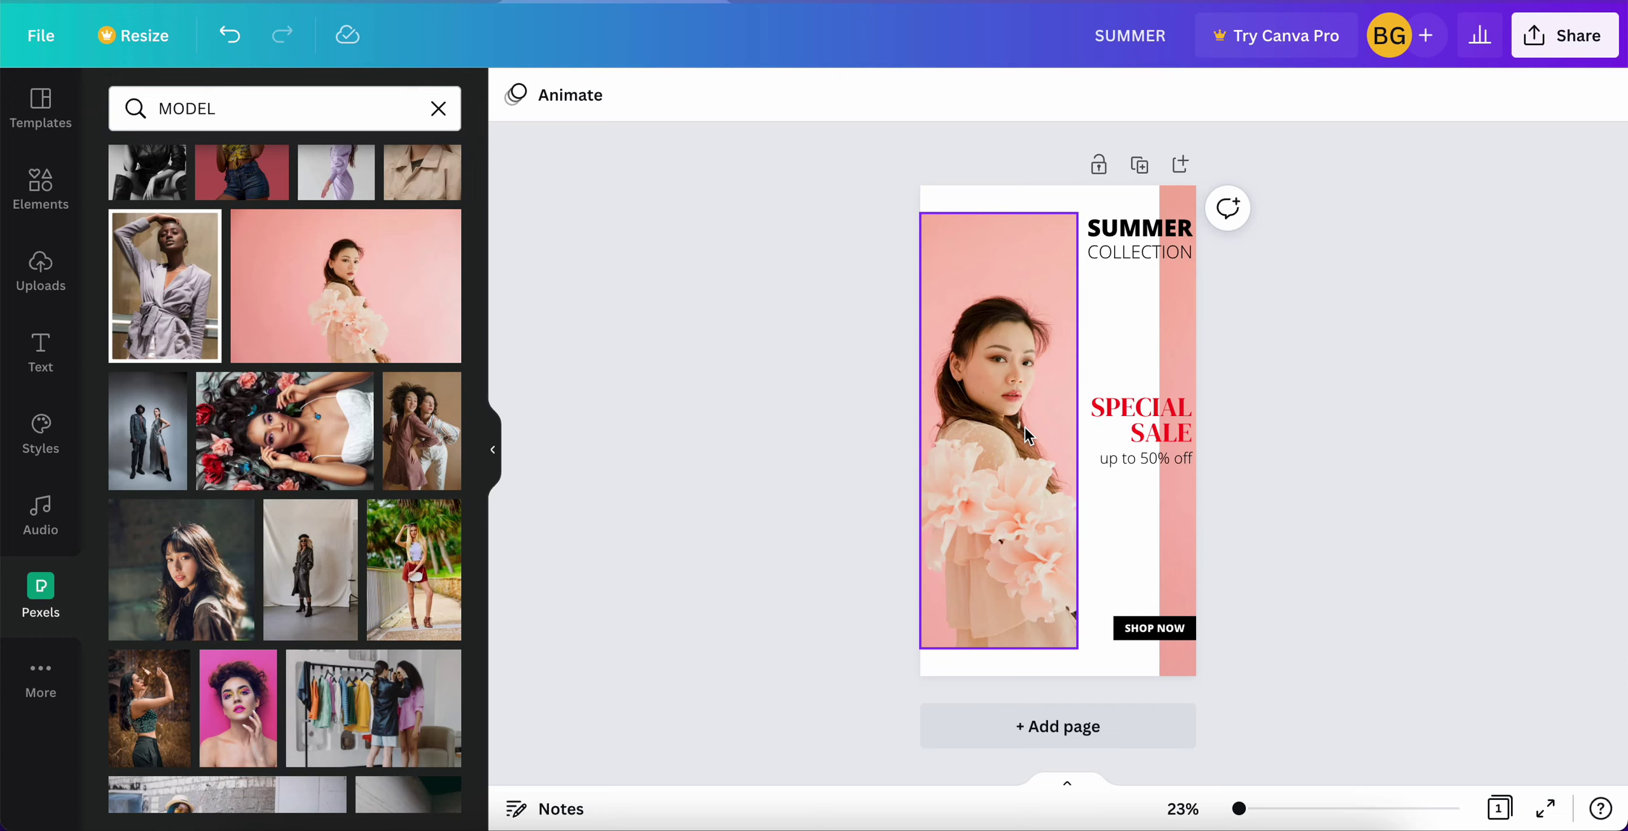
Add a second page and fill it entirely with a single-photo grid.
{"action": "left_click", "coordinate": [1070, 735]}
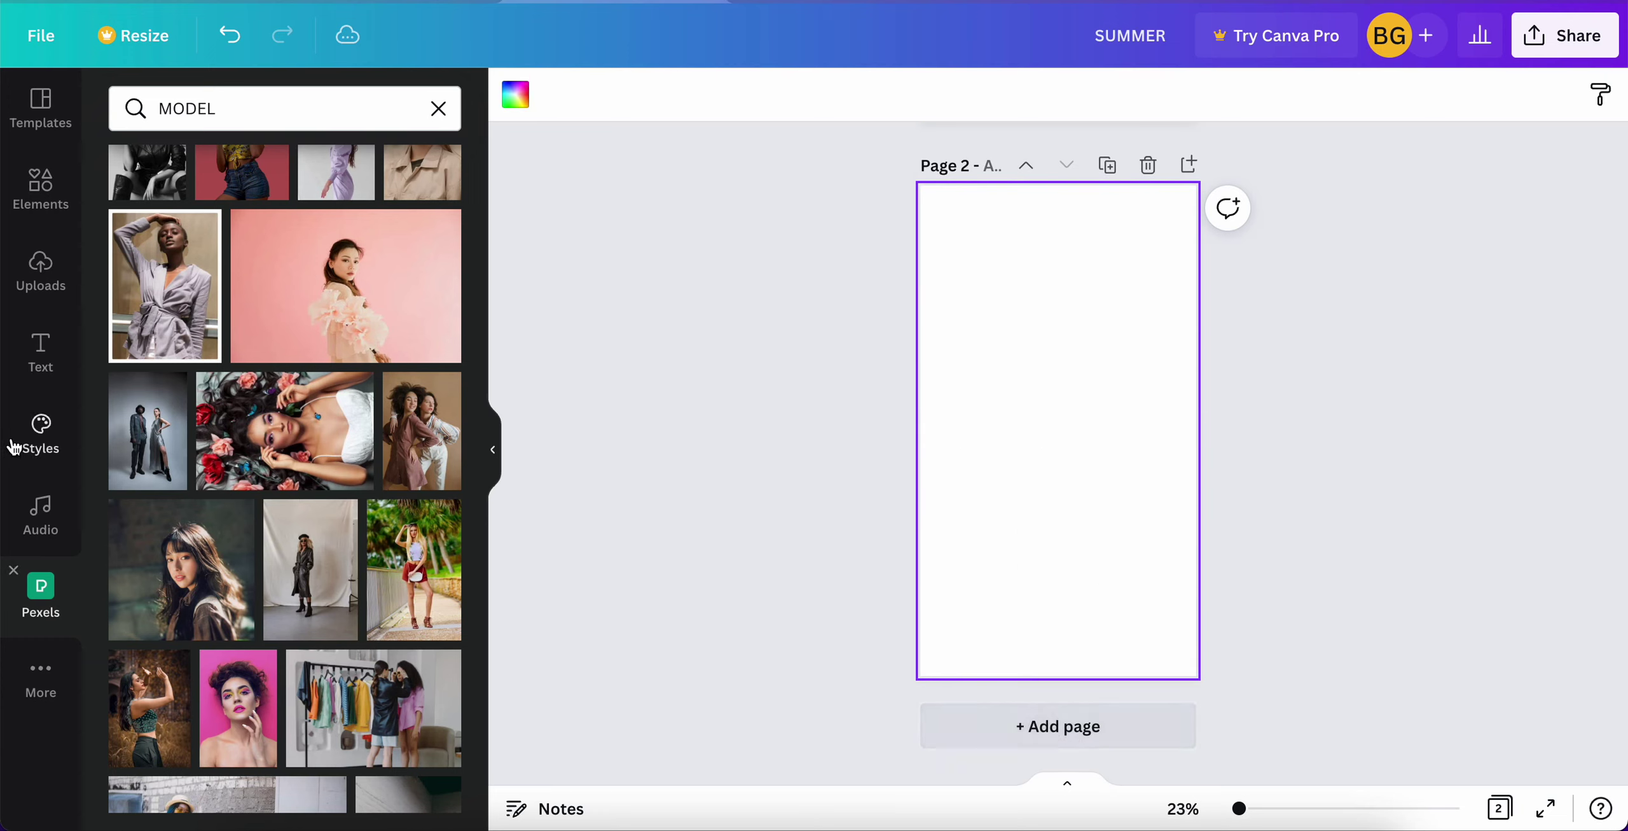
{"action": "left_click", "coordinate": [42, 194]}
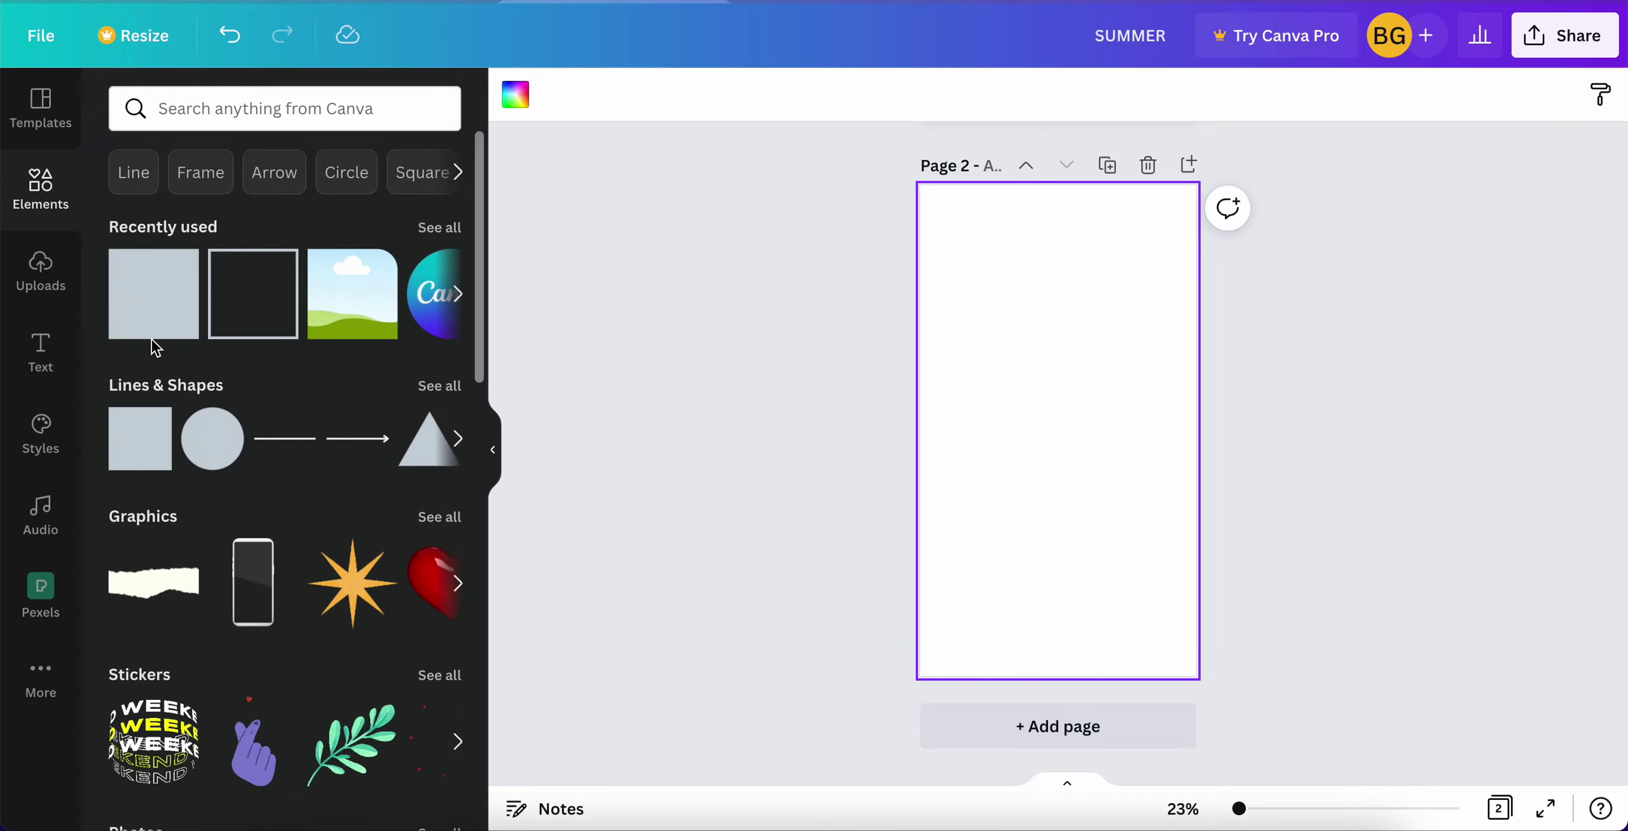
{"action": "scroll", "coordinate": [222, 407], "scroll_direction": "down", "scroll_amount": 15}
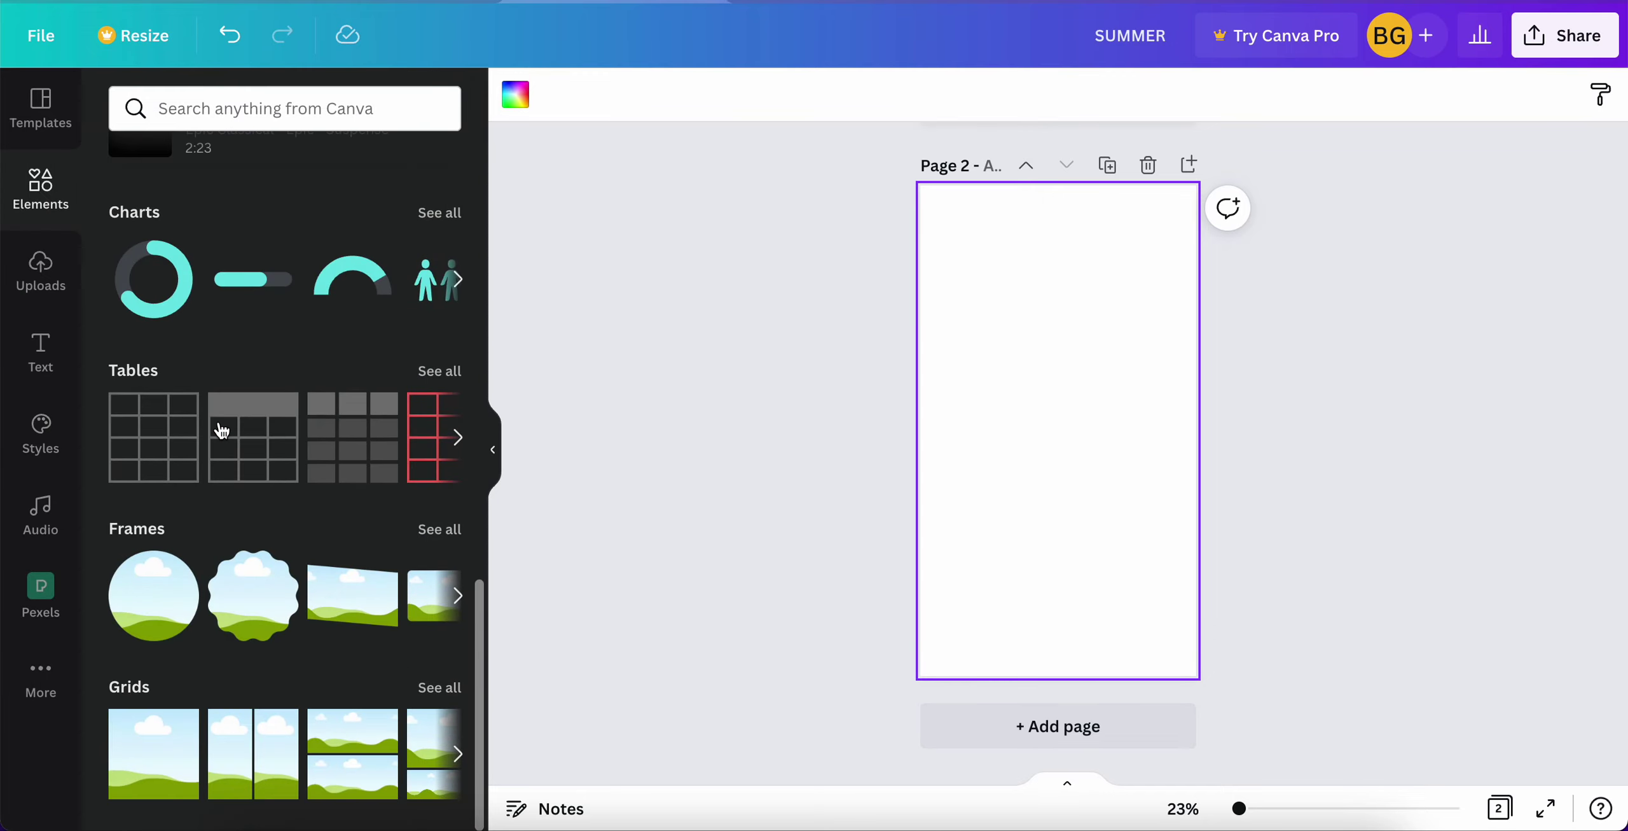
{"action": "left_click", "coordinate": [180, 757]}
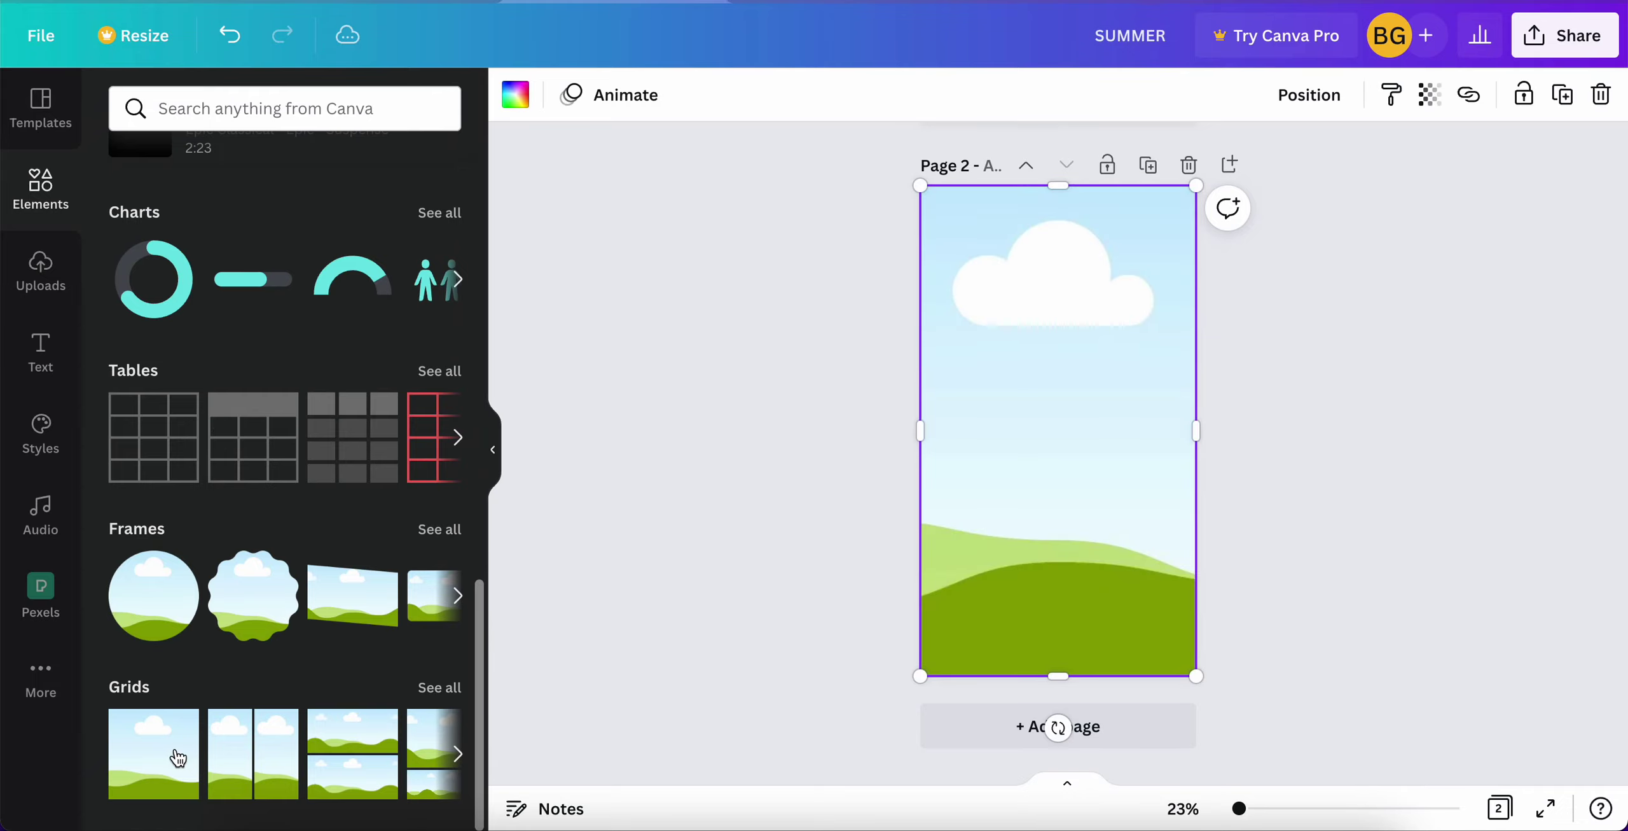
Add a heading reading "Special Sale!" to the second page.
{"action": "left_click", "coordinate": [40, 353]}
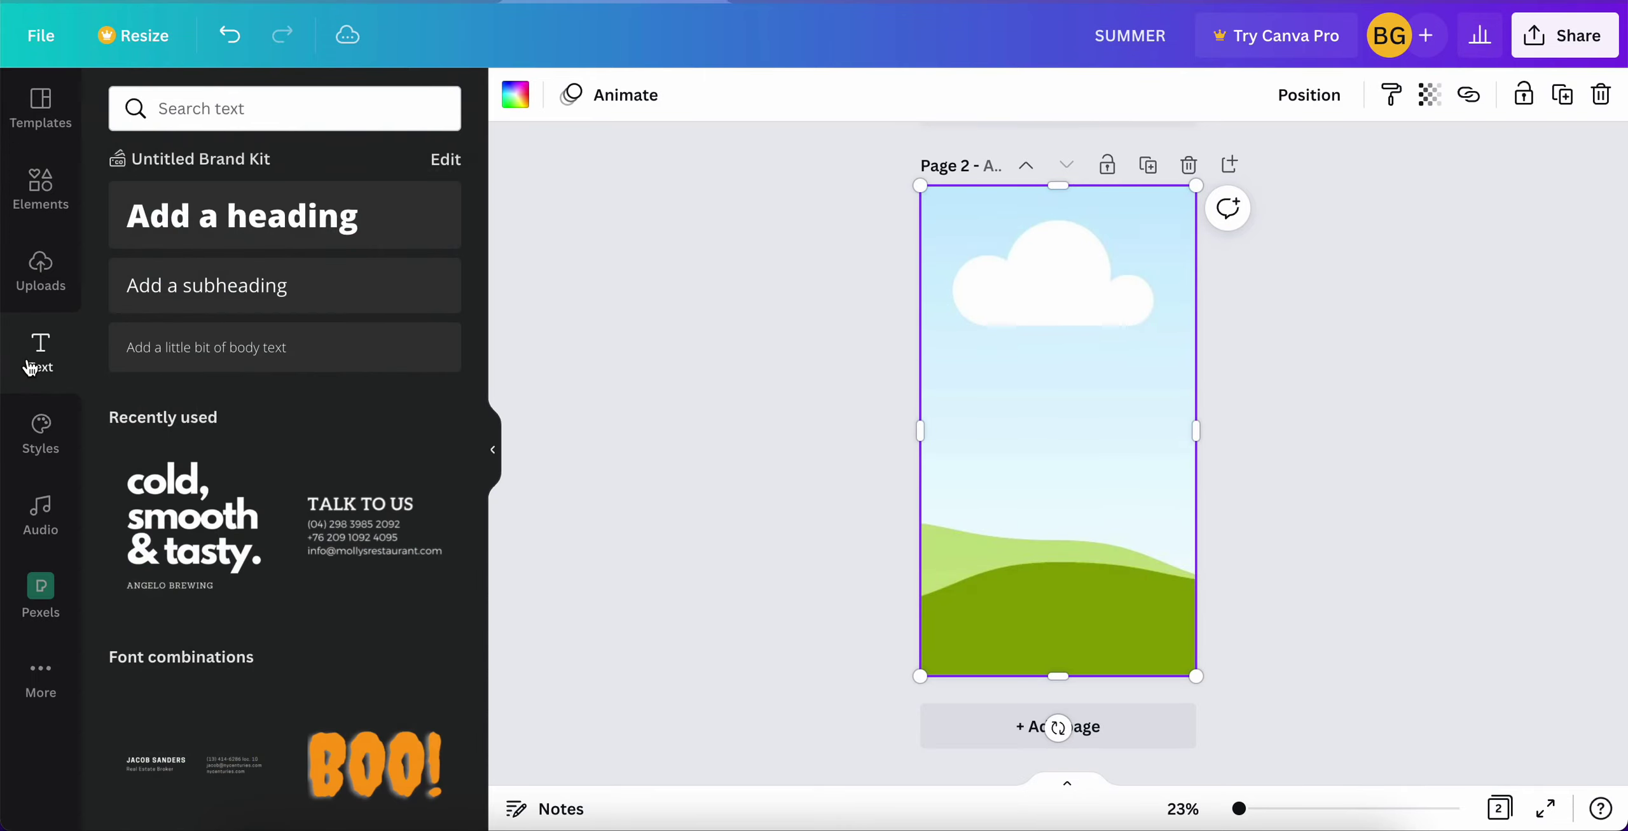
{"action": "left_click", "coordinate": [251, 209]}
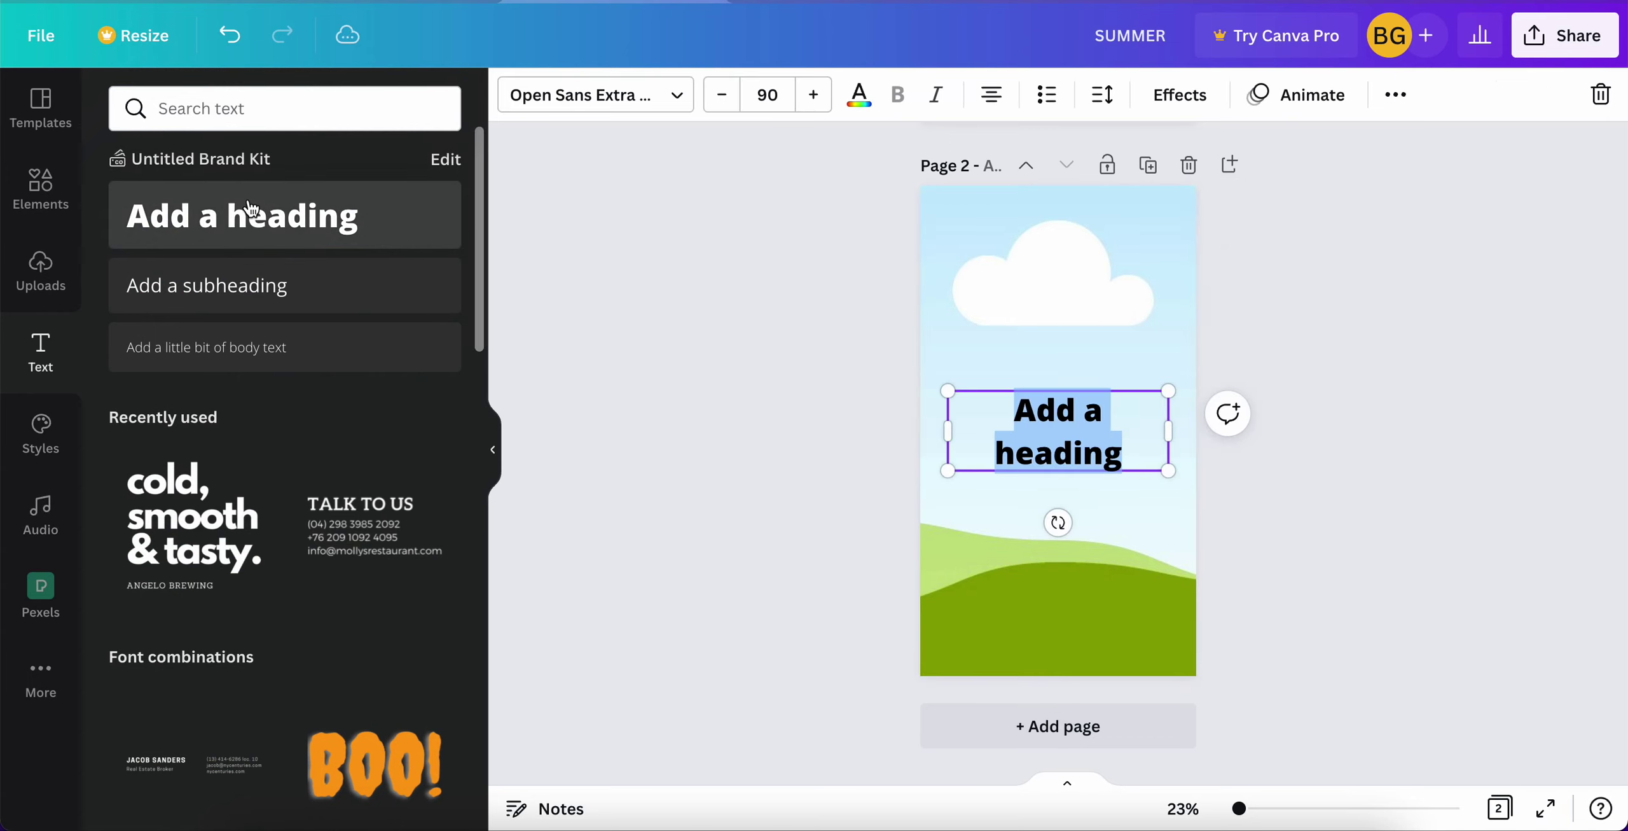
{"action": "type", "text": "Sp"}
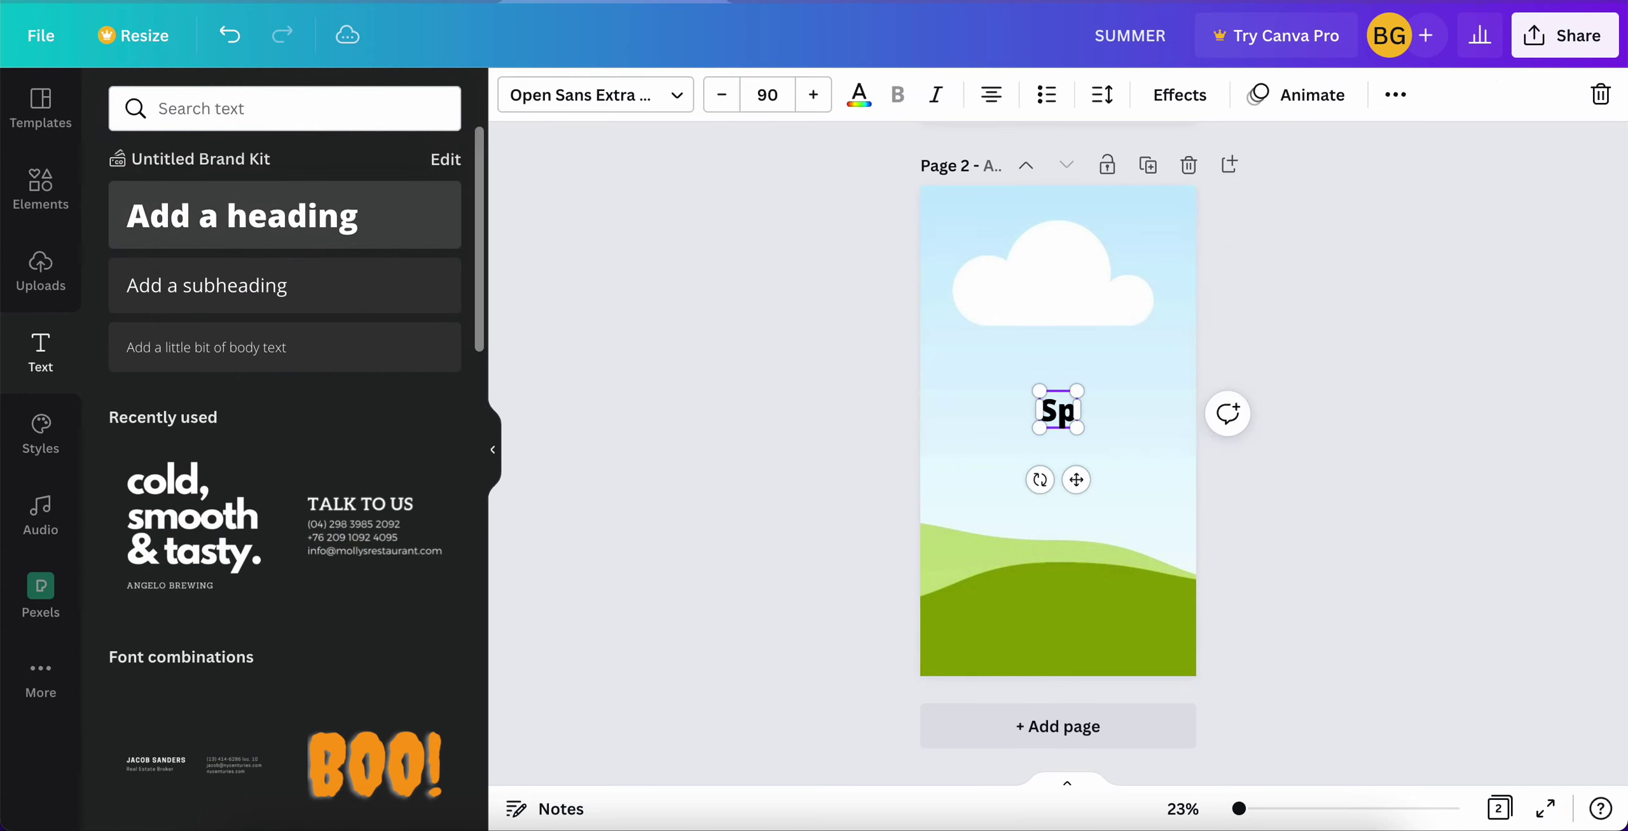
{"action": "type", "text": "ecial Sale!"}
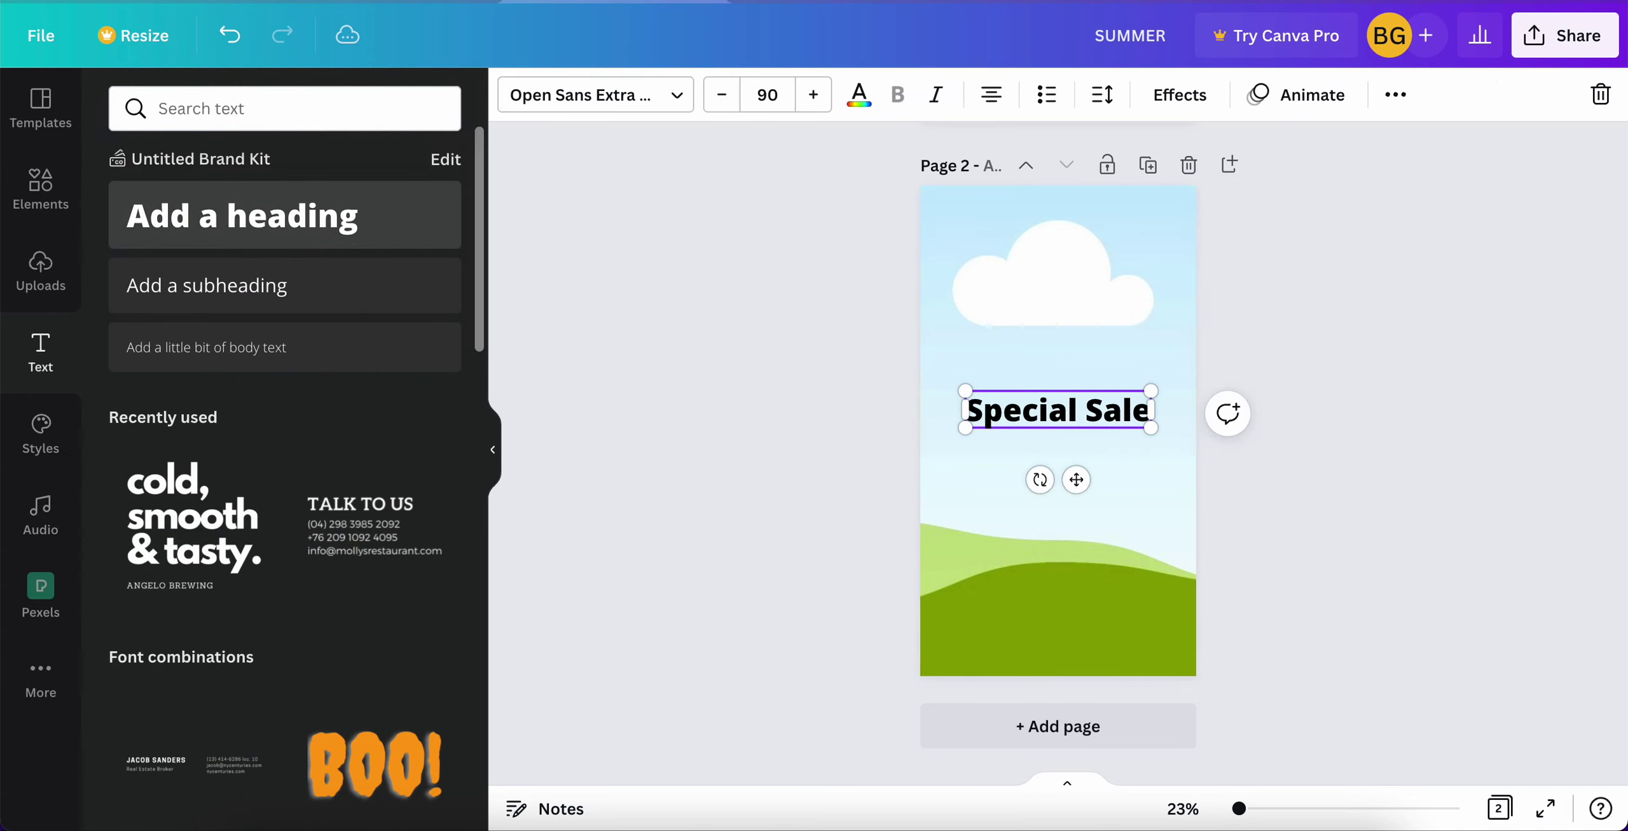
Set the "Special Sale!" heading in Brittany at size 136 and place it near the page's upper edge, tilted slightly upward.
{"action": "left_click", "coordinate": [652, 95]}
{"action": "left_click", "coordinate": [164, 635]}
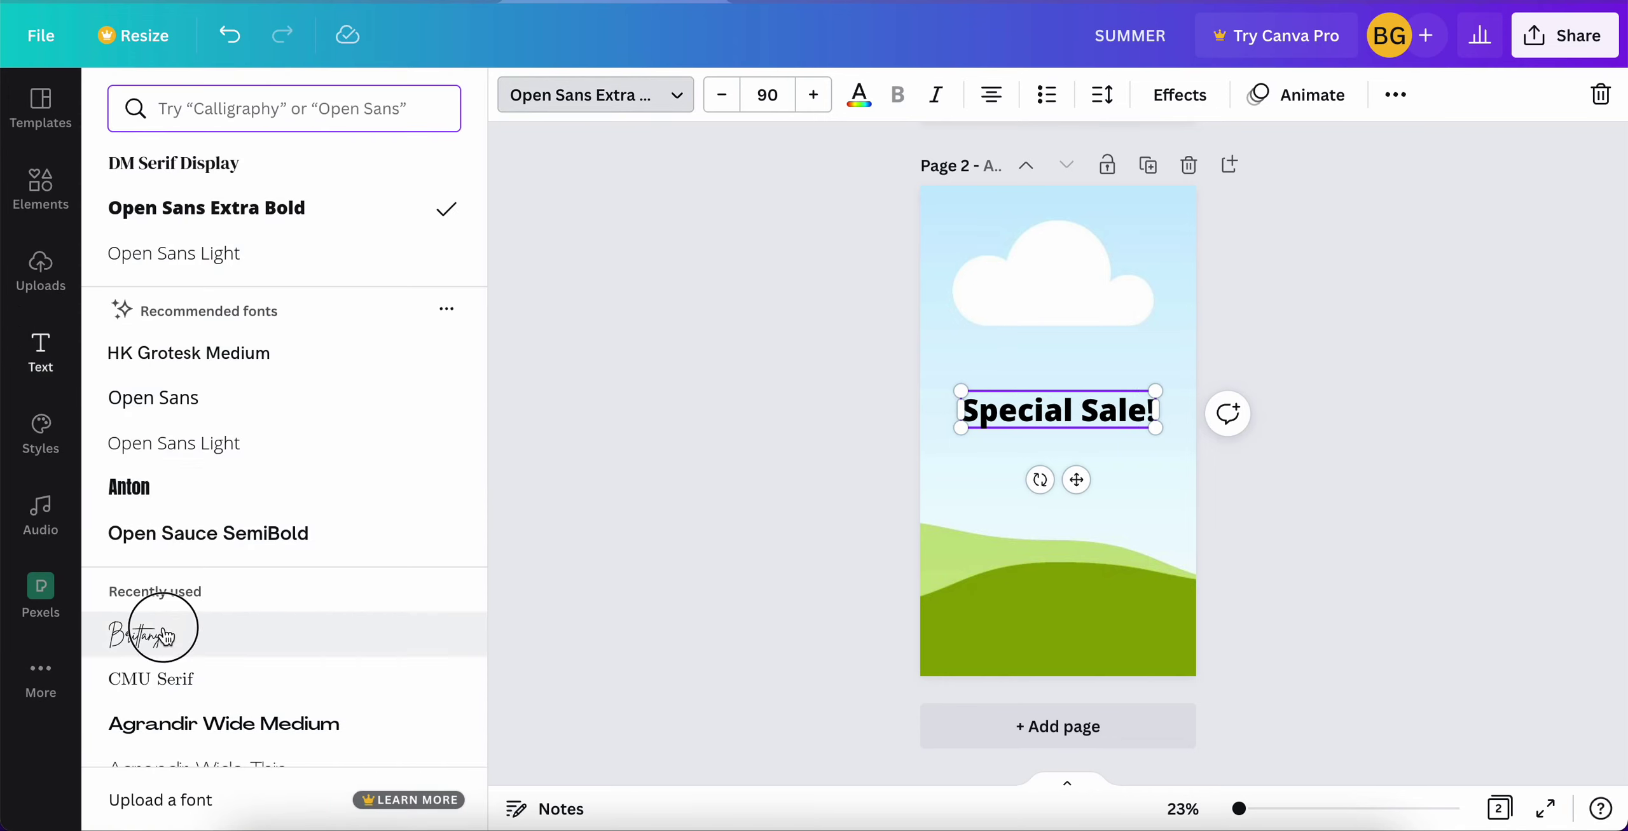
{"action": "left_click", "coordinate": [814, 96]}
{"action": "left_click", "coordinate": [814, 96]}
{"action": "left_click", "coordinate": [814, 96]}
{"action": "left_click", "coordinate": [814, 95]}
{"action": "left_click", "coordinate": [814, 95]}
{"action": "left_click", "coordinate": [814, 96]}
{"action": "left_click", "coordinate": [814, 95]}
{"action": "double_click", "coordinate": [816, 107]}
{"action": "triple_click", "coordinate": [815, 107]}
{"action": "triple_click", "coordinate": [815, 107]}
{"action": "double_click", "coordinate": [815, 107]}
{"action": "double_click", "coordinate": [816, 107]}
{"action": "triple_click", "coordinate": [816, 106]}
{"action": "double_click", "coordinate": [815, 107]}
{"action": "triple_click", "coordinate": [815, 107]}
{"action": "double_click", "coordinate": [815, 107]}
{"action": "triple_click", "coordinate": [816, 106]}
{"action": "double_click", "coordinate": [815, 107]}
{"action": "triple_click", "coordinate": [815, 107]}
{"action": "double_click", "coordinate": [815, 107]}
{"action": "triple_click", "coordinate": [814, 96]}
{"action": "double_click", "coordinate": [814, 96]}
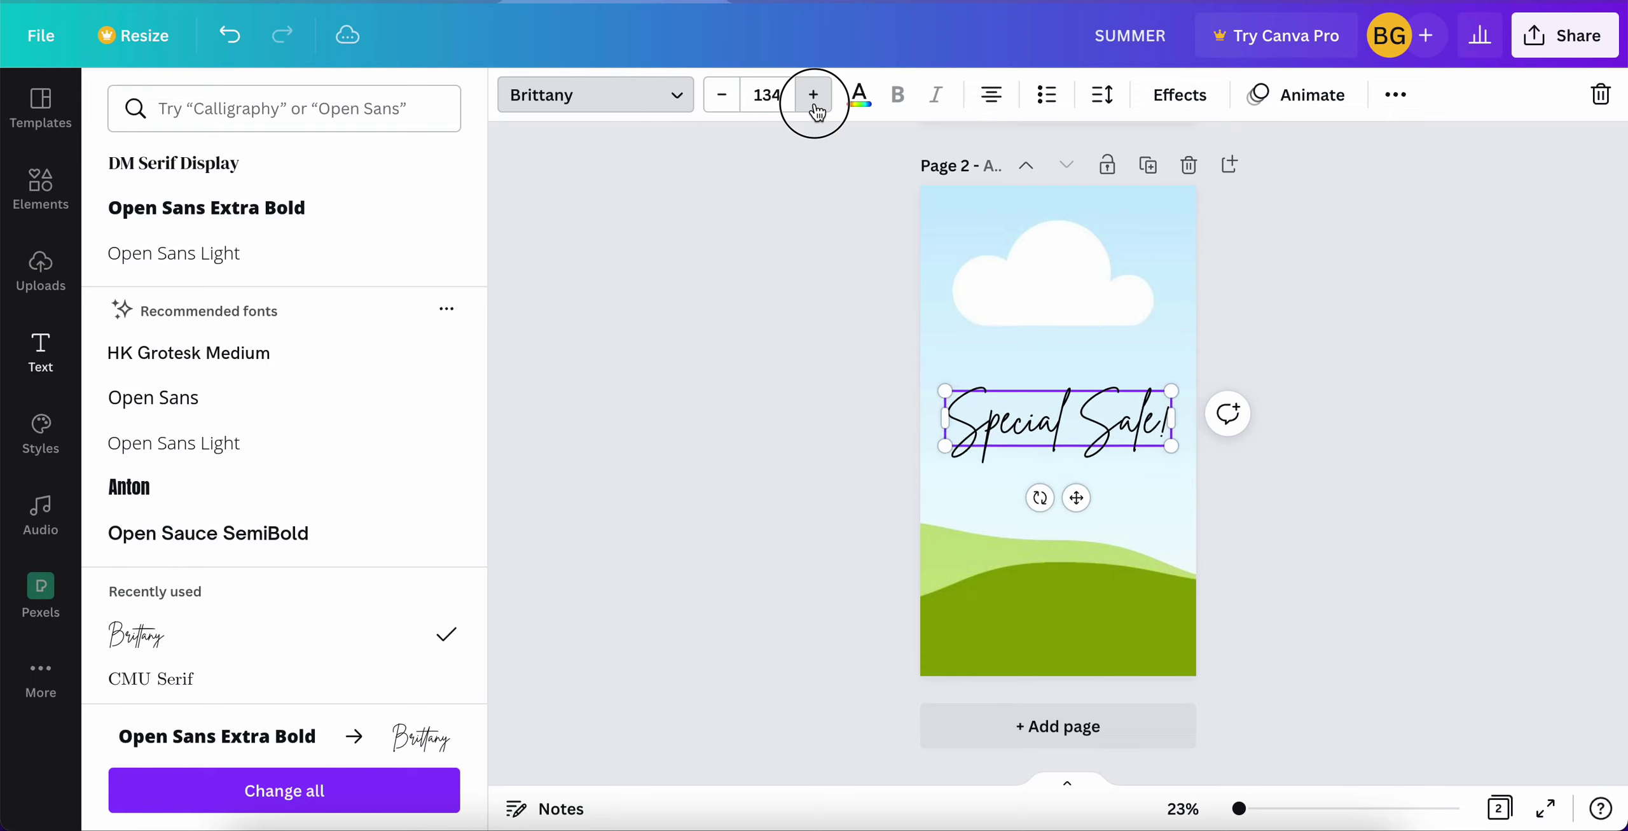
{"action": "double_click", "coordinate": [814, 96]}
{"action": "left_click_drag", "start_coordinate": [1077, 496], "coordinate": [1075, 332]}
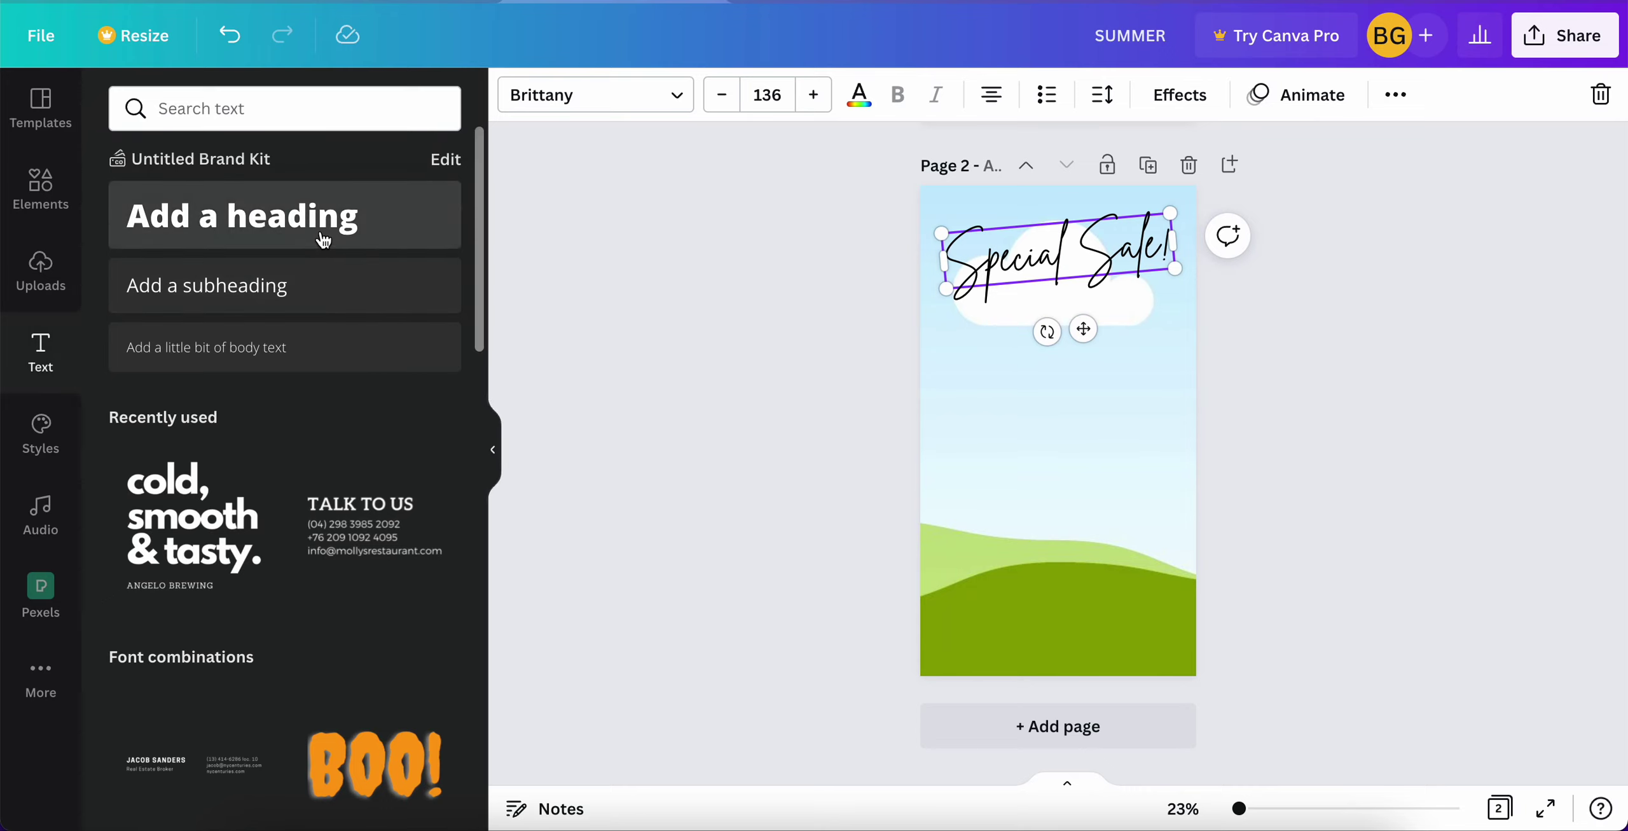
Add a second heading reading "Only this week" directly below "Special Sale!".
{"action": "left_click", "coordinate": [323, 240]}
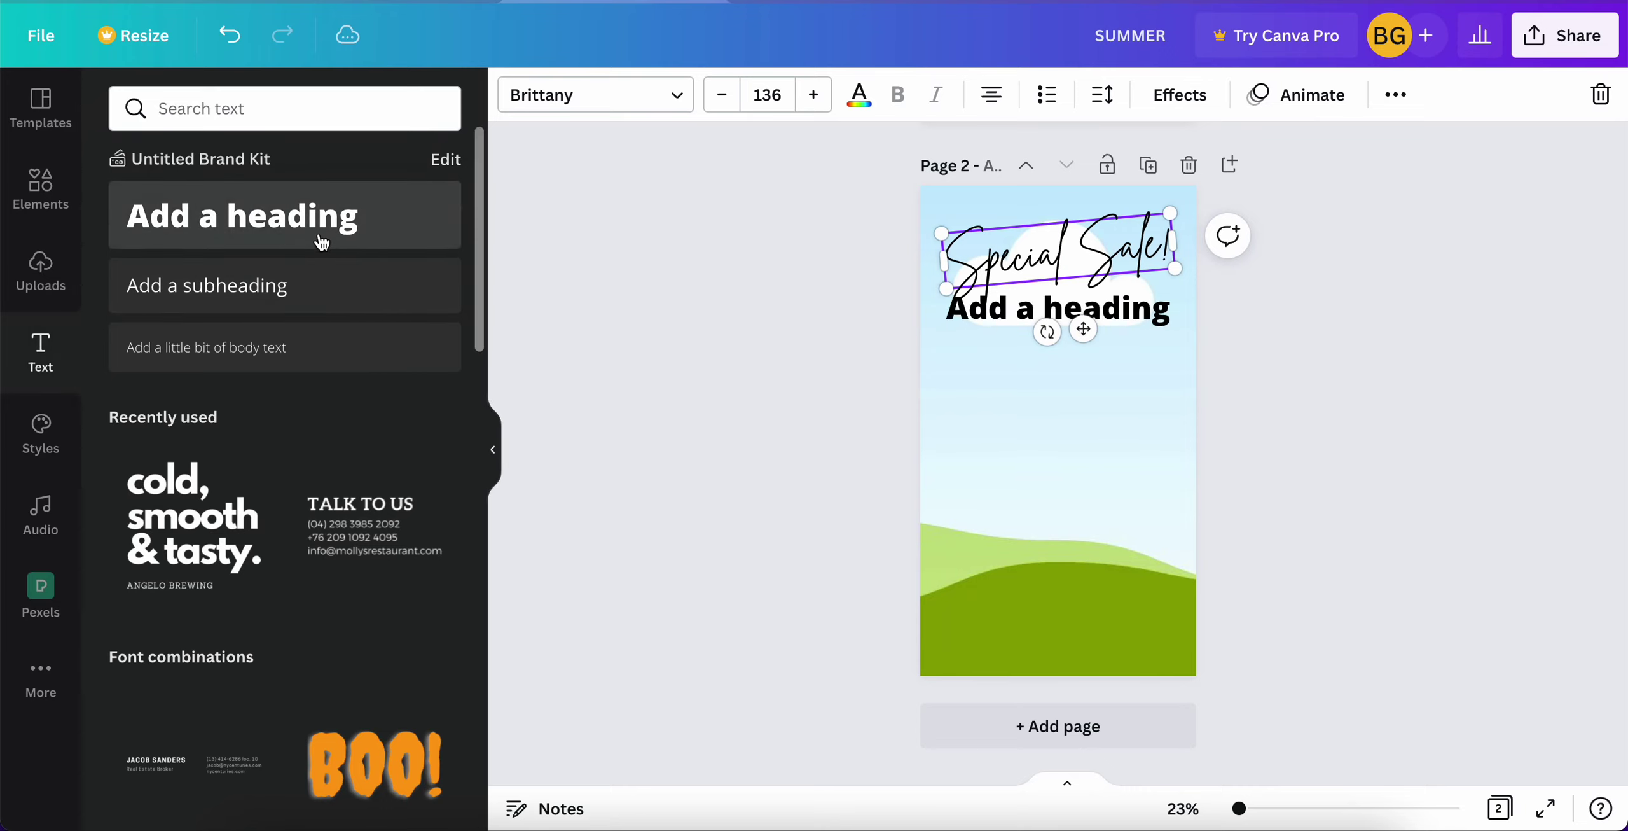
{"action": "left_click", "coordinate": [1152, 316]}
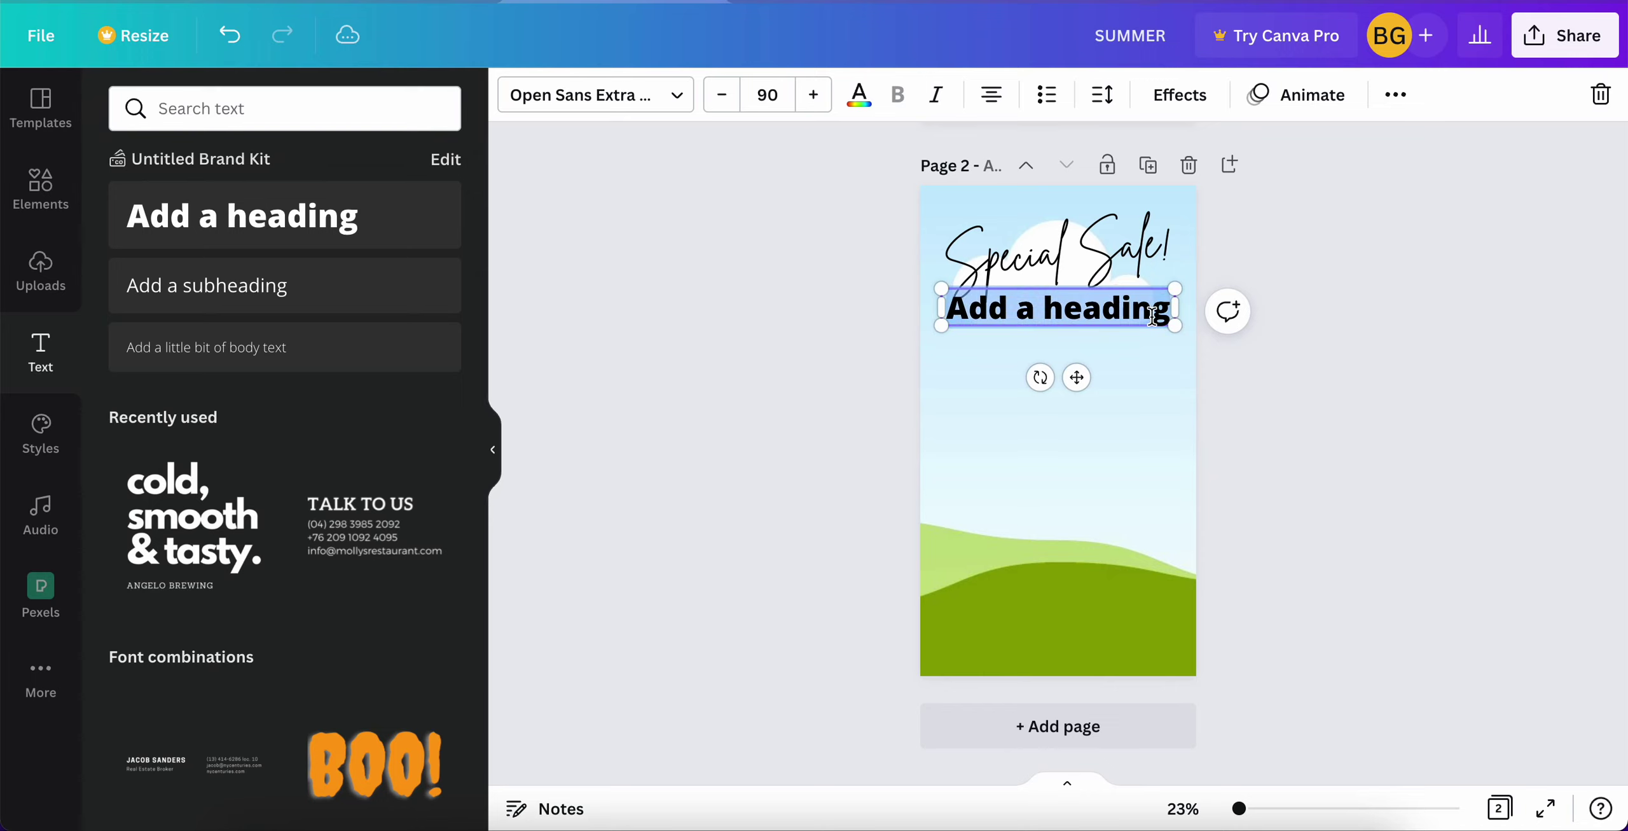
{"action": "type", "text": "on"}
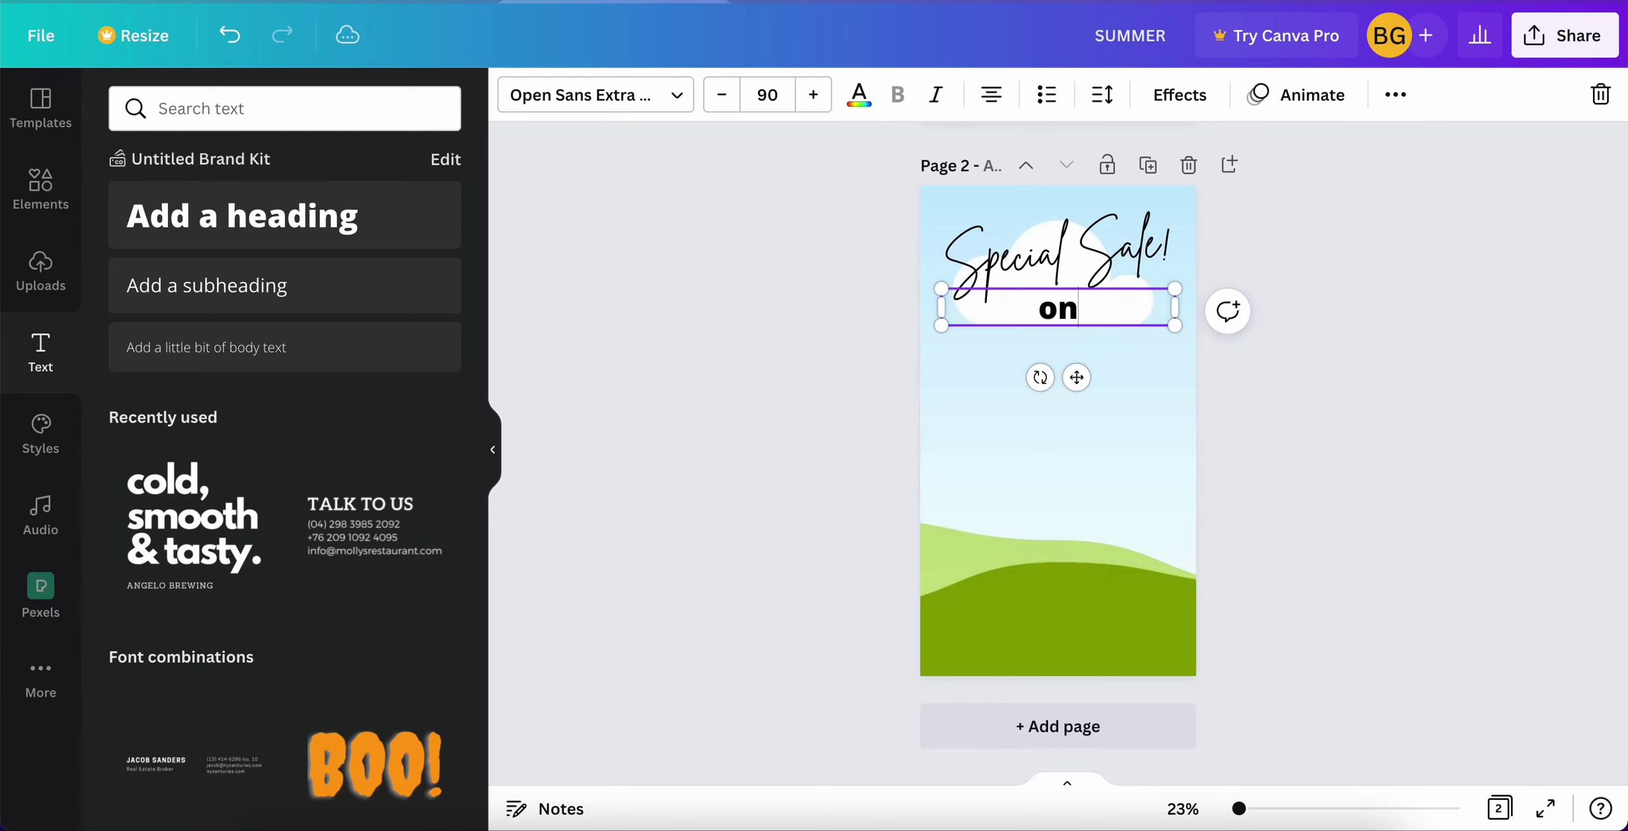
{"action": "key", "text": "BackSpace"}
{"action": "key", "text": "BackSpace"}
{"action": "type", "text": "Only t"}
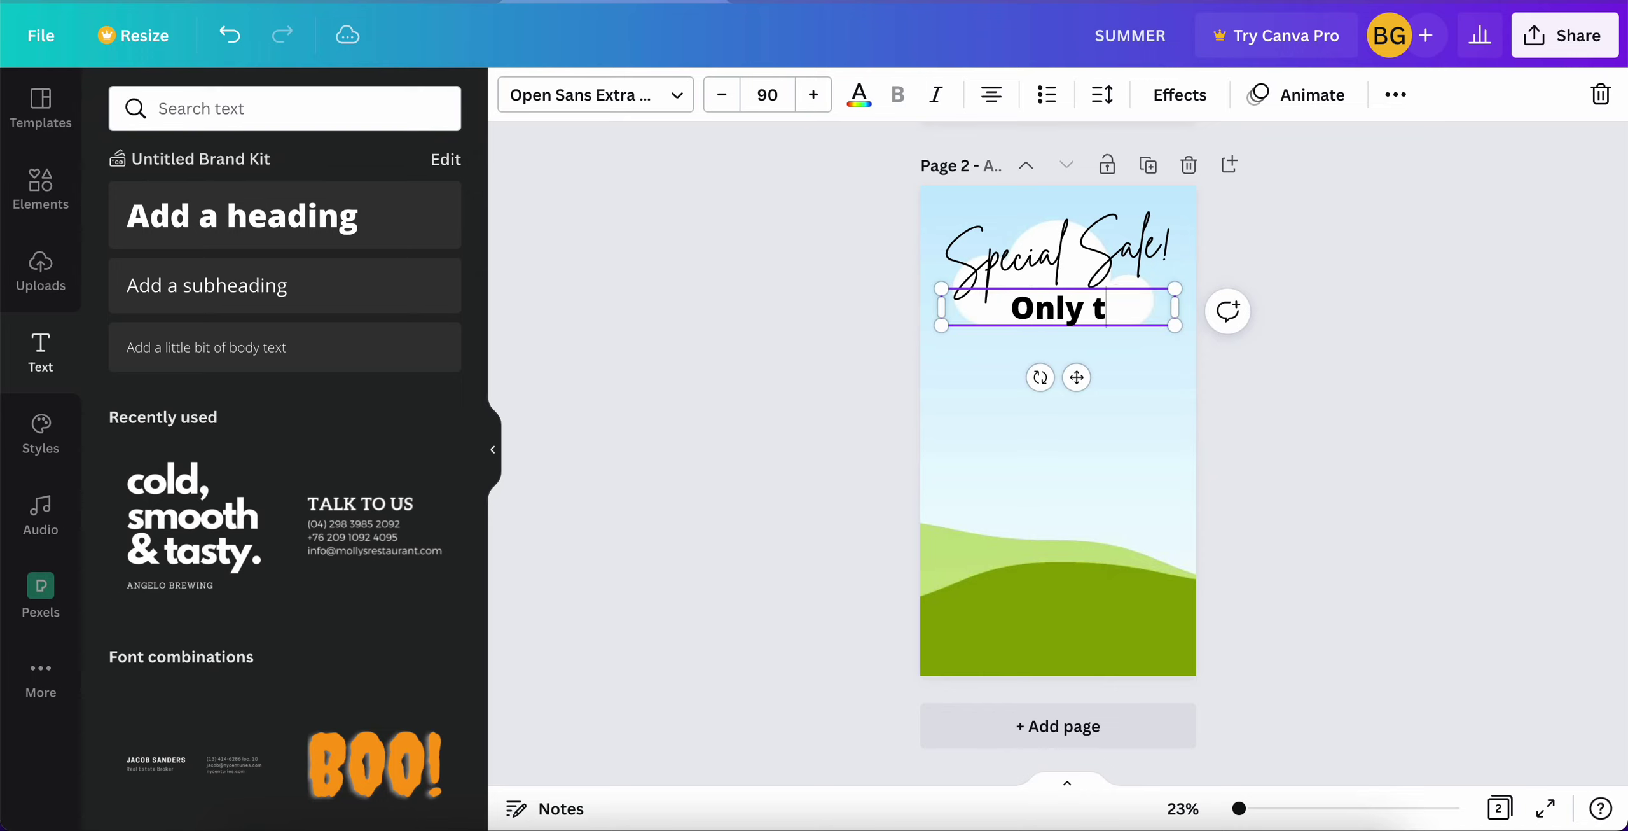
{"action": "type", "text": "his week"}
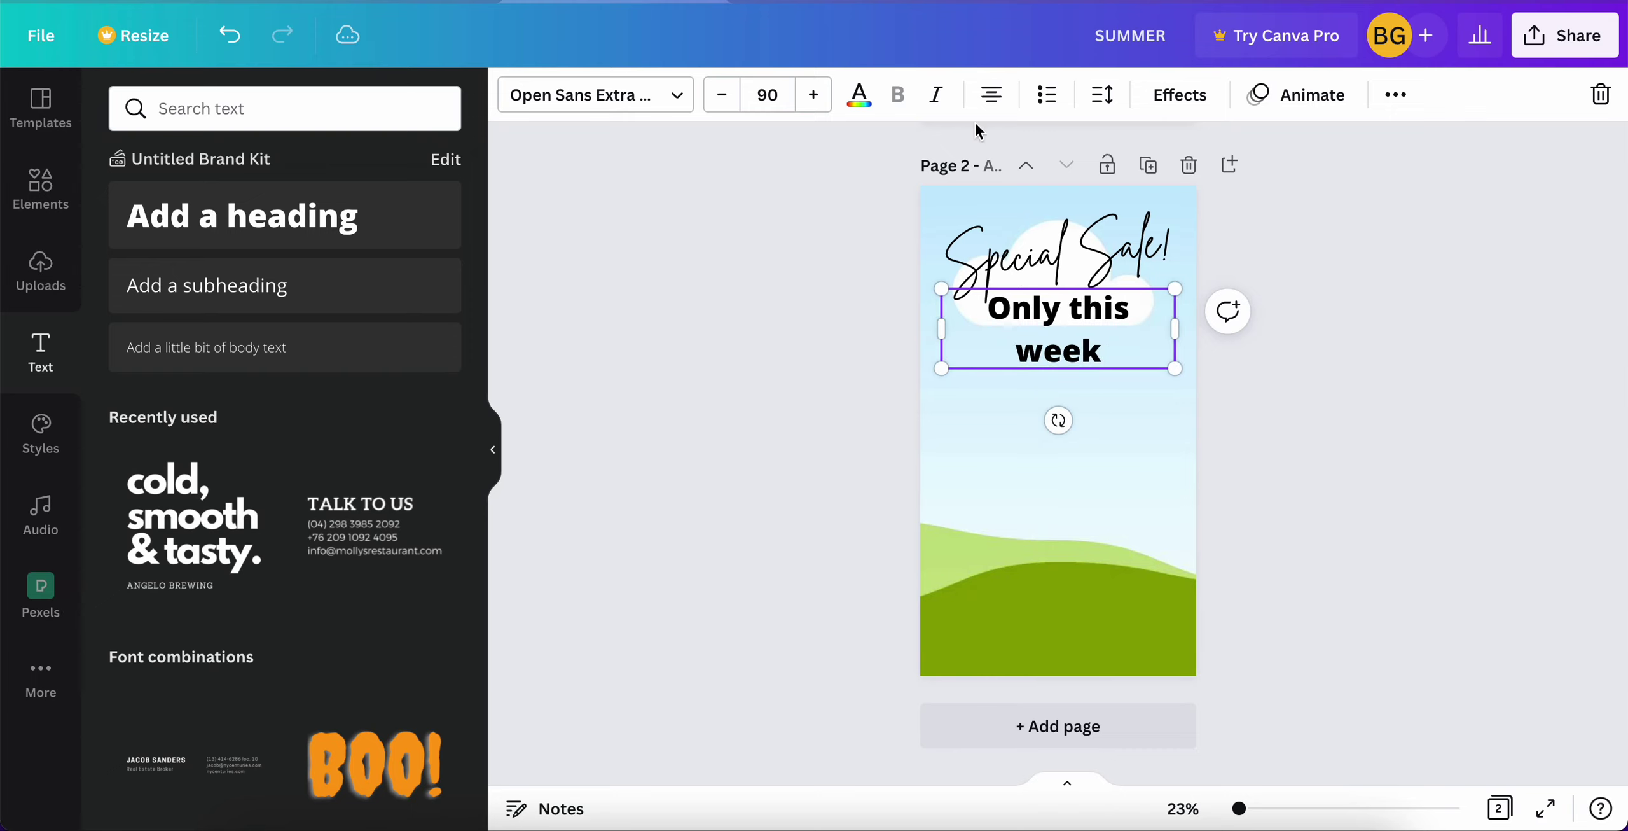
Reduce the "Only this week" text to size 61.
{"action": "left_click", "coordinate": [722, 96]}
{"action": "left_click", "coordinate": [721, 96]}
{"action": "left_click", "coordinate": [721, 96]}
{"action": "left_click", "coordinate": [722, 96]}
{"action": "left_click", "coordinate": [720, 95]}
{"action": "left_click", "coordinate": [720, 95]}
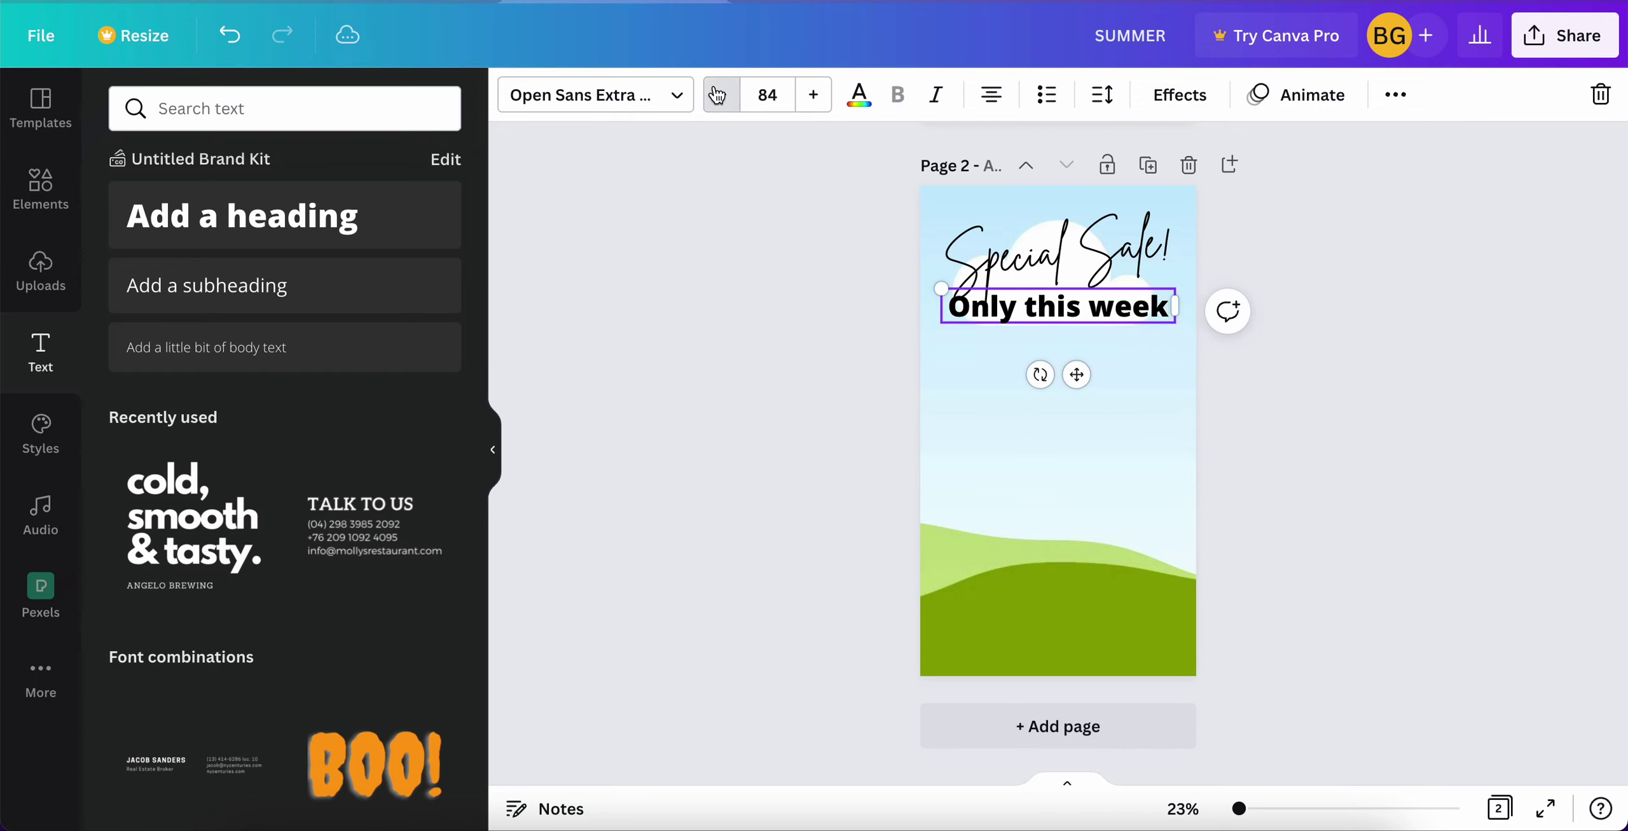
{"action": "left_click", "coordinate": [719, 95]}
{"action": "left_click", "coordinate": [717, 94]}
{"action": "left_click", "coordinate": [718, 94]}
{"action": "left_click", "coordinate": [717, 94]}
{"action": "left_click", "coordinate": [717, 94]}
{"action": "left_click", "coordinate": [717, 94]}
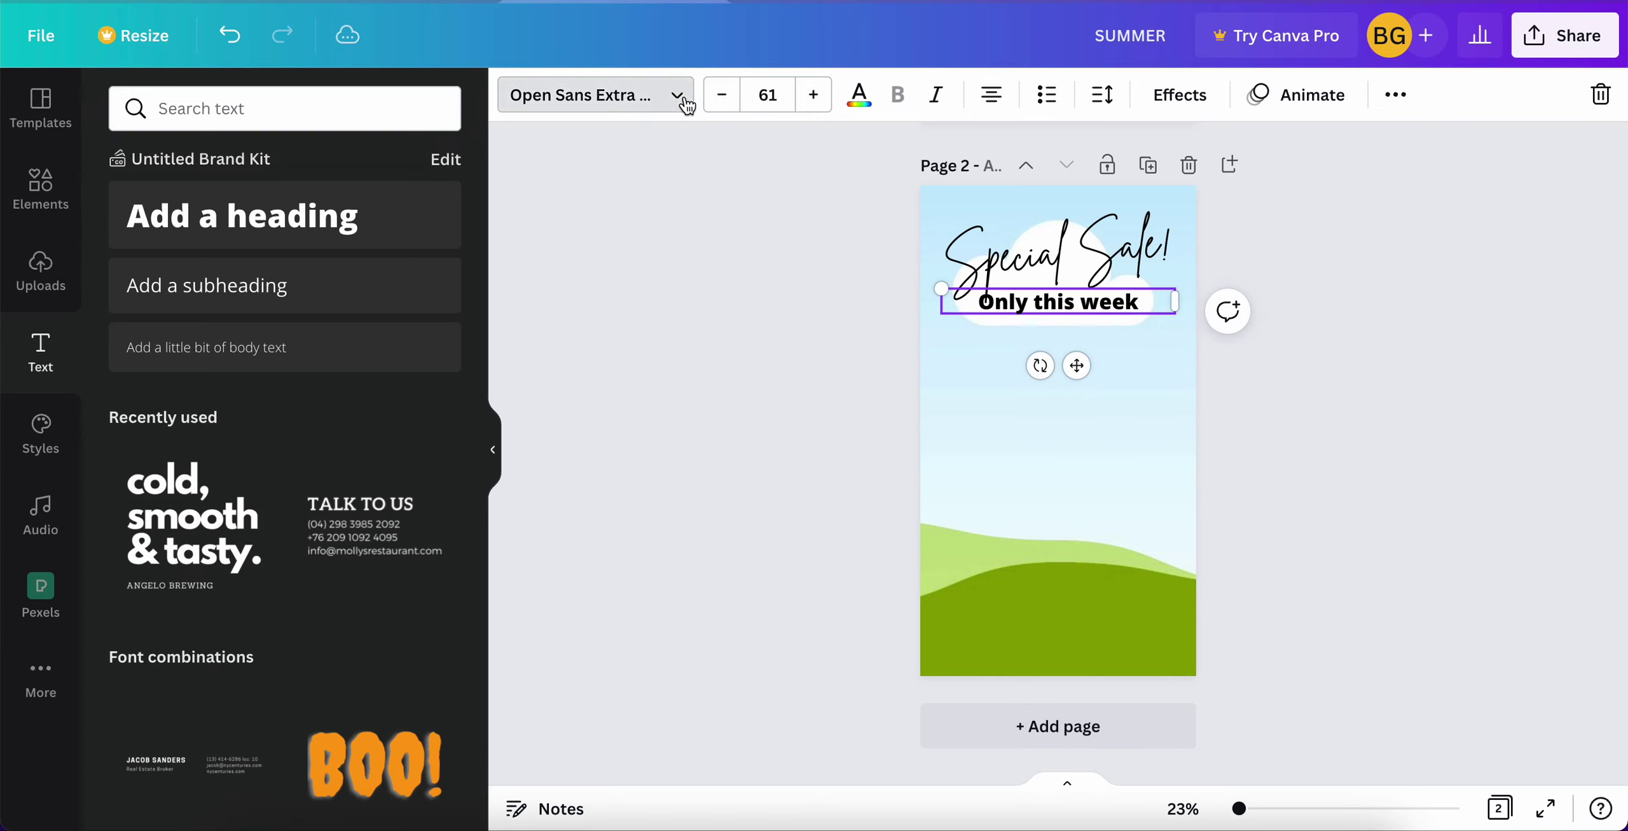
Change the font of the "Only this week" text to DM Serif Display.
{"action": "left_click", "coordinate": [679, 98]}
{"action": "scroll", "coordinate": [289, 541], "scroll_direction": "down", "scroll_amount": 1}
{"action": "scroll", "coordinate": [289, 540], "scroll_direction": "up", "scroll_amount": 1}
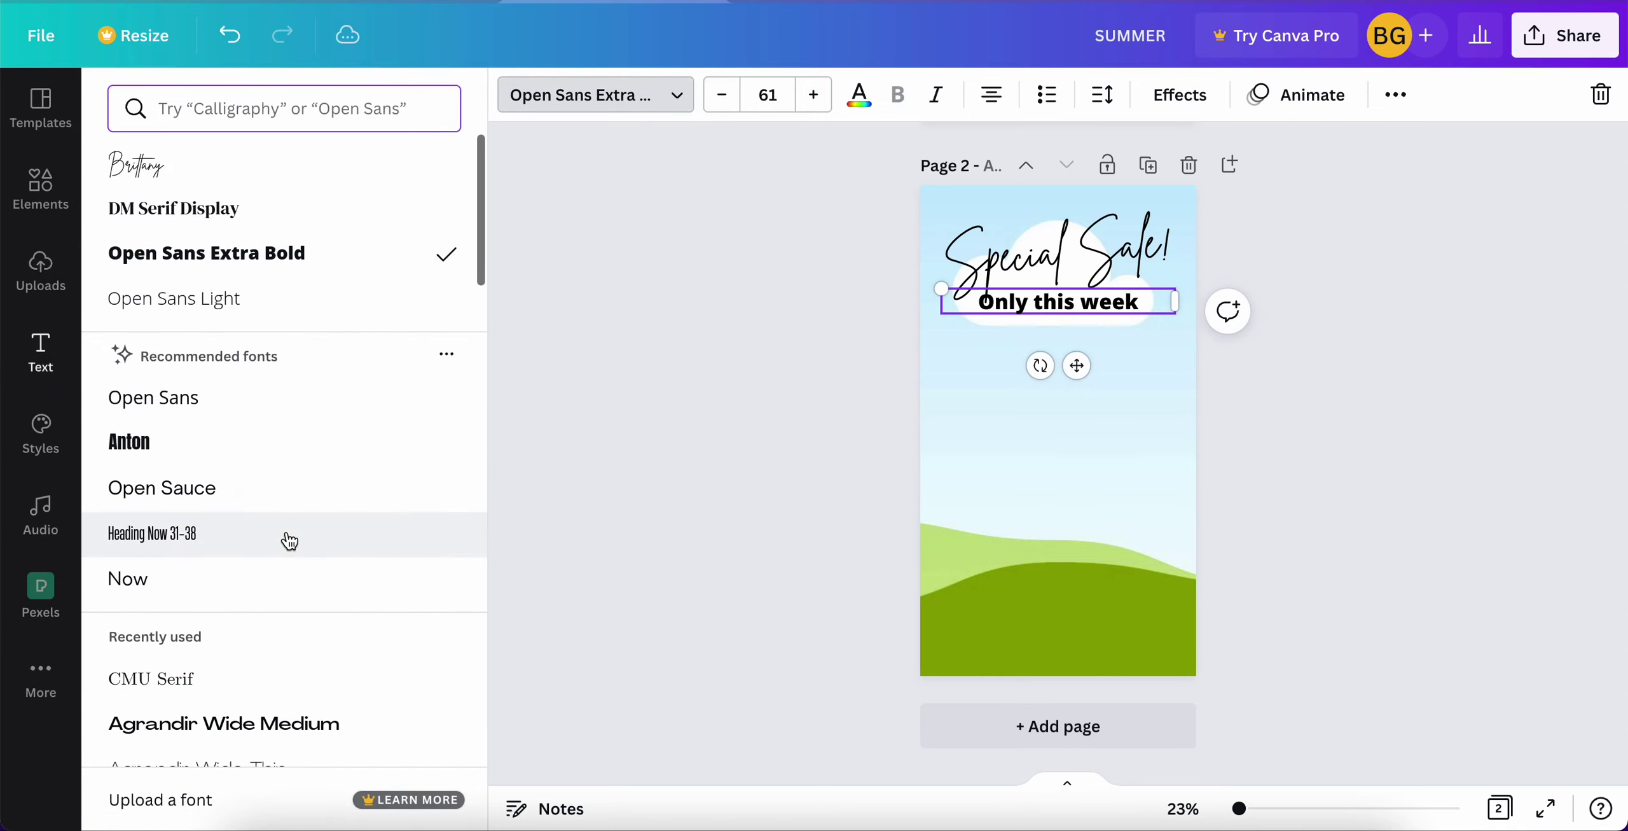
{"action": "left_click", "coordinate": [236, 215]}
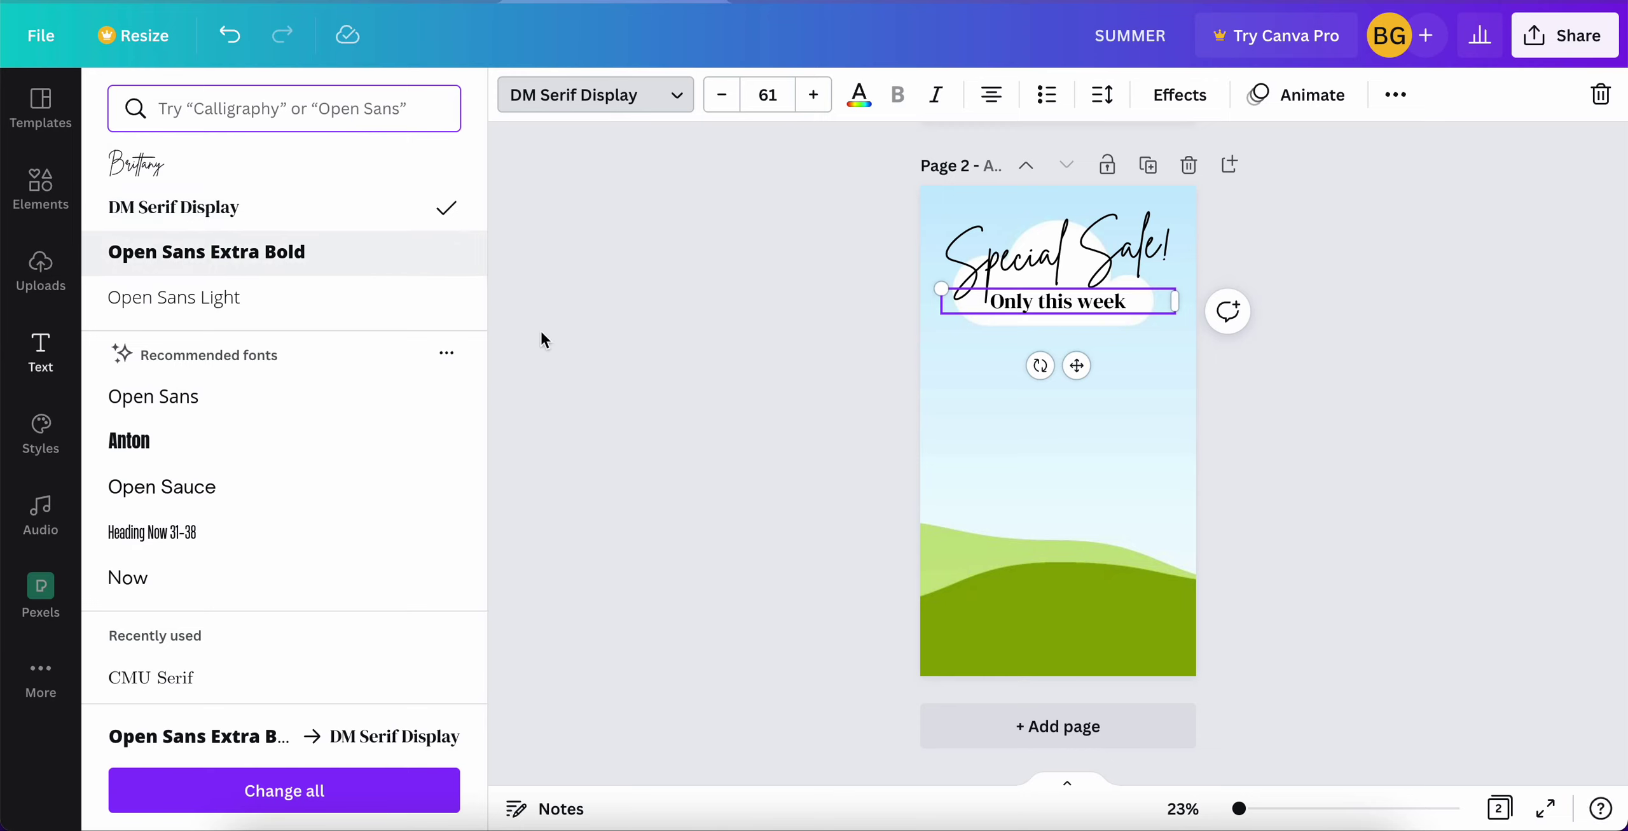
Copy the SHOP NOW button from the first page and paste it onto page 2.
{"action": "scroll", "coordinate": [647, 410], "scroll_direction": "up", "scroll_amount": 4}
{"action": "left_click", "coordinate": [1172, 316]}
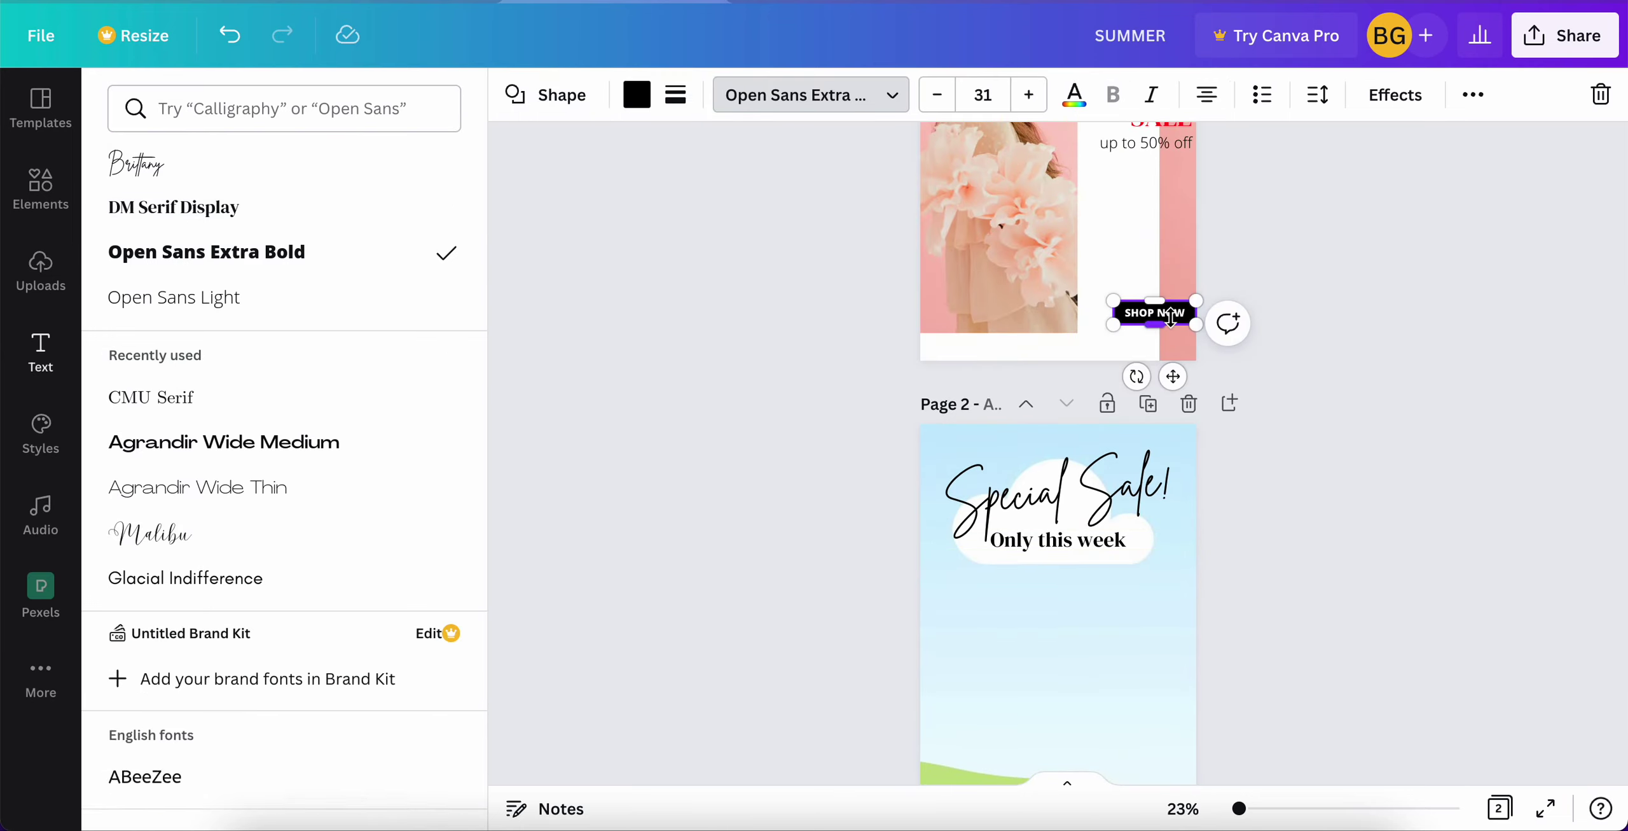
{"action": "left_click", "coordinate": [1012, 625]}
{"action": "scroll", "coordinate": [1012, 624], "scroll_direction": "down", "scroll_amount": 3}
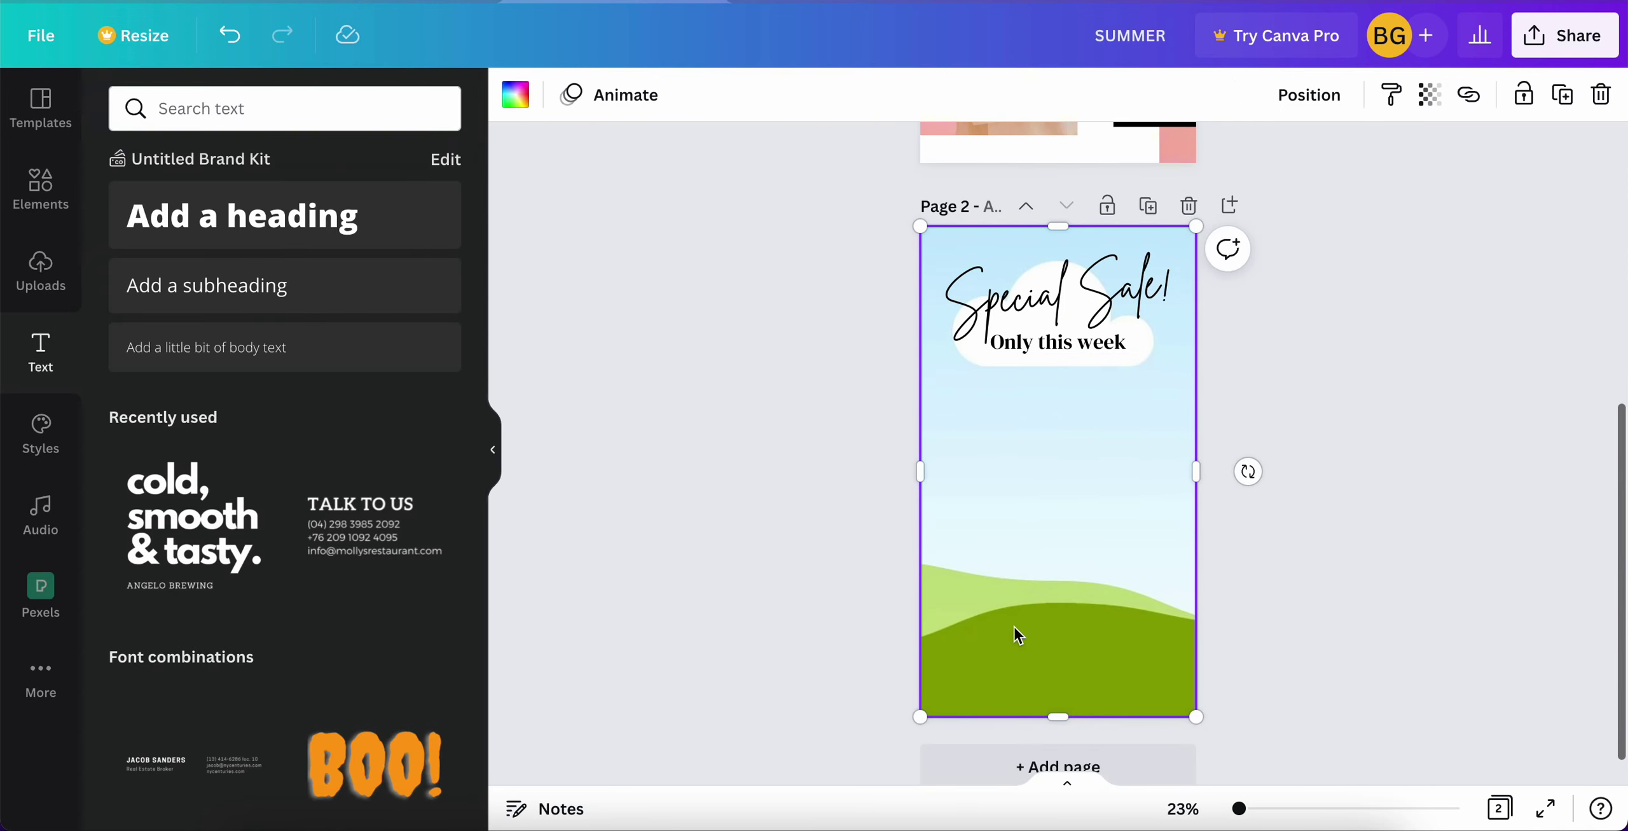
{"action": "key", "text": "ctrl+v"}
Place the copied button centred below "Only this week" and change its label to "up to 50% OFF".
{"action": "left_click_drag", "start_coordinate": [1152, 649], "coordinate": [1065, 389]}
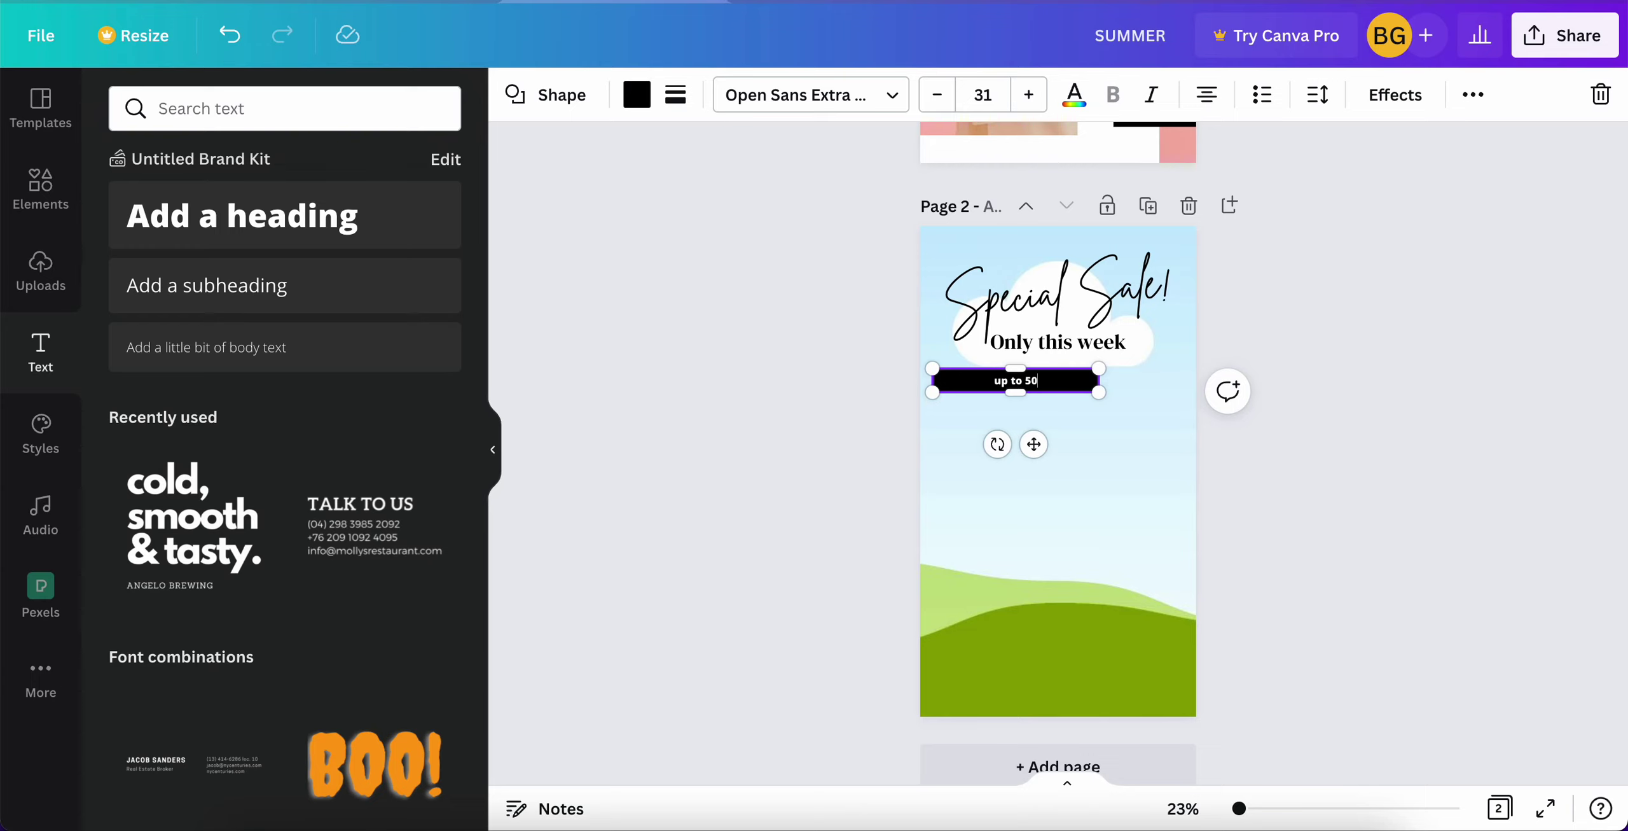
{"action": "type", "text": "FF"}
{"action": "left_click_drag", "start_coordinate": [1034, 444], "coordinate": [1068, 454]}
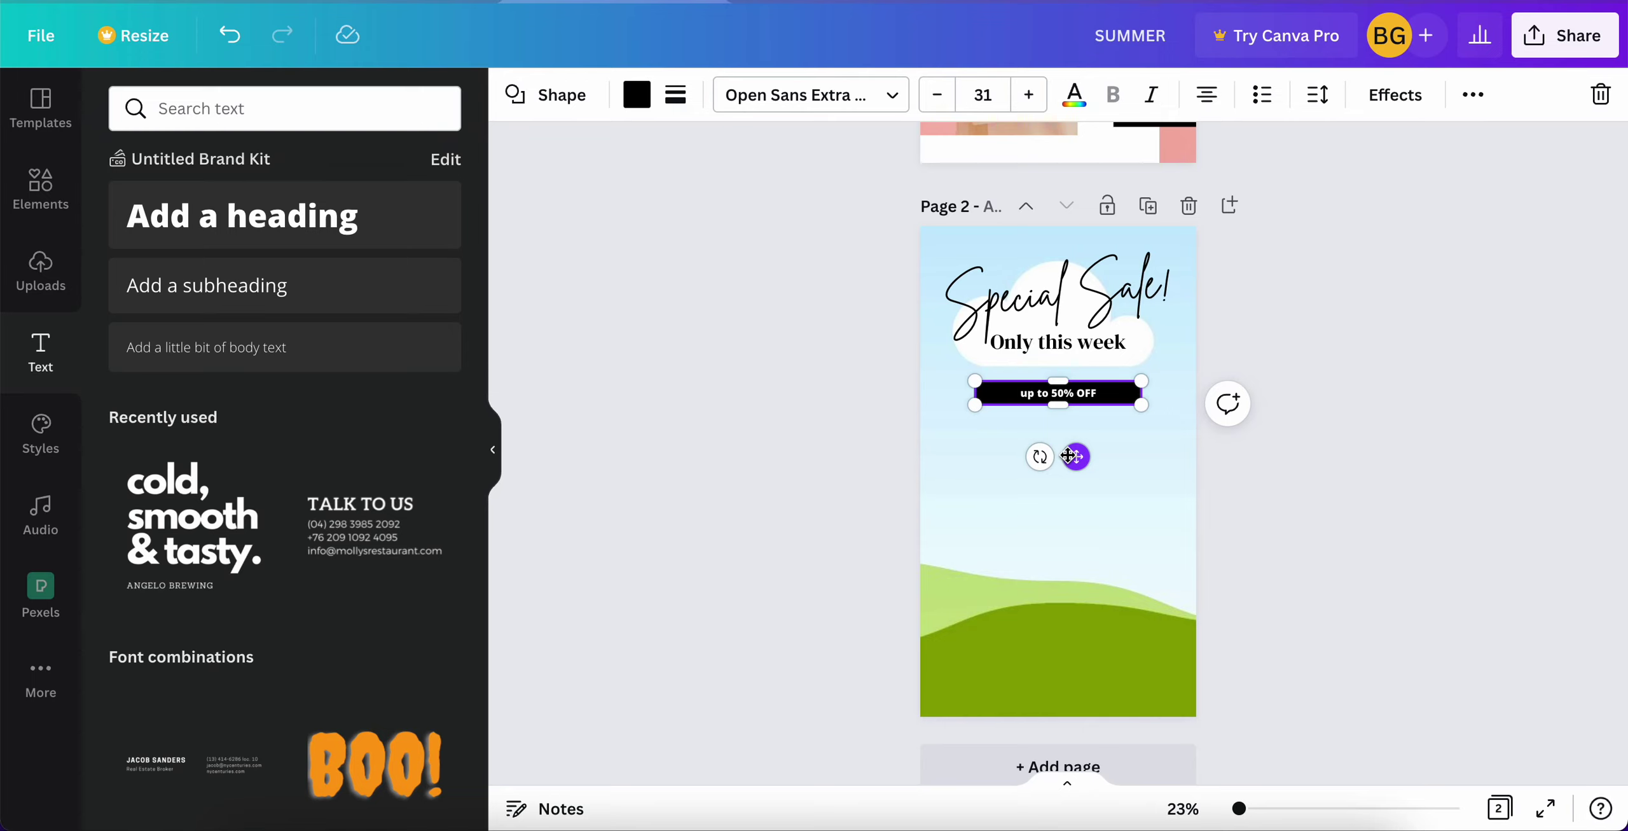
{"action": "left_click", "coordinate": [1099, 519]}
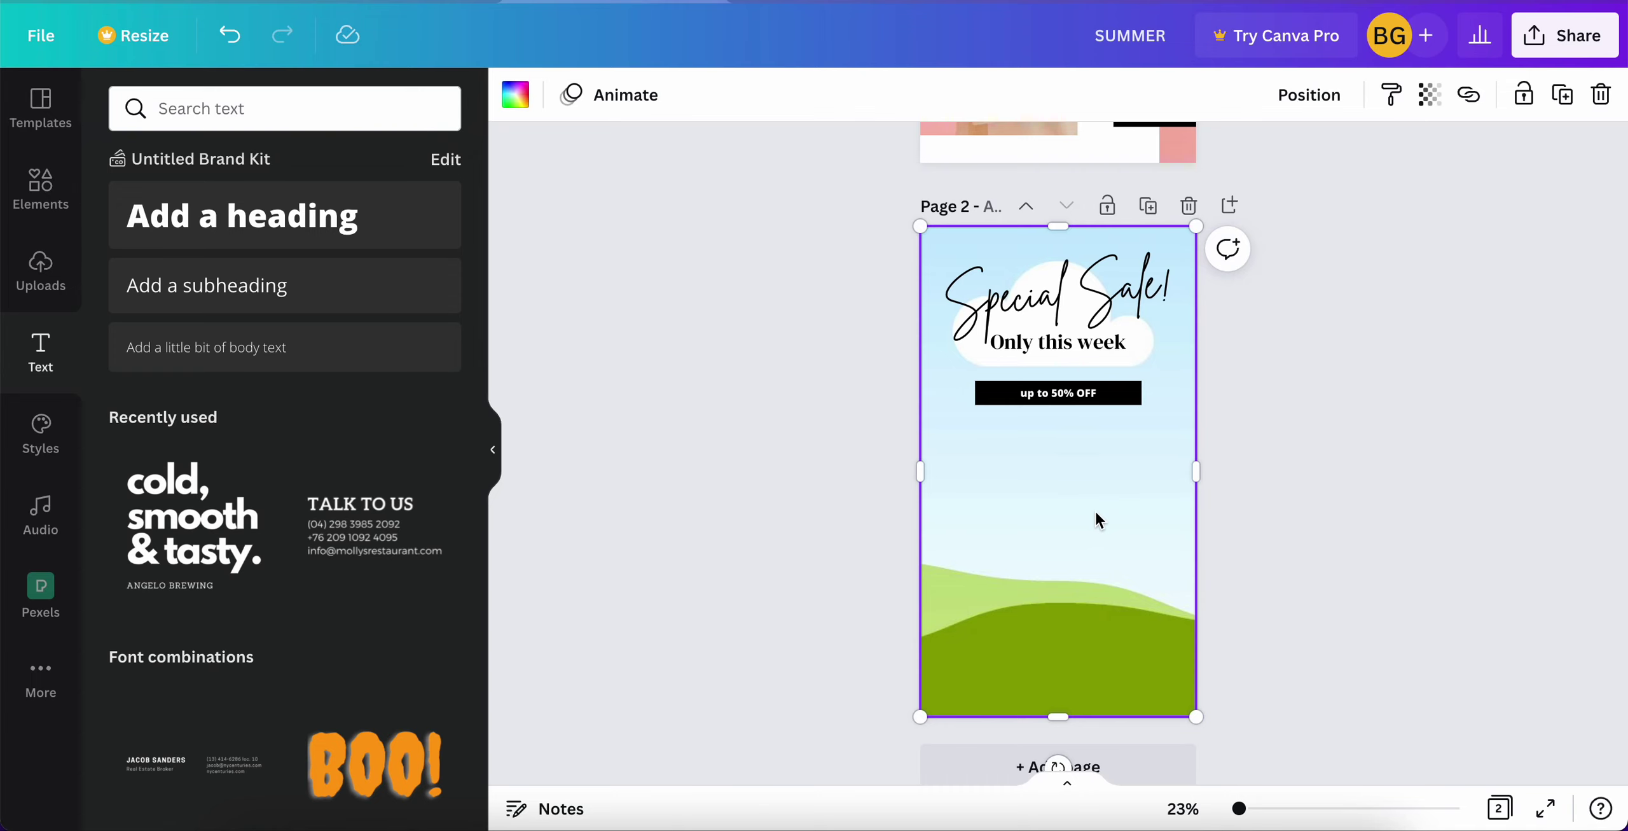
{"action": "key", "text": "ctrl+v"}
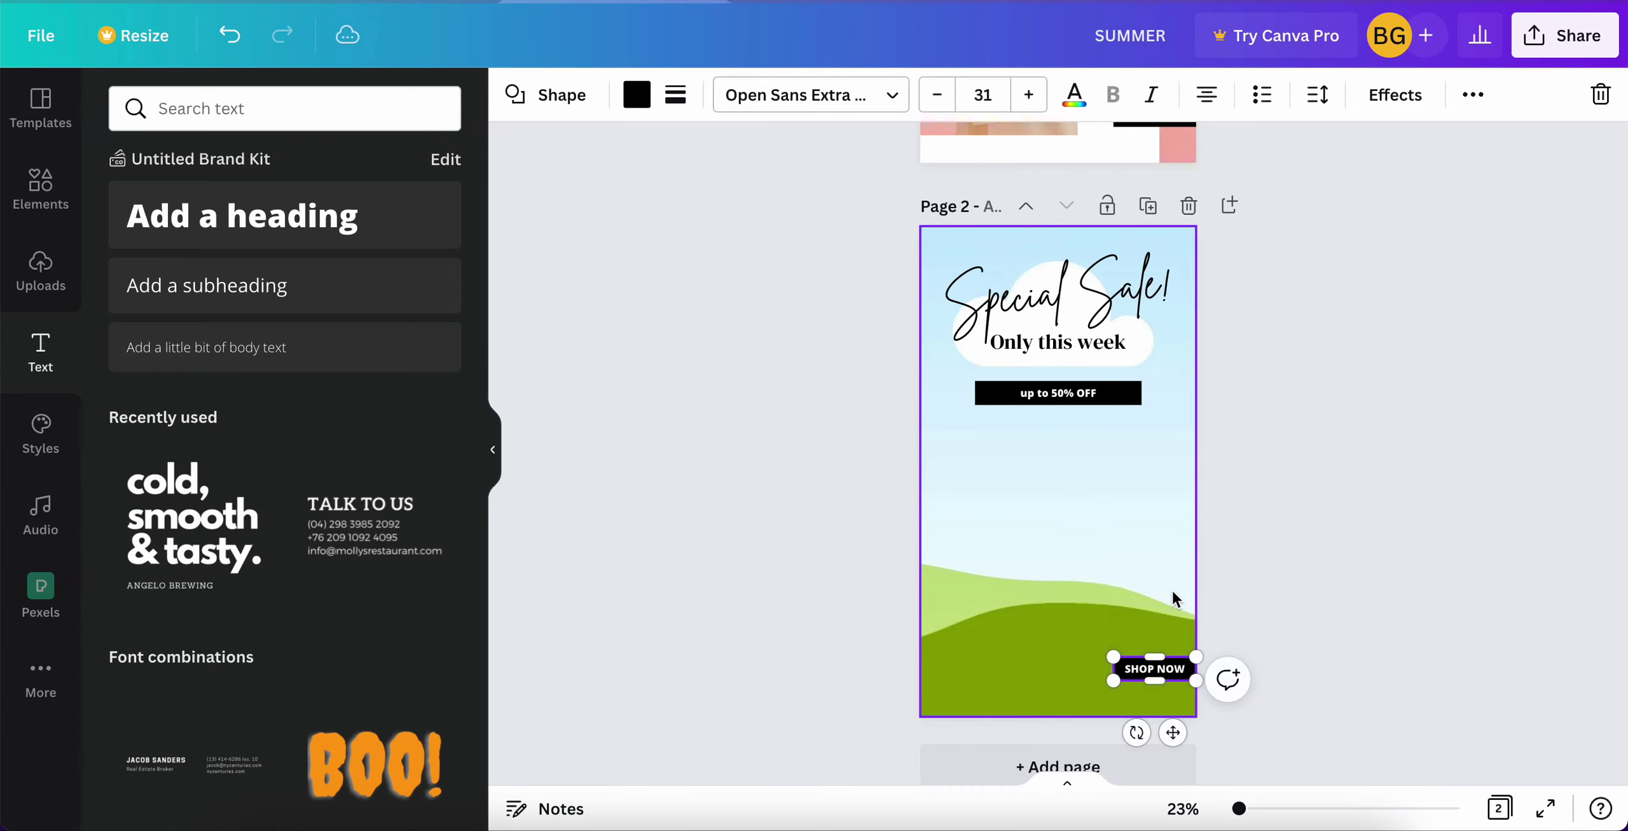
{"action": "key", "text": "ctrl+z"}
{"action": "left_click_drag", "start_coordinate": [1062, 397], "coordinate": [1015, 678]}
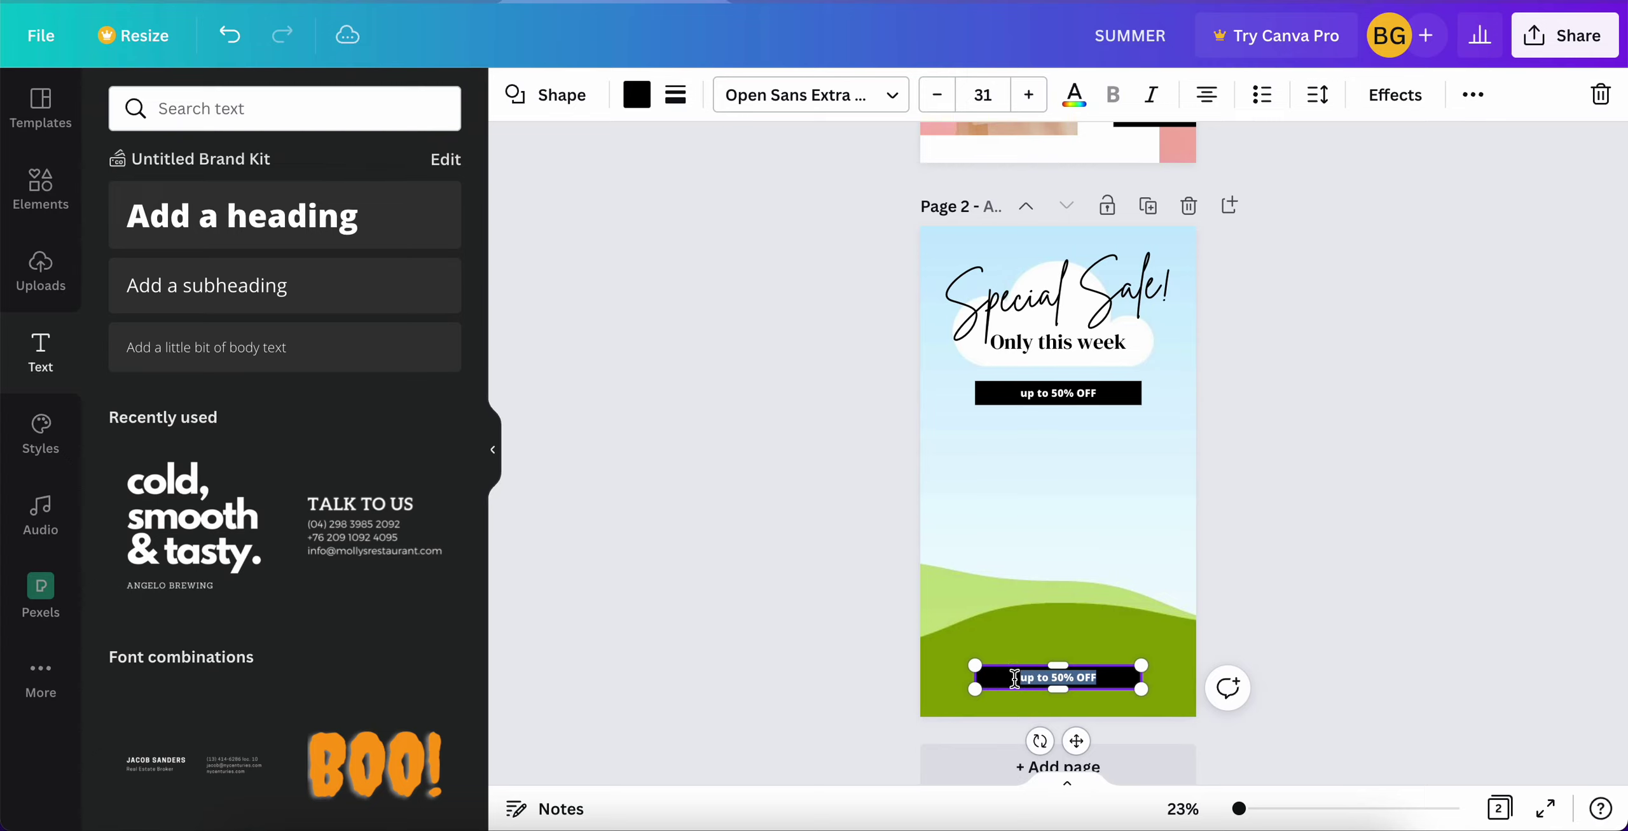
{"action": "type", "text": "www.website"}
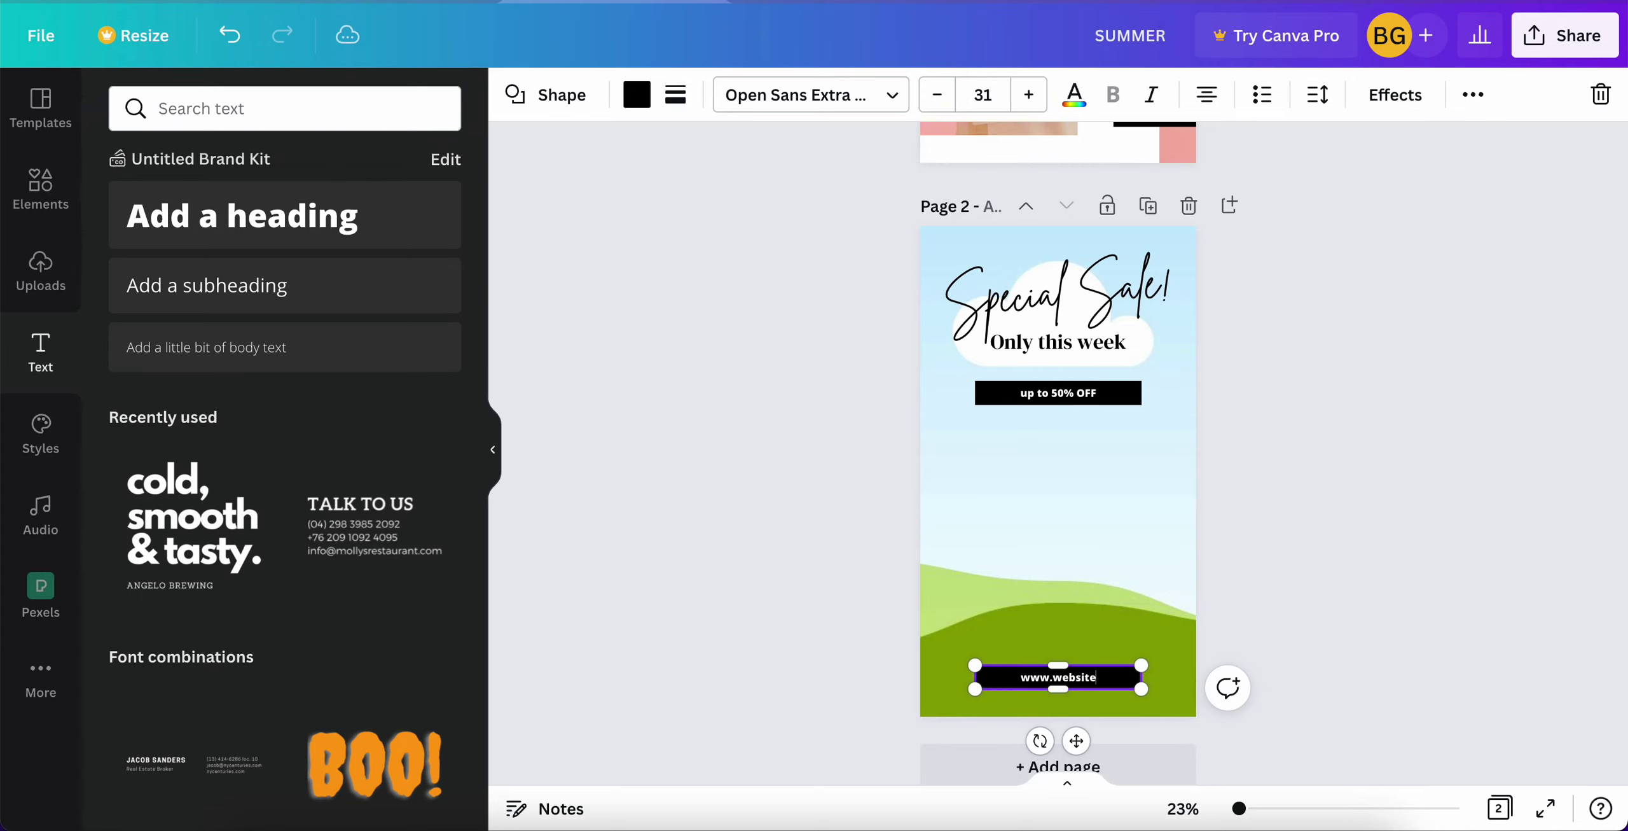
{"action": "type", "text": ".com"}
{"action": "left_click", "coordinate": [946, 594]}
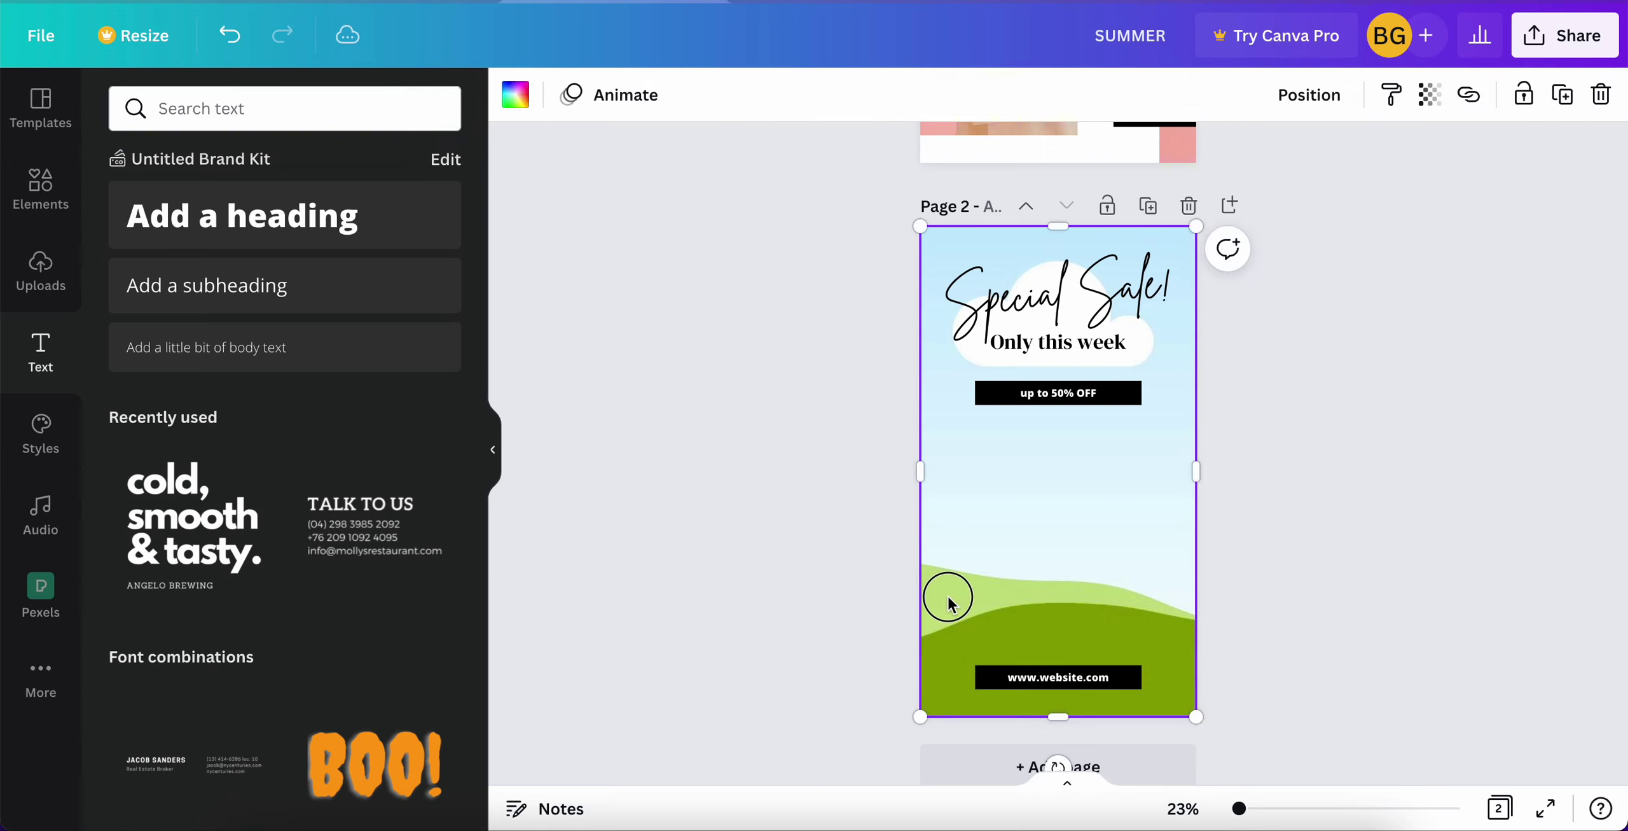
{"action": "left_click", "coordinate": [1036, 685]}
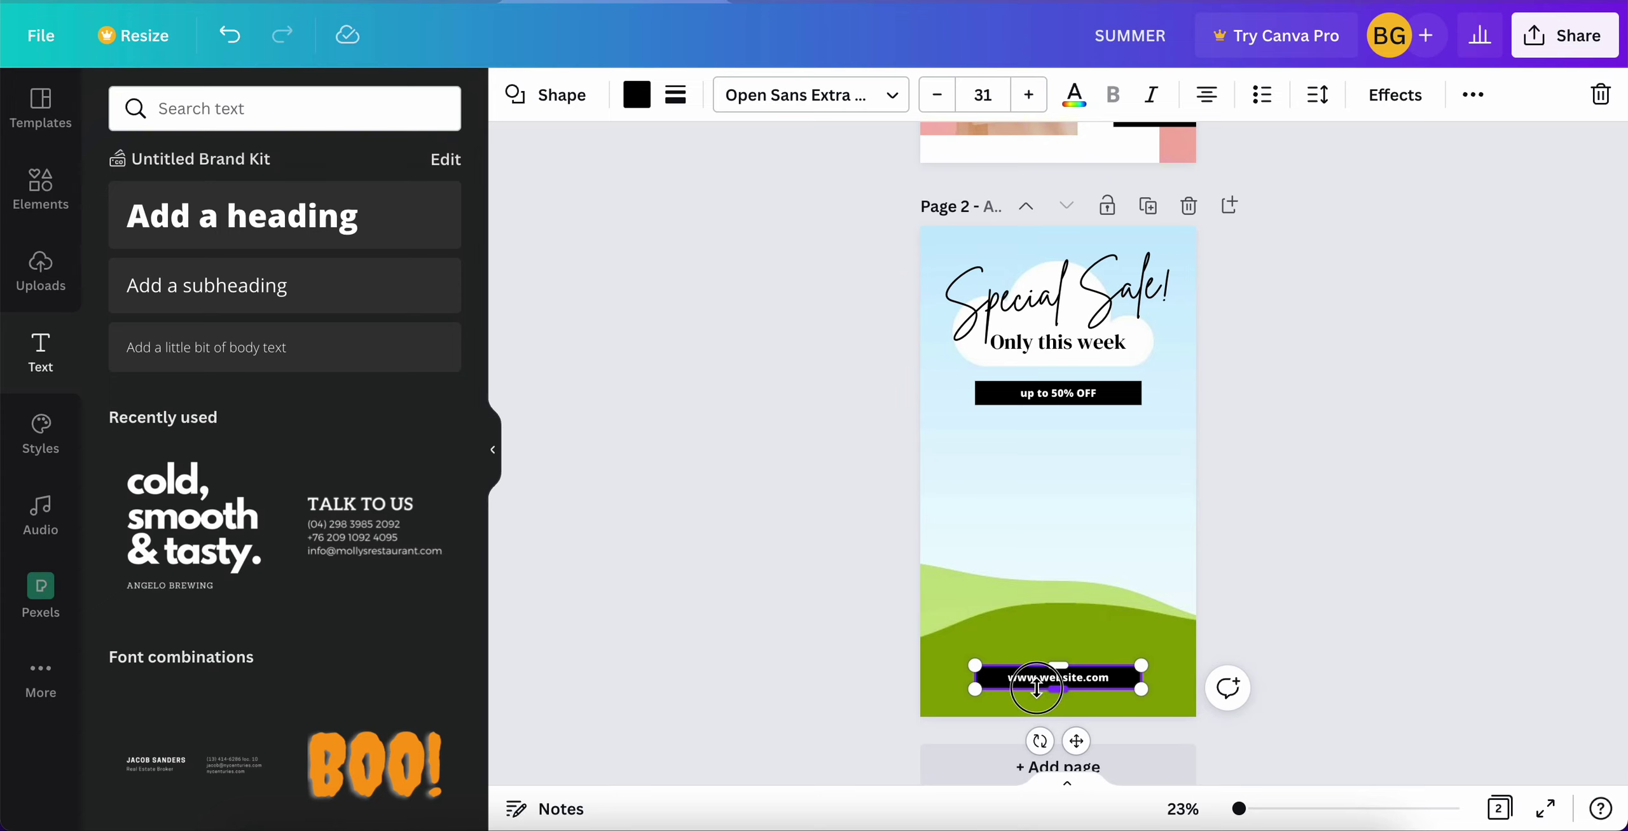
{"action": "left_click_drag", "start_coordinate": [1037, 684], "coordinate": [1037, 686]}
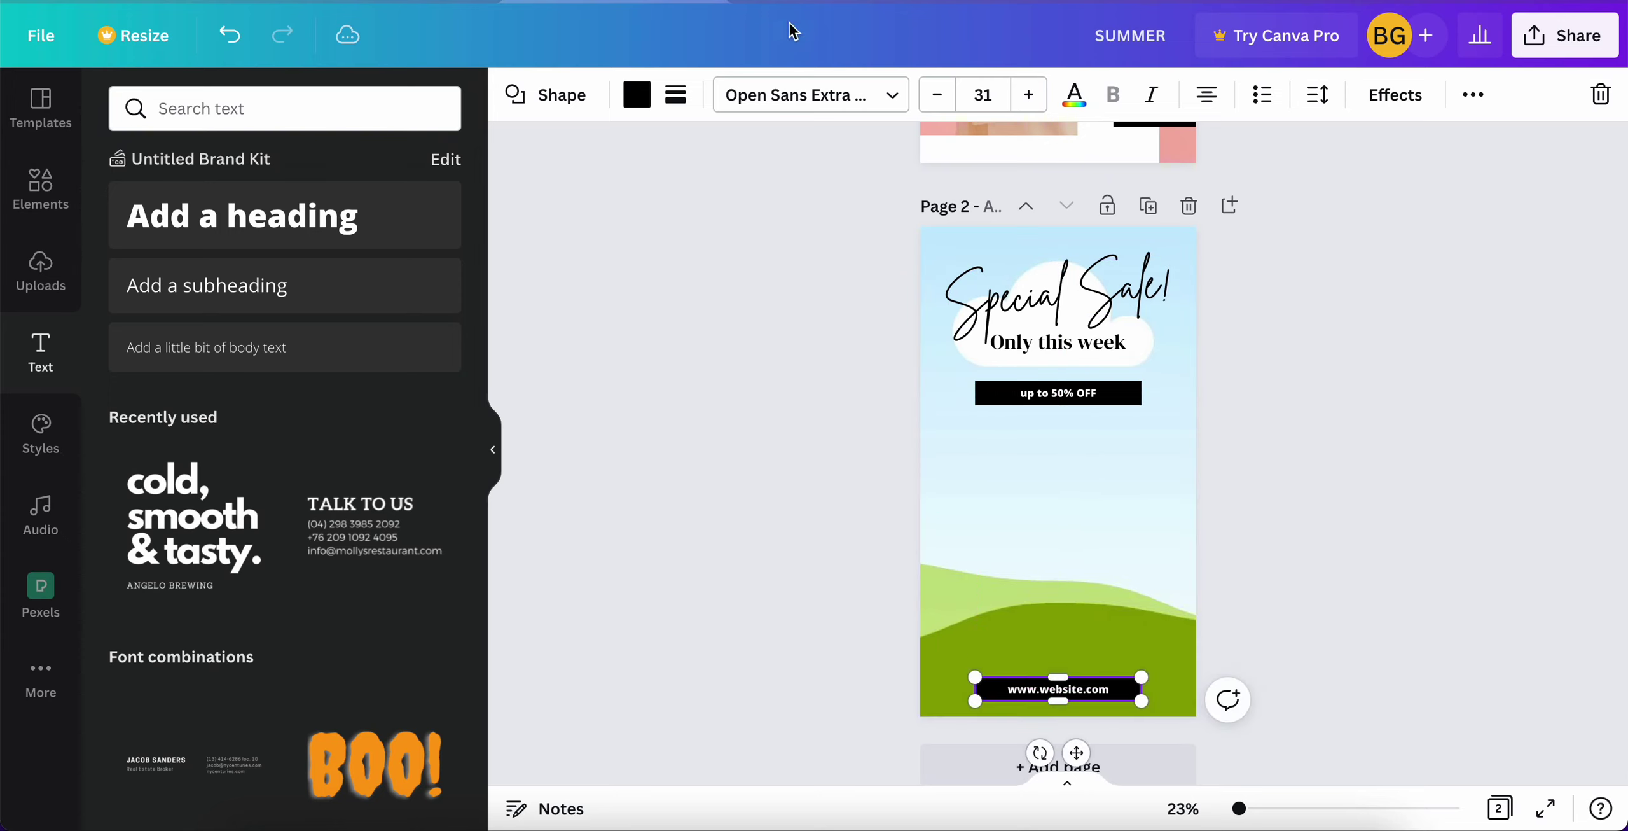
{"action": "left_click", "coordinate": [802, 95]}
{"action": "left_click", "coordinate": [257, 302]}
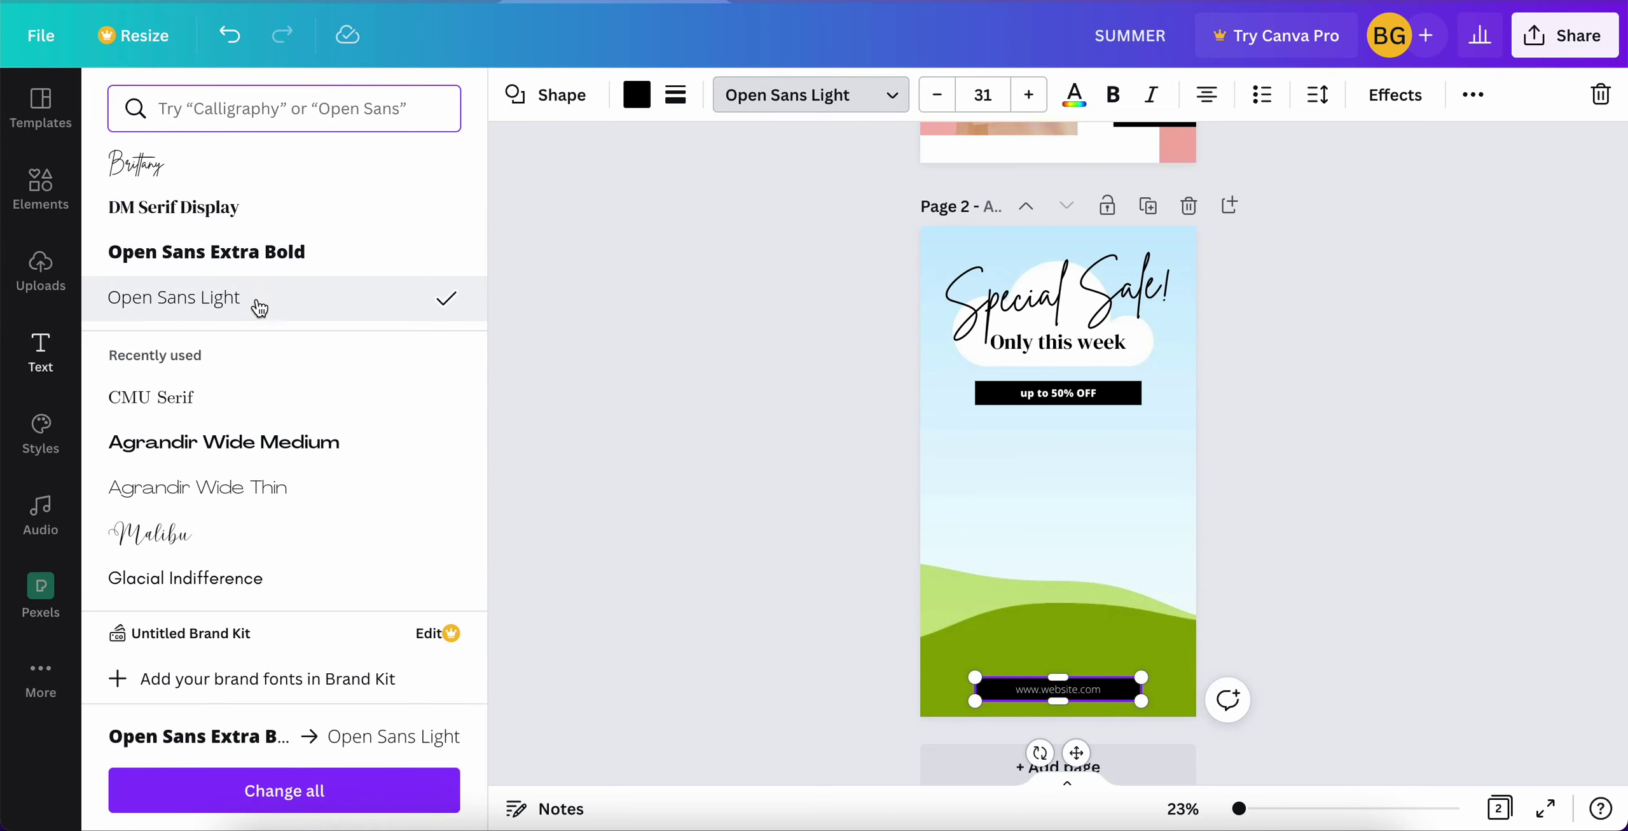
{"action": "left_click", "coordinate": [591, 538]}
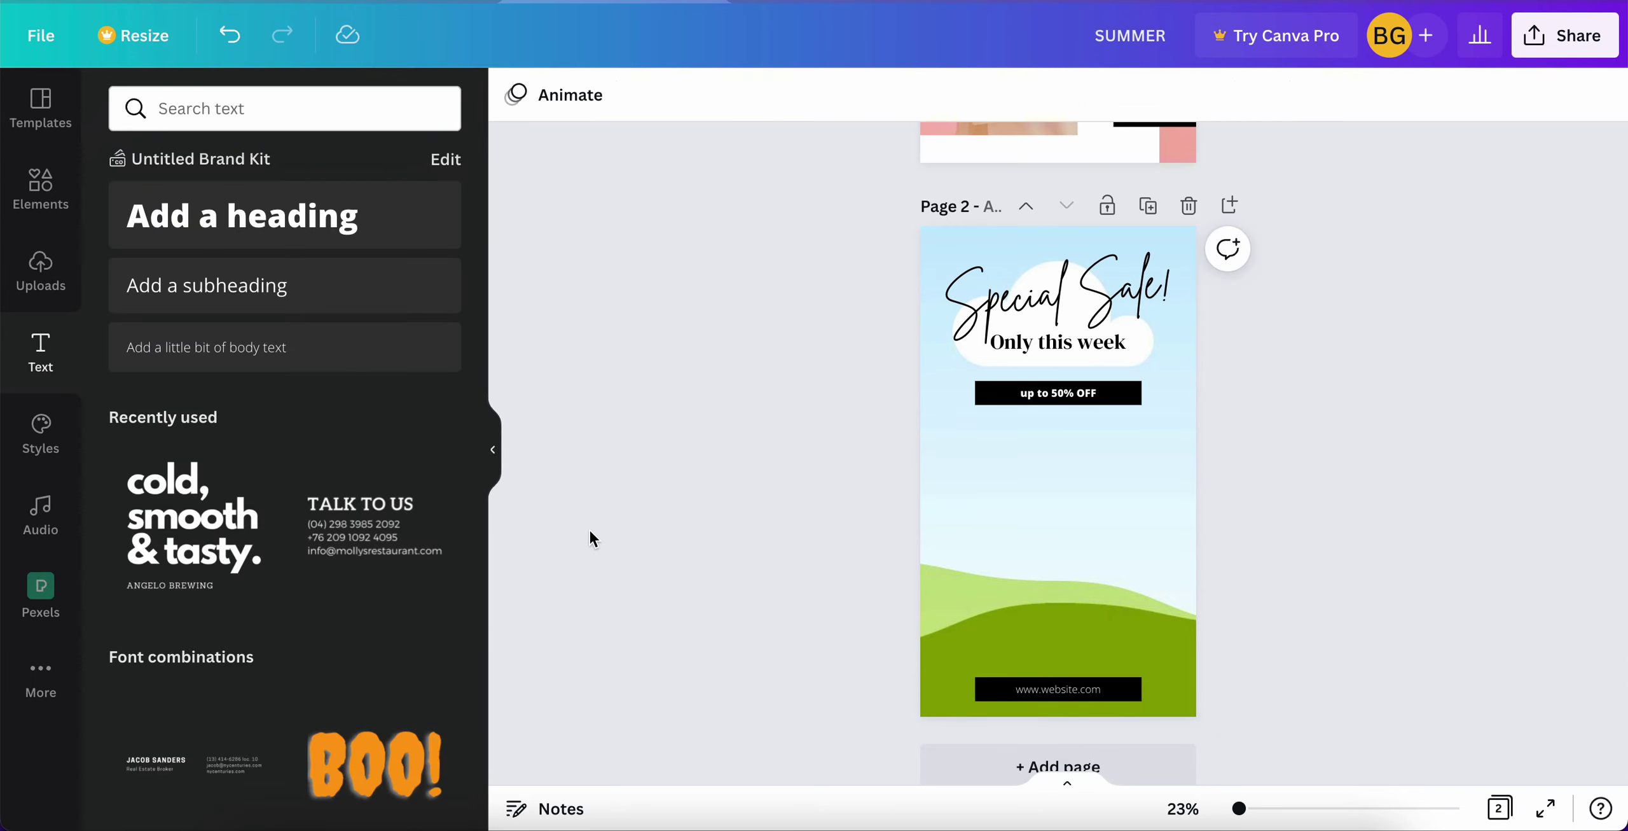
Try the Pexels photos of the woman in the yellow top and the black-and-white portrait as the page 2 background.
{"action": "left_click", "coordinate": [41, 588]}
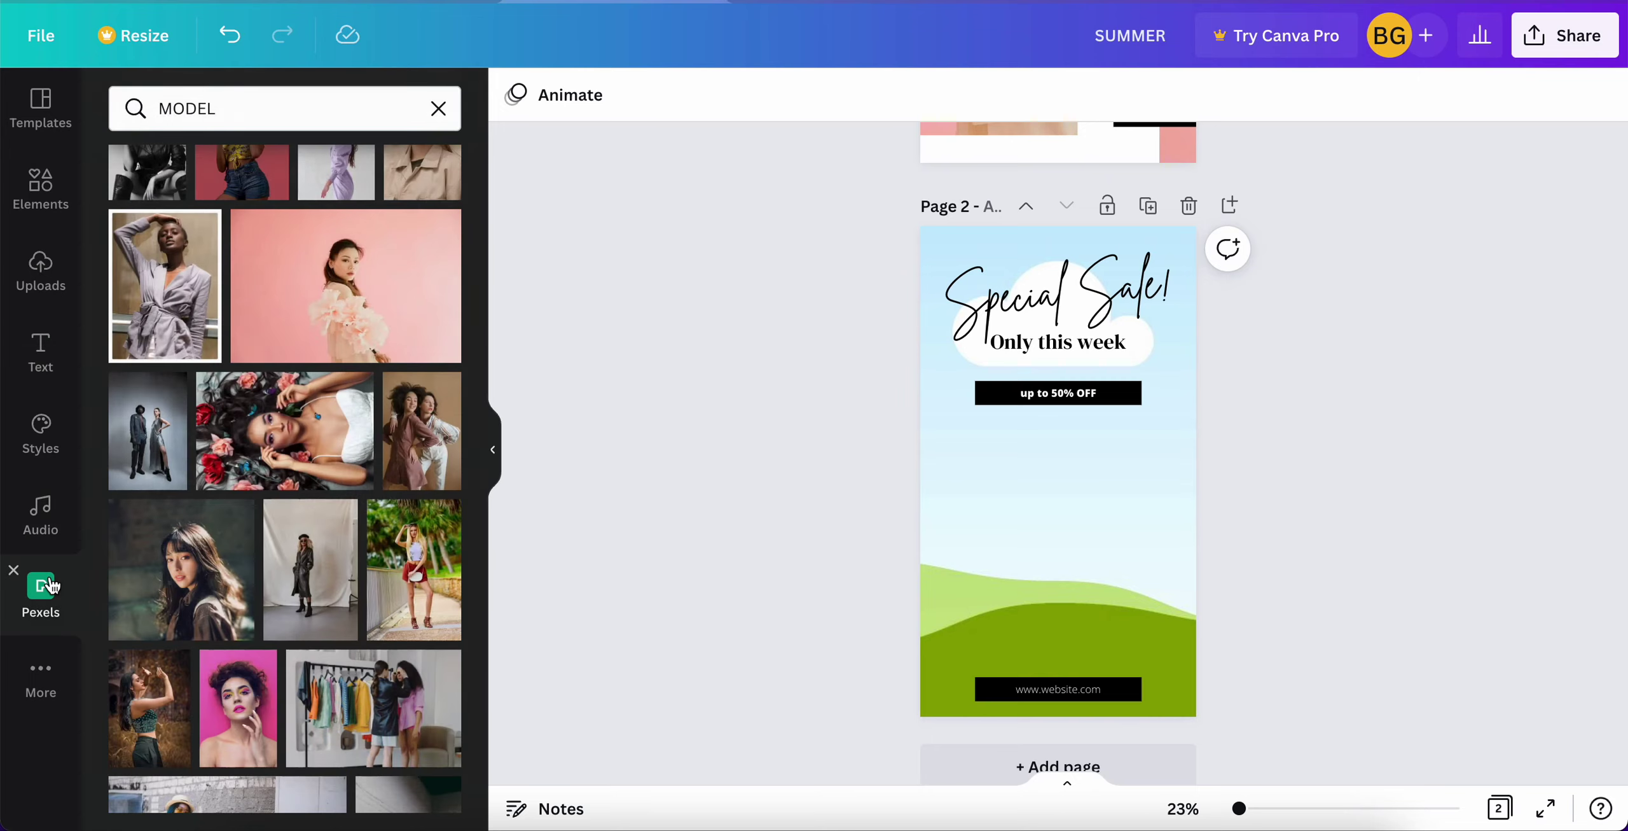
{"action": "left_click_drag", "start_coordinate": [227, 710], "coordinate": [215, 667]}
{"action": "scroll", "coordinate": [304, 607], "scroll_direction": "down", "scroll_amount": 8}
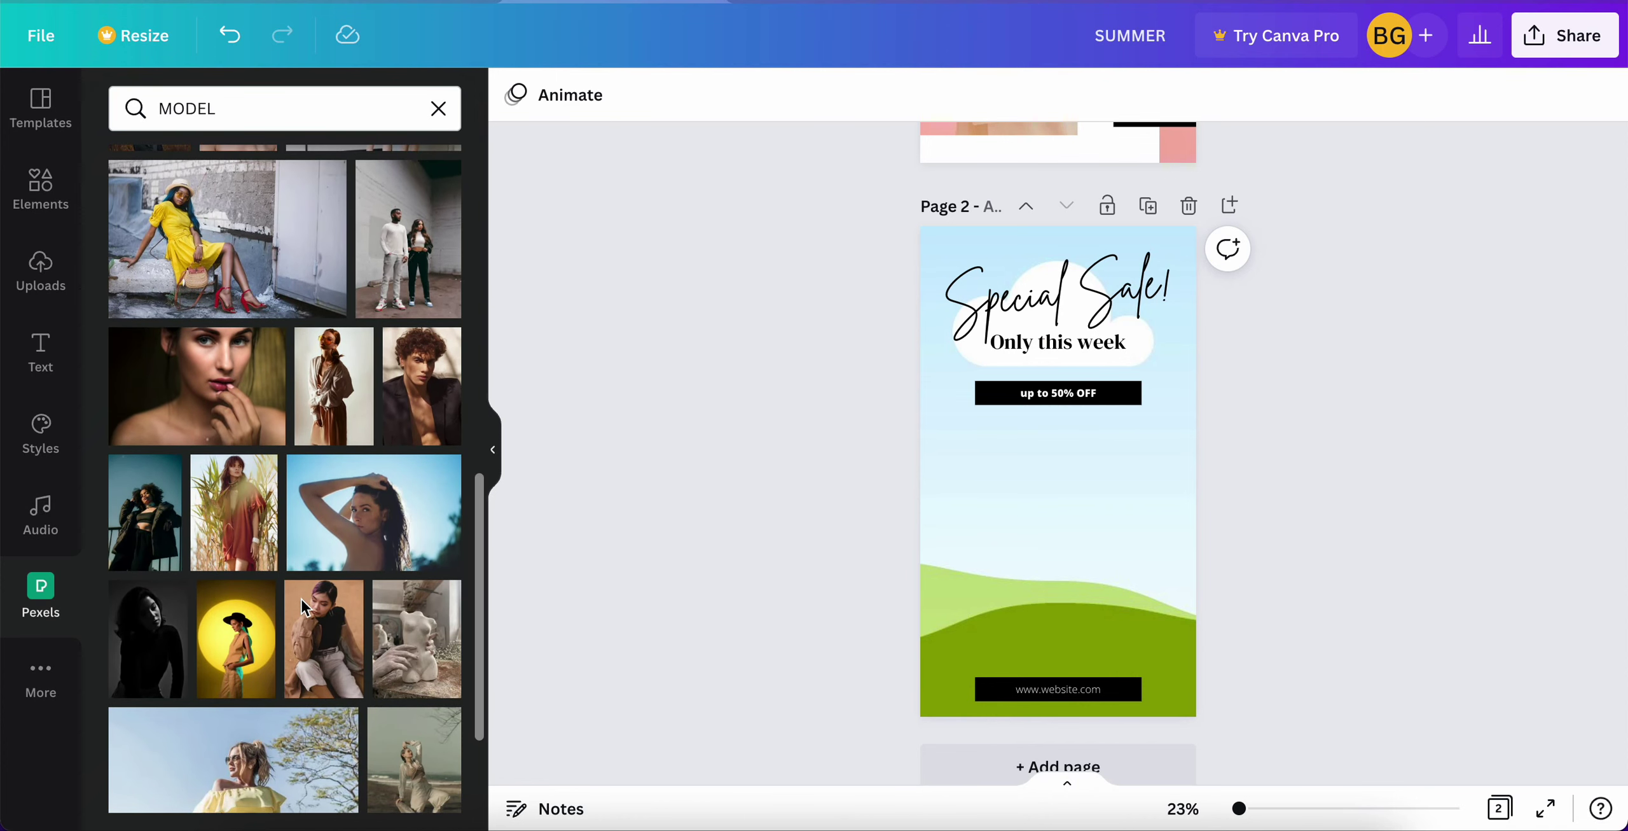
{"action": "scroll", "coordinate": [301, 601], "scroll_direction": "down", "scroll_amount": 4}
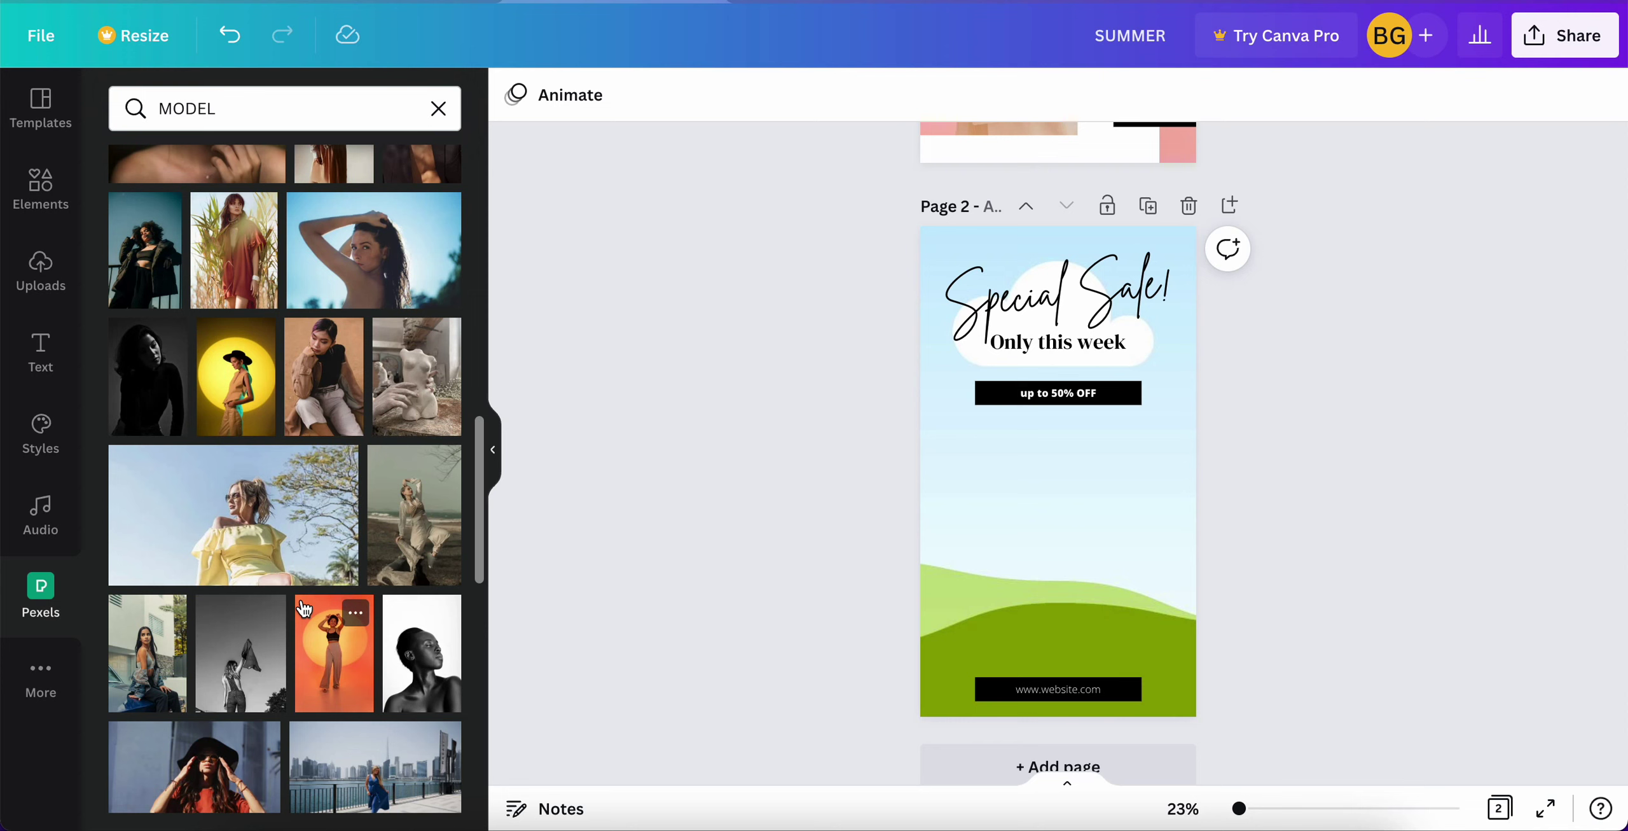
{"action": "left_click_drag", "start_coordinate": [255, 528], "coordinate": [936, 582]}
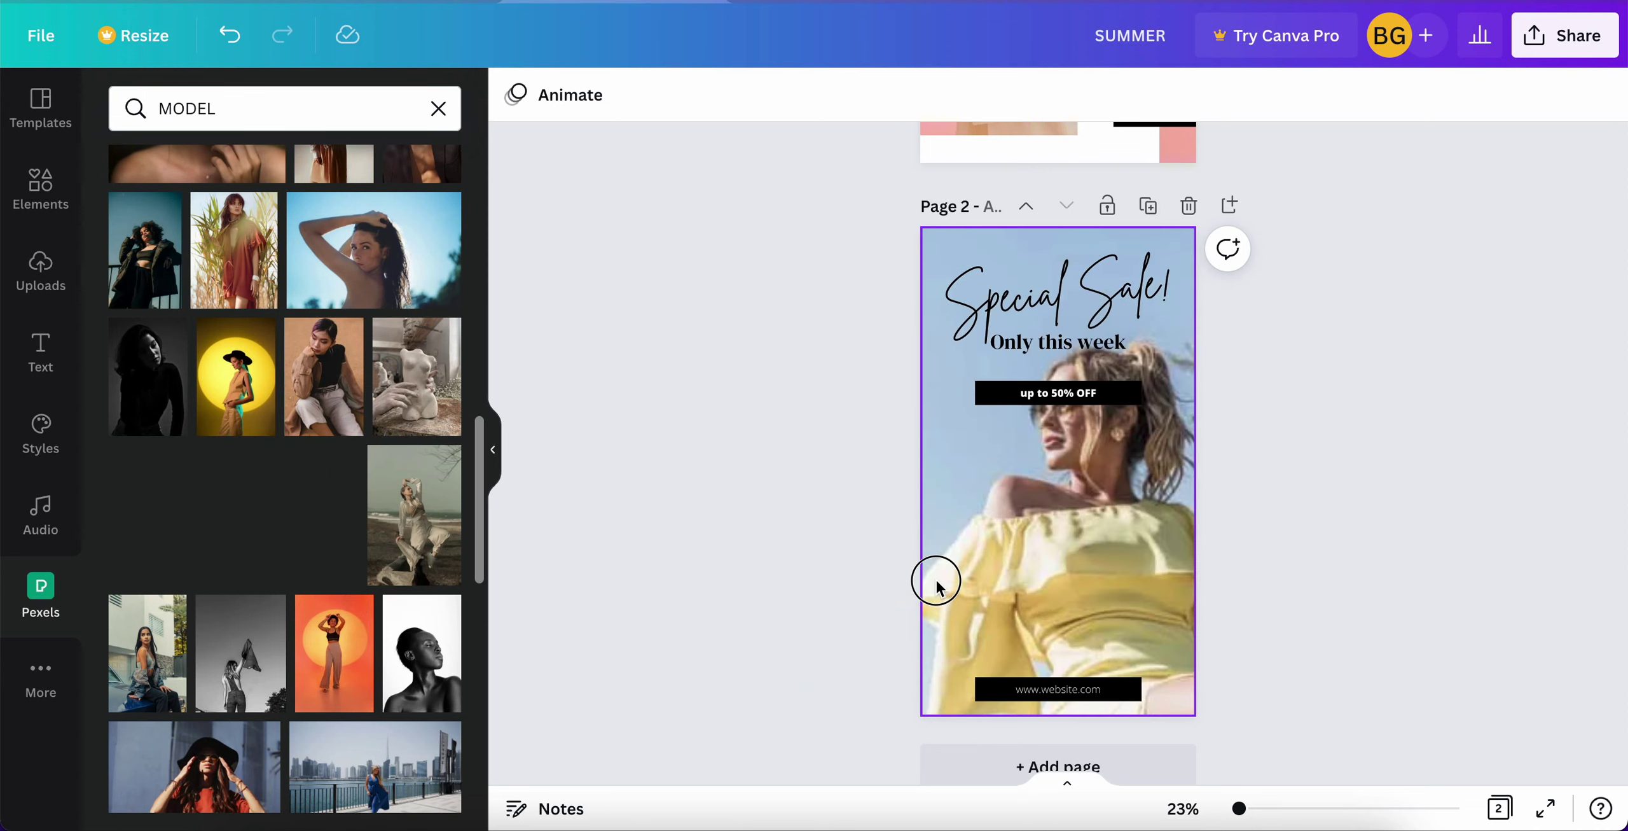
{"action": "left_click", "coordinate": [939, 583]}
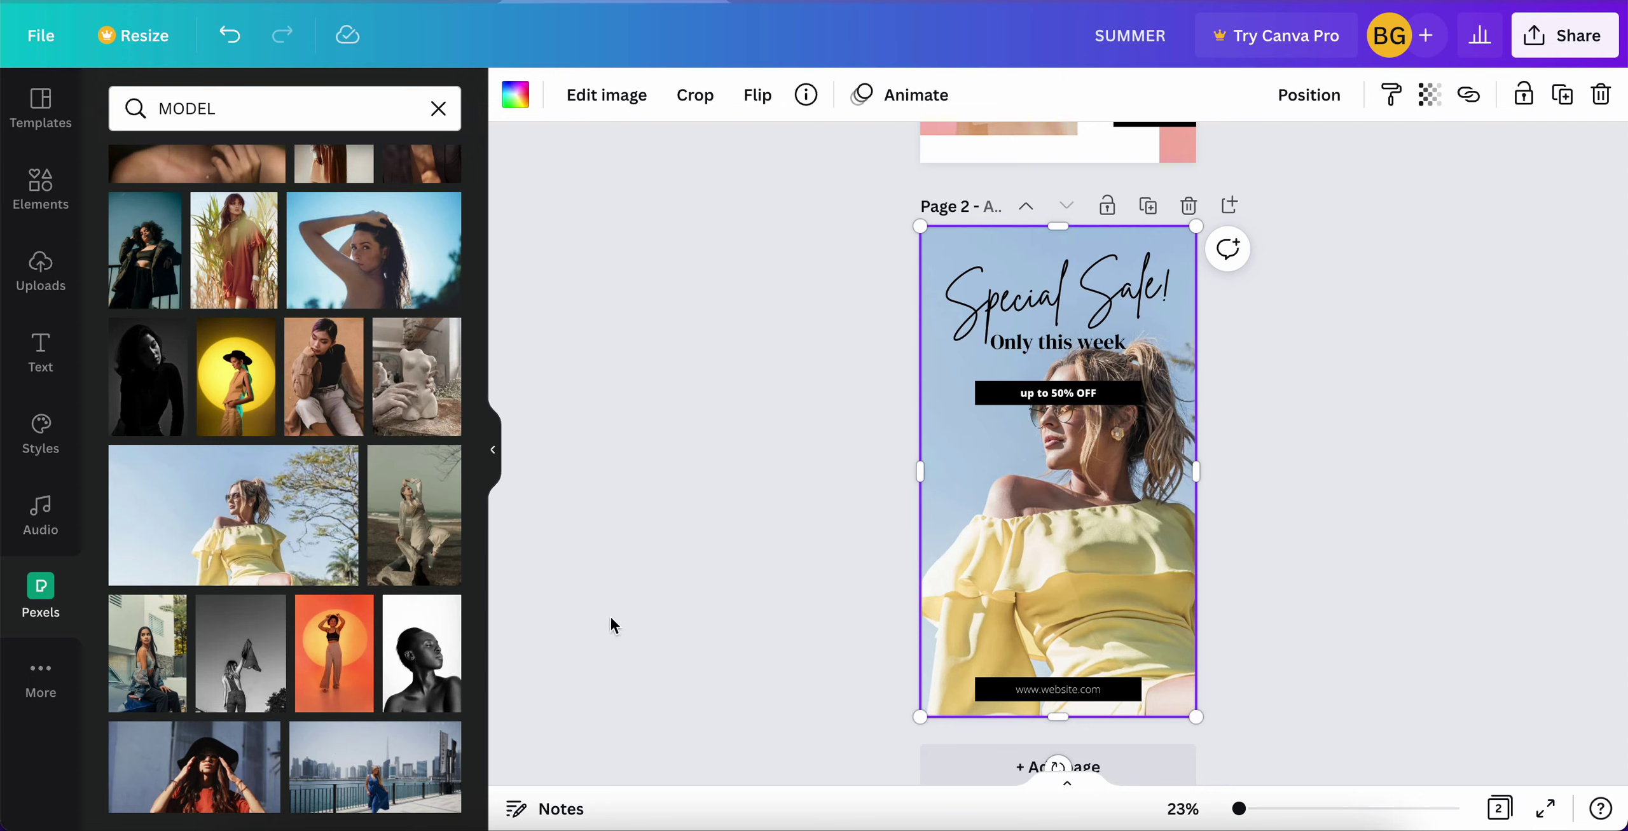
{"action": "left_click_drag", "start_coordinate": [445, 639], "coordinate": [1013, 547]}
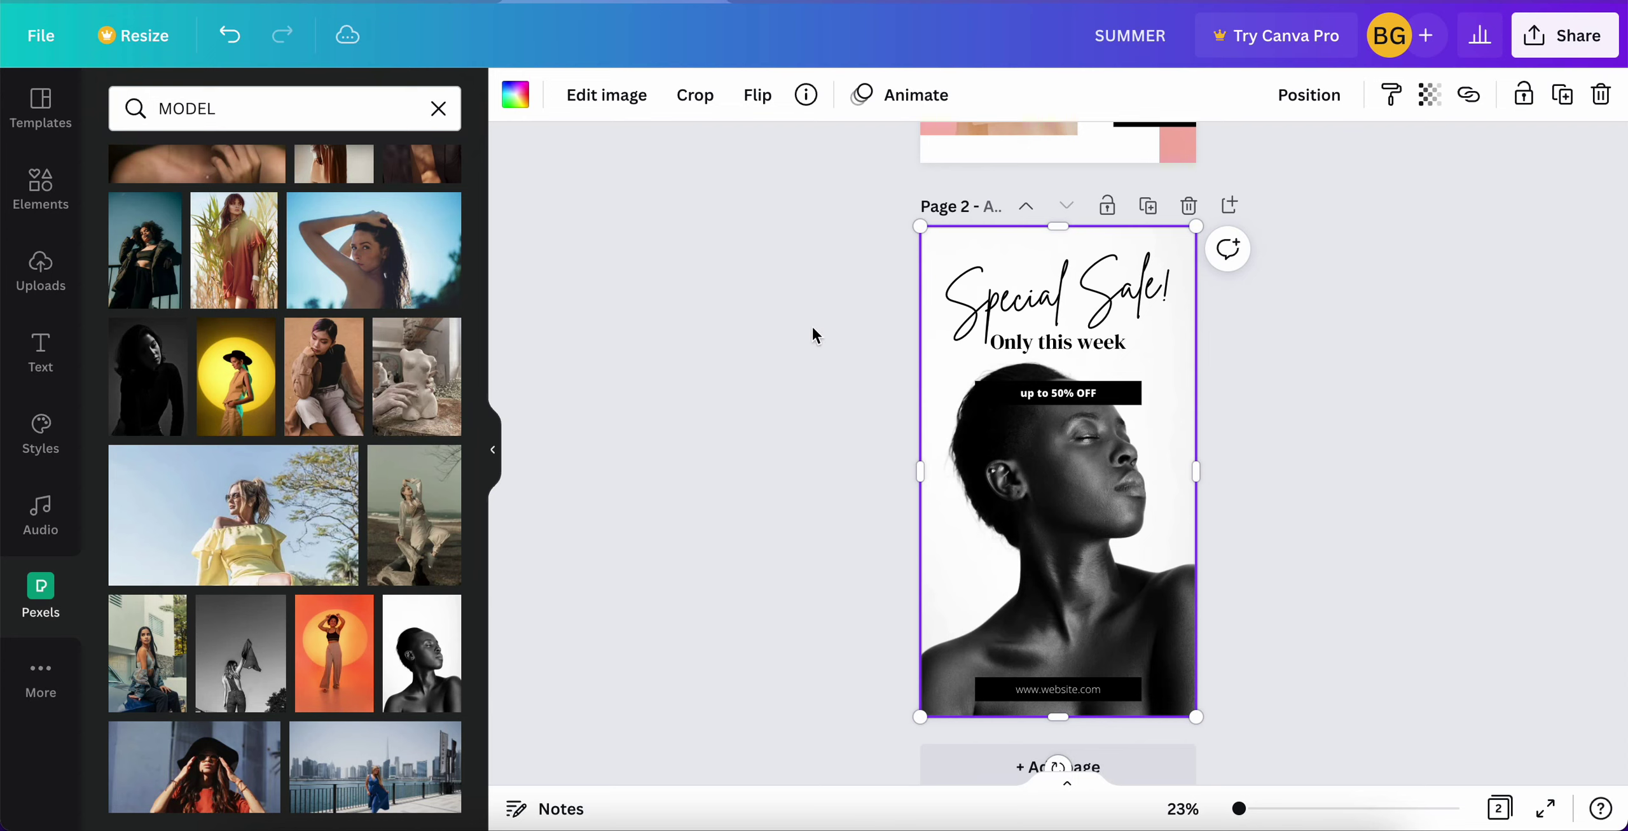
Browse the remaining Pexels model photos for another page background.
{"action": "scroll", "coordinate": [316, 632], "scroll_direction": "down", "scroll_amount": 10}
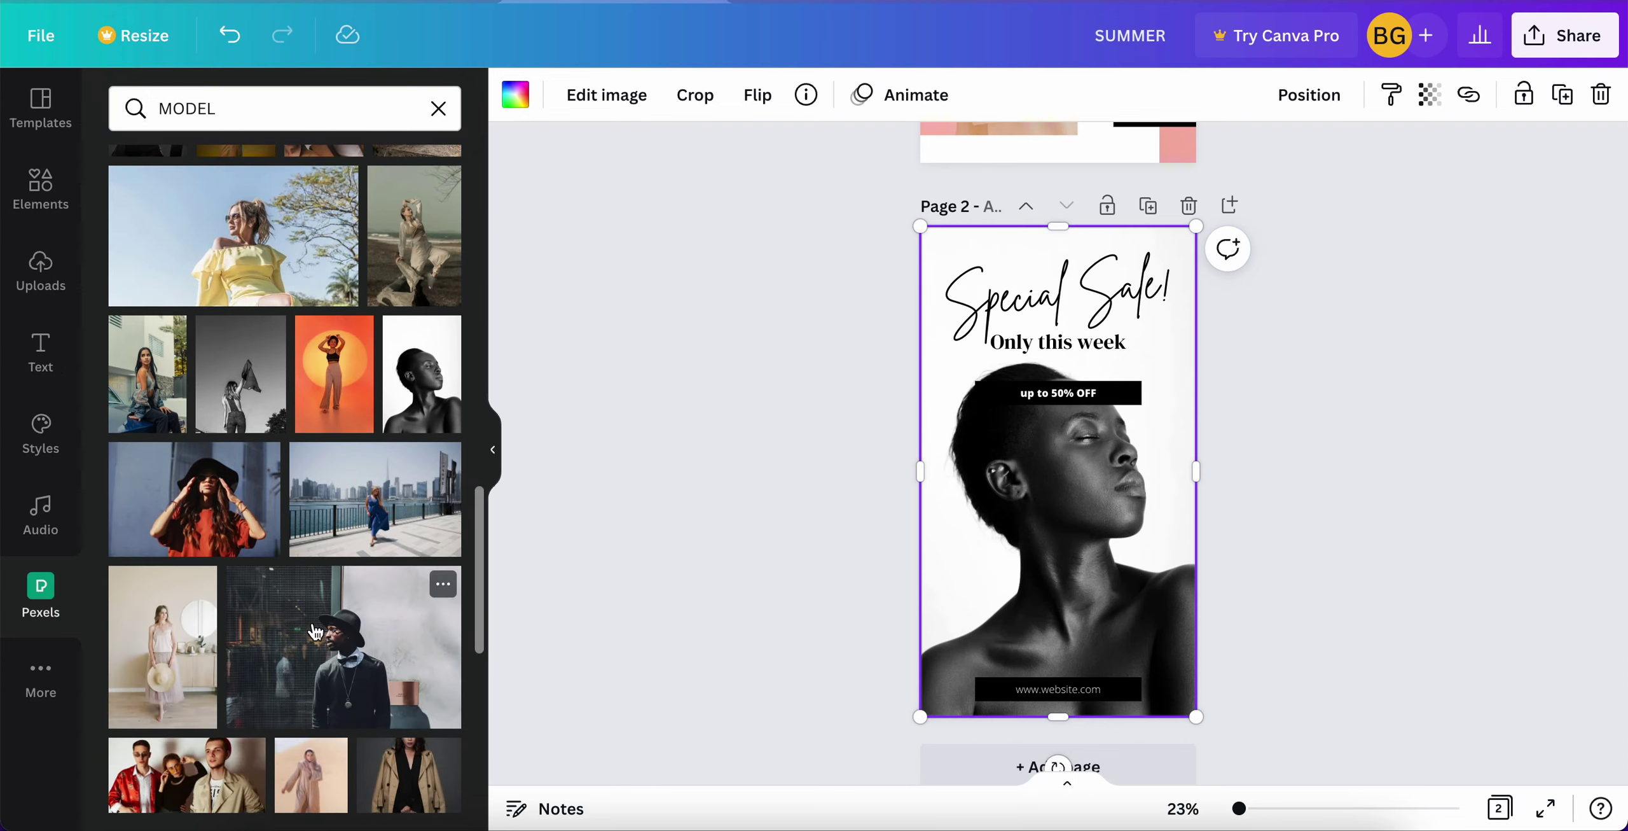
{"action": "scroll", "coordinate": [316, 631], "scroll_direction": "down", "scroll_amount": 3}
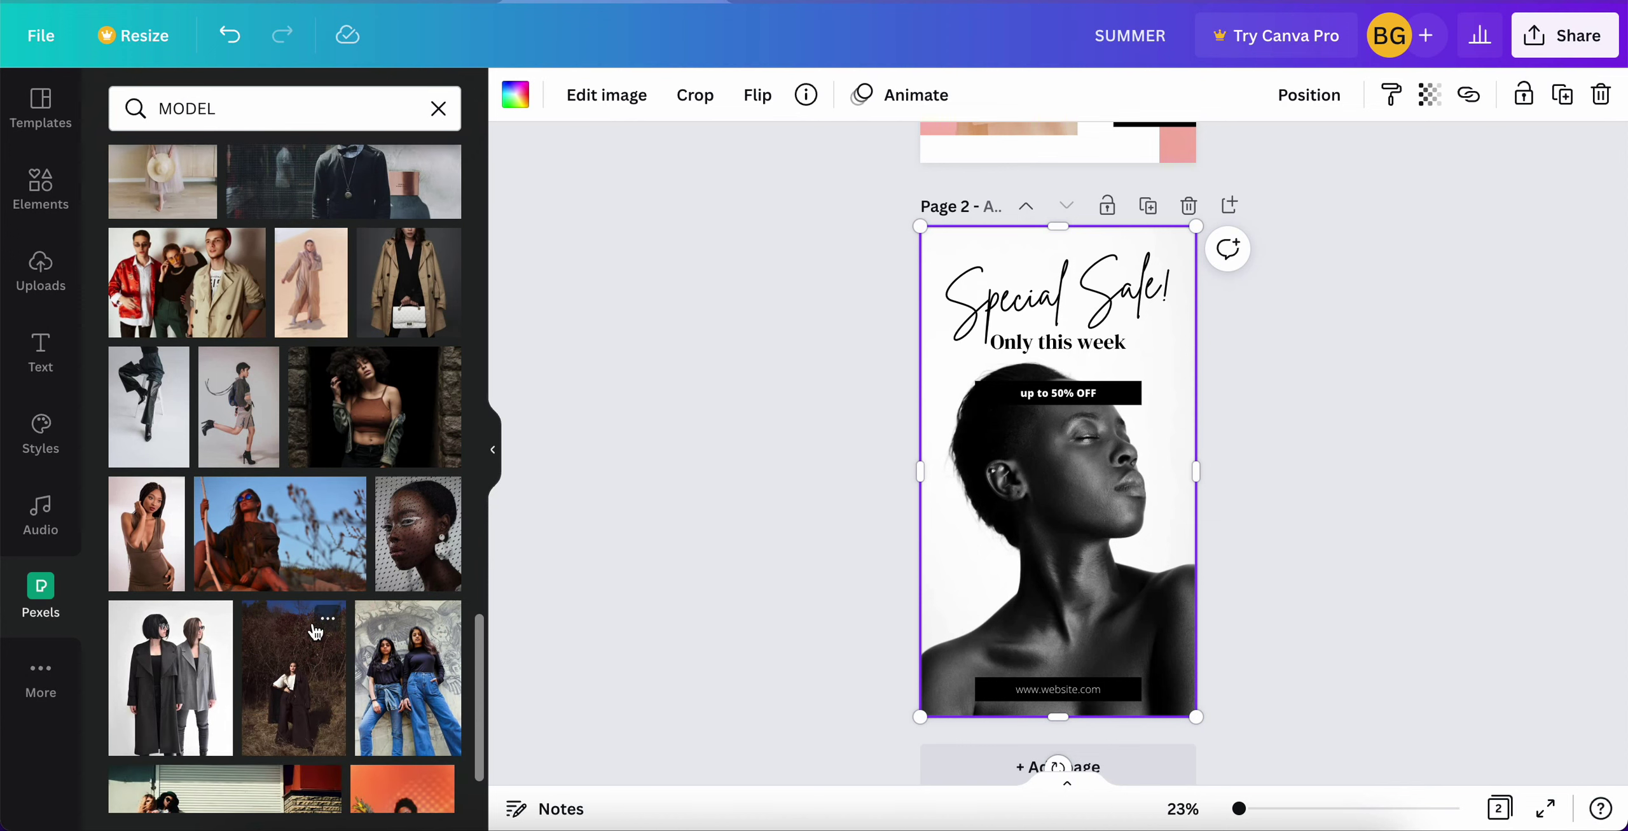
{"action": "scroll", "coordinate": [315, 631], "scroll_direction": "down", "scroll_amount": 10}
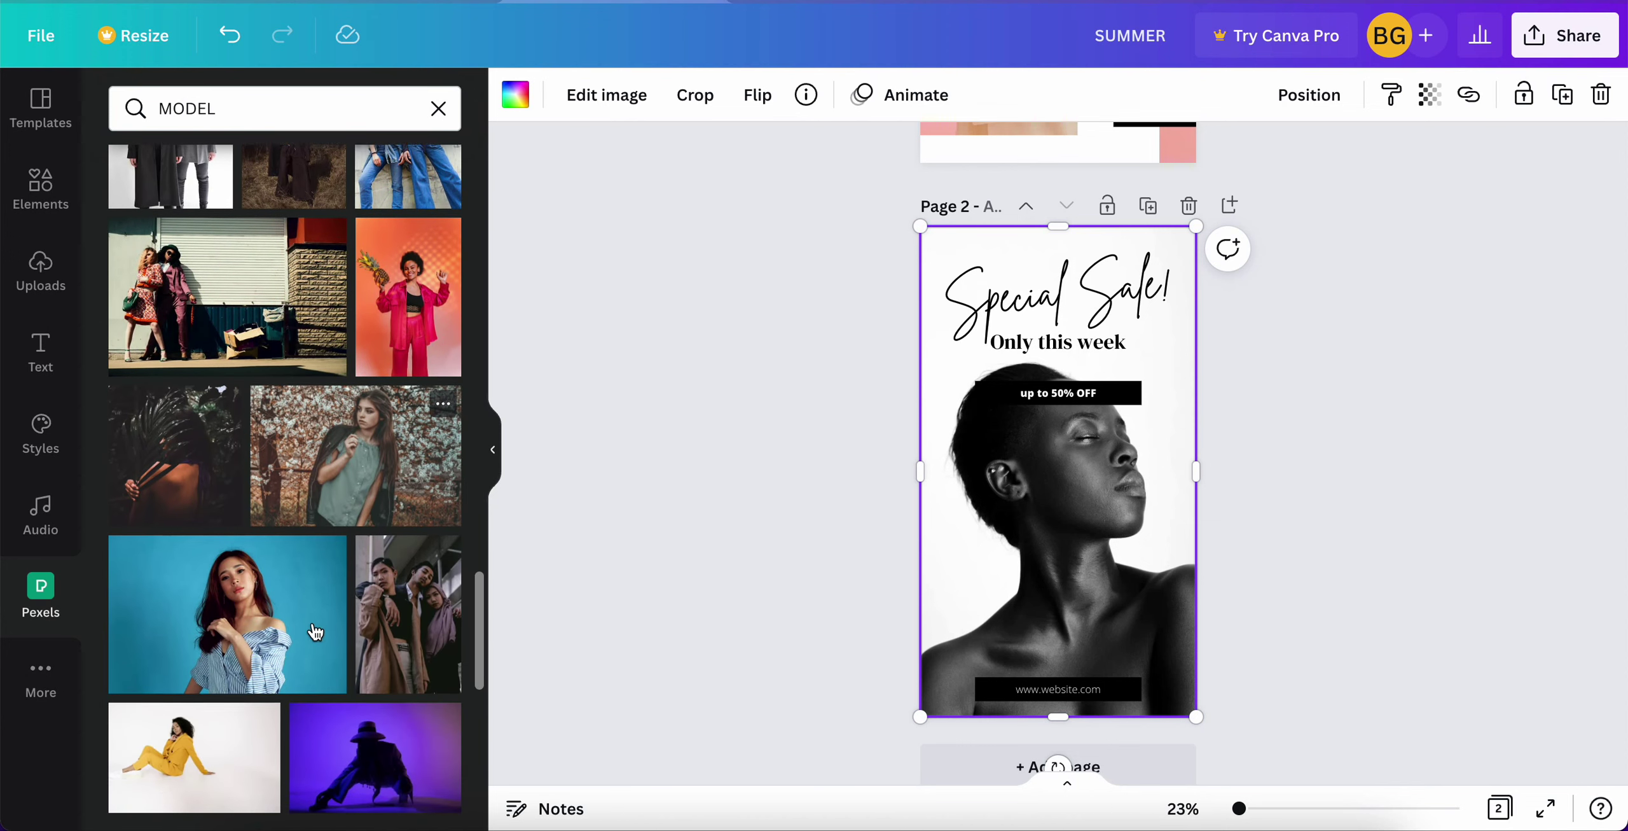
{"action": "scroll", "coordinate": [316, 632], "scroll_direction": "down", "scroll_amount": 7}
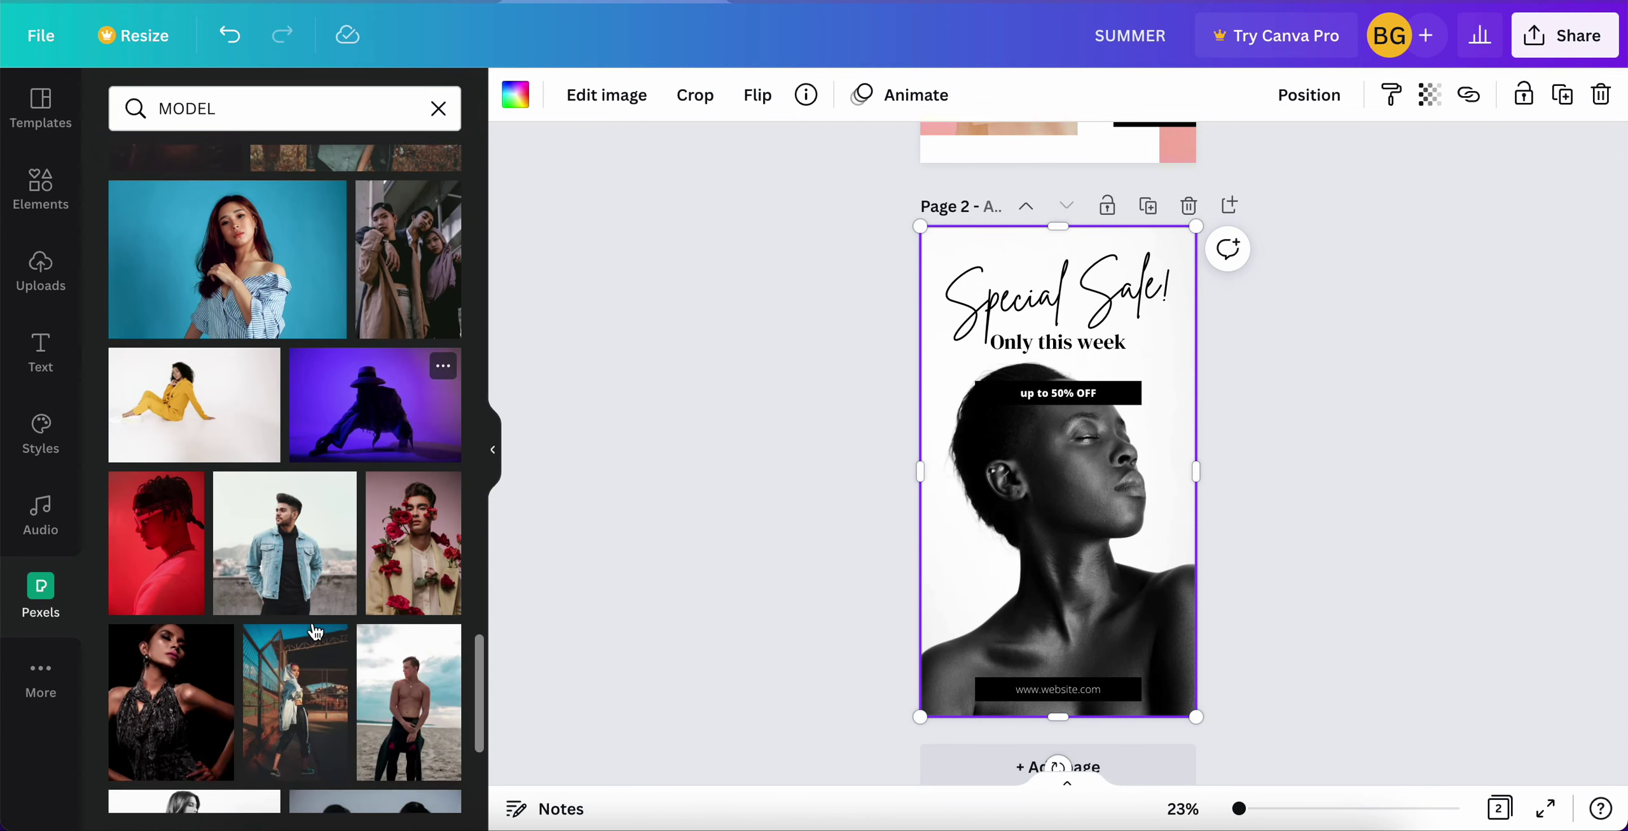
{"action": "scroll", "coordinate": [315, 631], "scroll_direction": "down", "scroll_amount": 8}
{"action": "scroll", "coordinate": [316, 631], "scroll_direction": "down", "scroll_amount": 7}
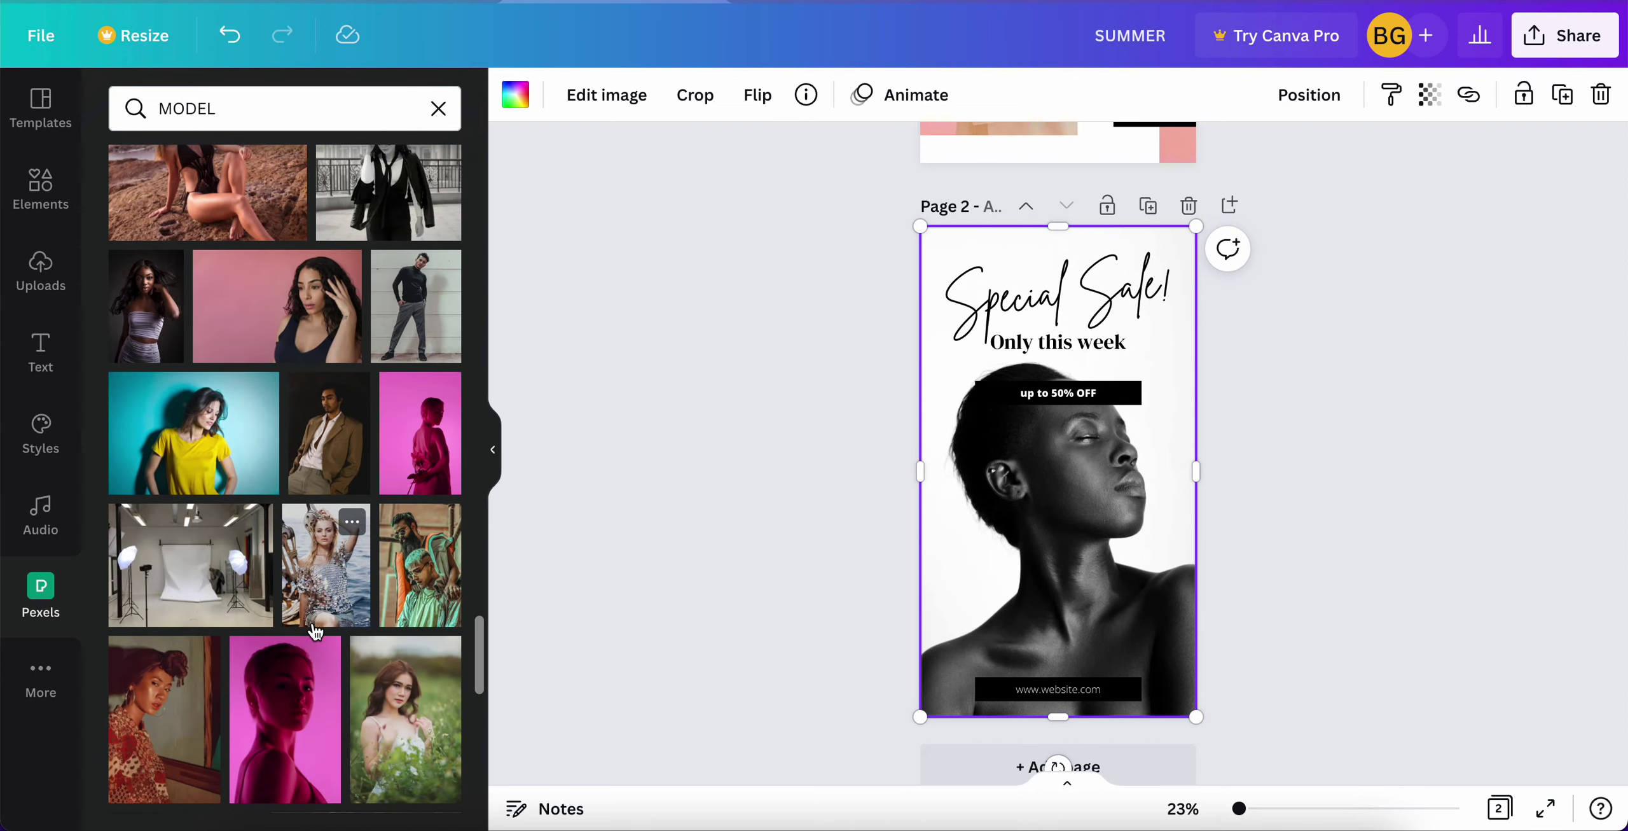
{"action": "scroll", "coordinate": [316, 631], "scroll_direction": "down", "scroll_amount": 12}
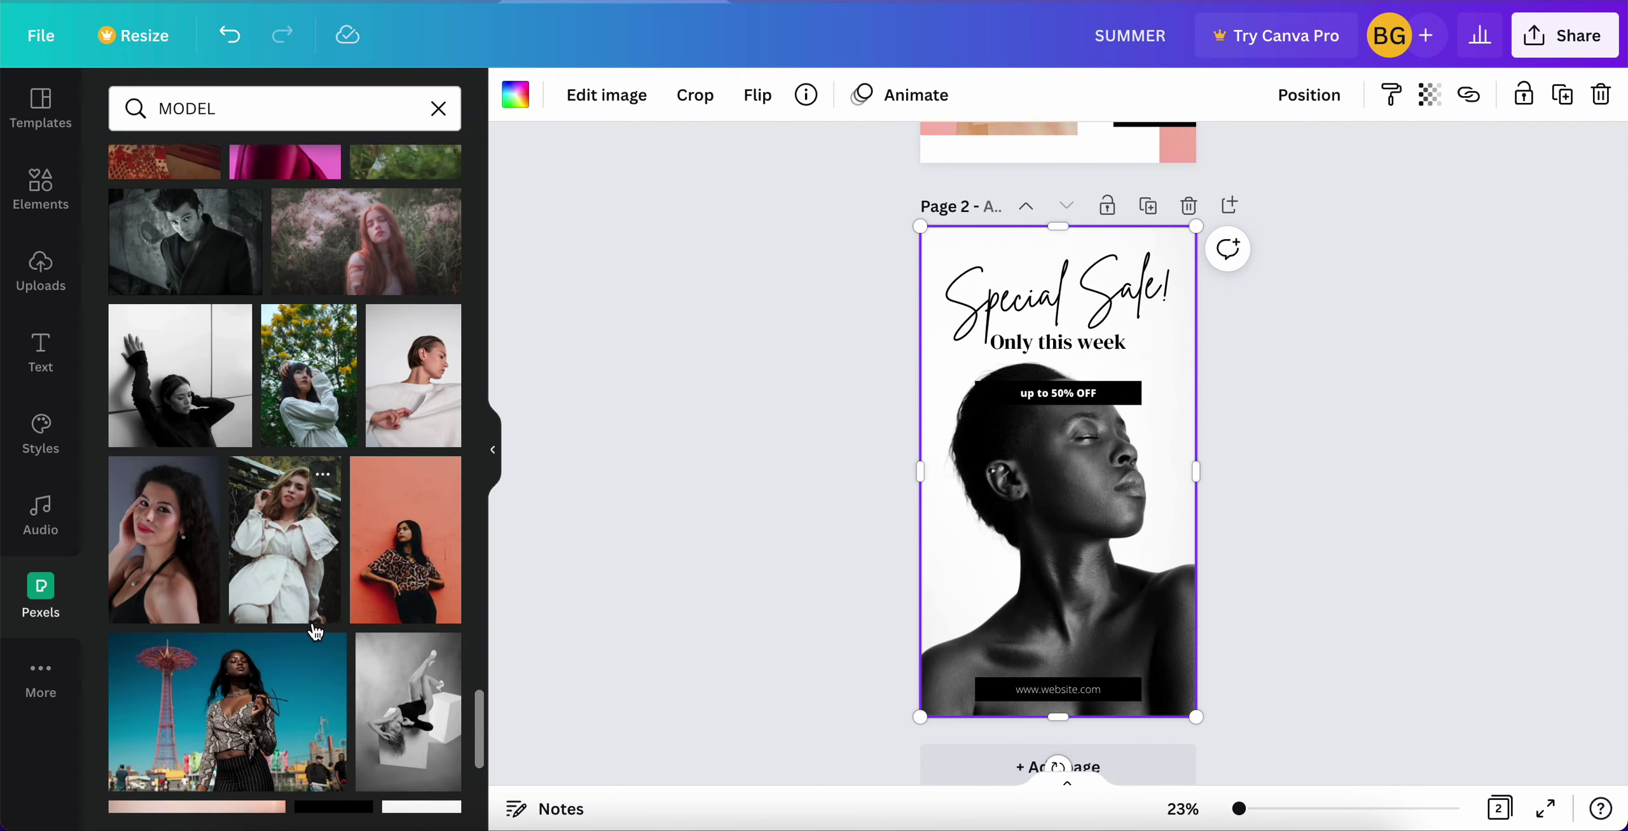
{"action": "scroll", "coordinate": [315, 631], "scroll_direction": "down", "scroll_amount": 4}
Search the Pexels photos for "jewelry", try the plate of gold jewelry as page background, and replace it with the gold chain on white fabric.
{"action": "left_click", "coordinate": [153, 109]}
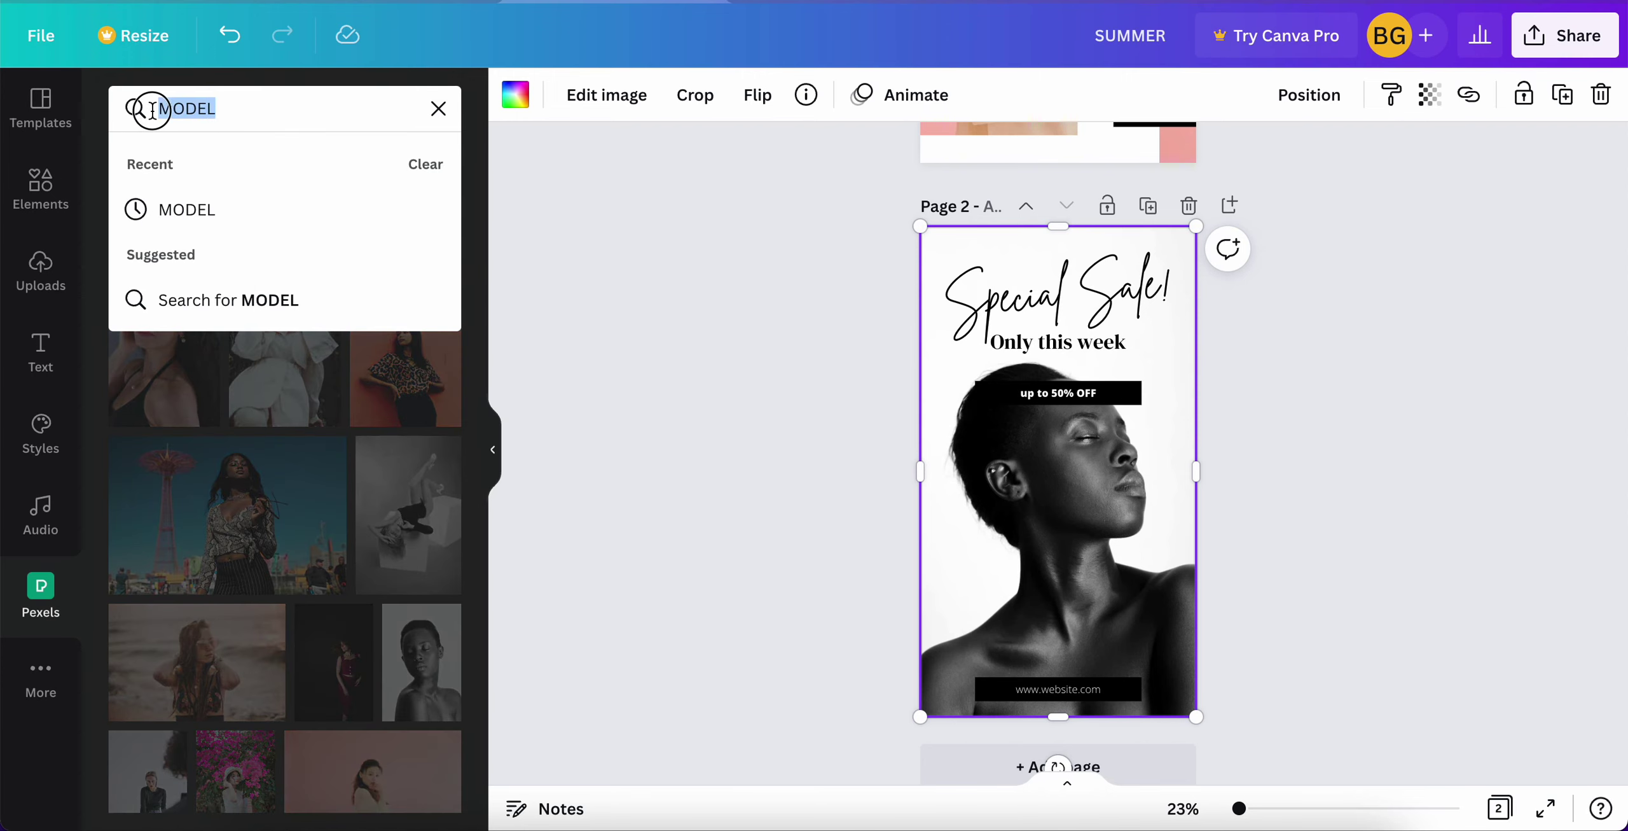
{"action": "type", "text": "jewelry"}
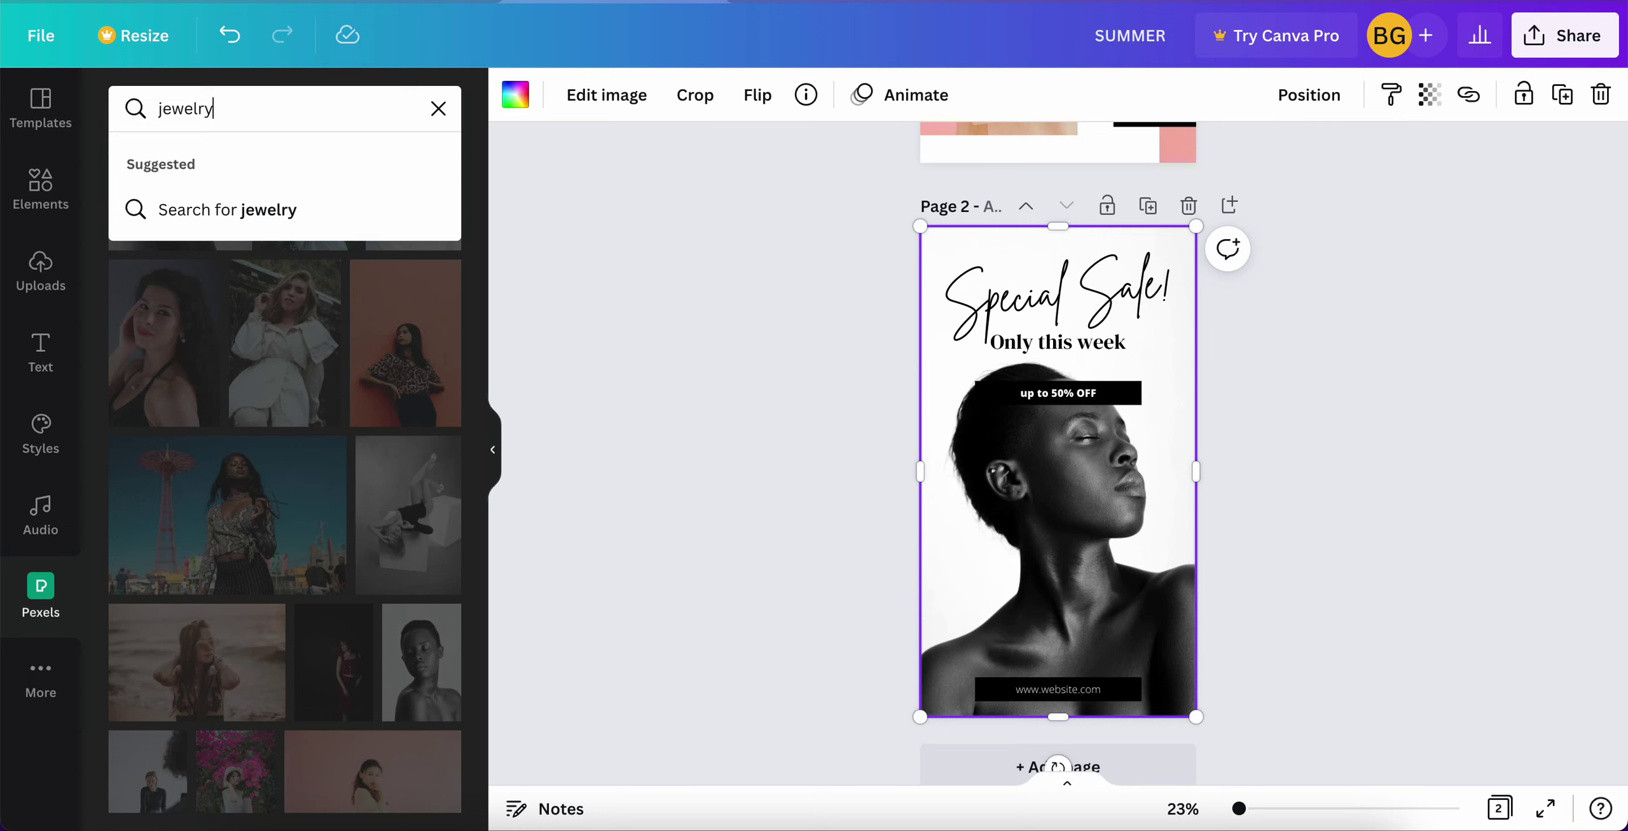
{"action": "key", "text": "Return"}
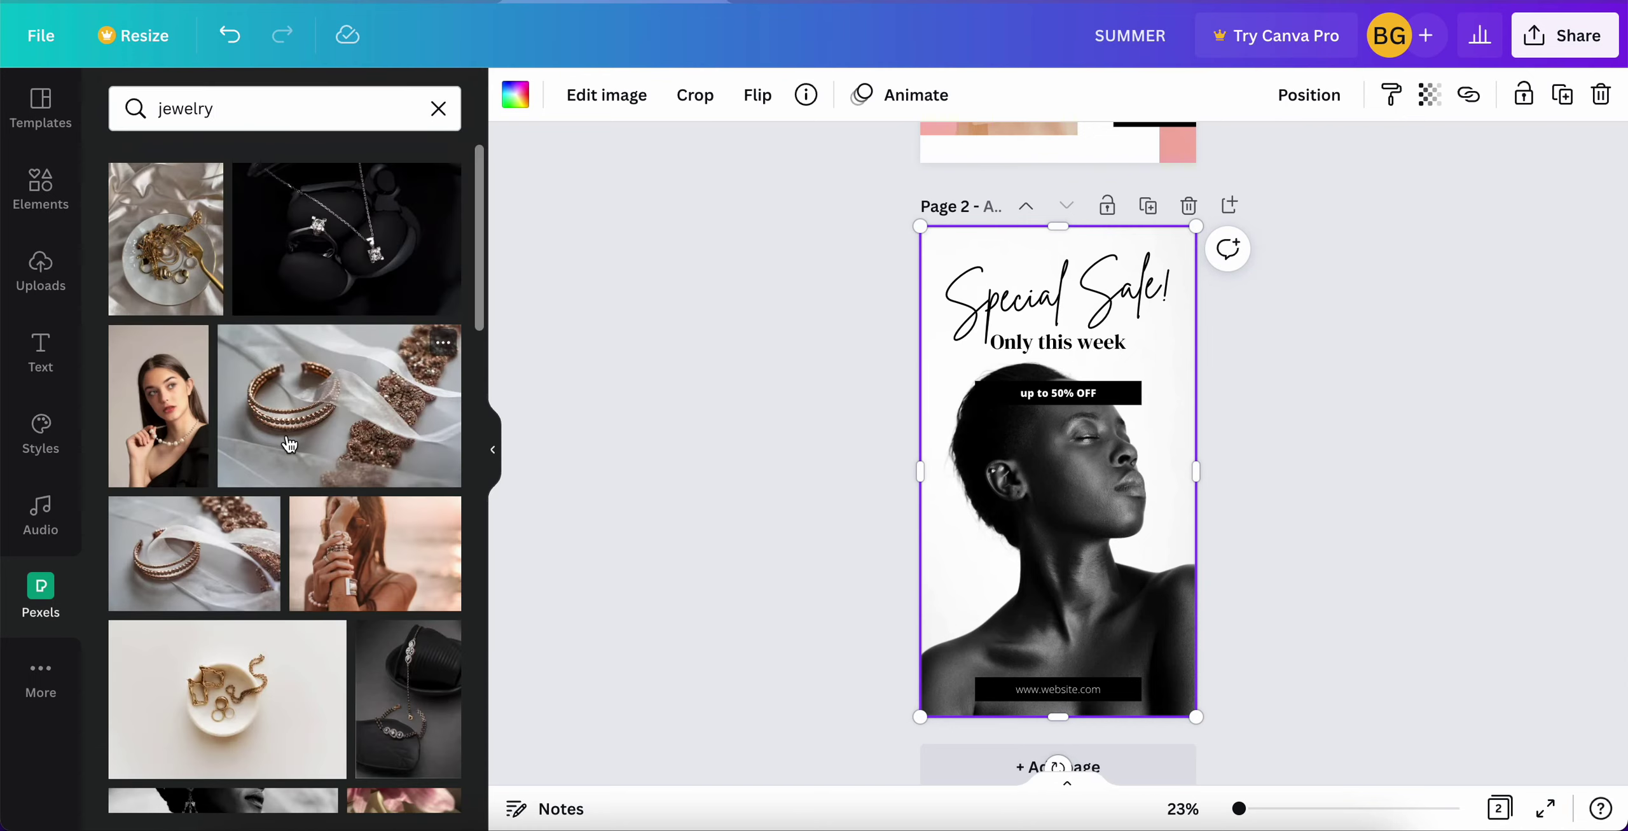
{"action": "left_click_drag", "start_coordinate": [166, 242], "coordinate": [992, 507]}
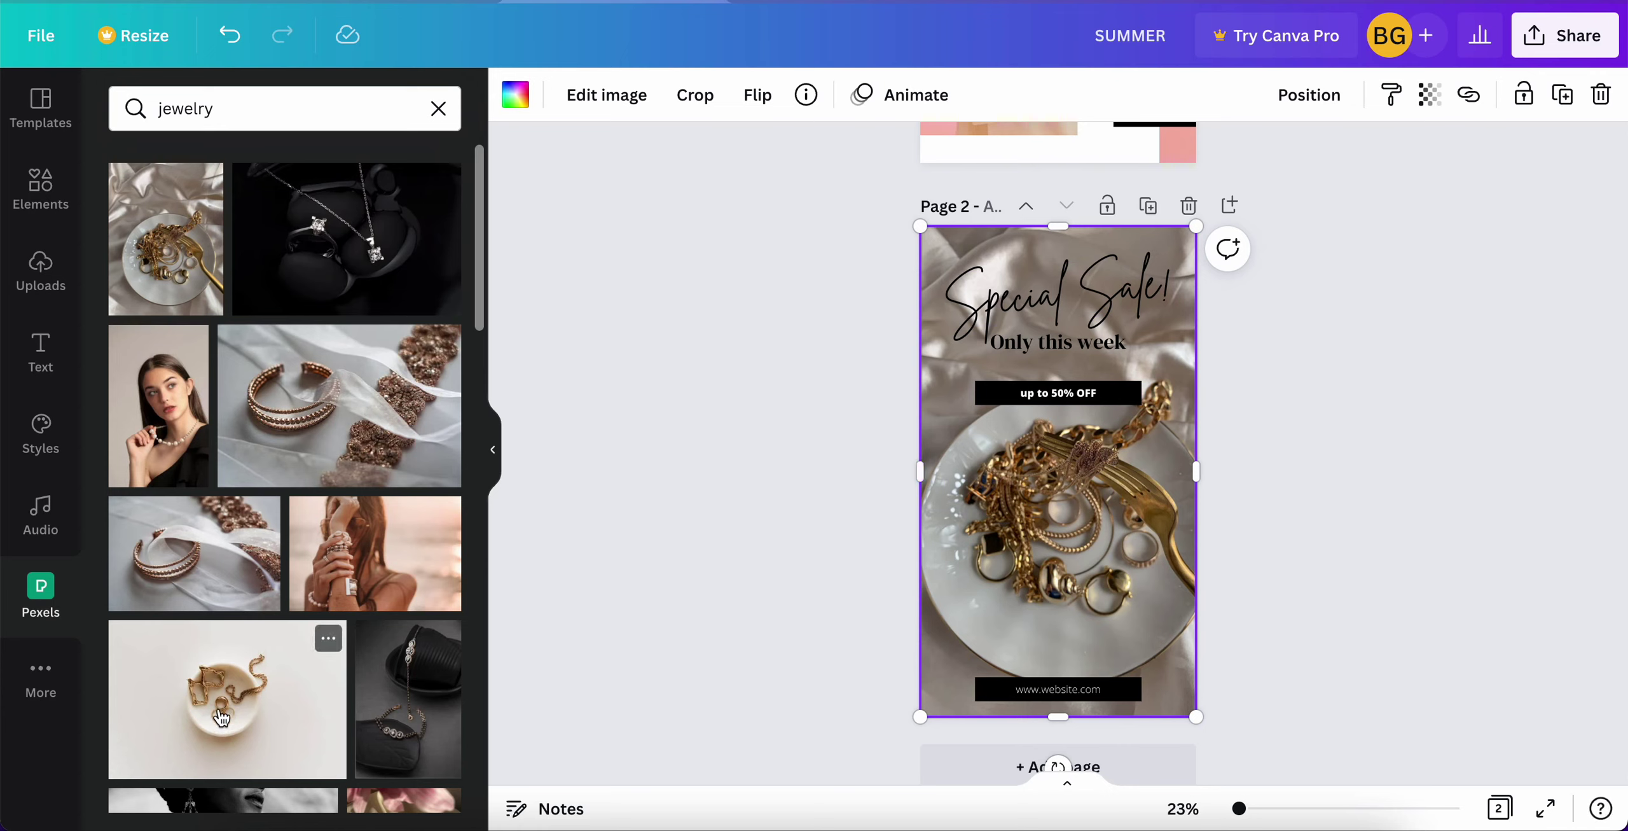
{"action": "scroll", "coordinate": [247, 676], "scroll_direction": "down", "scroll_amount": 8}
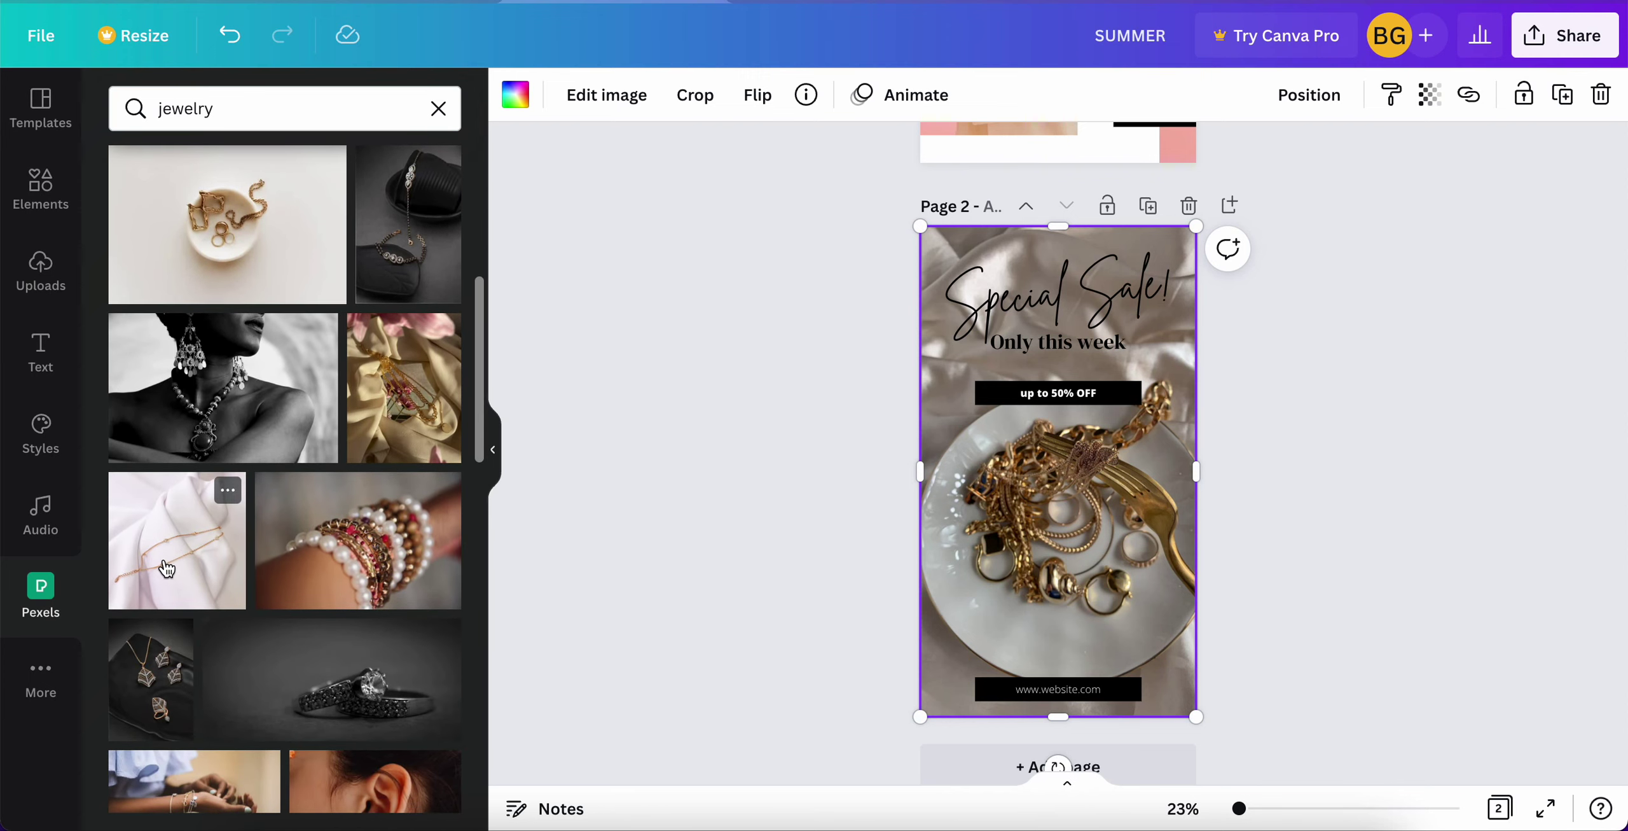
{"action": "left_click_drag", "start_coordinate": [166, 568], "coordinate": [951, 544]}
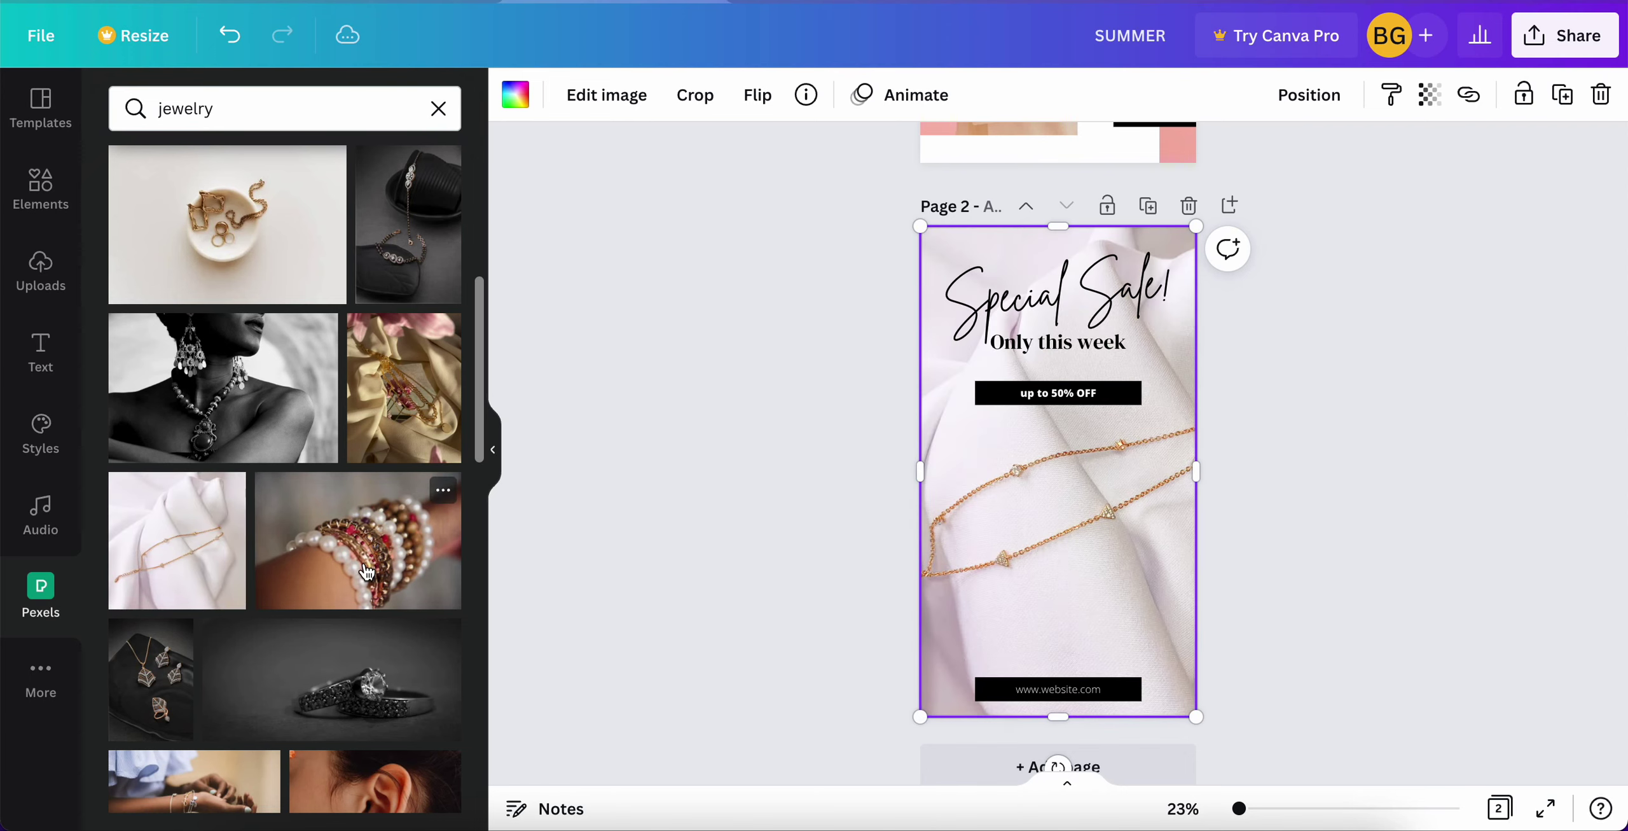
Browse further through the Pexels jewelry photos for more background options.
{"action": "scroll", "coordinate": [279, 606], "scroll_direction": "down", "scroll_amount": 9}
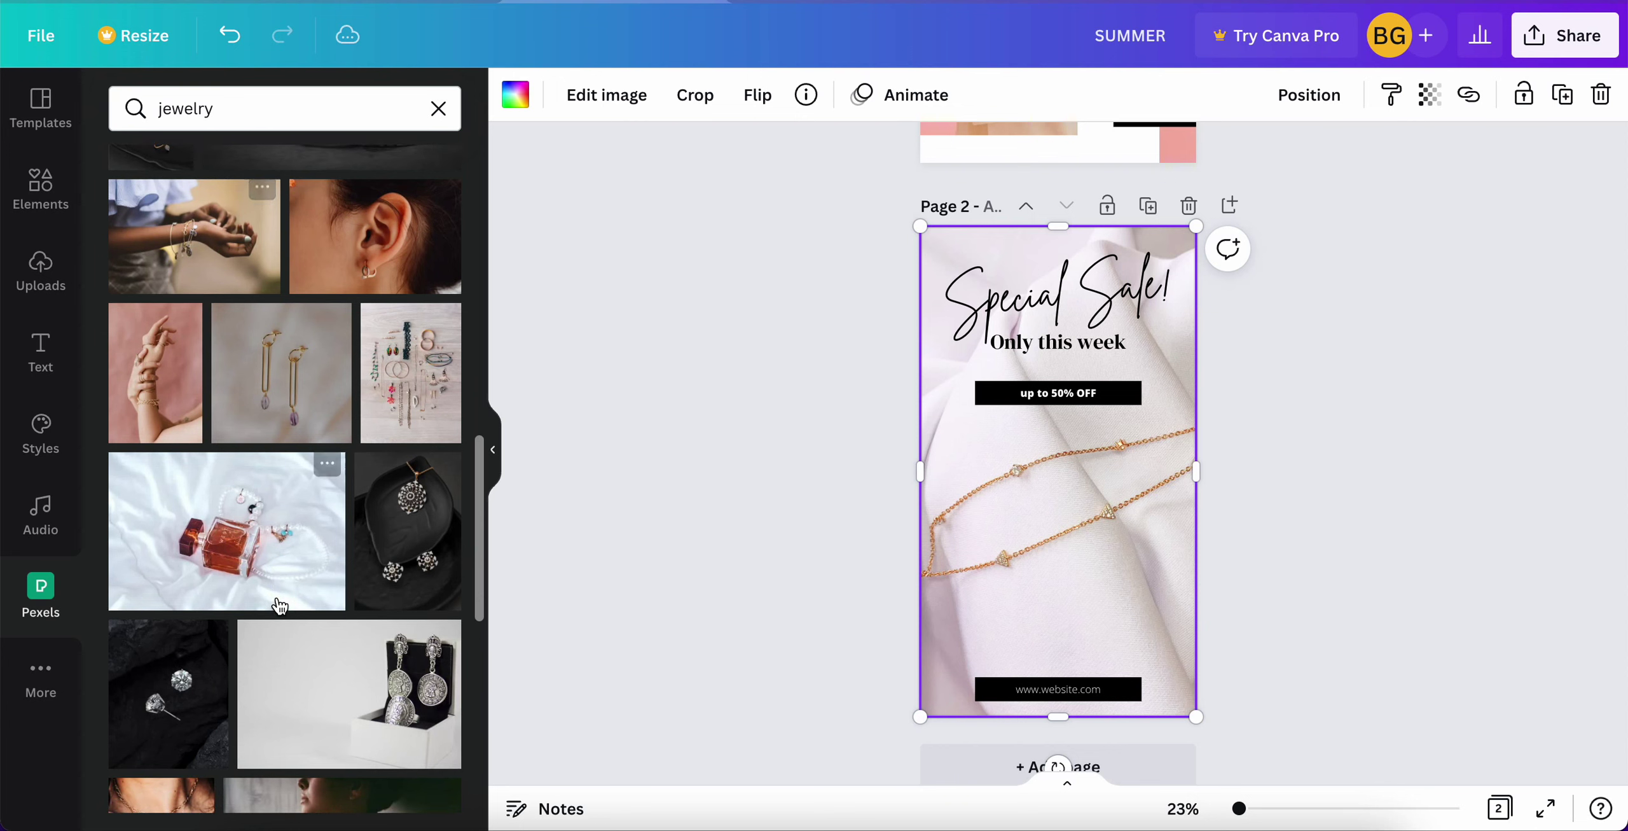
{"action": "scroll", "coordinate": [280, 605], "scroll_direction": "down", "scroll_amount": 9}
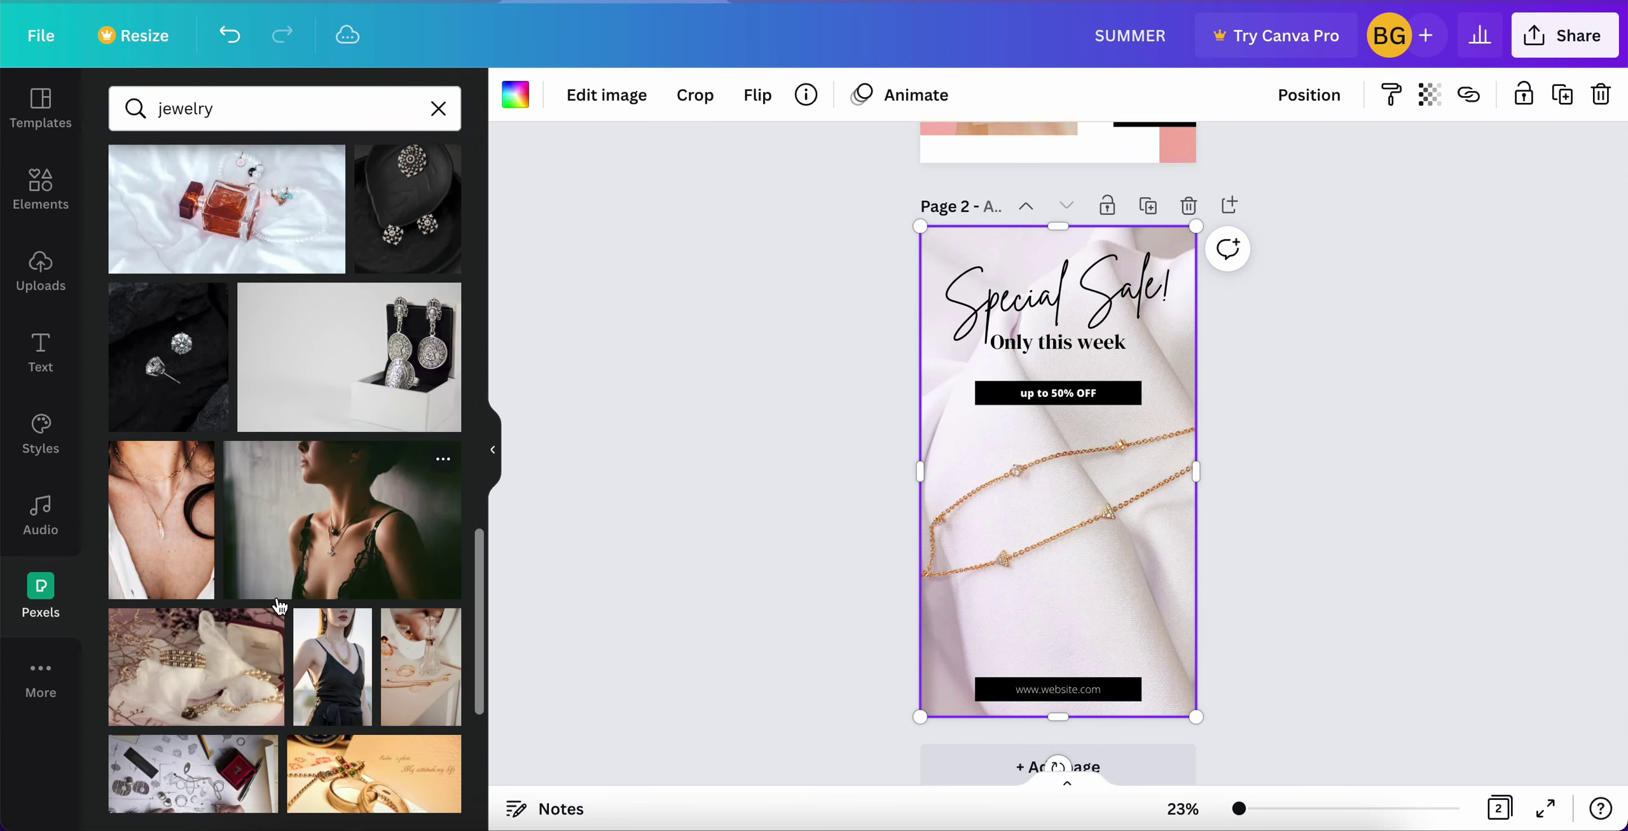
{"action": "scroll", "coordinate": [279, 605], "scroll_direction": "down", "scroll_amount": 5}
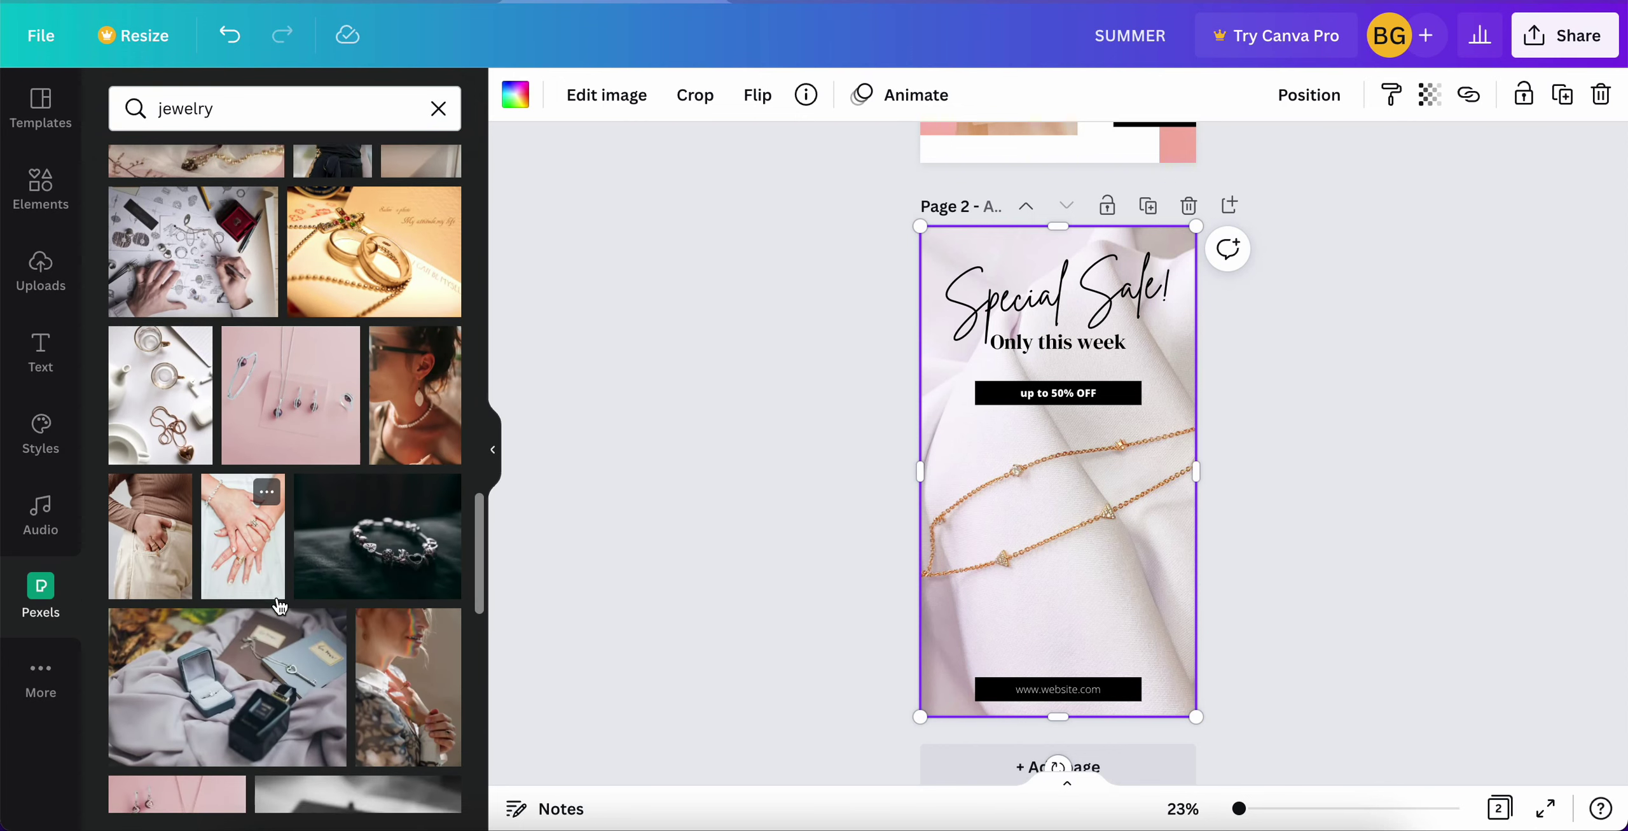
{"action": "scroll", "coordinate": [280, 605], "scroll_direction": "down", "scroll_amount": 12}
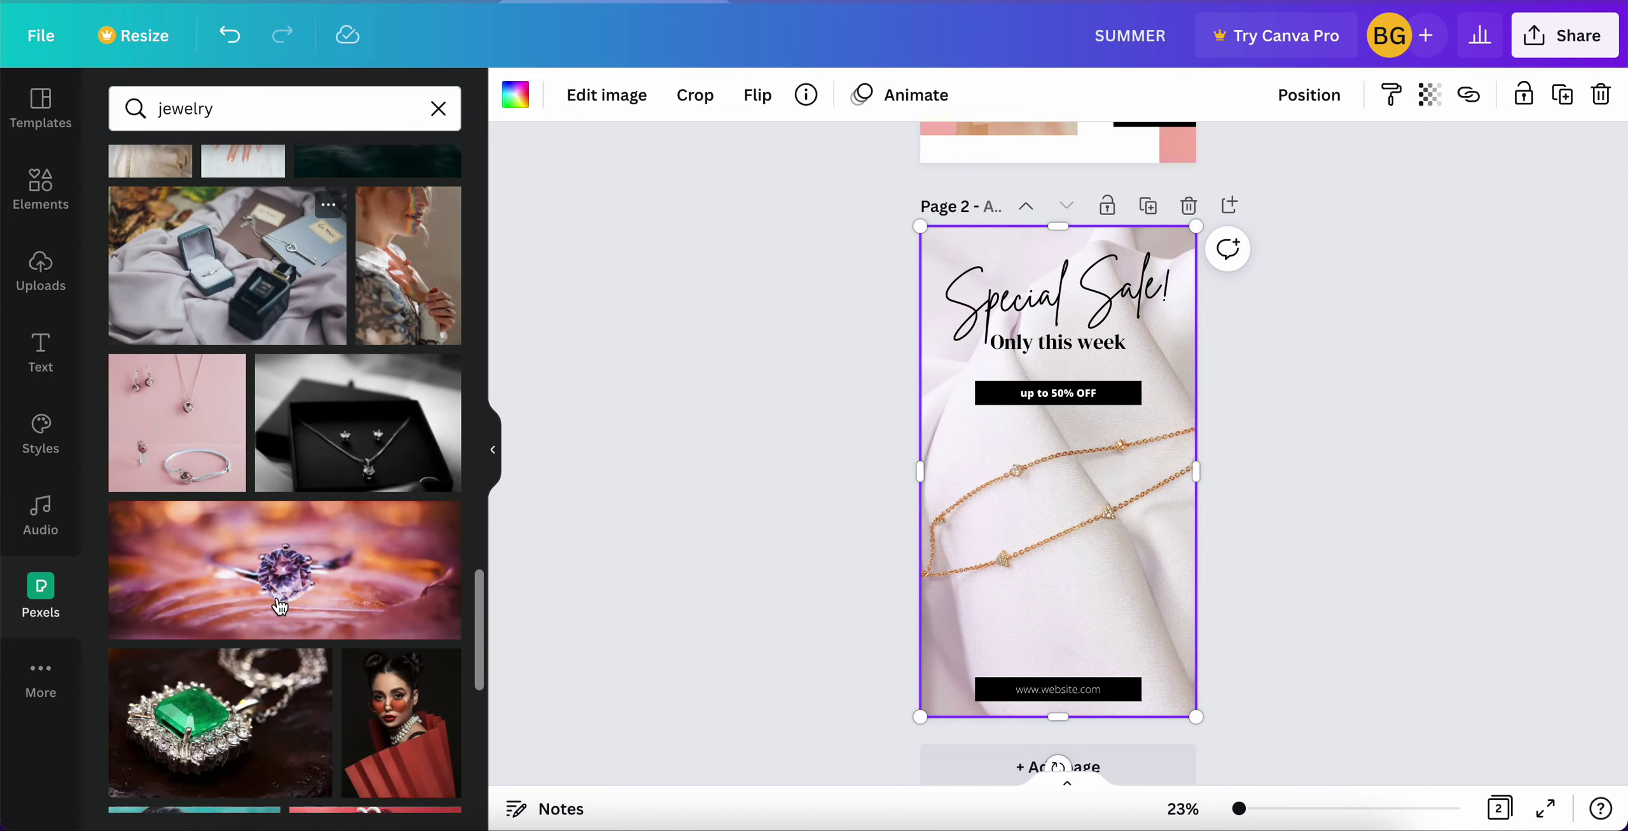
{"action": "scroll", "coordinate": [279, 605], "scroll_direction": "down", "scroll_amount": 11}
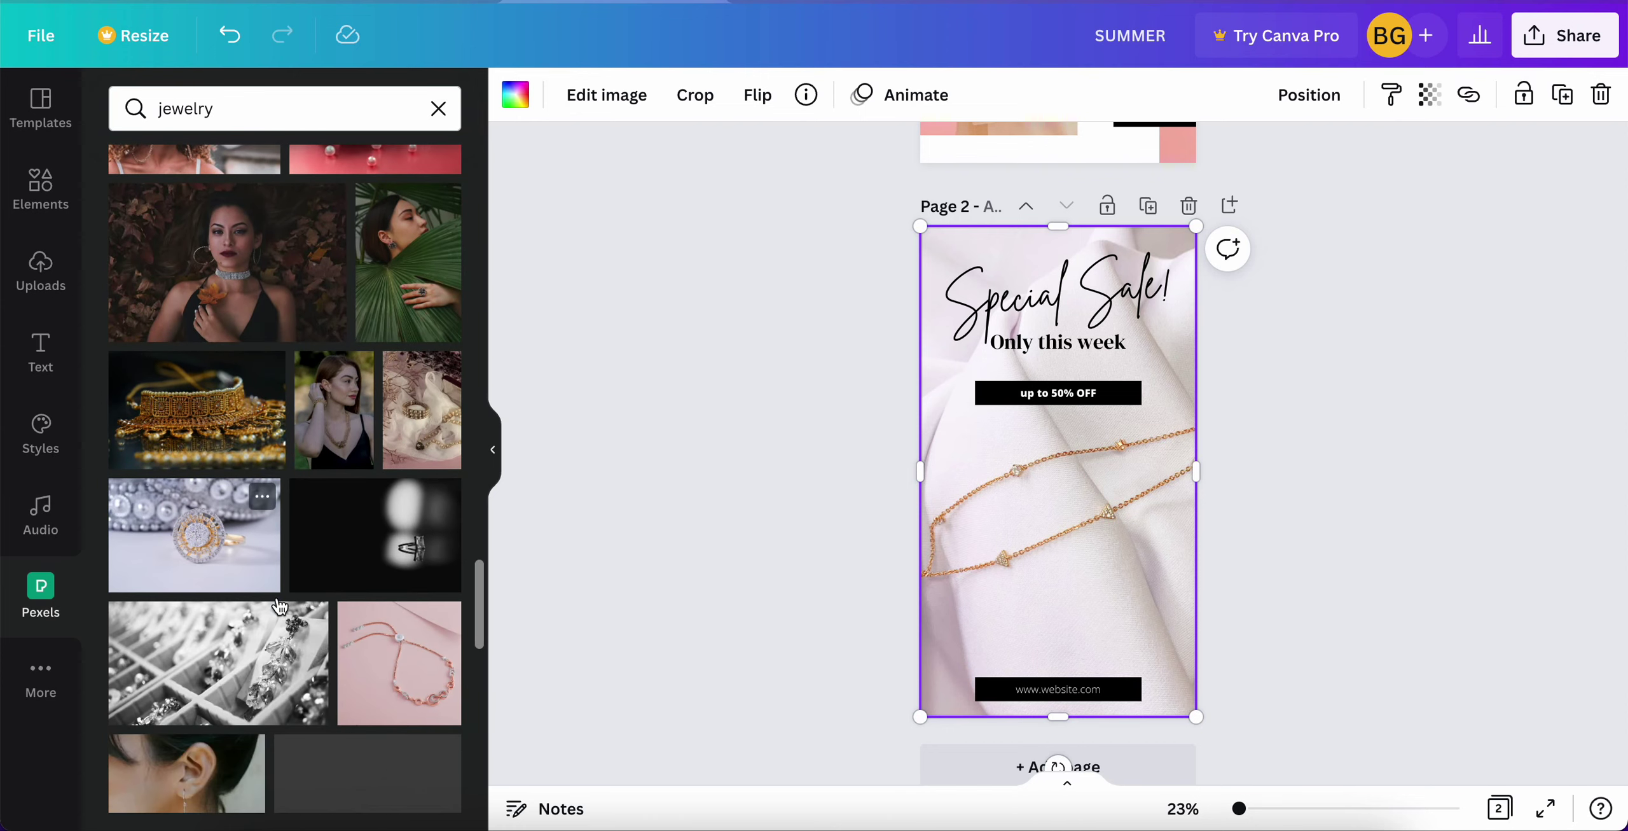
{"action": "scroll", "coordinate": [280, 605], "scroll_direction": "down", "scroll_amount": 4}
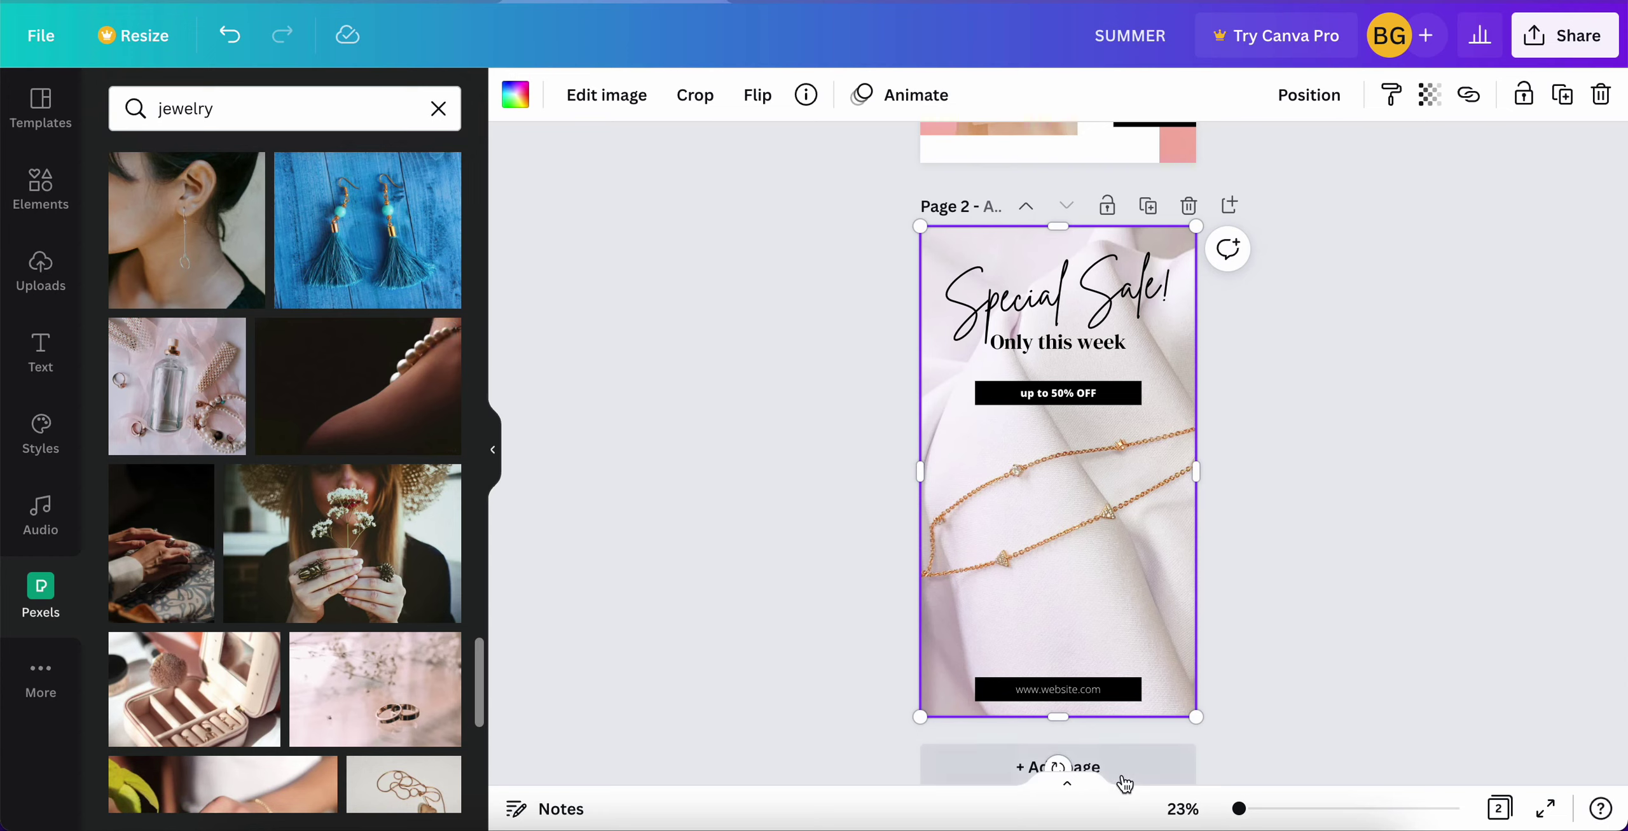
Add a third page and fill it with the single-image grid.
{"action": "left_click", "coordinate": [1152, 767]}
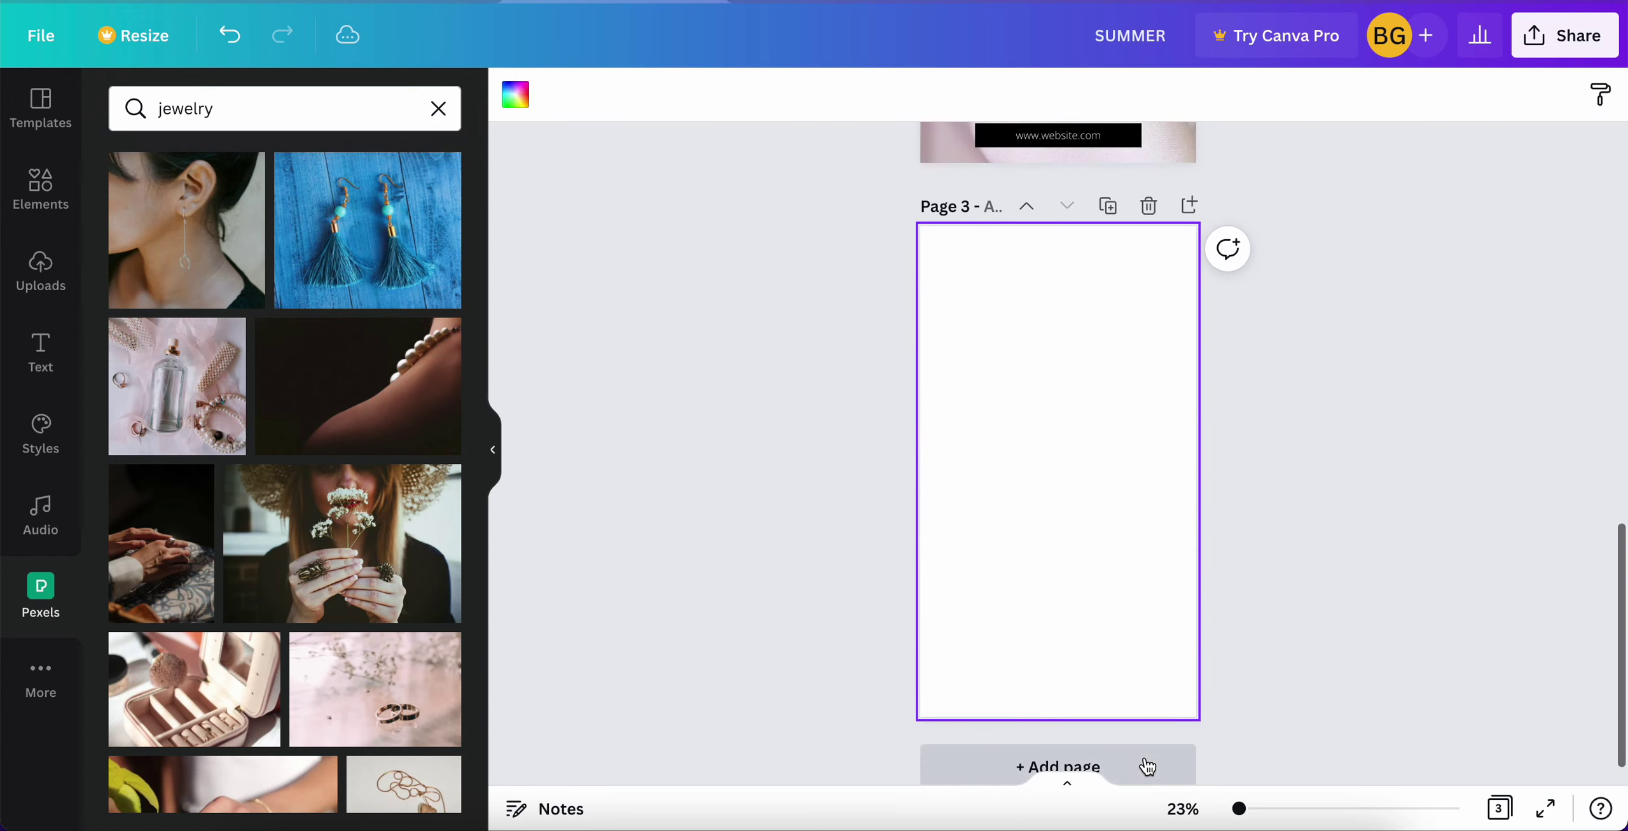
{"action": "left_click", "coordinate": [41, 188]}
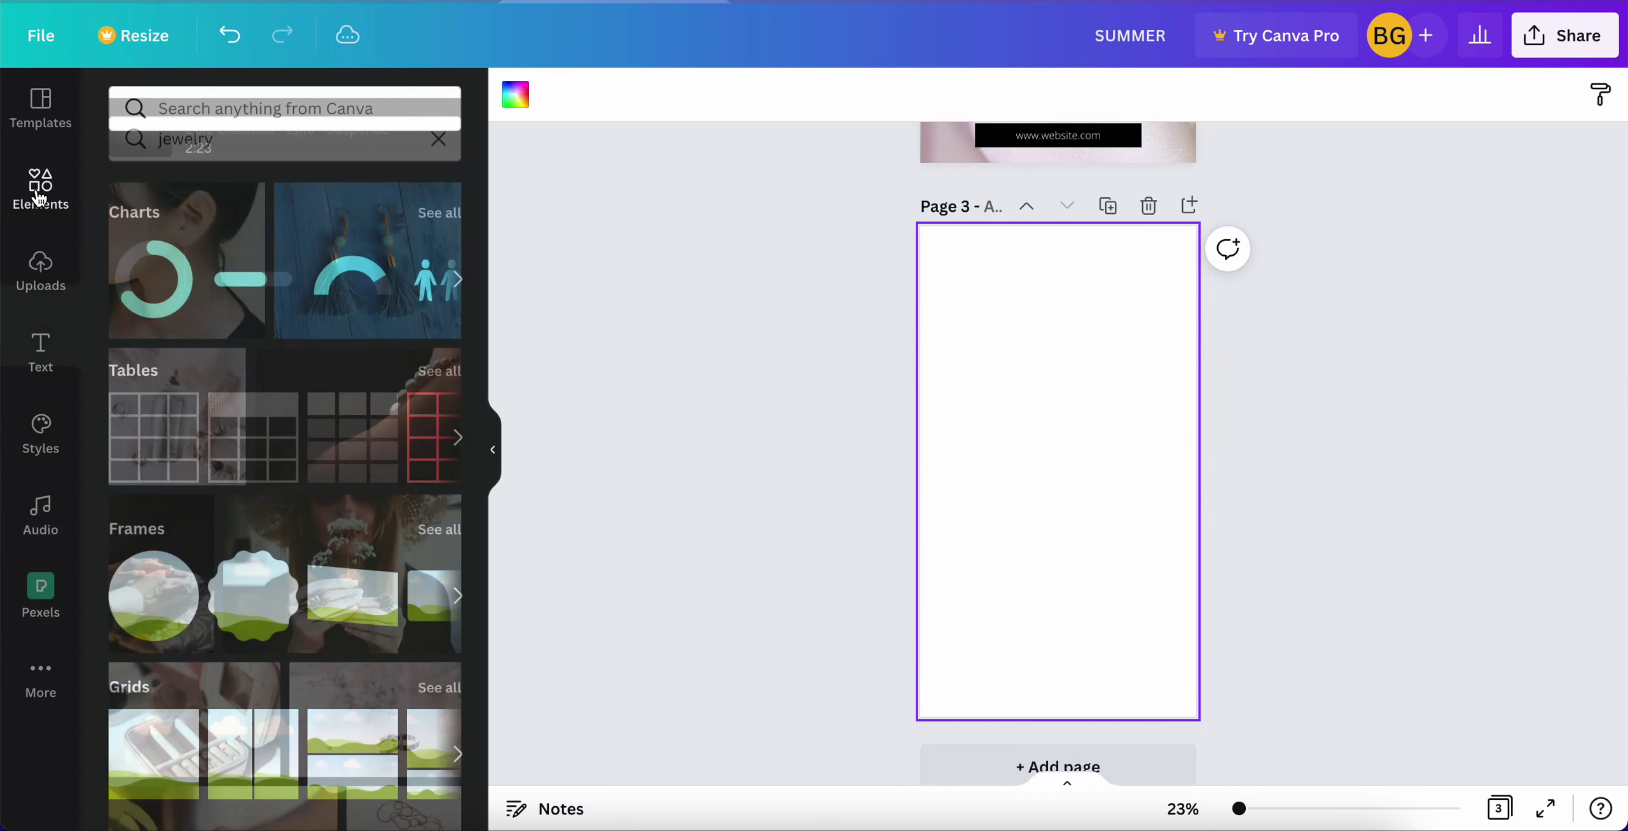
{"action": "left_click", "coordinate": [151, 755]}
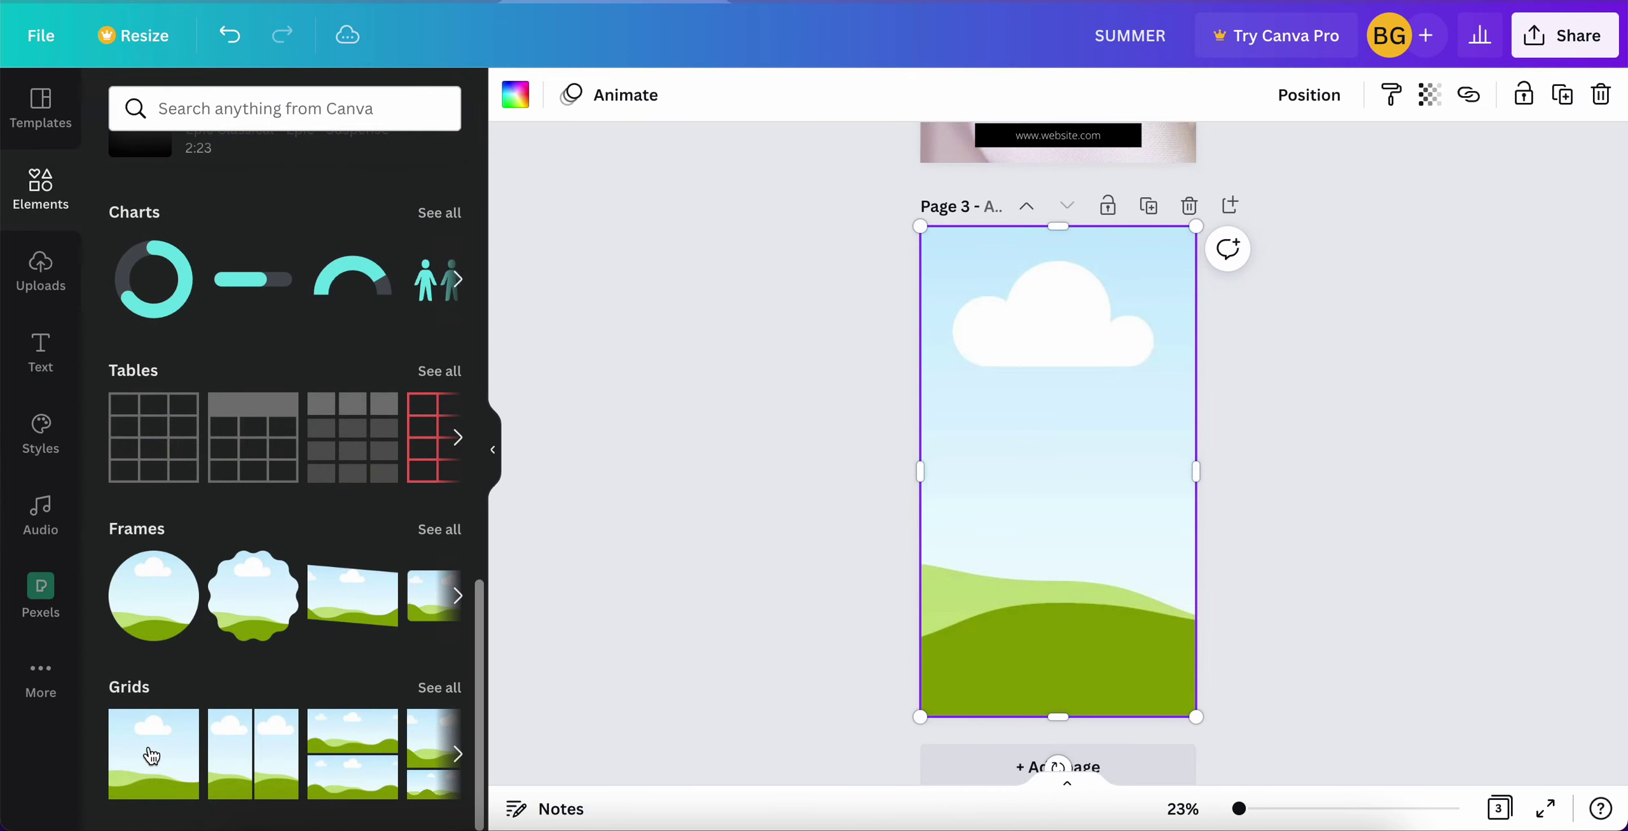
Add a square shape to page 3, enlarge it into a wide rectangle, and center it horizontally in the page's lower half.
{"action": "scroll", "coordinate": [184, 585], "scroll_direction": "up", "scroll_amount": 15}
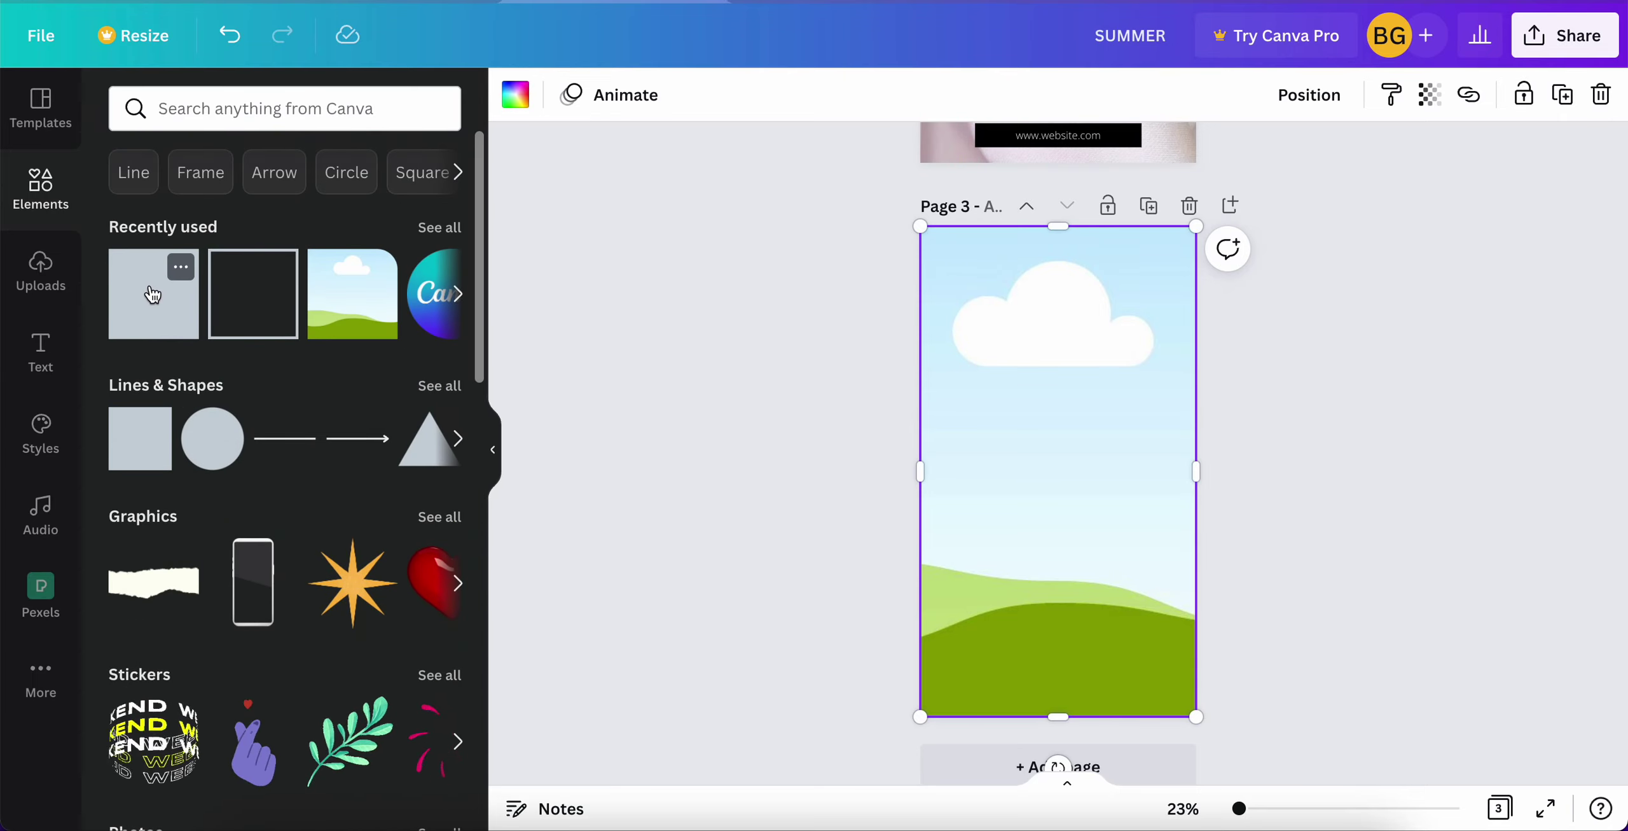
{"action": "left_click", "coordinate": [151, 296]}
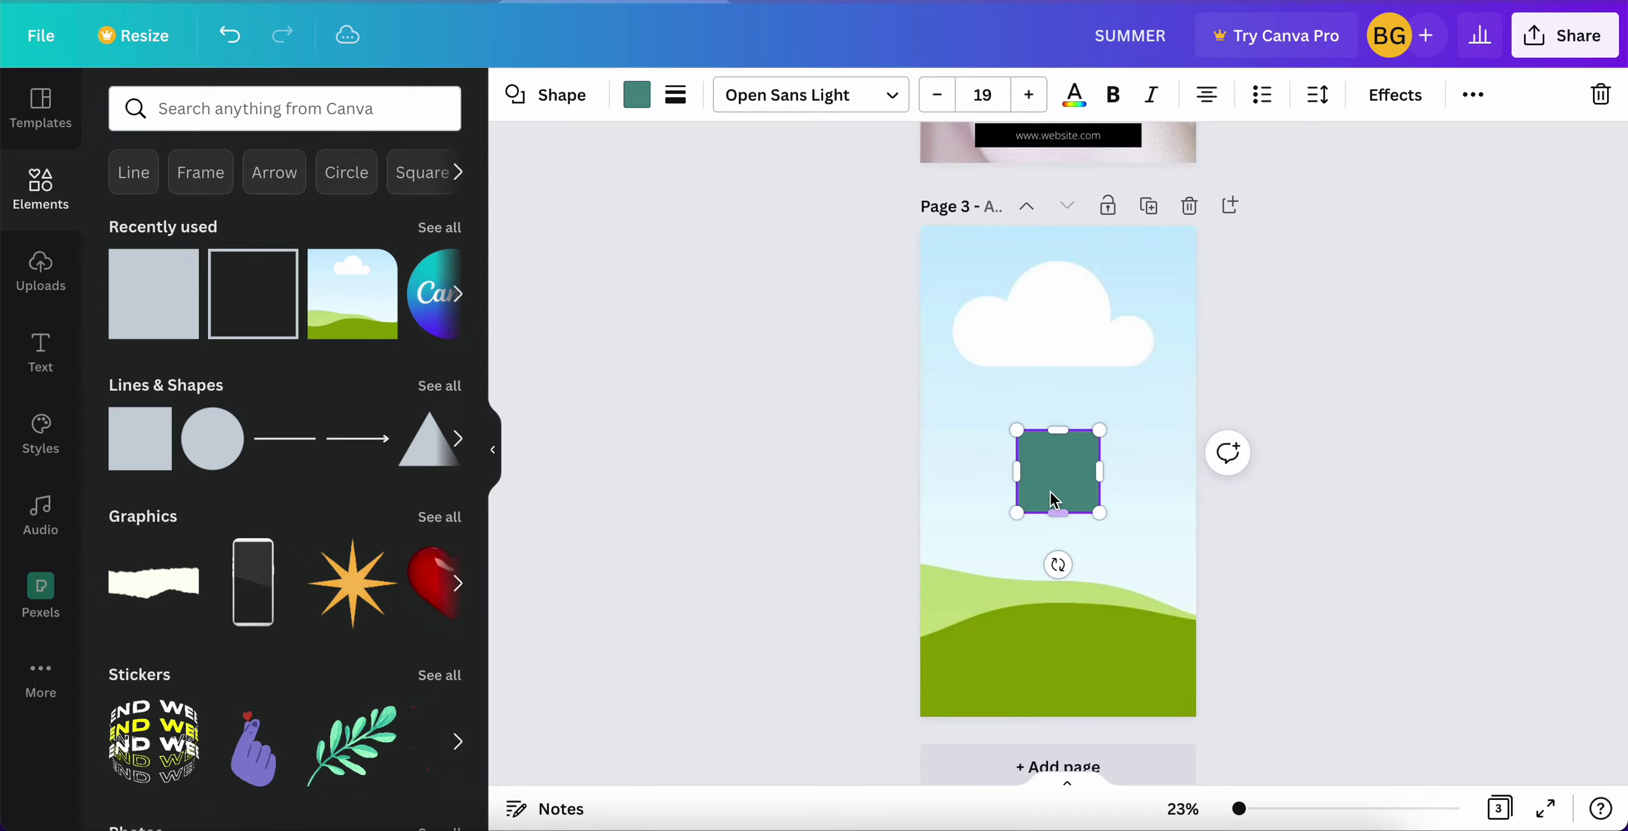
{"action": "left_click_drag", "start_coordinate": [1046, 503], "coordinate": [977, 600]}
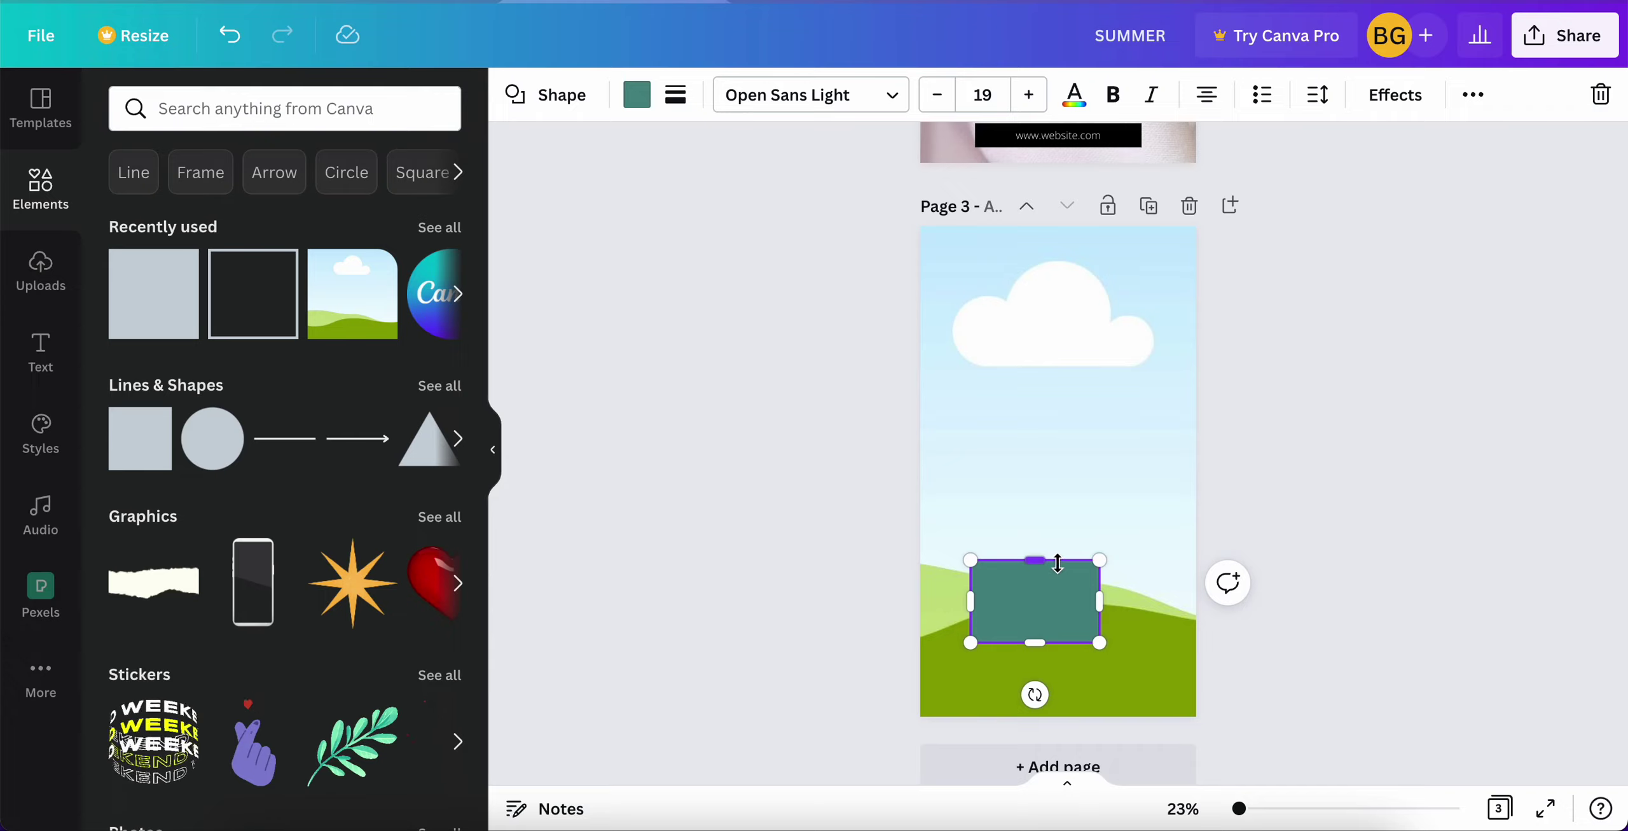
{"action": "left_click_drag", "start_coordinate": [1100, 559], "coordinate": [1135, 536]}
{"action": "left_click_drag", "start_coordinate": [1074, 589], "coordinate": [1078, 567]}
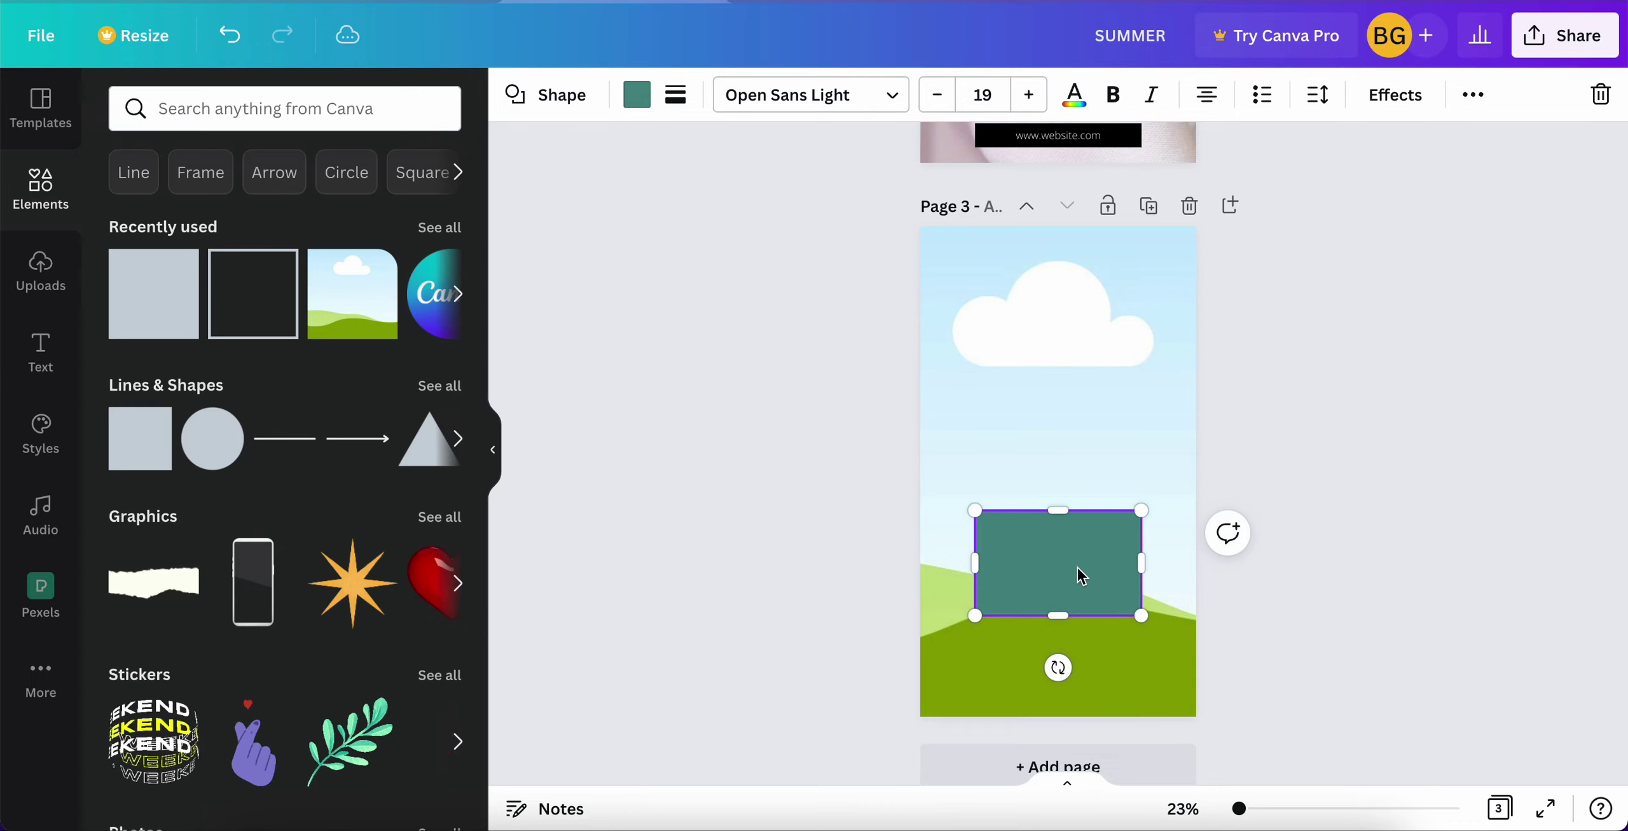
Fill the rectangle black and write "SPECIAL SALE" inside it in white.
{"action": "left_click", "coordinate": [623, 106]}
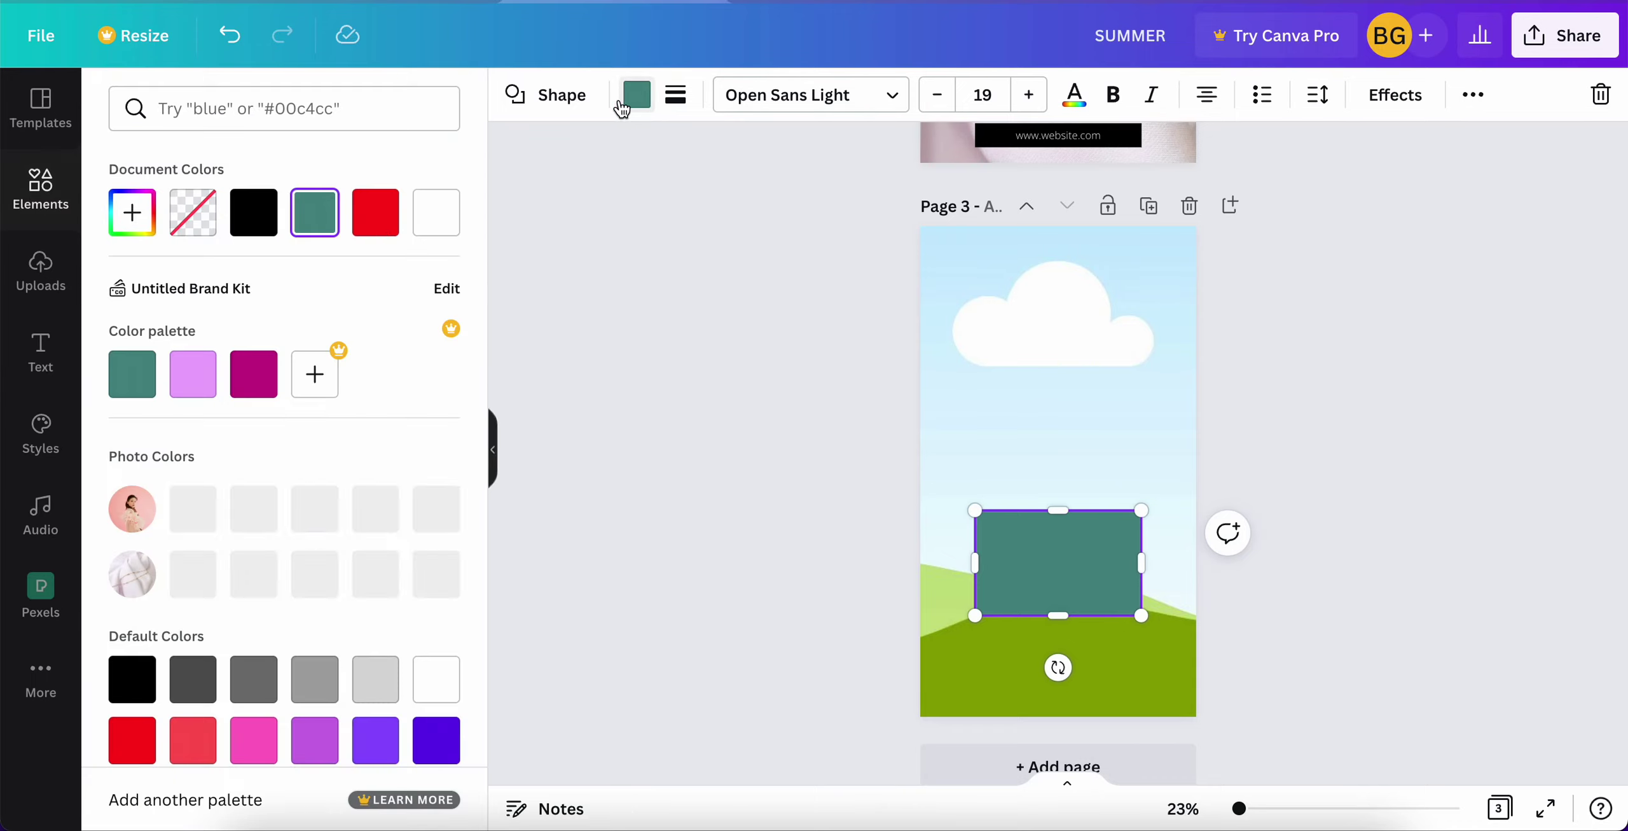
{"action": "left_click", "coordinate": [252, 229]}
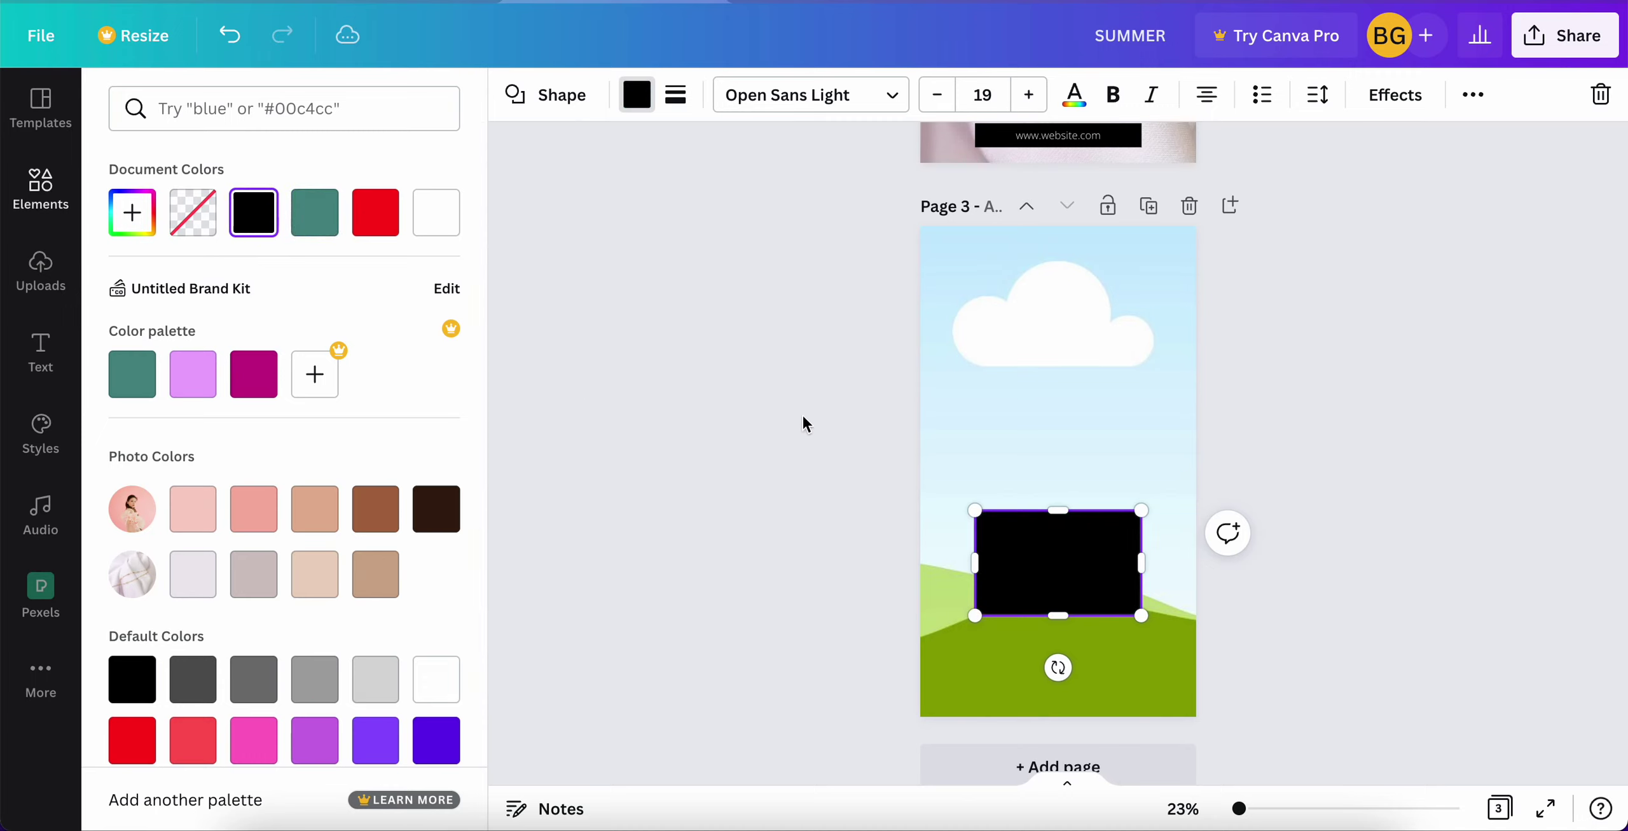
{"action": "left_click", "coordinate": [1051, 570]}
{"action": "left_click", "coordinate": [1075, 97]}
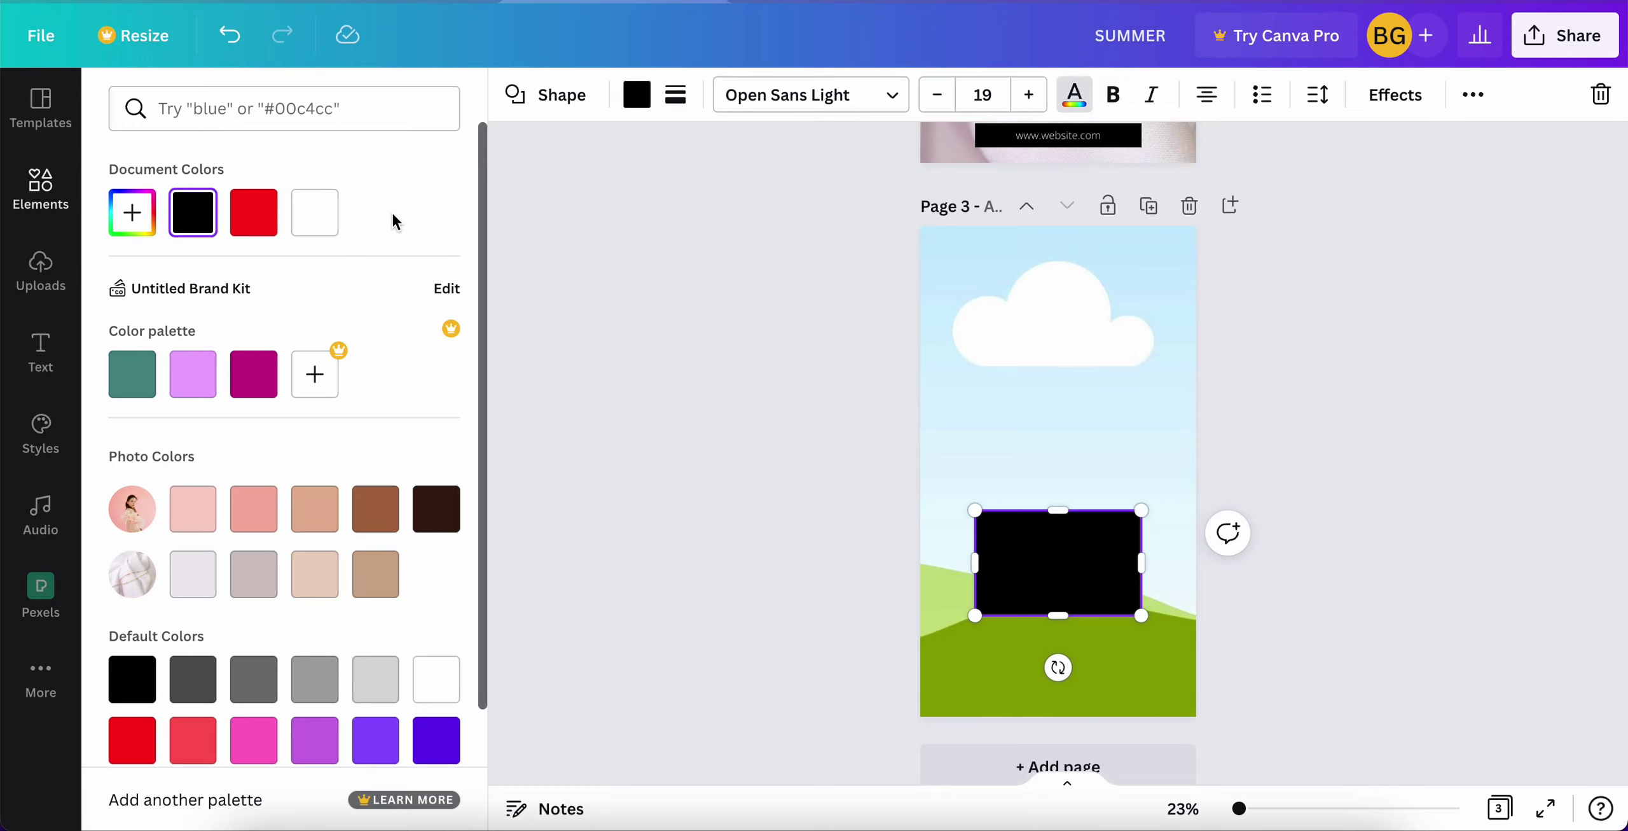
{"action": "left_click", "coordinate": [314, 212]}
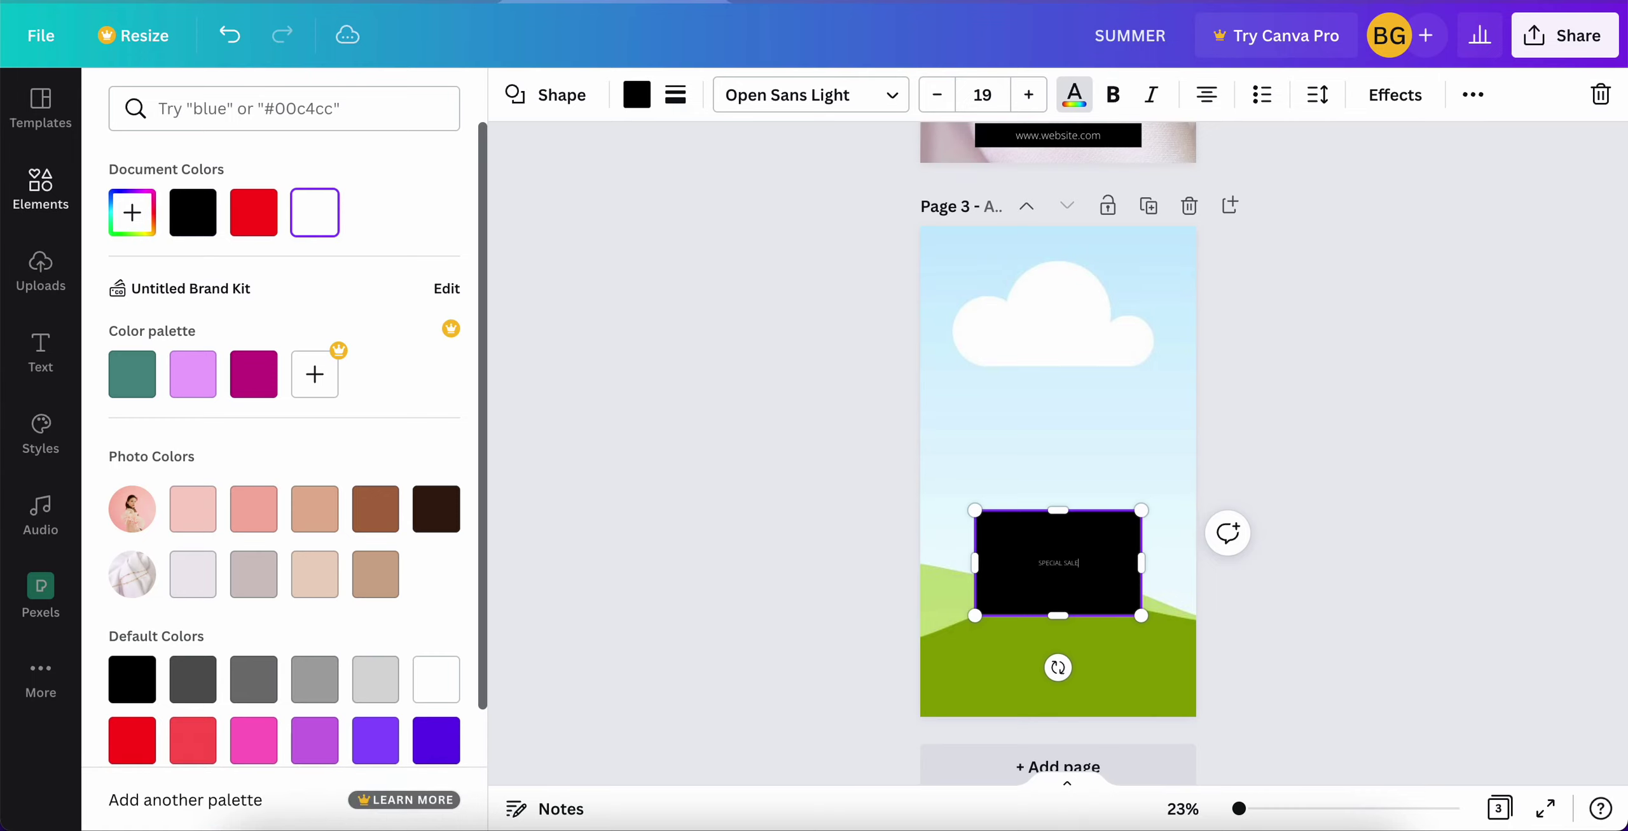
Set the "SPECIAL SALE" text to size 55 in the DM Serif Display font.
{"action": "left_click", "coordinate": [1029, 96]}
{"action": "left_click", "coordinate": [1030, 97]}
{"action": "left_click", "coordinate": [1030, 97]}
{"action": "left_click", "coordinate": [1030, 97]}
{"action": "left_click", "coordinate": [1030, 97]}
{"action": "left_click", "coordinate": [1030, 97]}
{"action": "left_click", "coordinate": [1030, 97]}
{"action": "left_click", "coordinate": [1030, 97]}
{"action": "left_click", "coordinate": [1030, 96]}
{"action": "left_click", "coordinate": [1030, 97]}
{"action": "left_click", "coordinate": [1030, 97]}
{"action": "left_click", "coordinate": [1030, 97]}
{"action": "left_click", "coordinate": [1030, 97]}
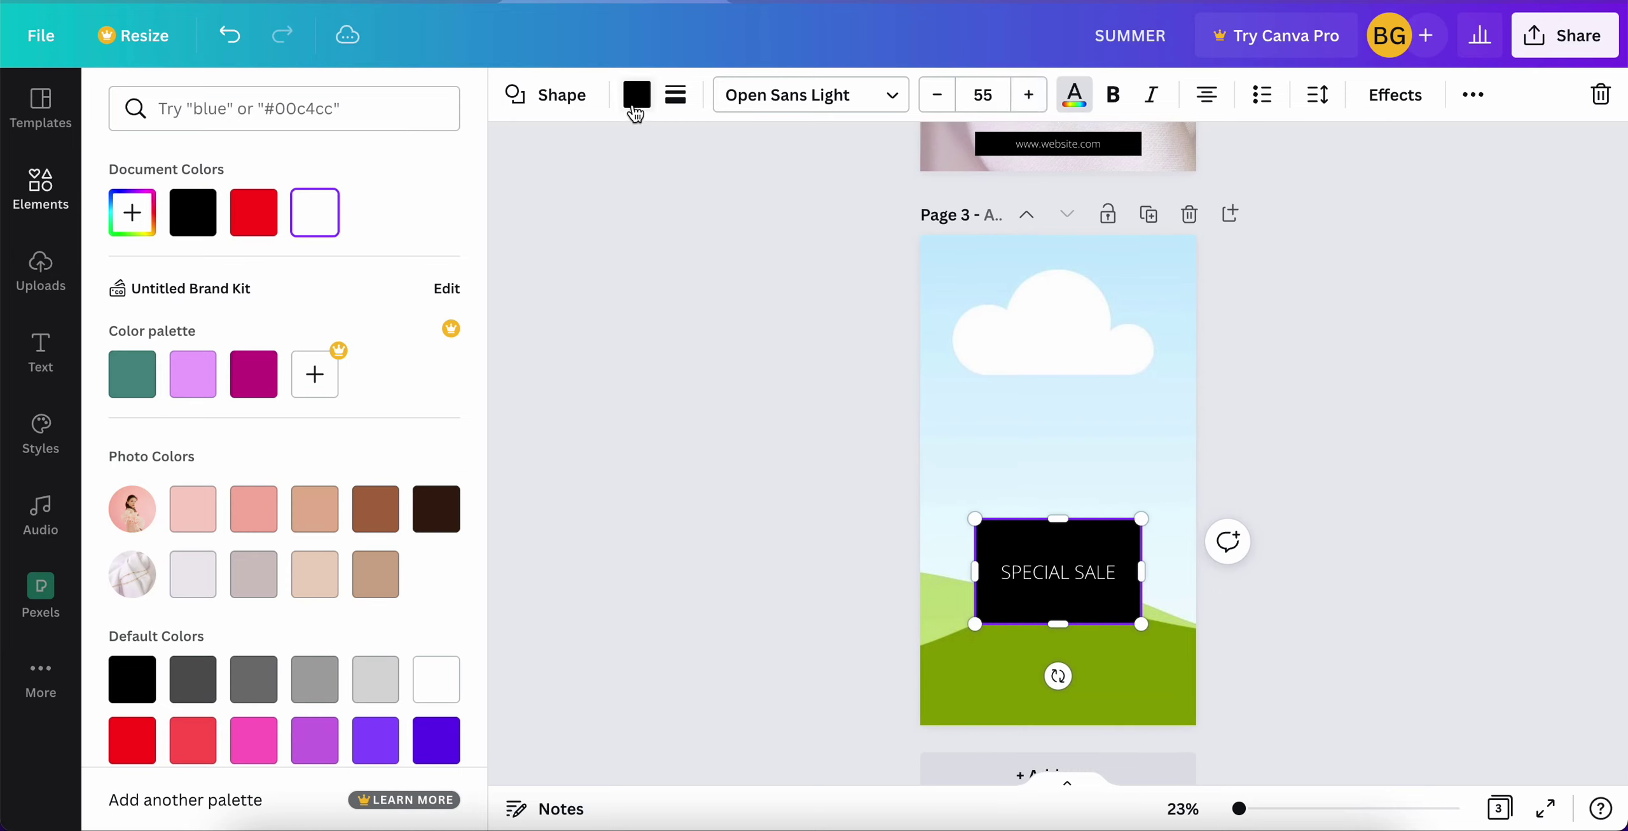
{"action": "left_click", "coordinate": [774, 97]}
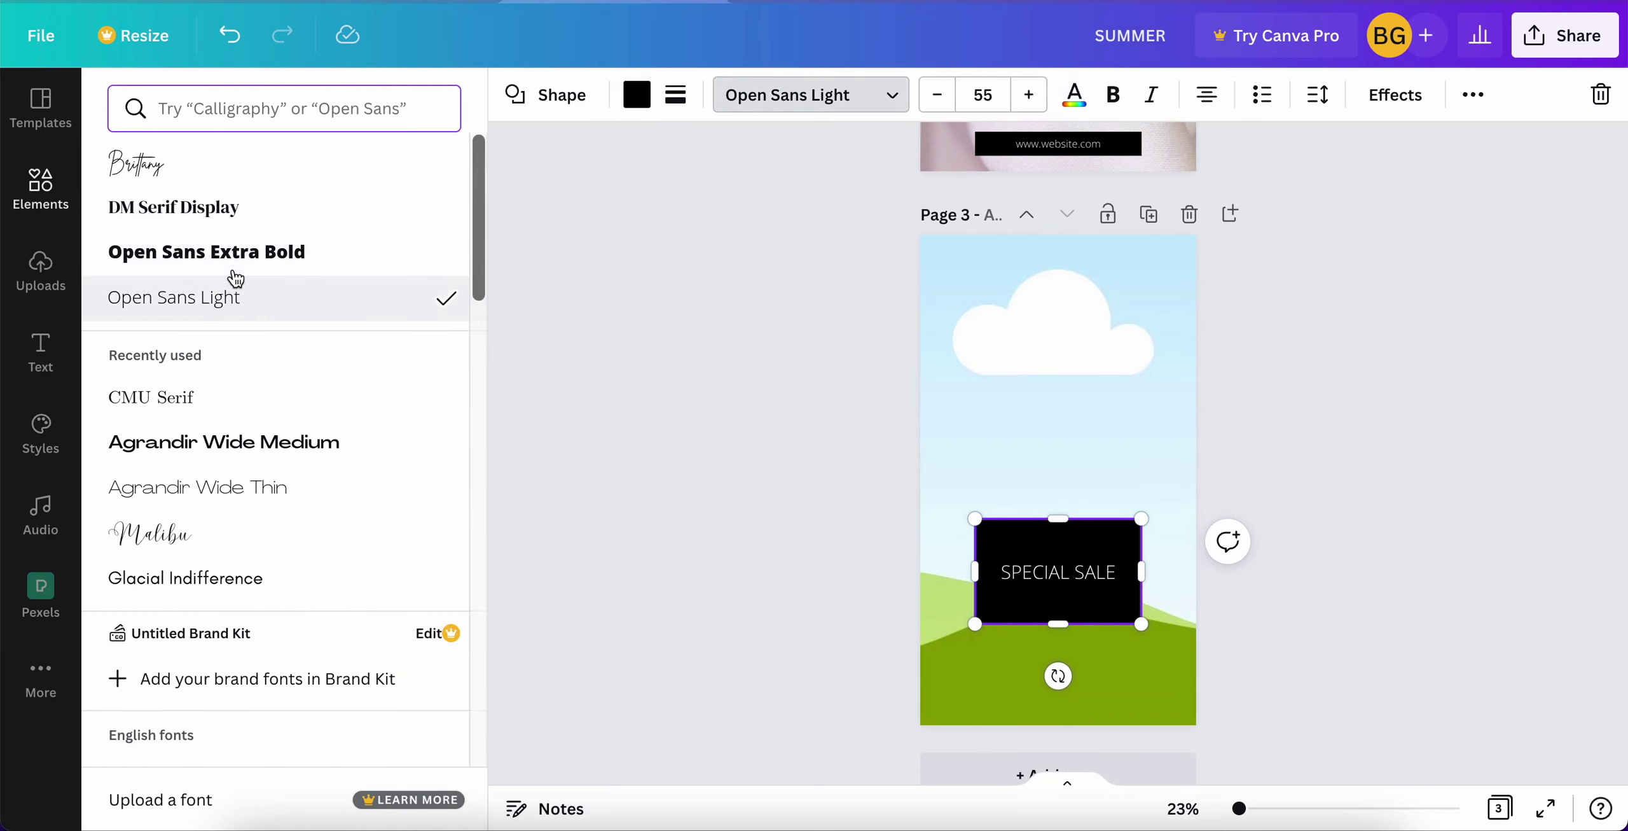
{"action": "left_click", "coordinate": [218, 208]}
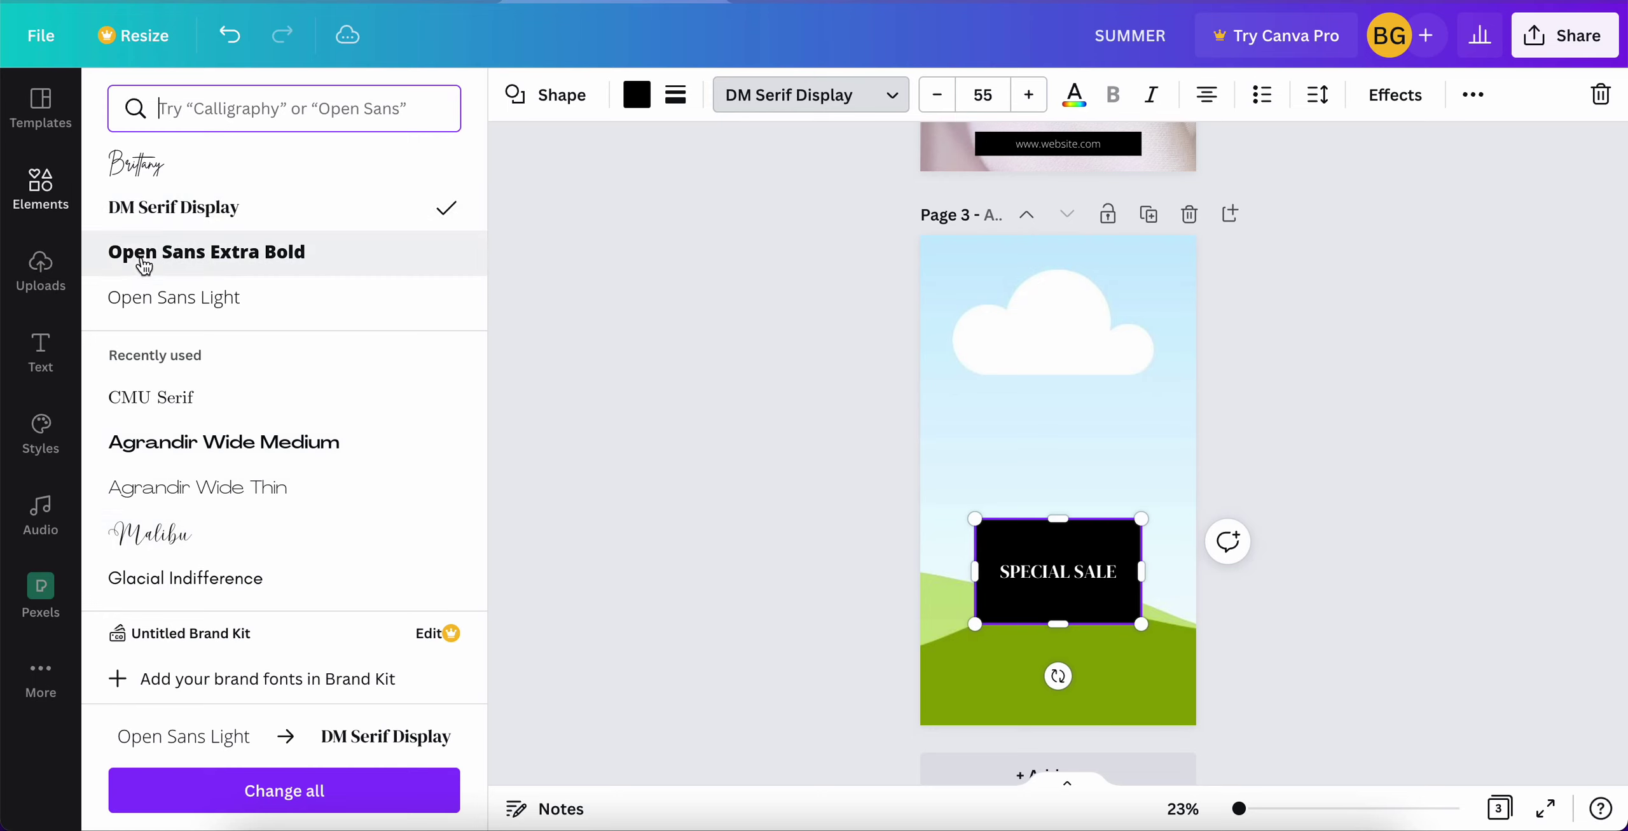
Find a thin rectangular border among the lines and shapes elements and add it to page 3.
{"action": "left_click", "coordinate": [63, 187]}
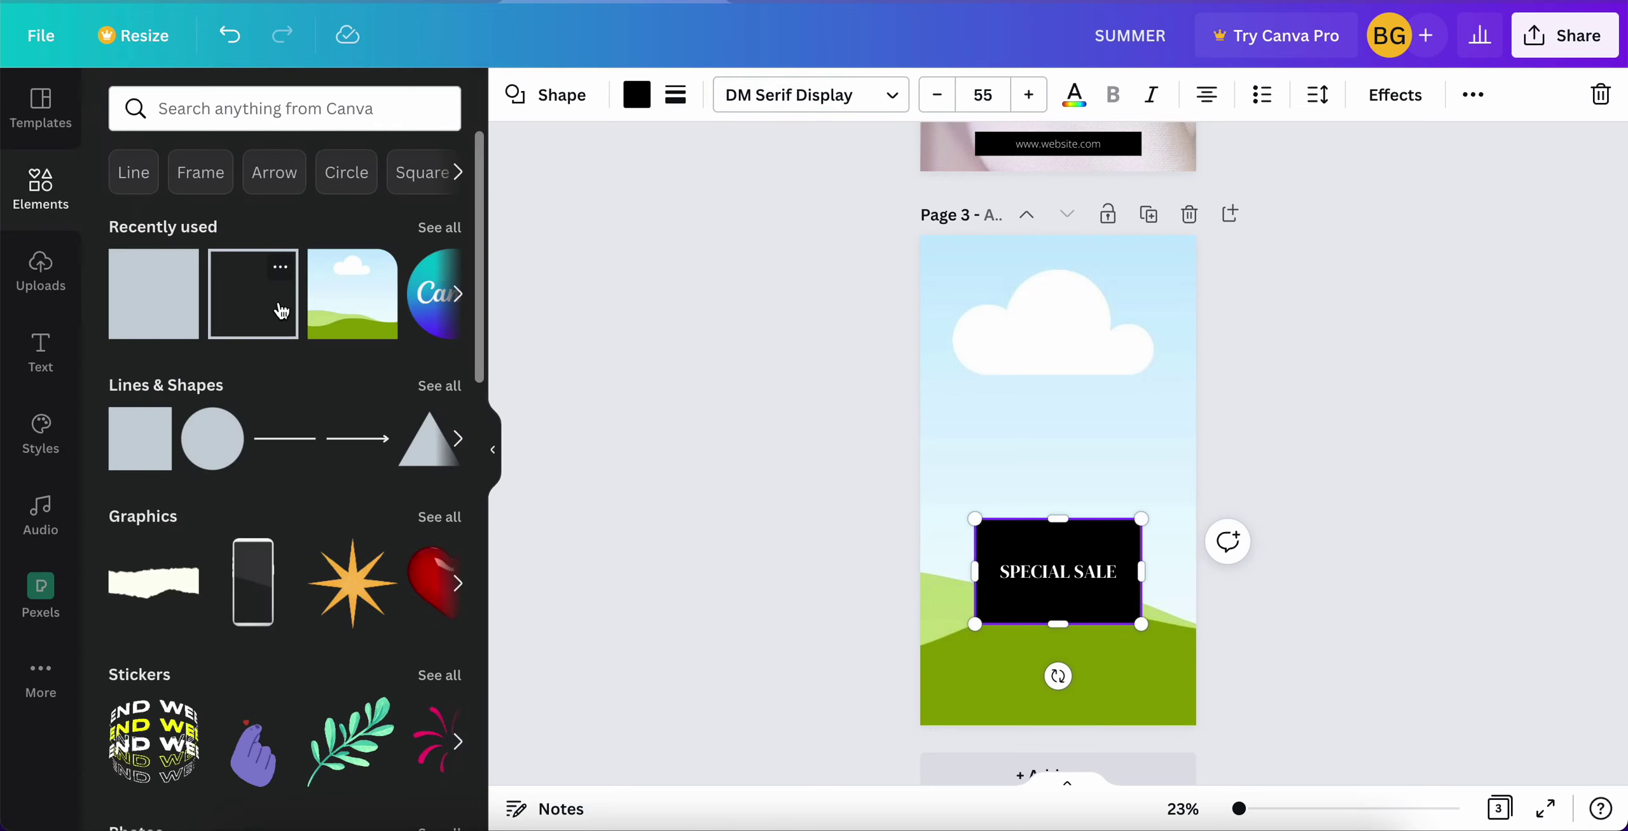
{"action": "scroll", "coordinate": [248, 591], "scroll_direction": "down", "scroll_amount": 5}
{"action": "scroll", "coordinate": [248, 607], "scroll_direction": "down", "scroll_amount": 12}
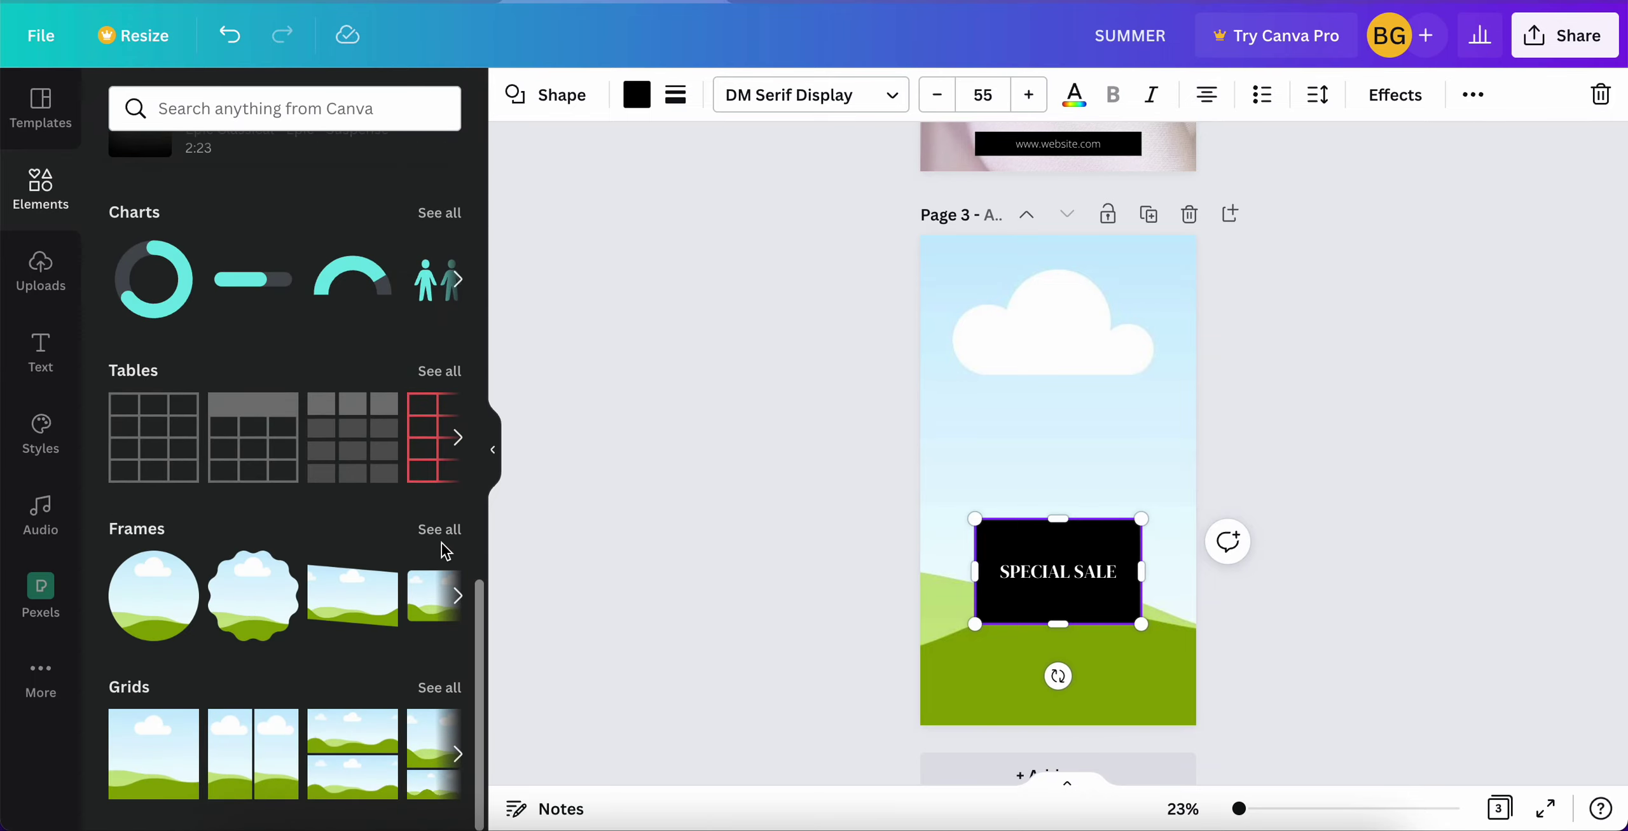
{"action": "scroll", "coordinate": [430, 542], "scroll_direction": "up", "scroll_amount": 15}
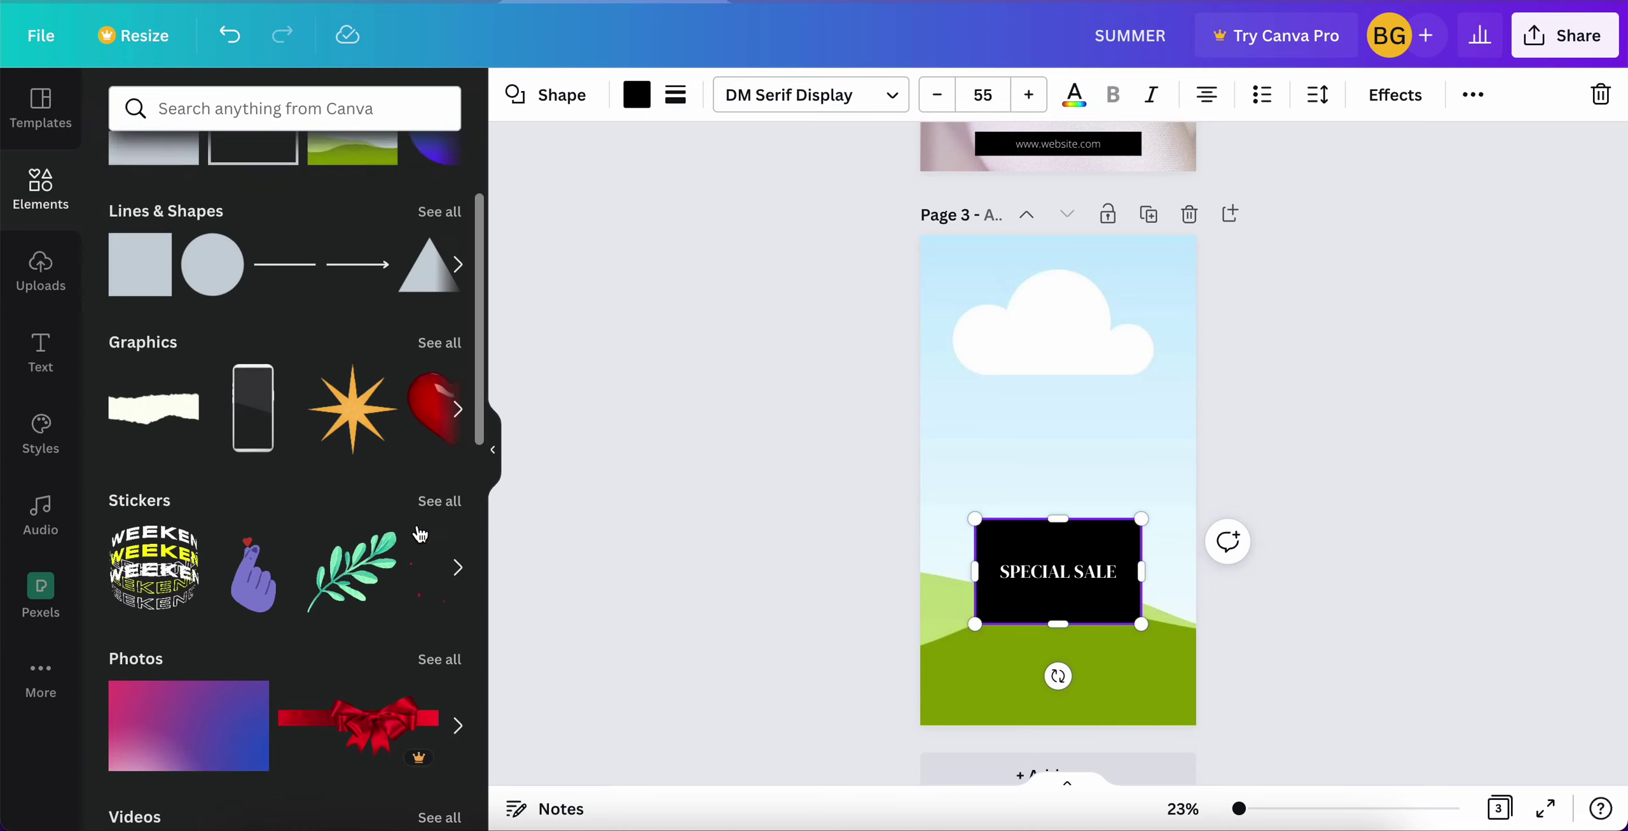
{"action": "left_click", "coordinate": [438, 378]}
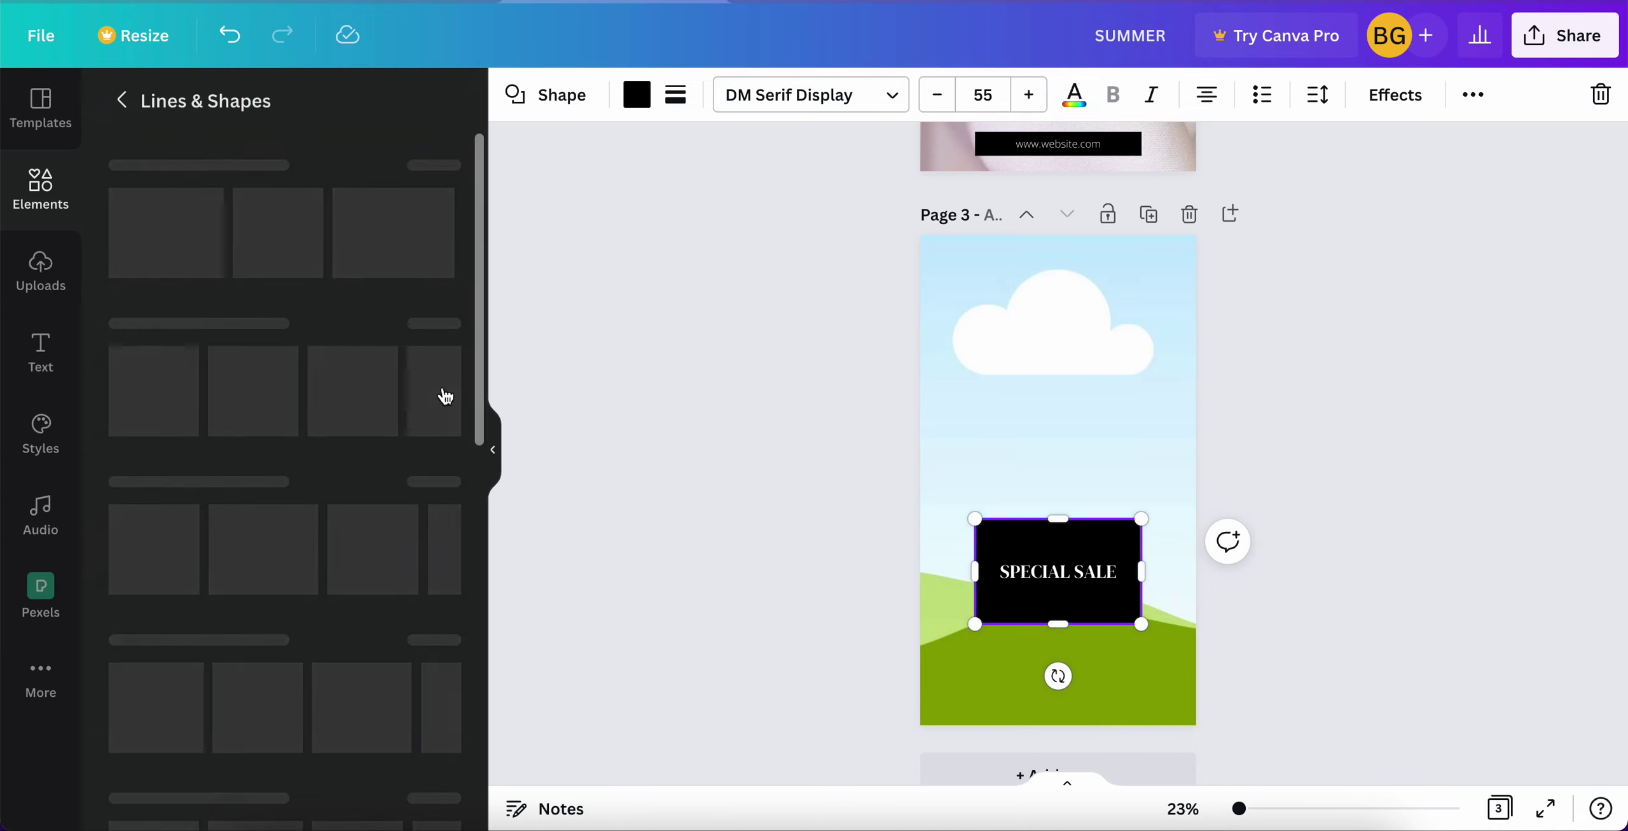
{"action": "scroll", "coordinate": [407, 490], "scroll_direction": "down", "scroll_amount": 5}
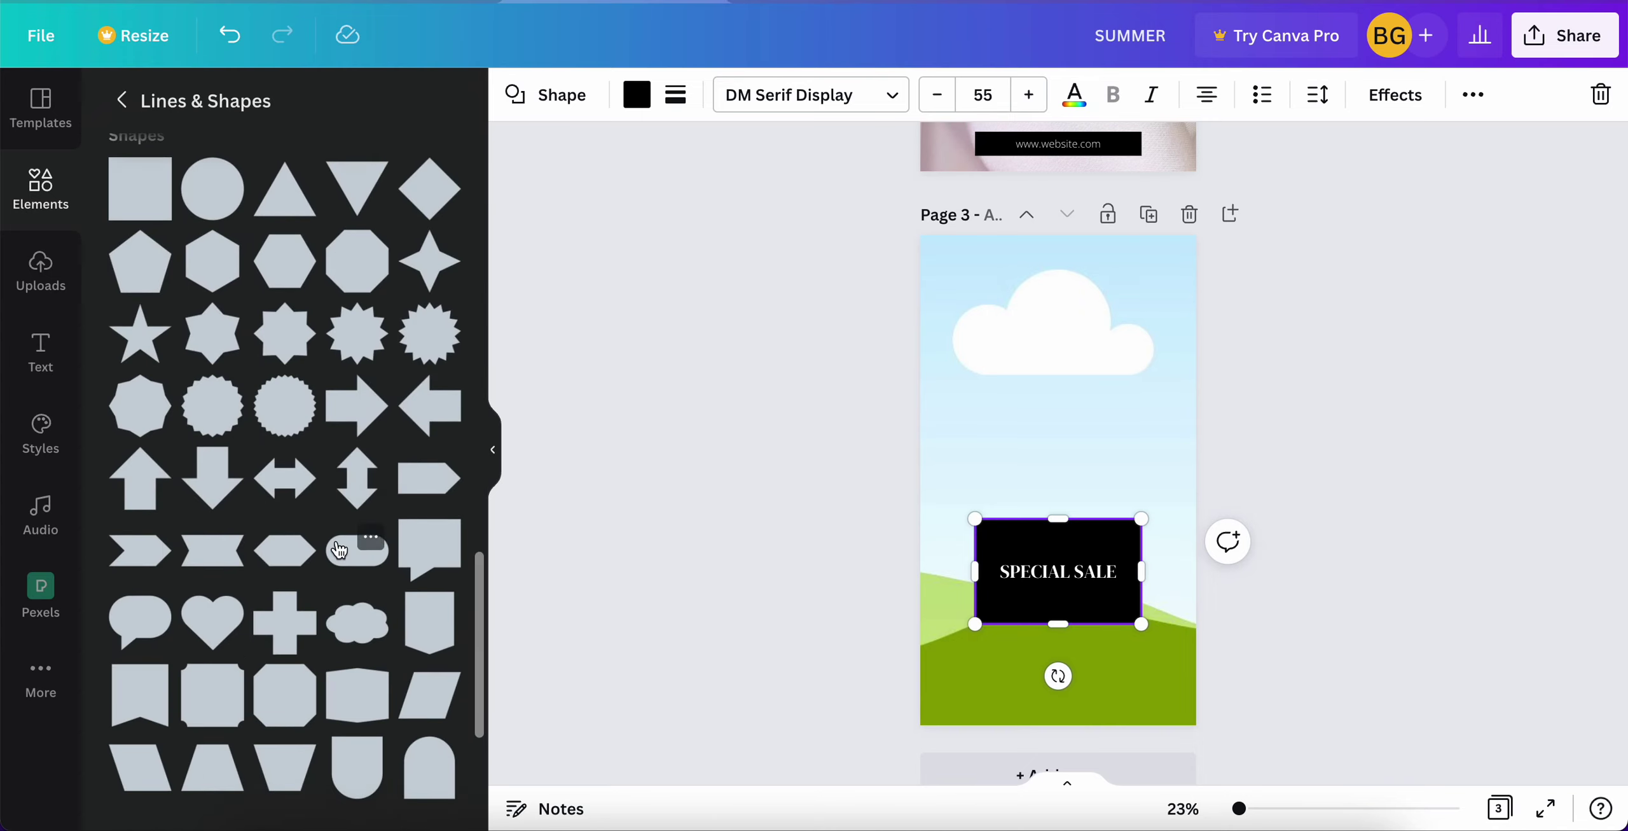
{"action": "scroll", "coordinate": [280, 648], "scroll_direction": "down", "scroll_amount": 10}
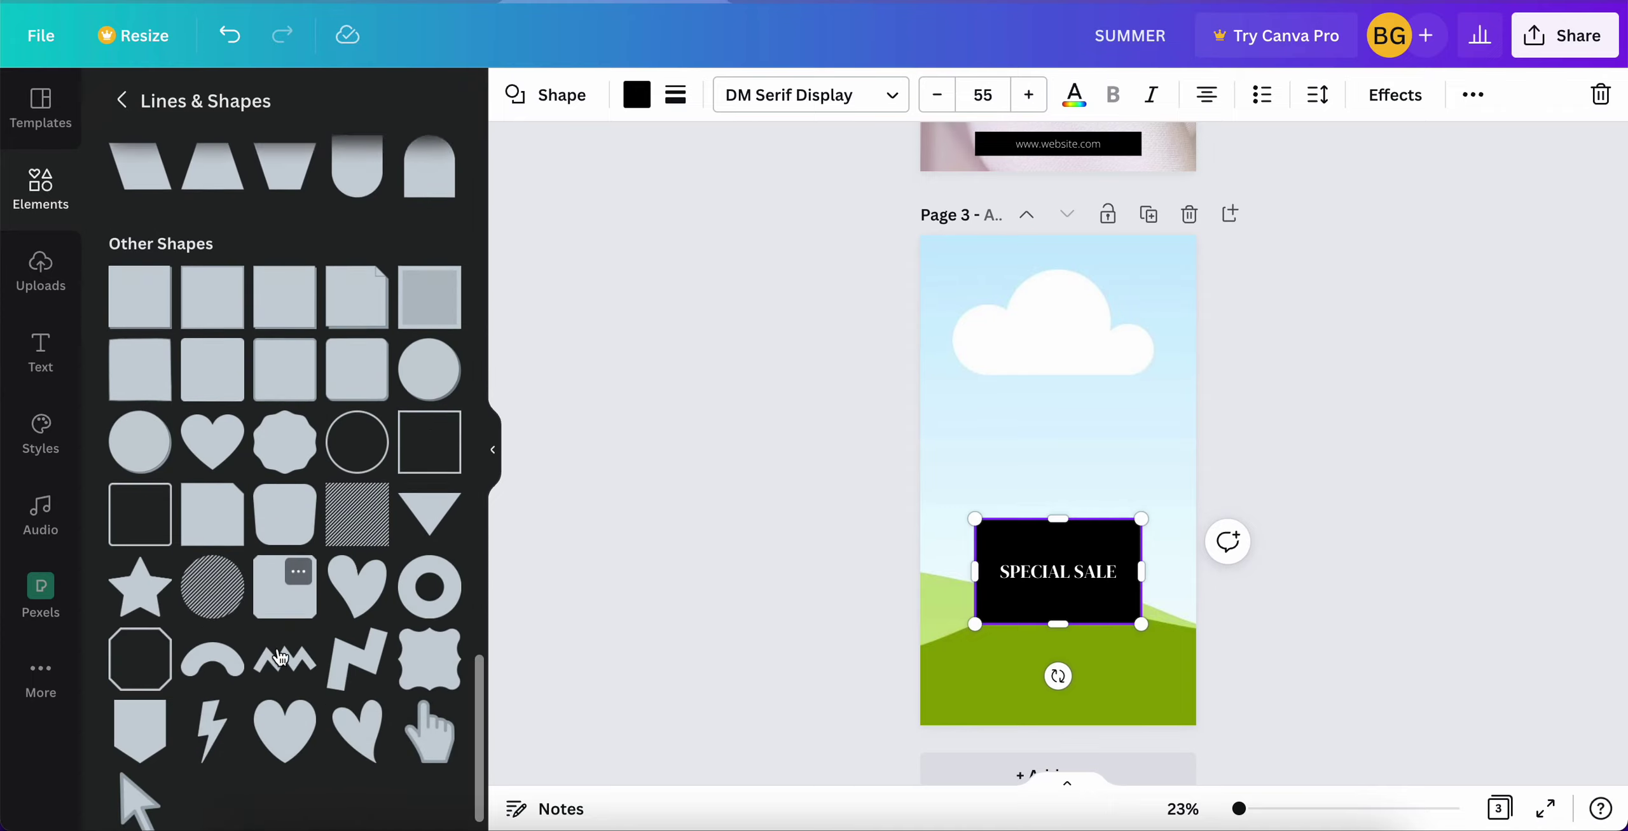
{"action": "scroll", "coordinate": [277, 646], "scroll_direction": "down", "scroll_amount": 6}
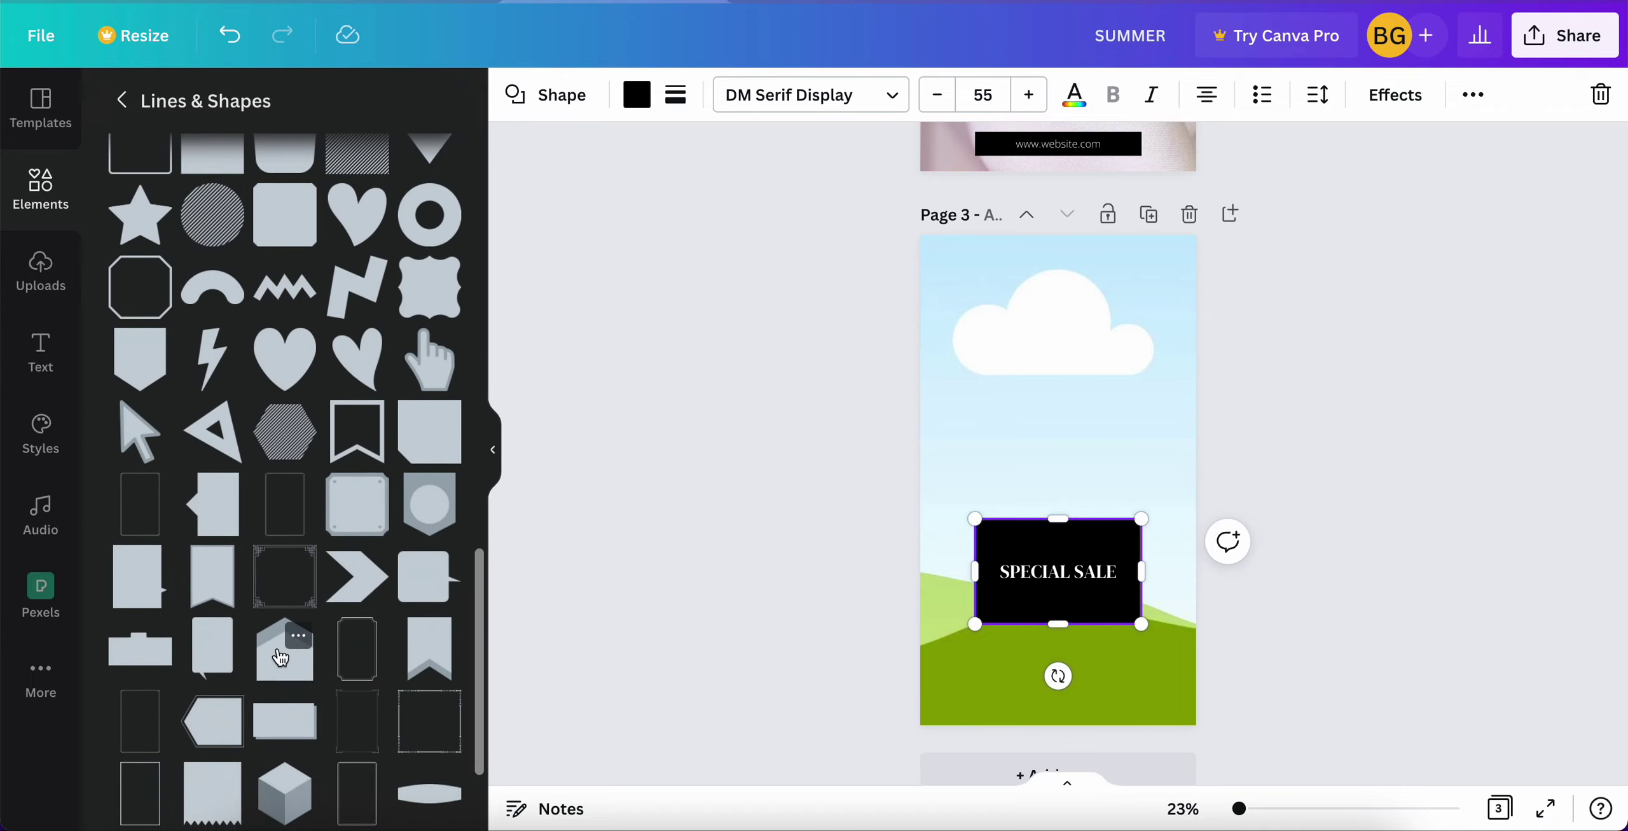
{"action": "scroll", "coordinate": [280, 658], "scroll_direction": "down", "scroll_amount": 1}
{"action": "left_click", "coordinate": [141, 366]}
Fit the thin border to the edges of the black "SPECIAL SALE" box and color it white.
{"action": "left_click_drag", "start_coordinate": [1058, 367], "coordinate": [1060, 518]}
{"action": "left_click_drag", "start_coordinate": [1058, 592], "coordinate": [1062, 617]}
{"action": "left_click_drag", "start_coordinate": [987, 570], "coordinate": [972, 567]}
{"action": "left_click_drag", "start_coordinate": [1129, 572], "coordinate": [1143, 575]}
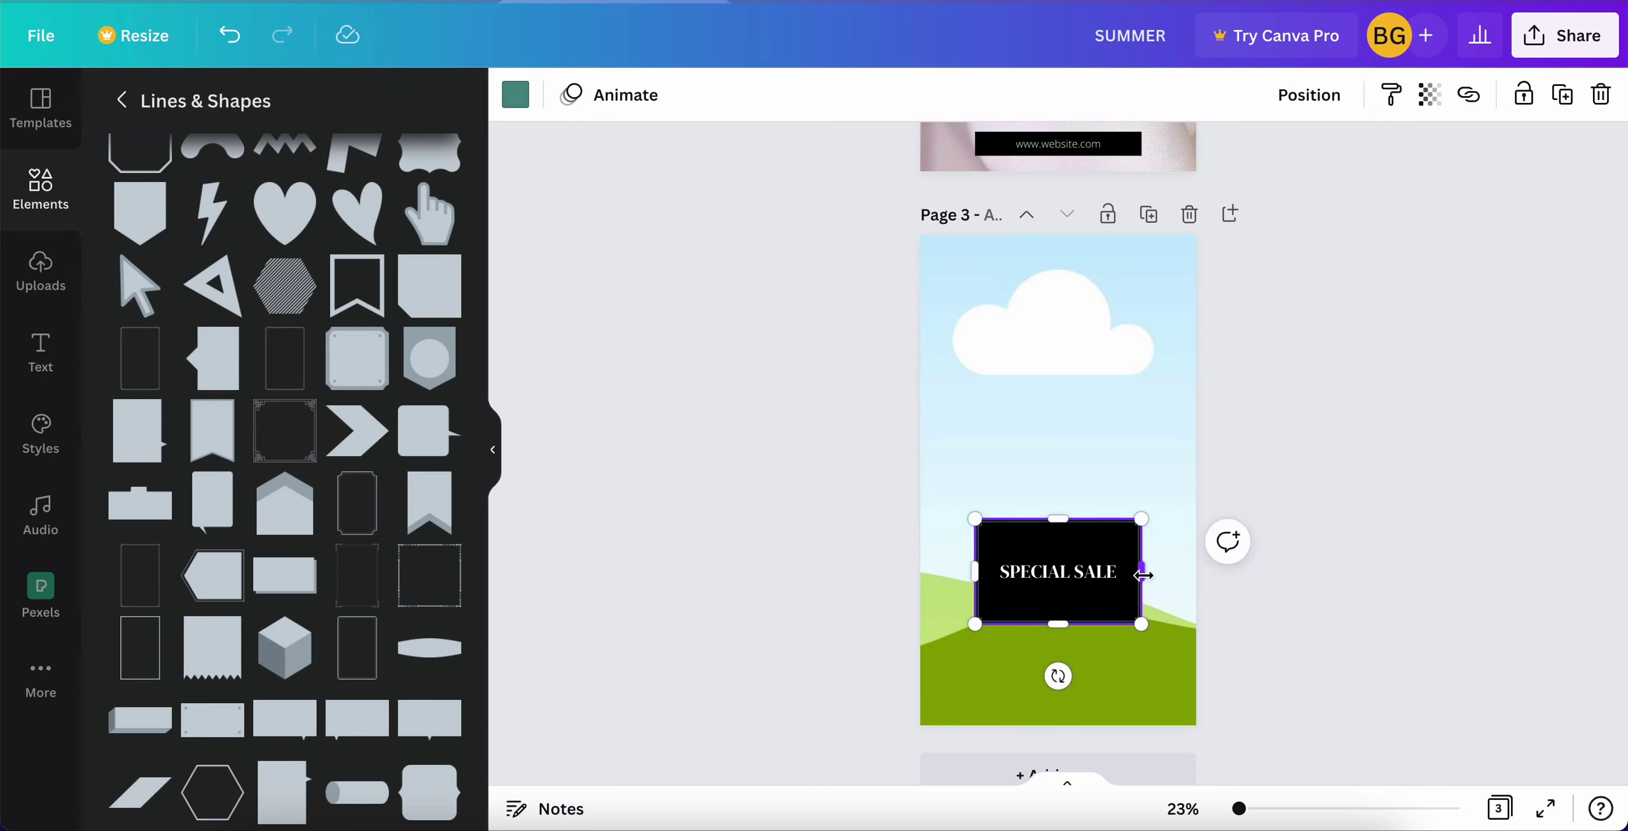
{"action": "left_click", "coordinate": [521, 105]}
{"action": "left_click", "coordinate": [375, 212]}
{"action": "left_click", "coordinate": [853, 520]}
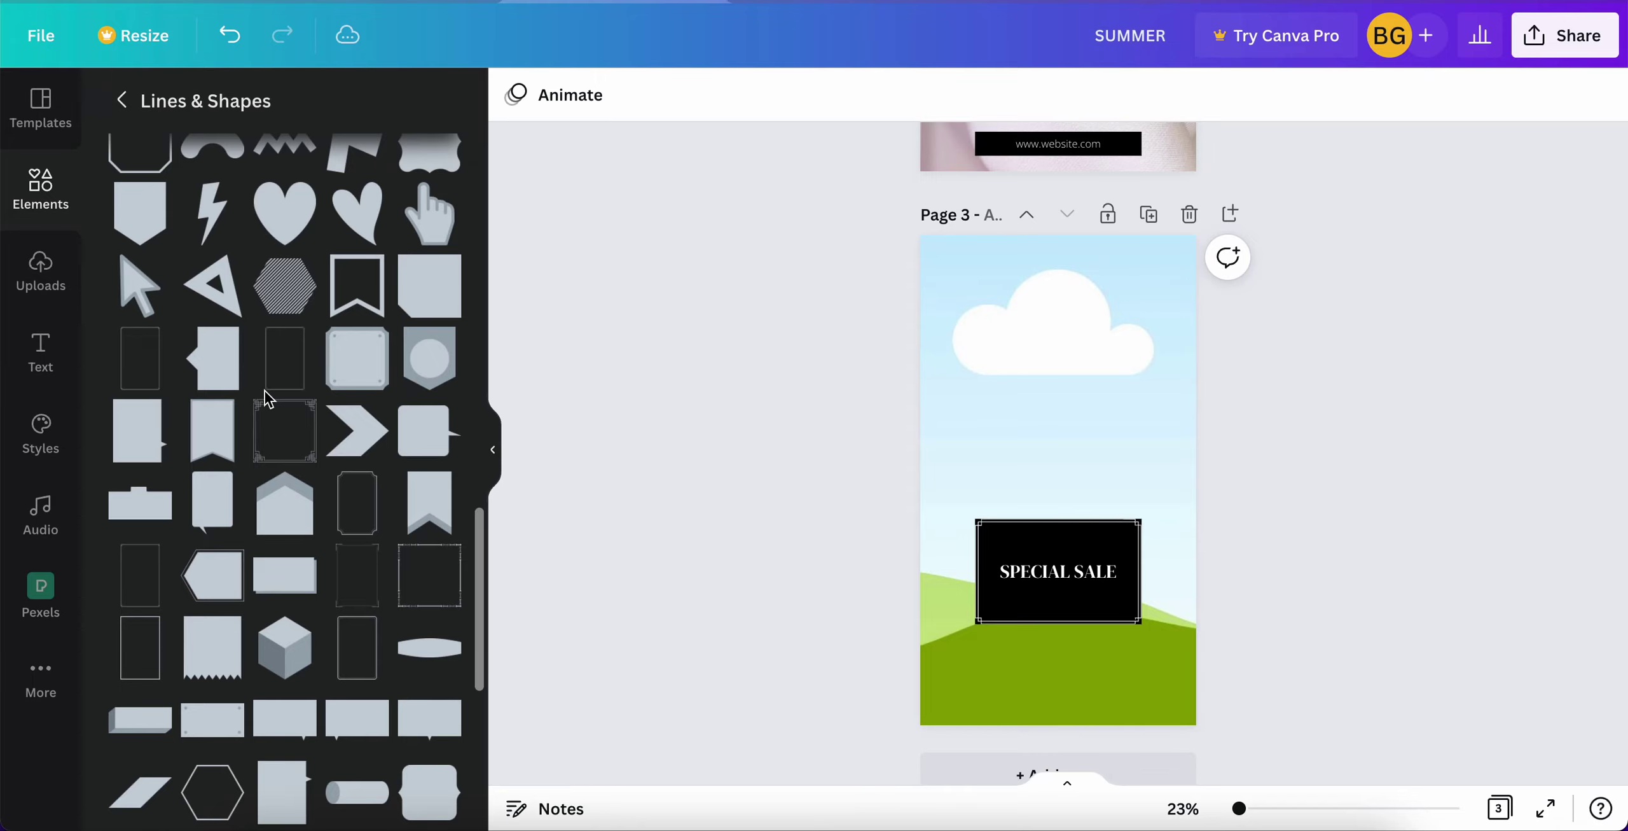
Add a heading reading "UP TO 50% OFF" above the black box on page 3.
{"action": "left_click", "coordinate": [42, 350]}
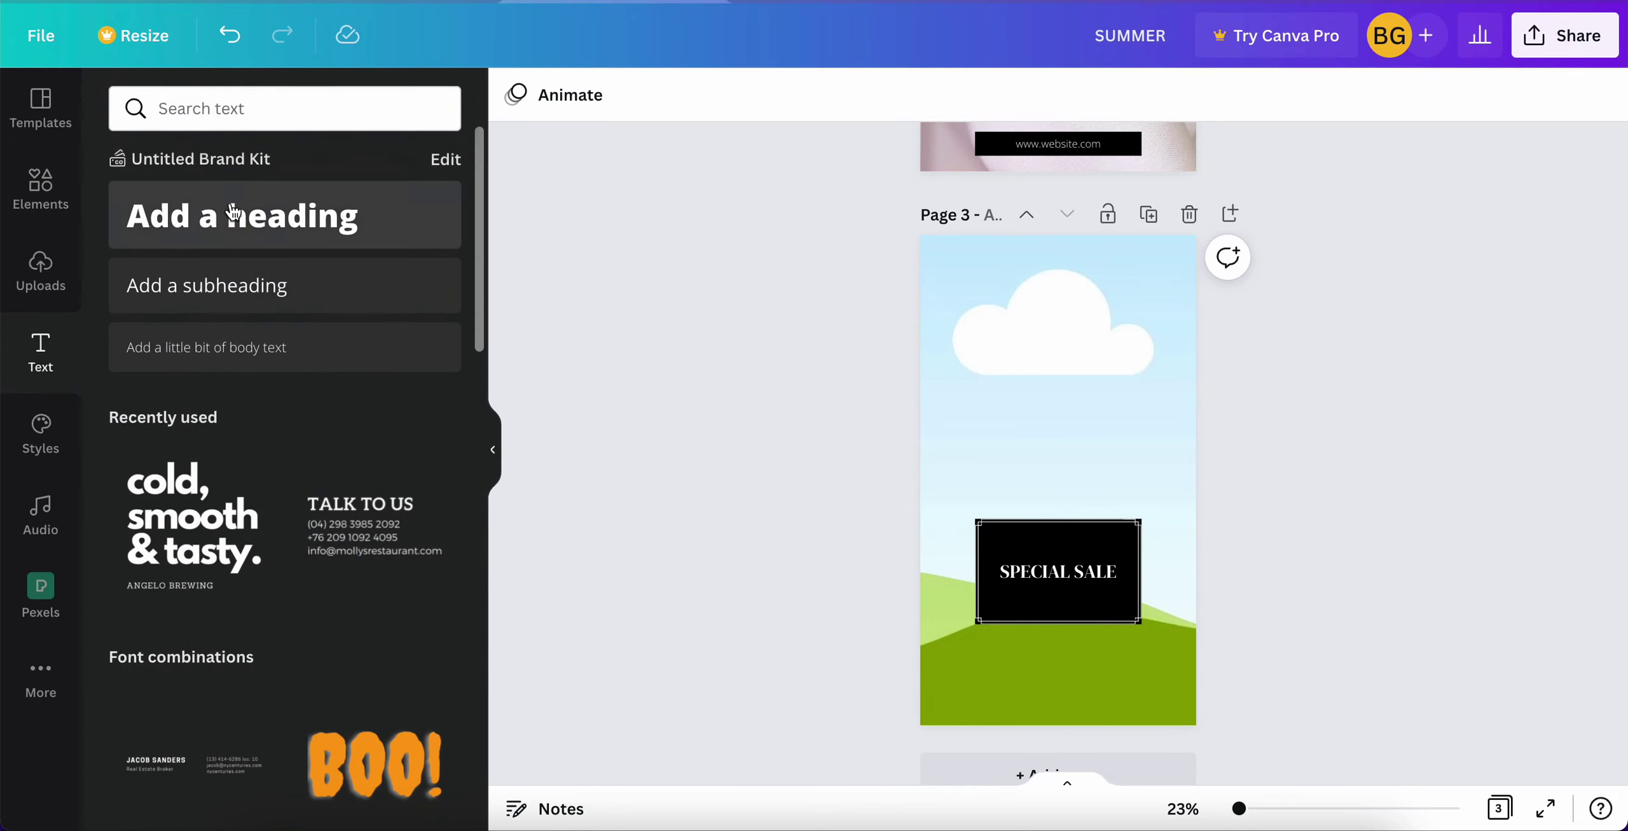
{"action": "left_click", "coordinate": [243, 217]}
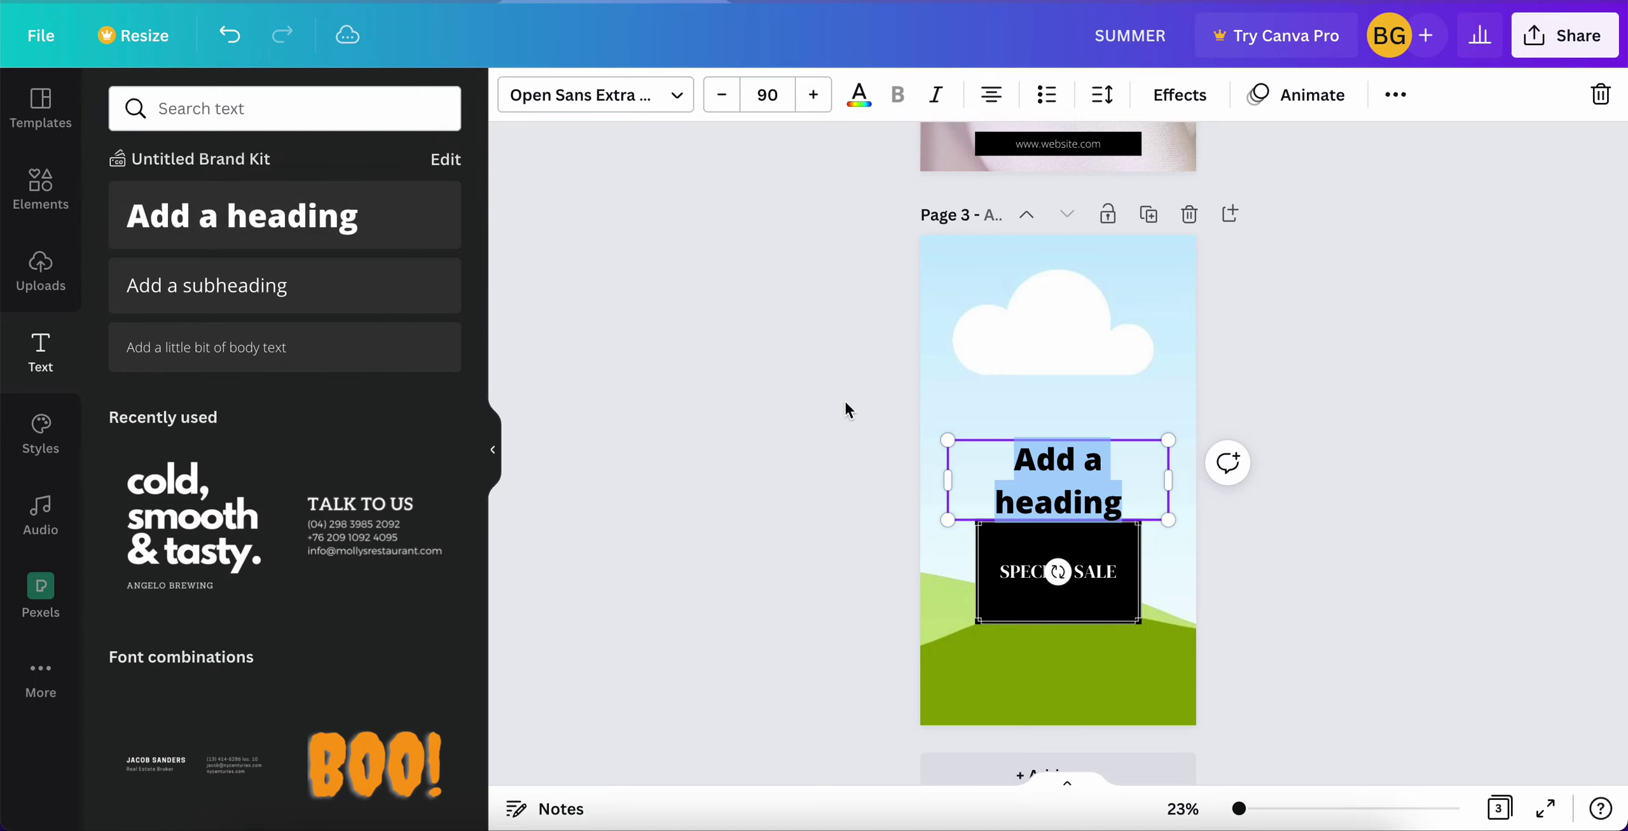
{"action": "type", "text": "UP"}
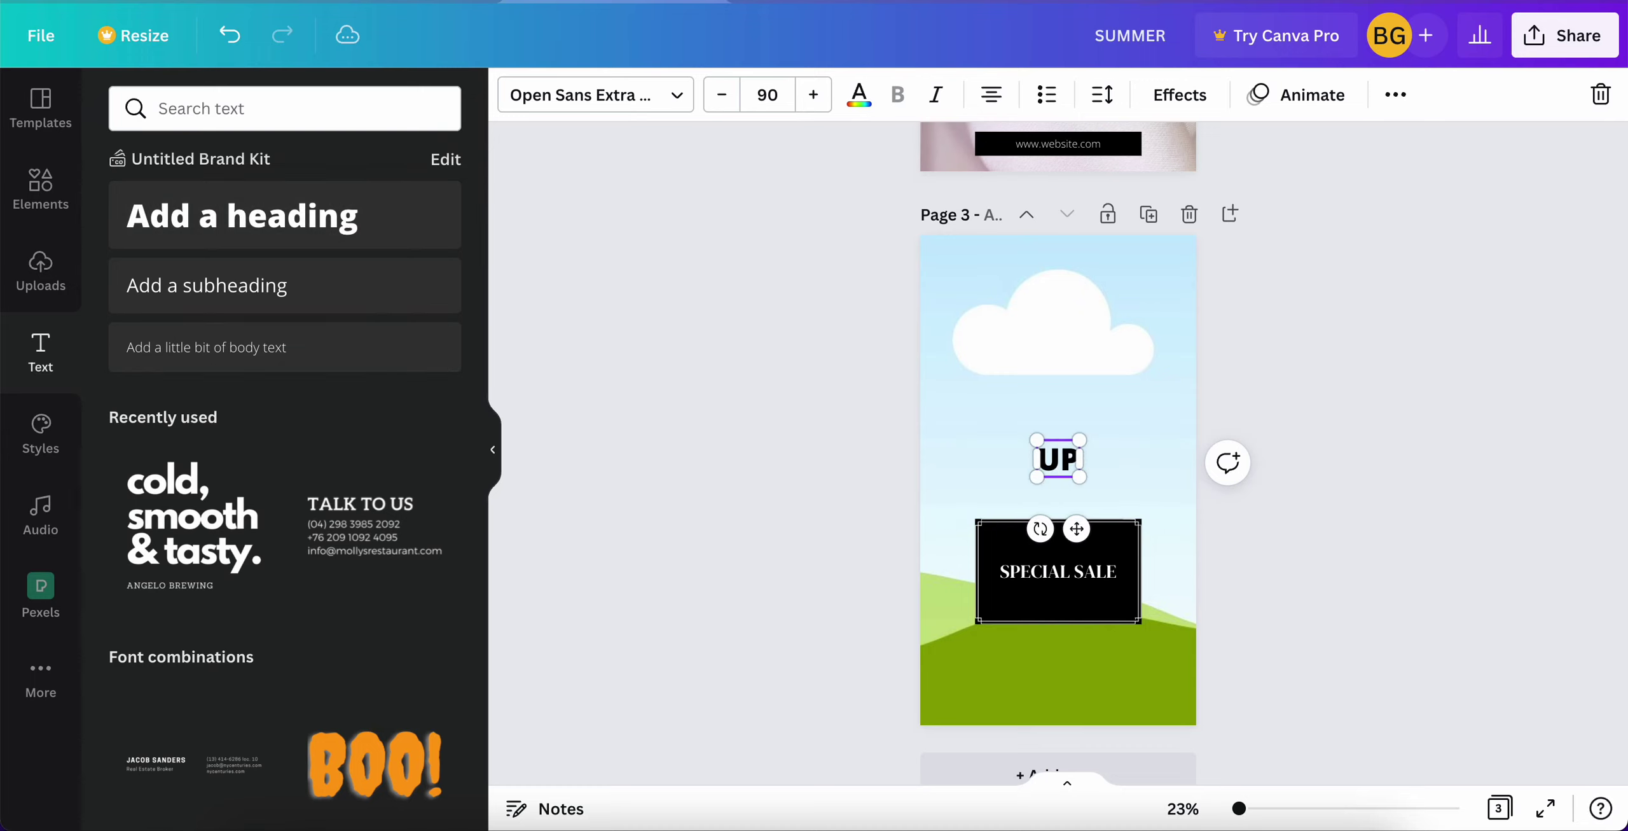
{"action": "type", "text": " TO 50% OFF"}
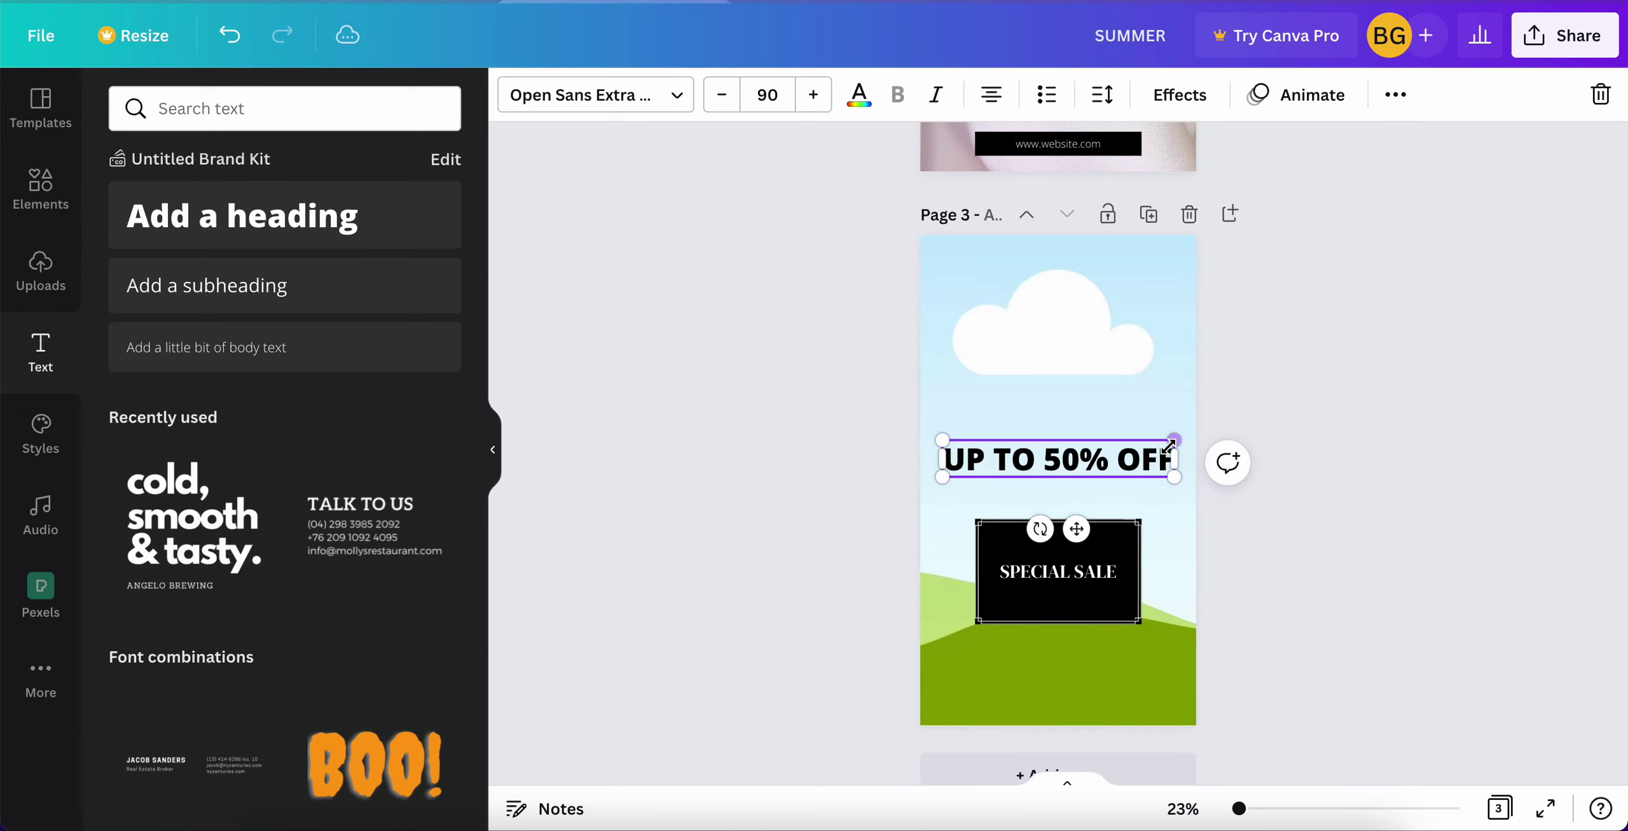
Change the "UP TO 50% OFF" heading's font to Open Sans Light and shrink the text to about size 51.2.
{"action": "left_click", "coordinate": [674, 97]}
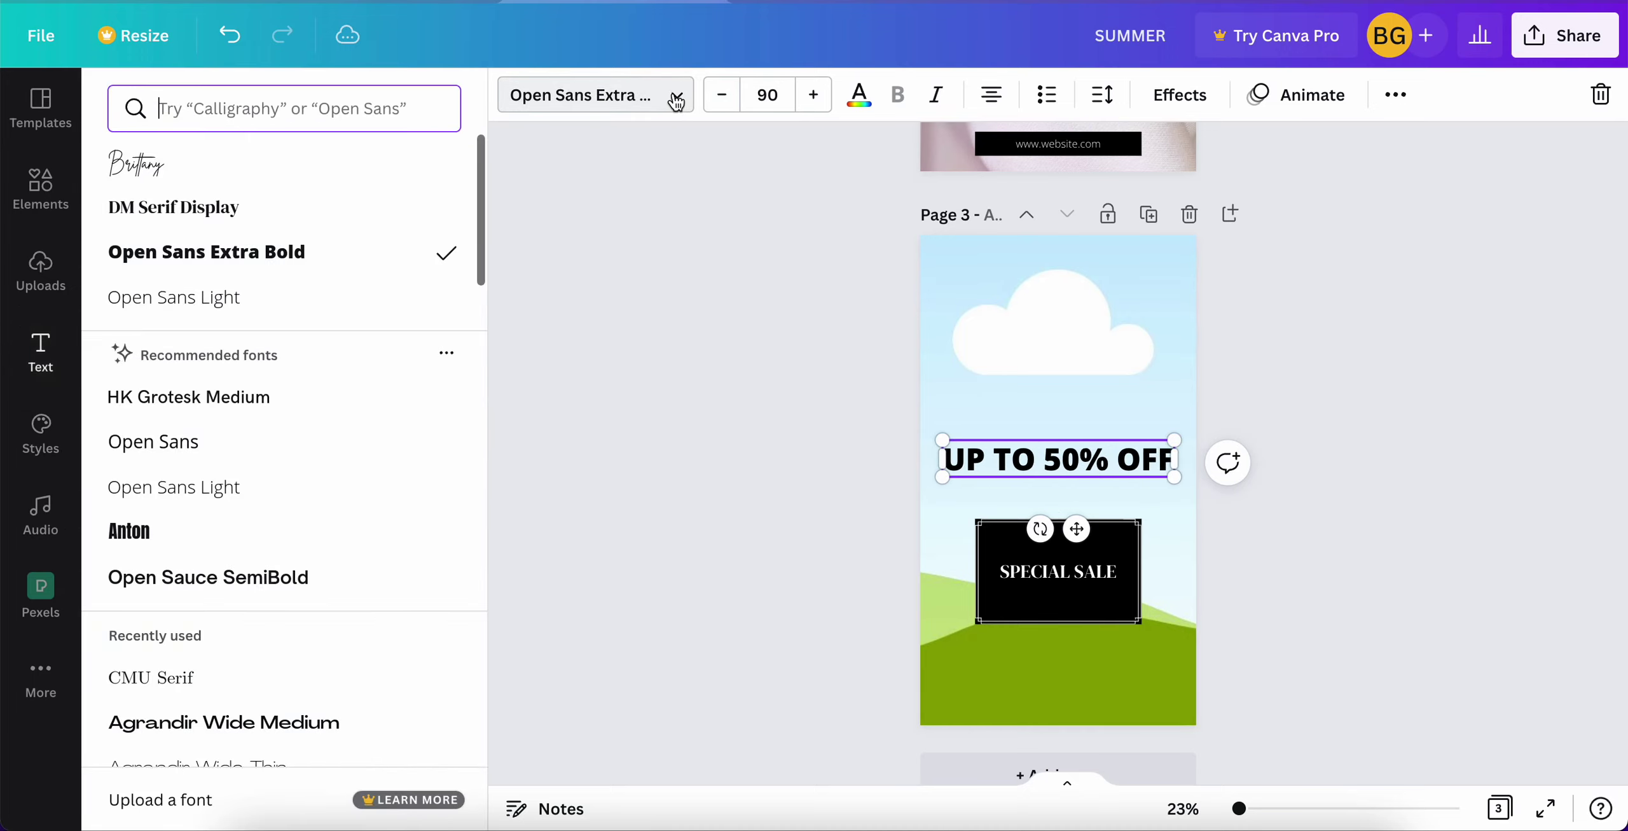
{"action": "left_click", "coordinate": [294, 294]}
{"action": "left_click_drag", "start_coordinate": [1167, 440], "coordinate": [1074, 454]}
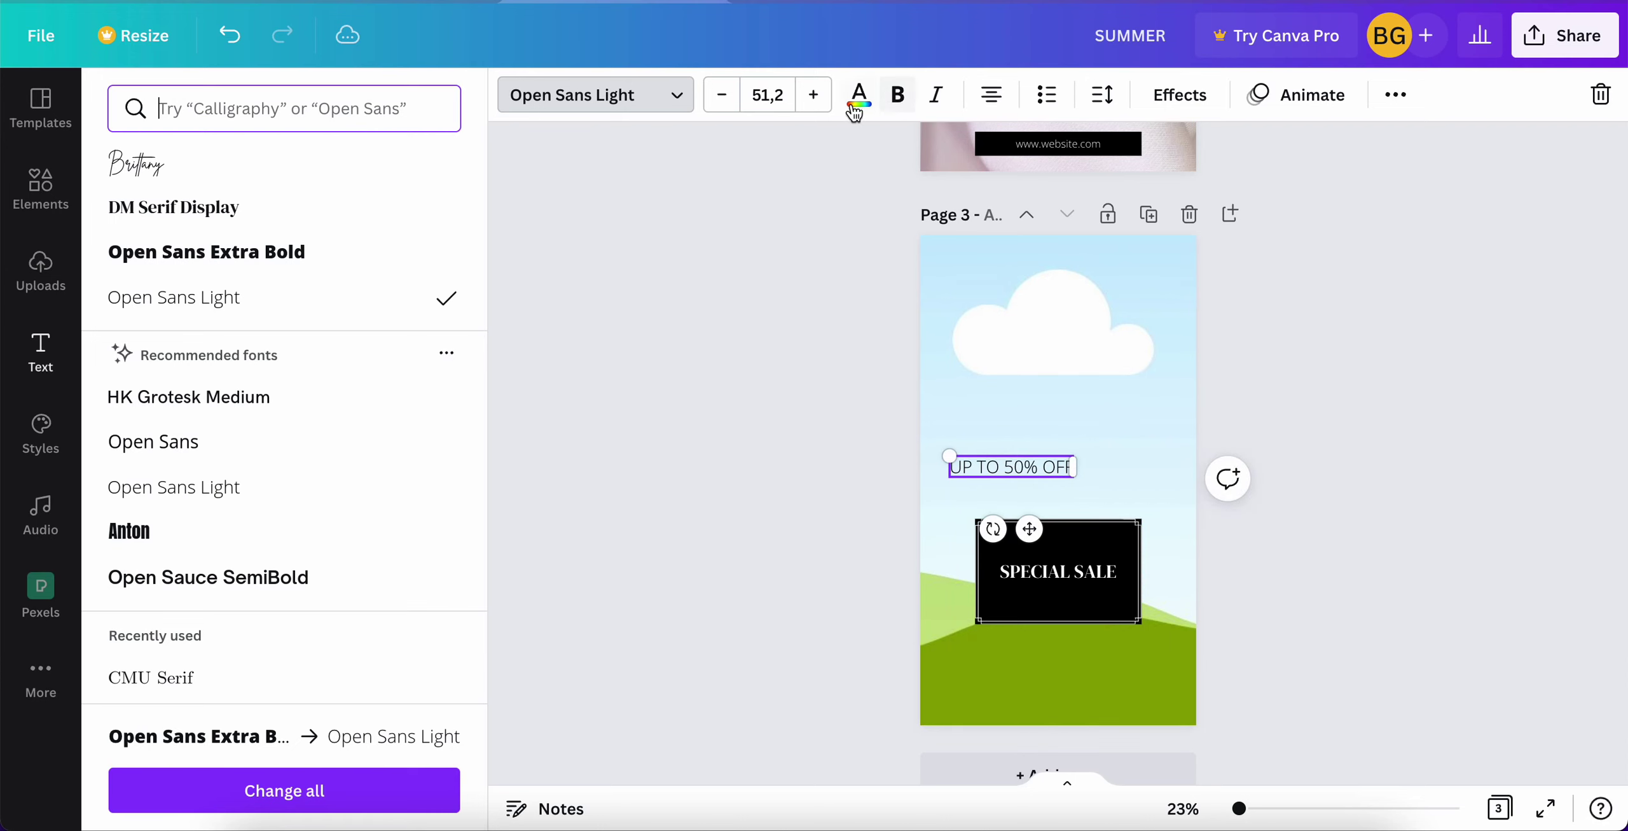
Color the "UP TO 50% OFF" heading white and place it inside the black box above "SPECIAL SALE".
{"action": "left_click", "coordinate": [858, 97]}
{"action": "left_click", "coordinate": [311, 223]}
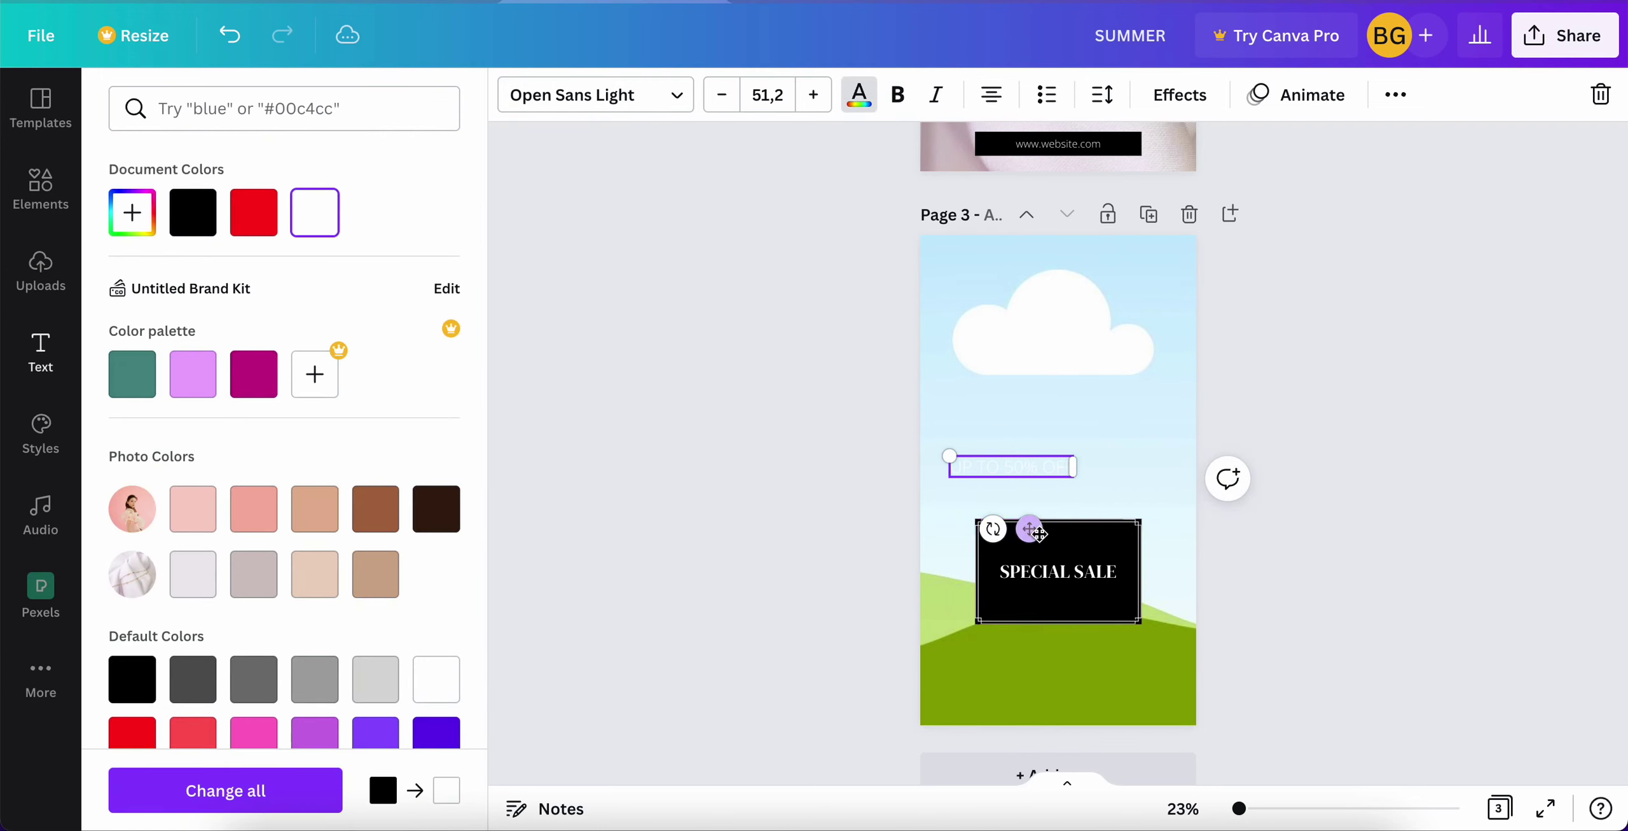
{"action": "left_click_drag", "start_coordinate": [1030, 528], "coordinate": [1079, 610]}
Shrink the "UP TO 50% OFF" text to size 33.2 so it fits inside the black box.
{"action": "left_click", "coordinate": [725, 96]}
{"action": "left_click", "coordinate": [725, 96]}
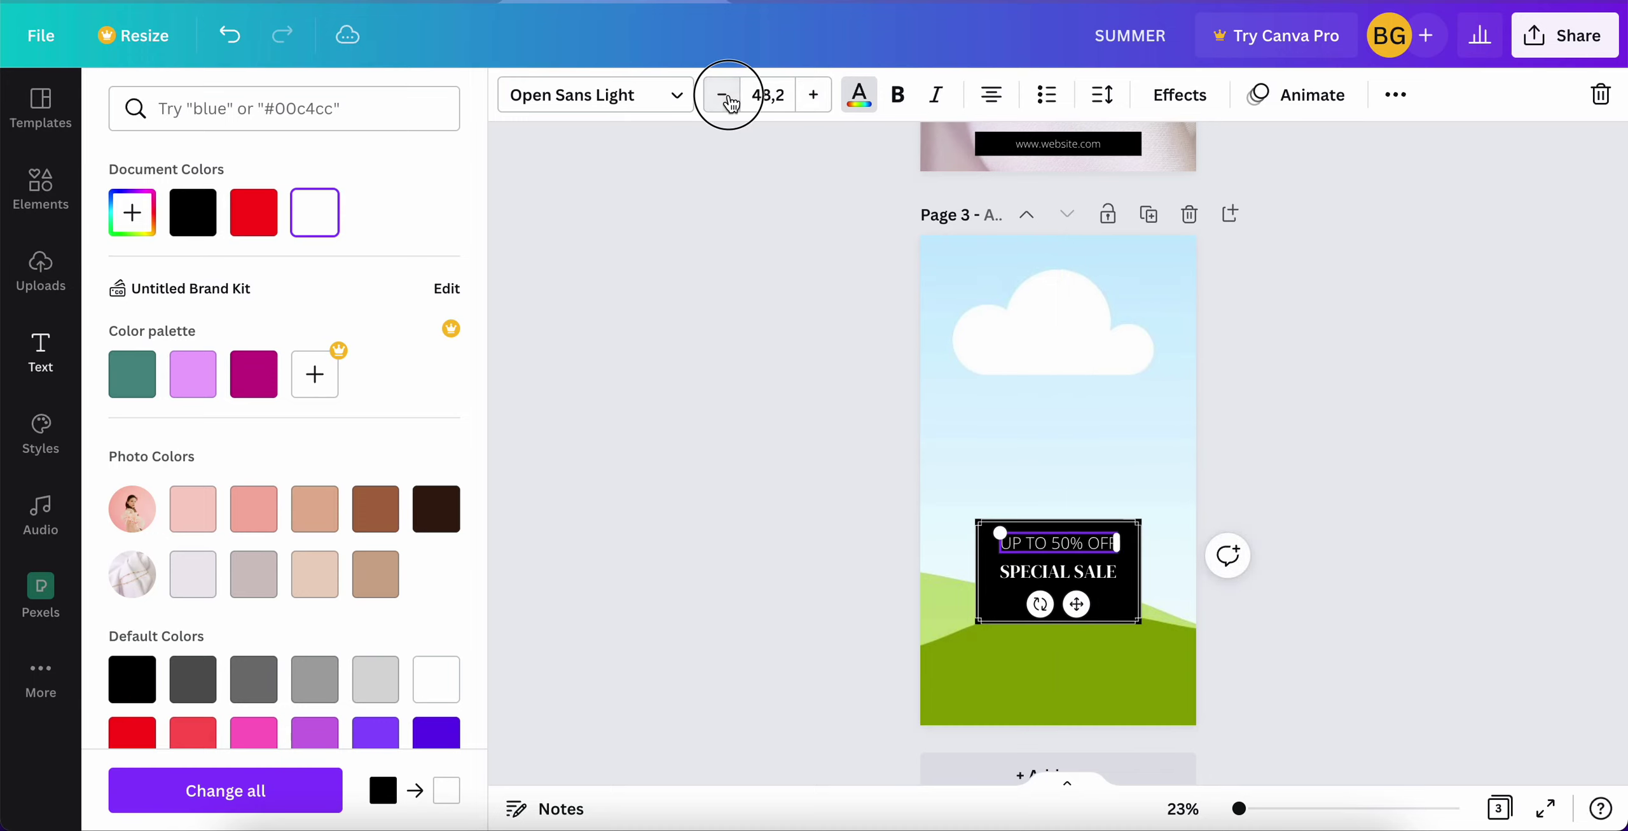
{"action": "left_click", "coordinate": [725, 97]}
{"action": "left_click", "coordinate": [725, 96]}
{"action": "left_click", "coordinate": [725, 96]}
{"action": "left_click", "coordinate": [728, 99]}
{"action": "left_click", "coordinate": [728, 98]}
{"action": "left_click", "coordinate": [729, 99]}
{"action": "left_click", "coordinate": [730, 100]}
{"action": "left_click", "coordinate": [730, 101]}
{"action": "left_click", "coordinate": [730, 101]}
{"action": "left_click", "coordinate": [730, 101]}
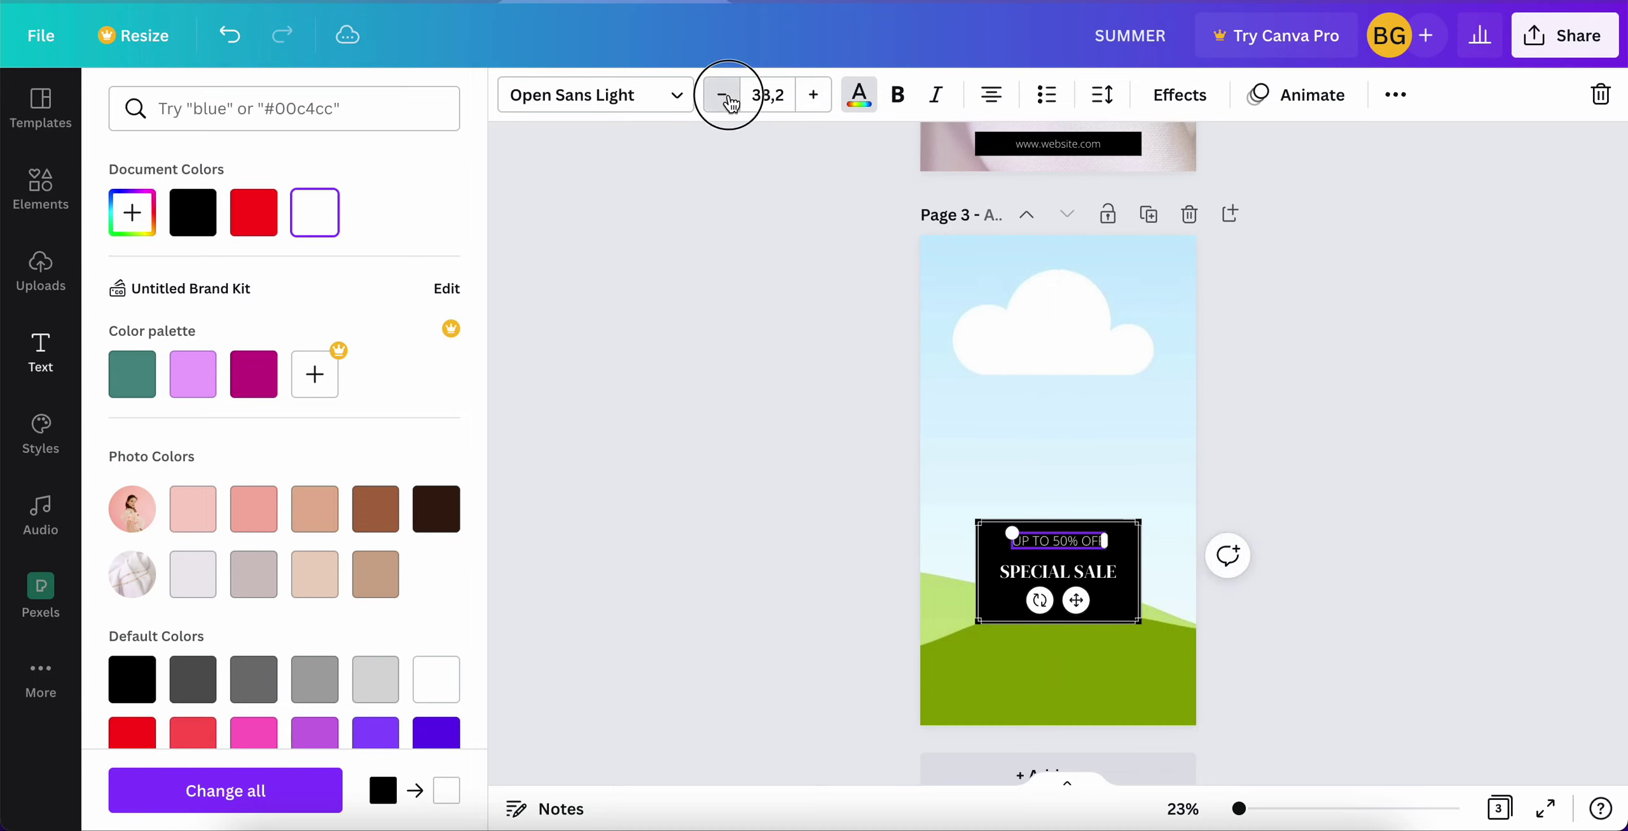
{"action": "left_click", "coordinate": [730, 100]}
{"action": "left_click", "coordinate": [730, 100]}
{"action": "left_click", "coordinate": [730, 101]}
{"action": "left_click", "coordinate": [730, 101]}
{"action": "left_click", "coordinate": [731, 103]}
{"action": "left_click", "coordinate": [732, 104]}
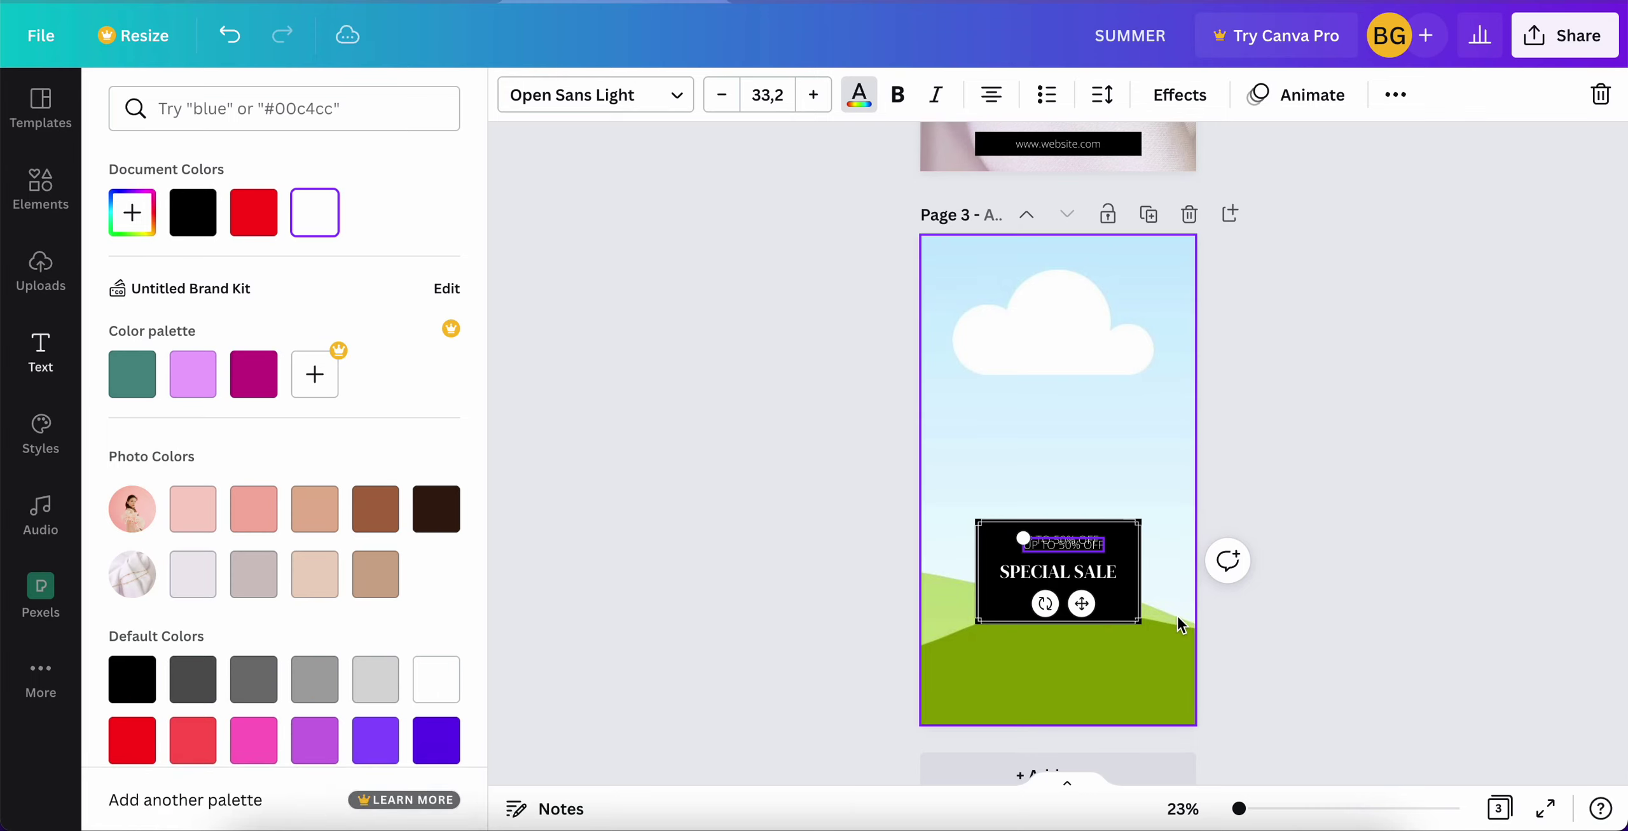
Place a copy of the "UP TO 50% OFF" text below "SPECIAL SALE" and change its wording to "ONE WEEK LEFT".
{"action": "left_click_drag", "start_coordinate": [1081, 601], "coordinate": [1081, 664]}
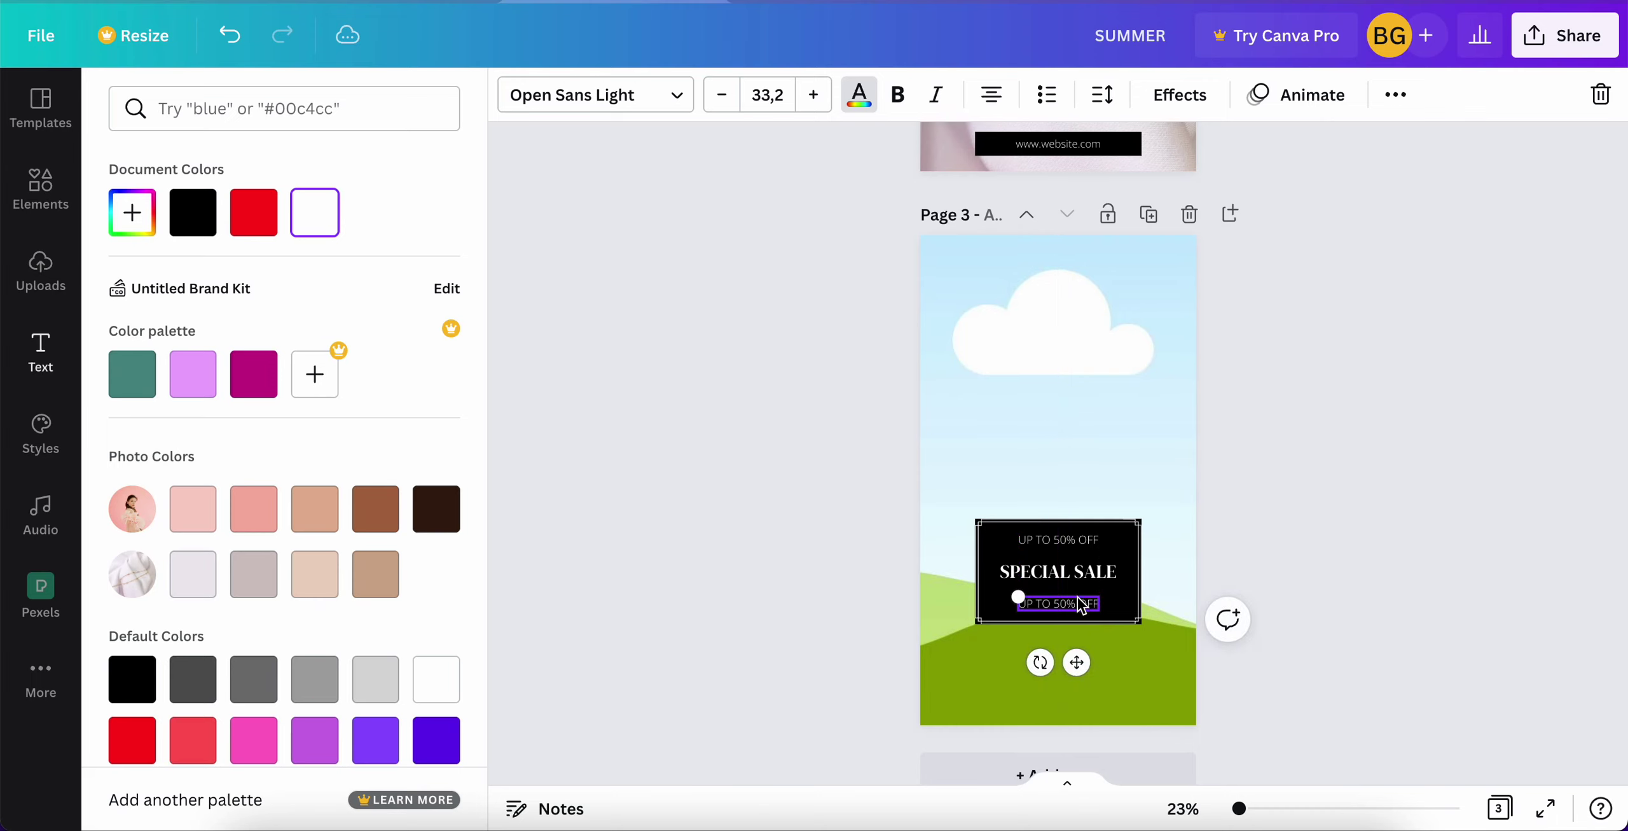
{"action": "left_click_drag", "start_coordinate": [1095, 605], "coordinate": [1058, 604]}
{"action": "key", "text": "BackSpace"}
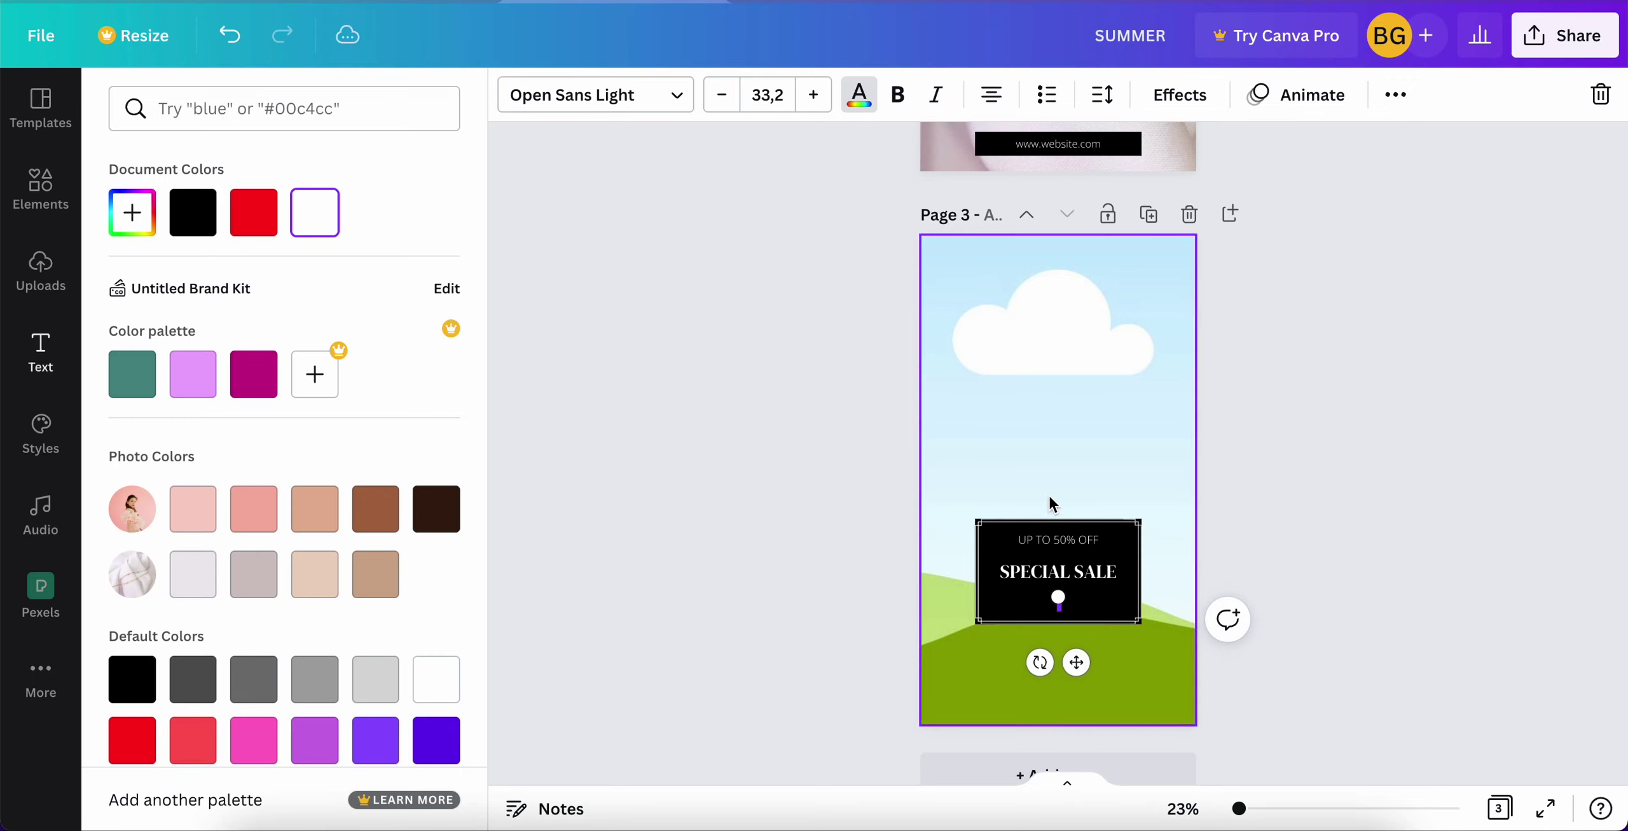
{"action": "type", "text": "ONE WEEK LEFT"}
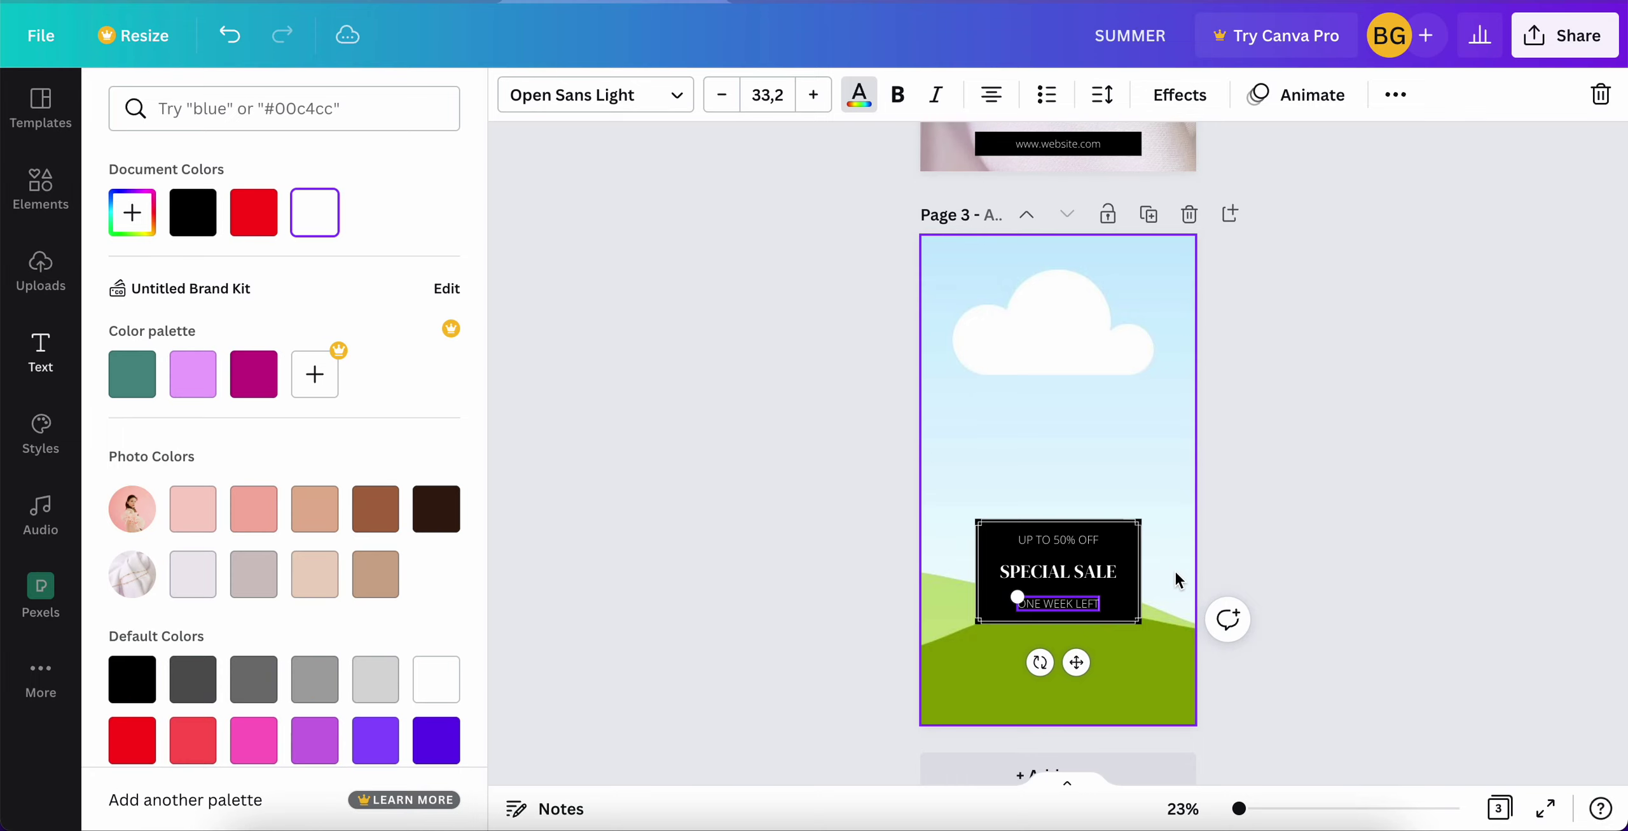
{"action": "left_click", "coordinate": [1231, 564]}
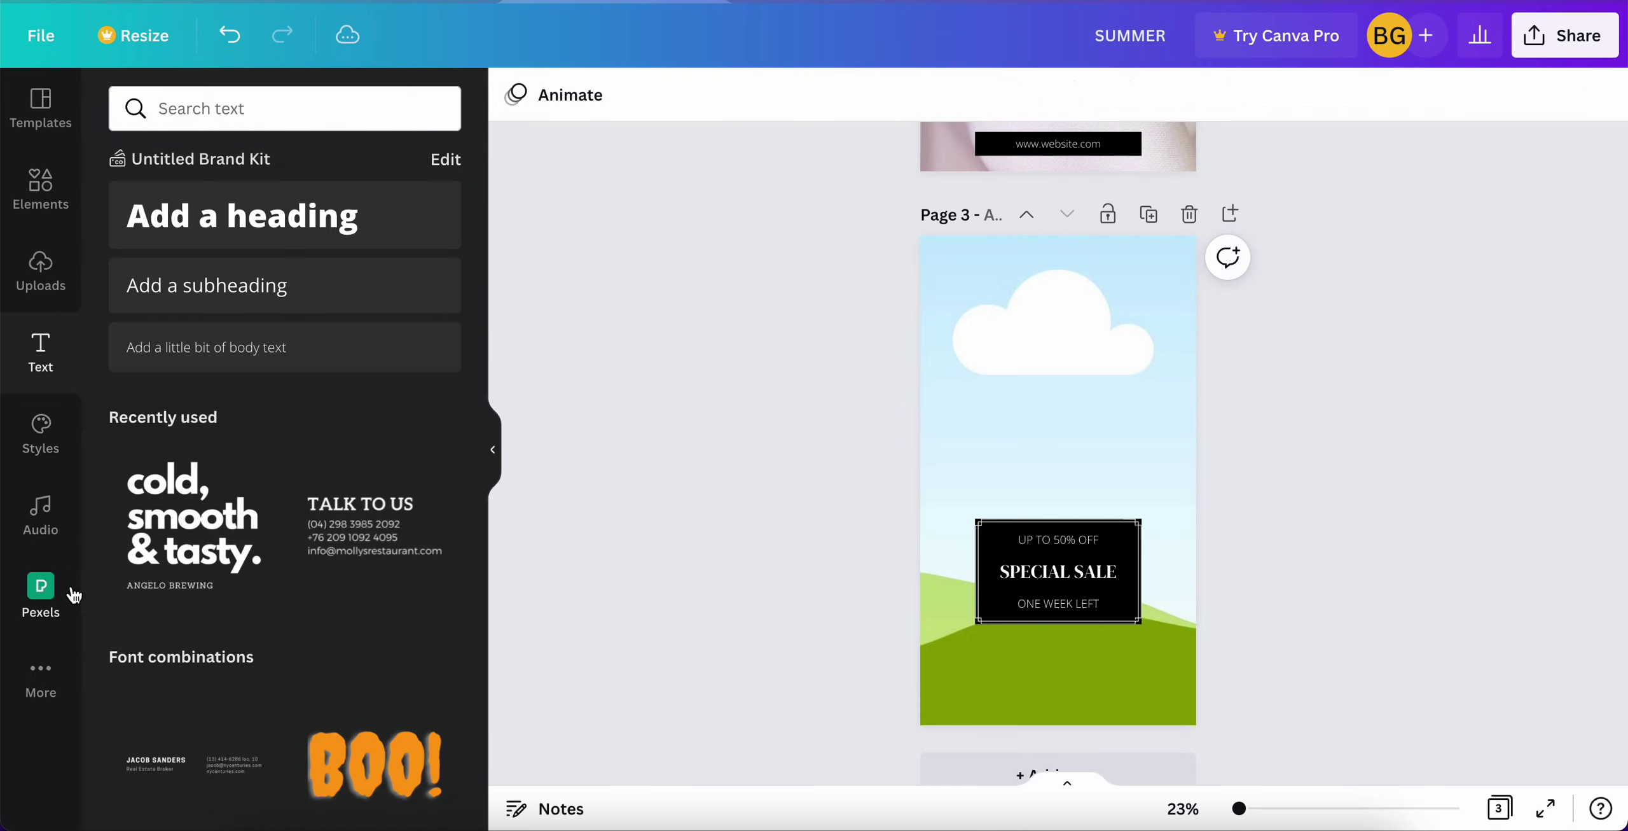
Fill page 3's frame with the Pexels jewelry photo of a woman looking over her bare shoulder.
{"action": "left_click", "coordinate": [37, 583]}
{"action": "scroll", "coordinate": [336, 578], "scroll_direction": "down", "scroll_amount": 5}
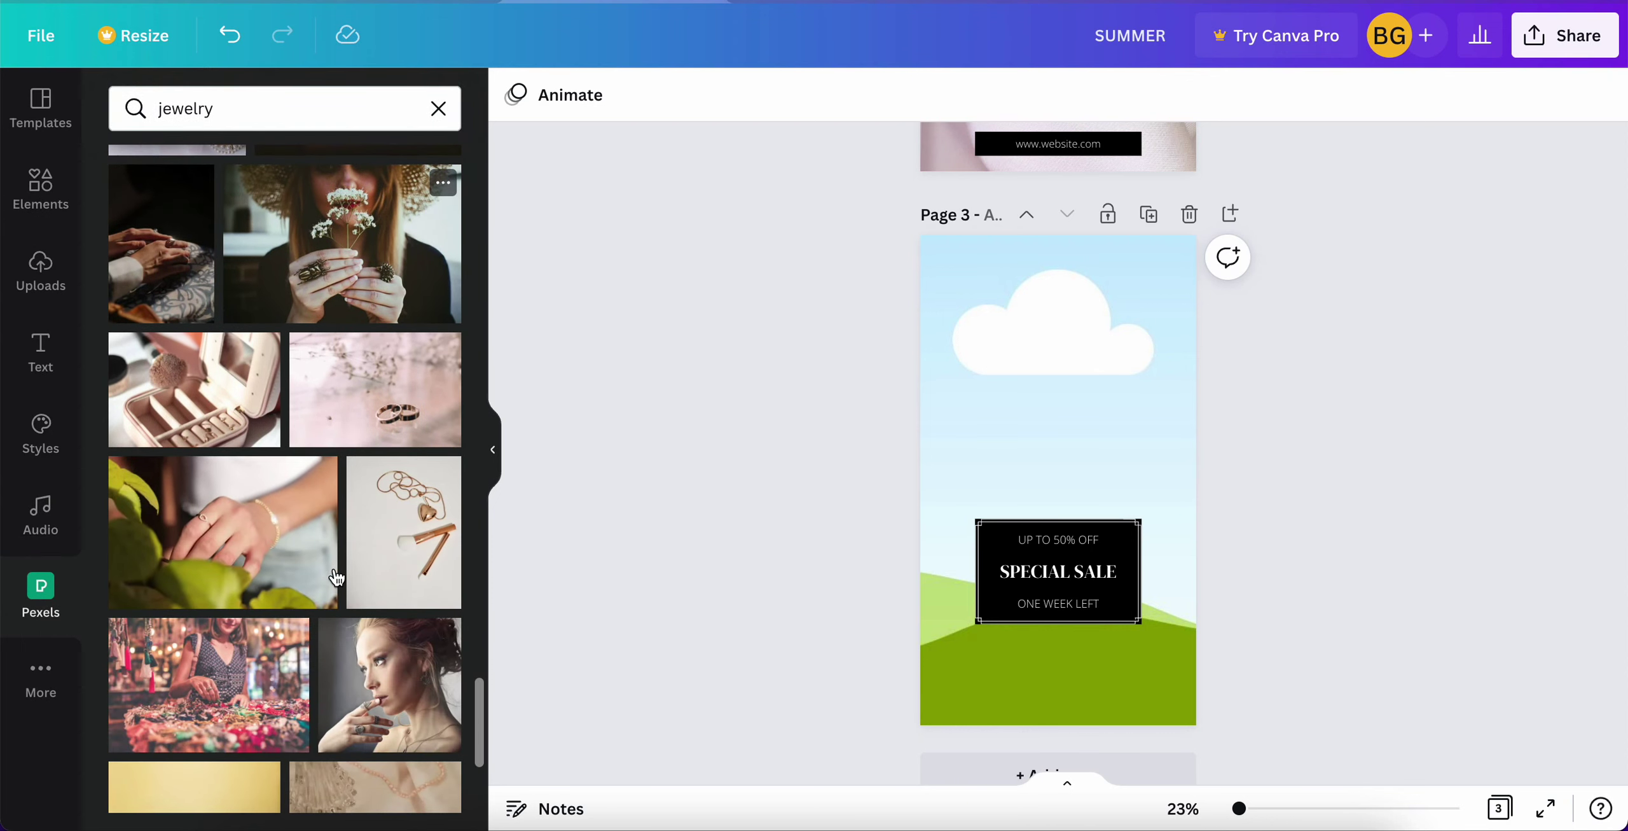
{"action": "scroll", "coordinate": [337, 578], "scroll_direction": "down", "scroll_amount": 10}
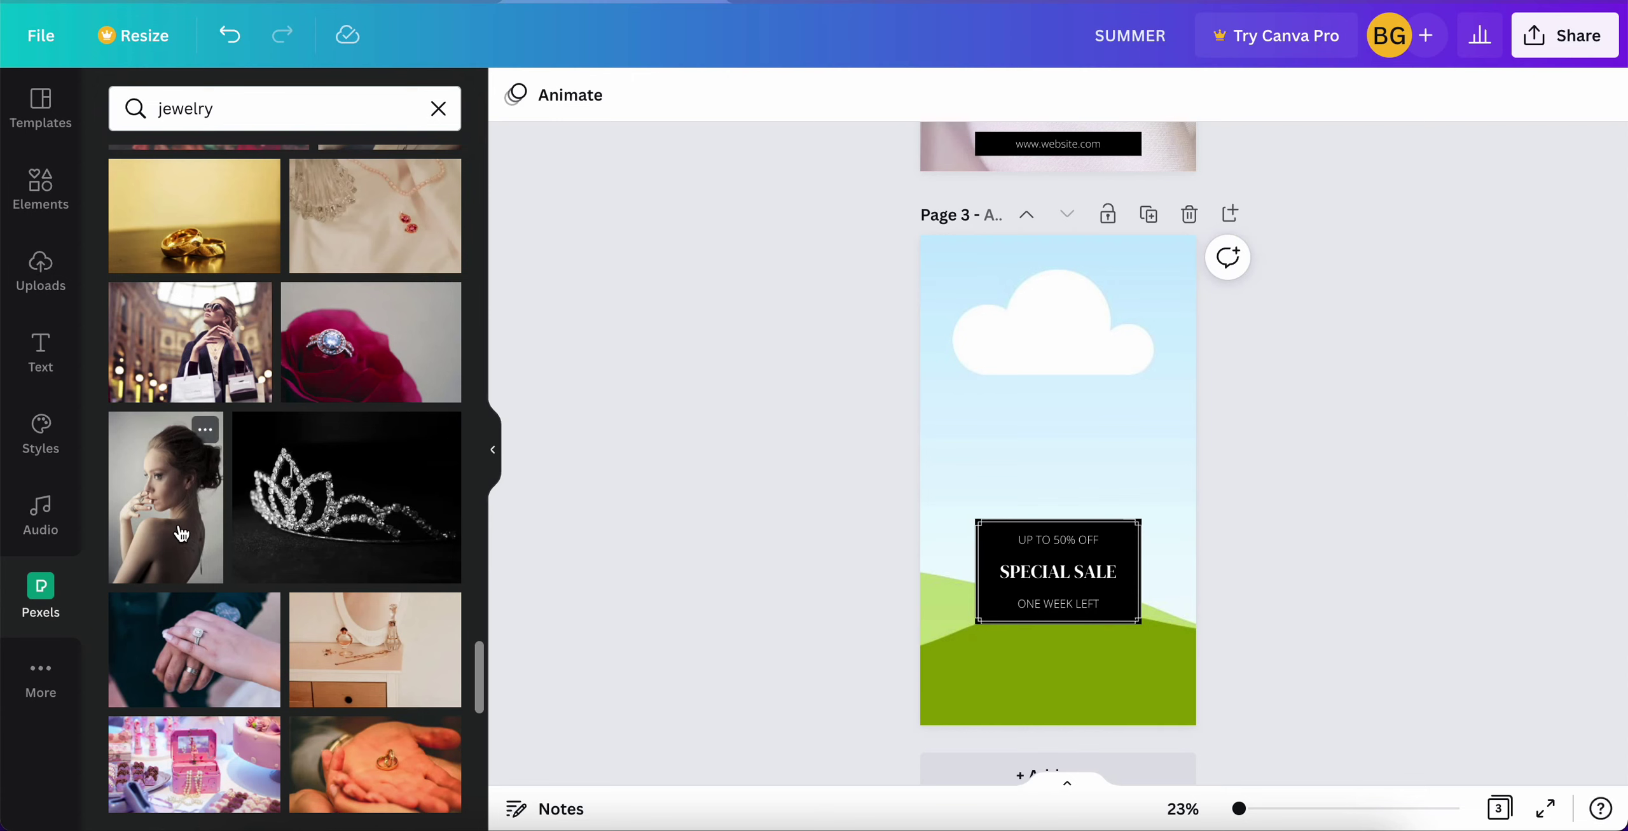
{"action": "left_click_drag", "start_coordinate": [178, 535], "coordinate": [973, 434]}
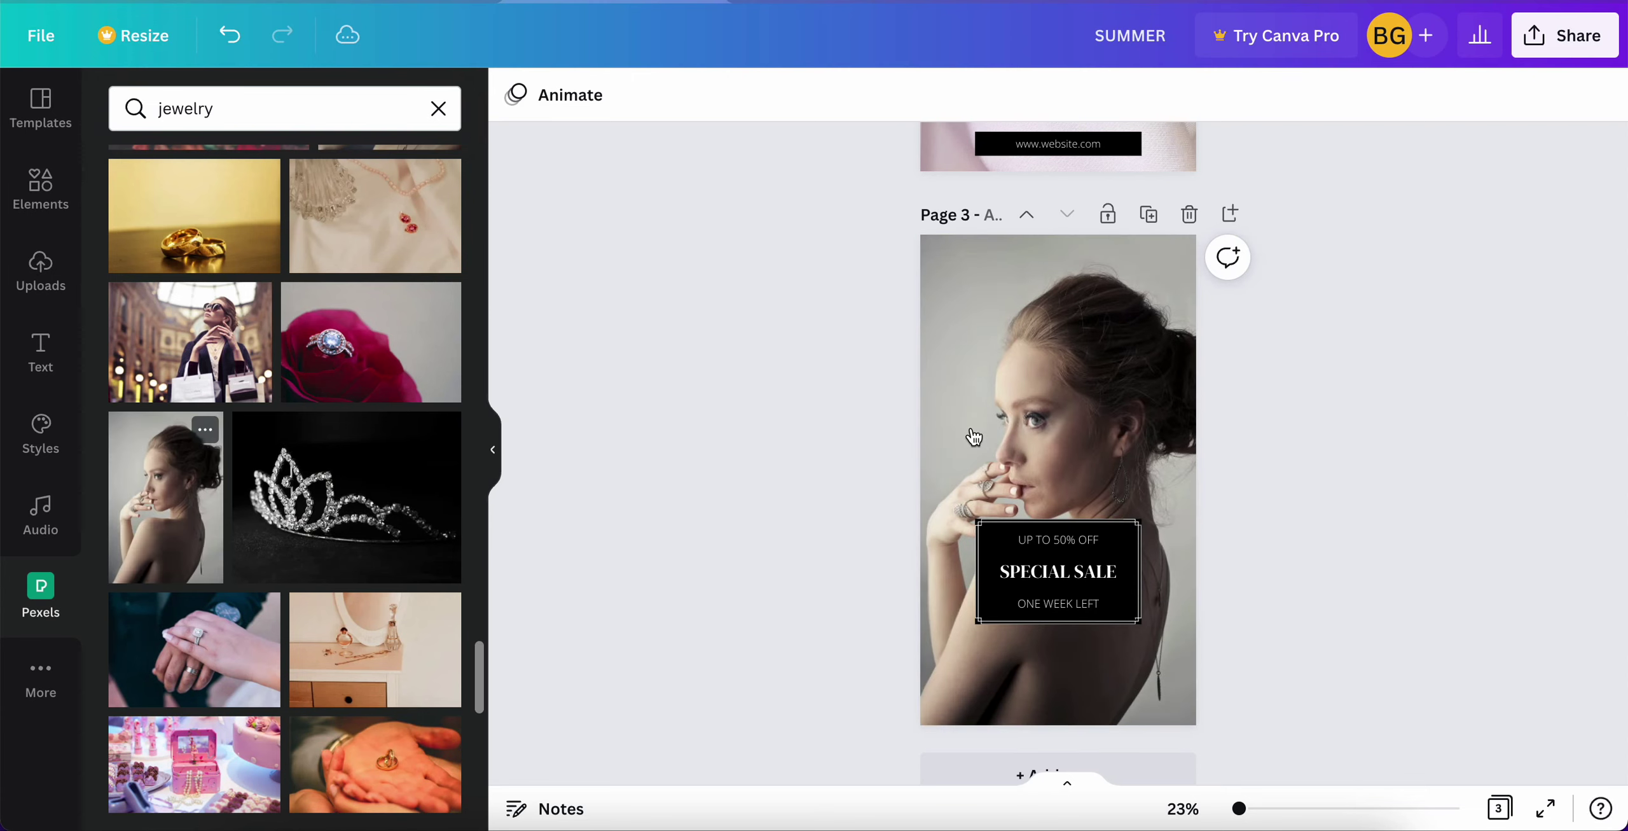
Fill page 3's frame with the Pexels jewelry photo of a ringed hand resting on a bare back.
{"action": "scroll", "coordinate": [286, 643], "scroll_direction": "down", "scroll_amount": 10}
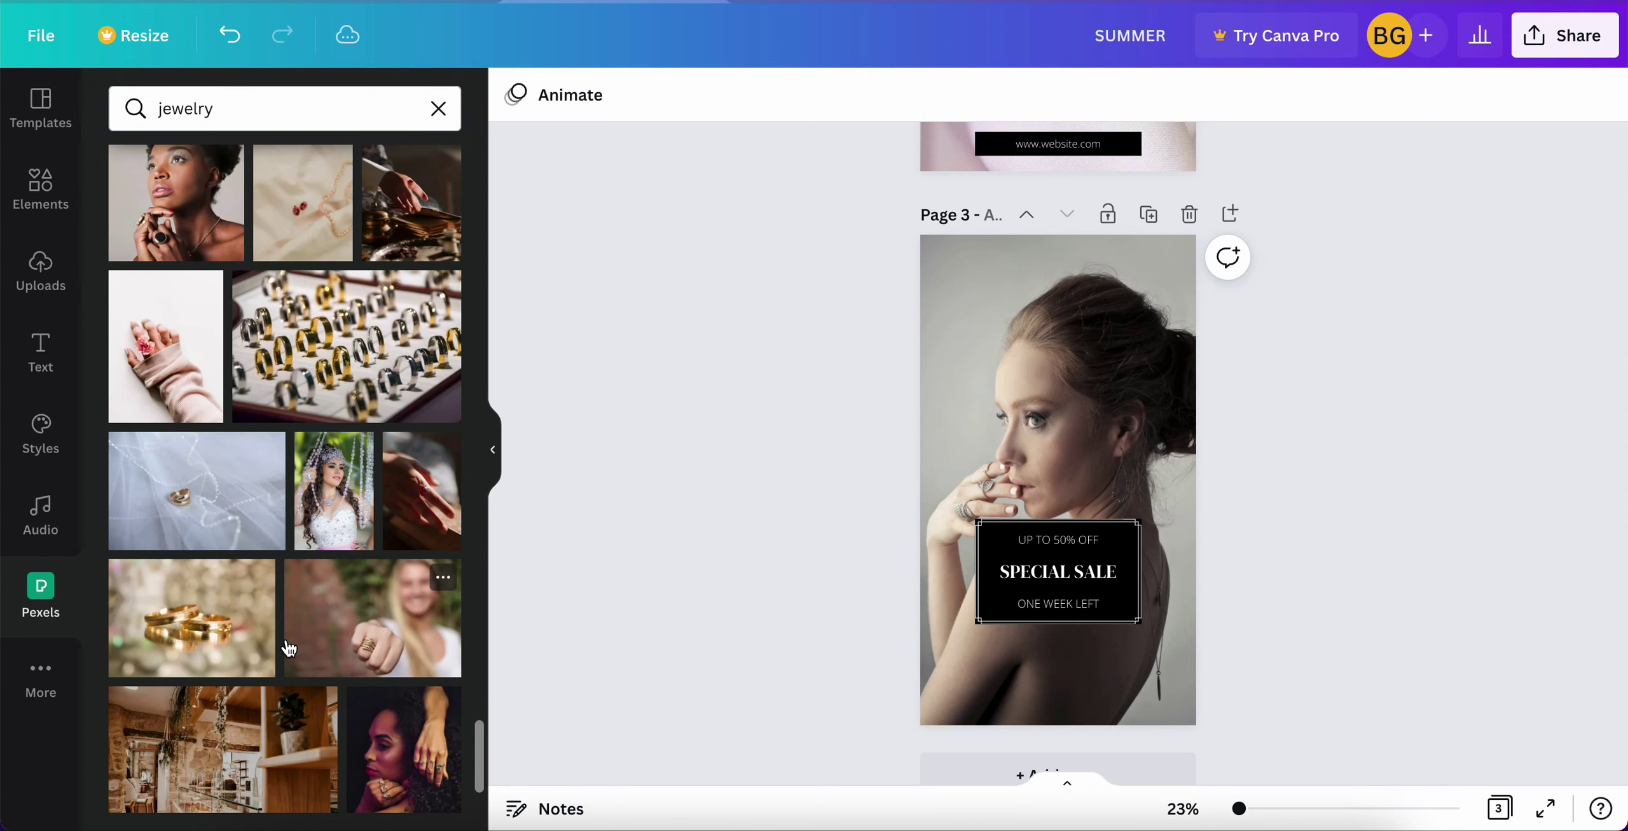
{"action": "scroll", "coordinate": [289, 647], "scroll_direction": "down", "scroll_amount": 15}
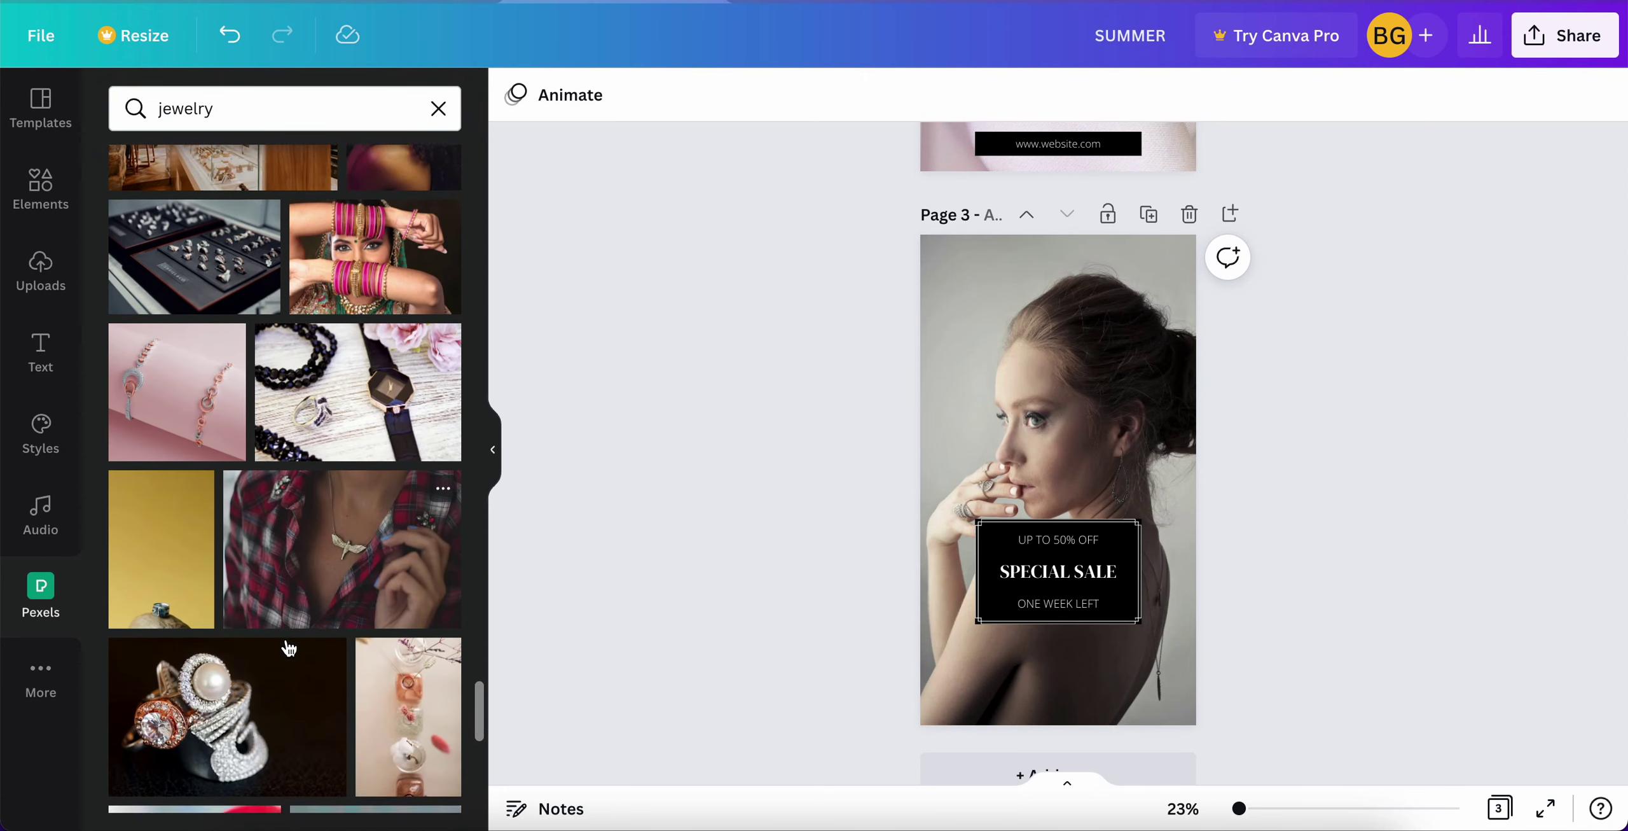
{"action": "scroll", "coordinate": [290, 647], "scroll_direction": "down", "scroll_amount": 8}
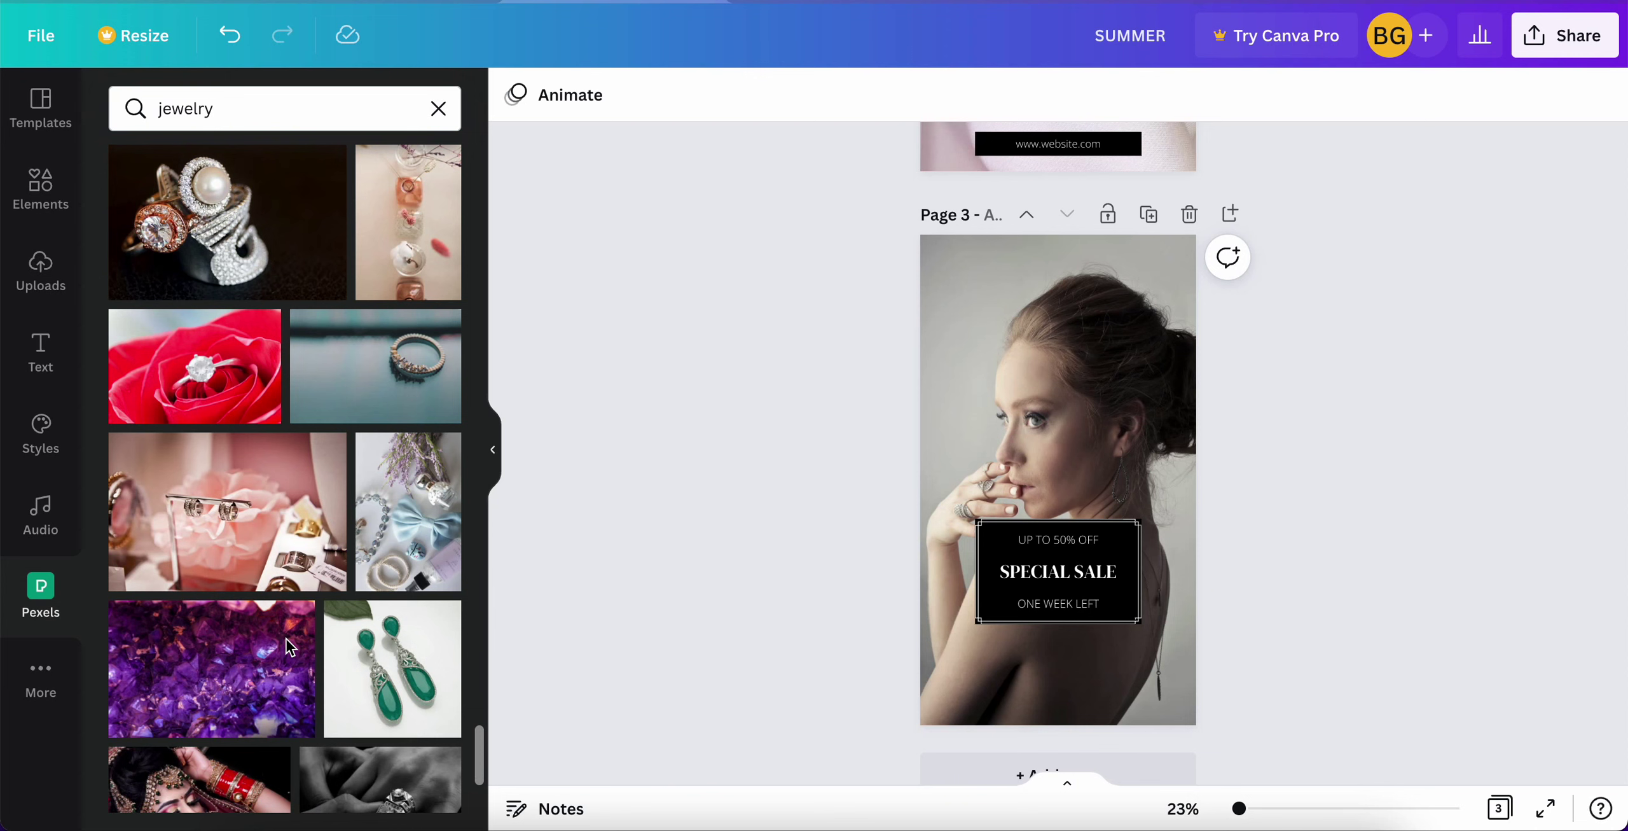
{"action": "scroll", "coordinate": [289, 647], "scroll_direction": "down", "scroll_amount": 5}
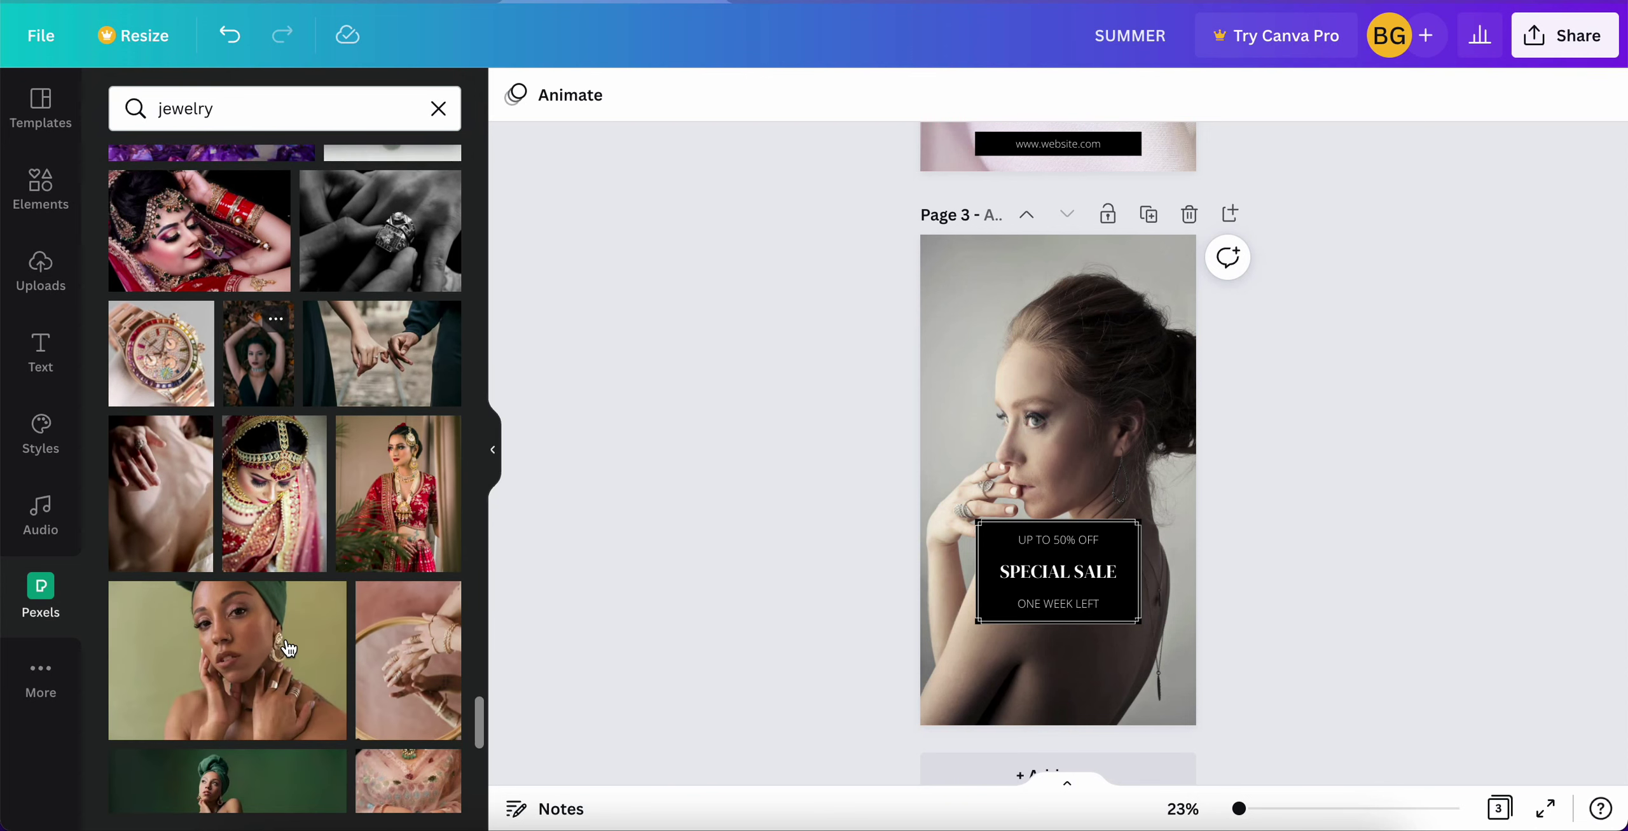
{"action": "left_click_drag", "start_coordinate": [159, 439], "coordinate": [947, 386]}
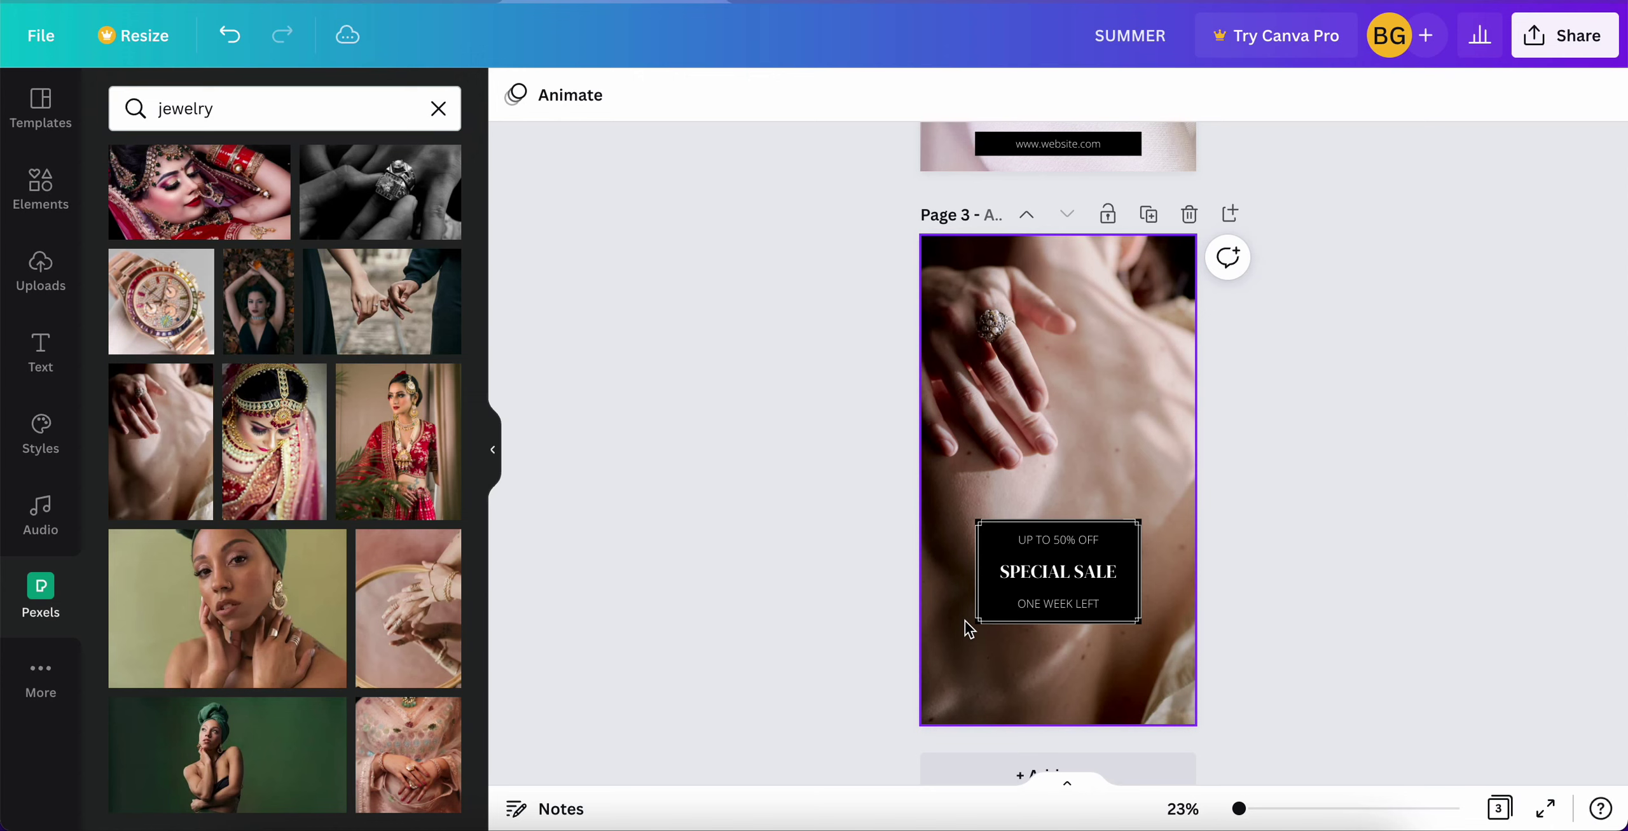
Return to the first page and show all story pages in the grid overview.
{"action": "scroll", "coordinate": [1140, 360], "scroll_direction": "up", "scroll_amount": 8}
{"action": "scroll", "coordinate": [1139, 356], "scroll_direction": "up", "scroll_amount": 4}
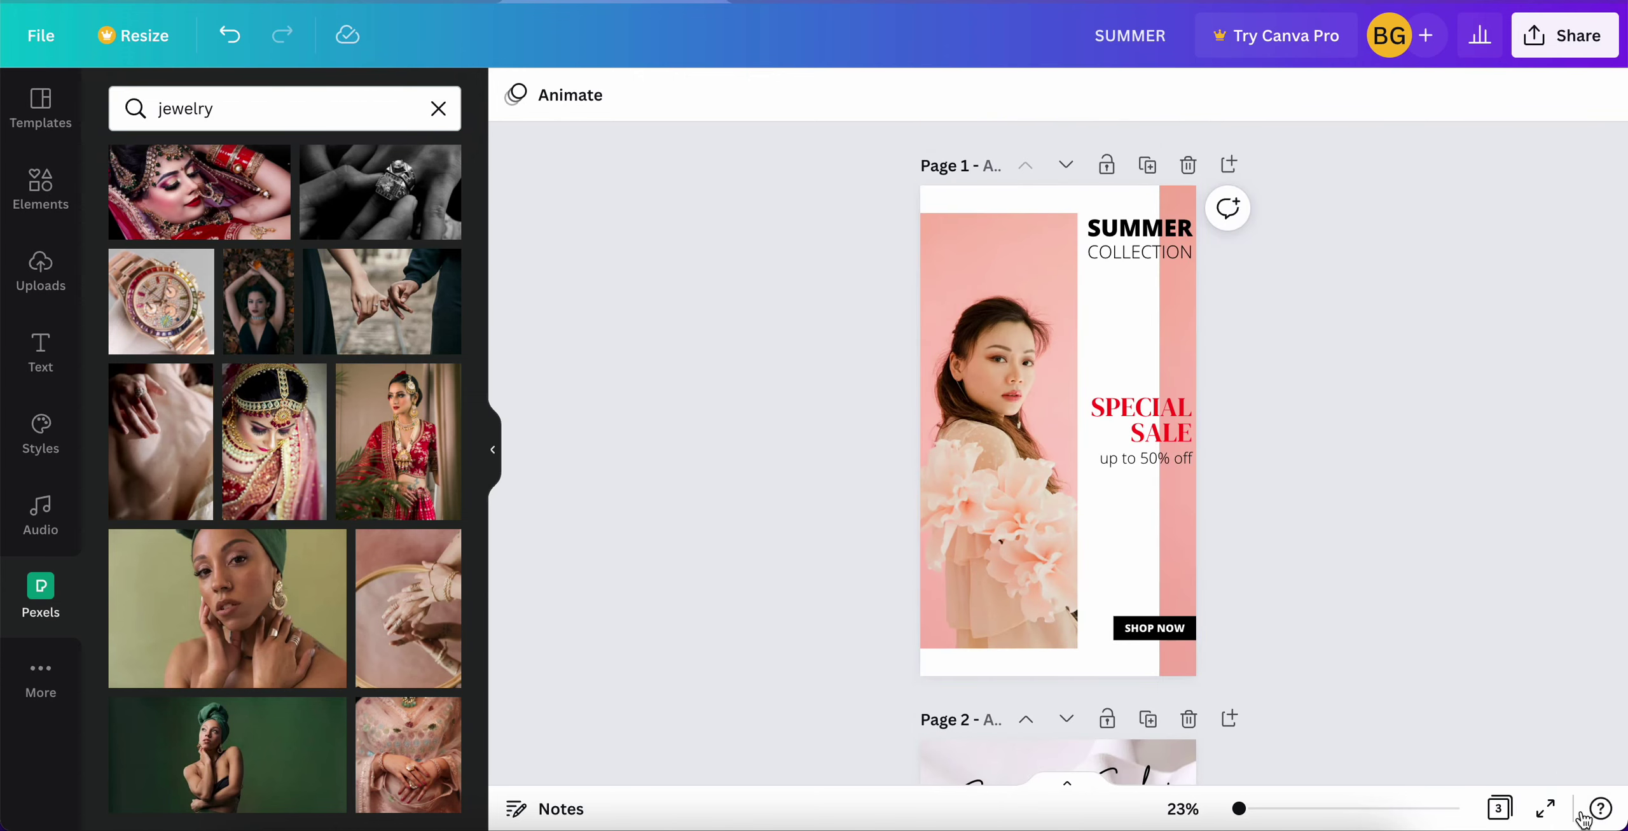
{"action": "left_click", "coordinate": [1499, 809]}
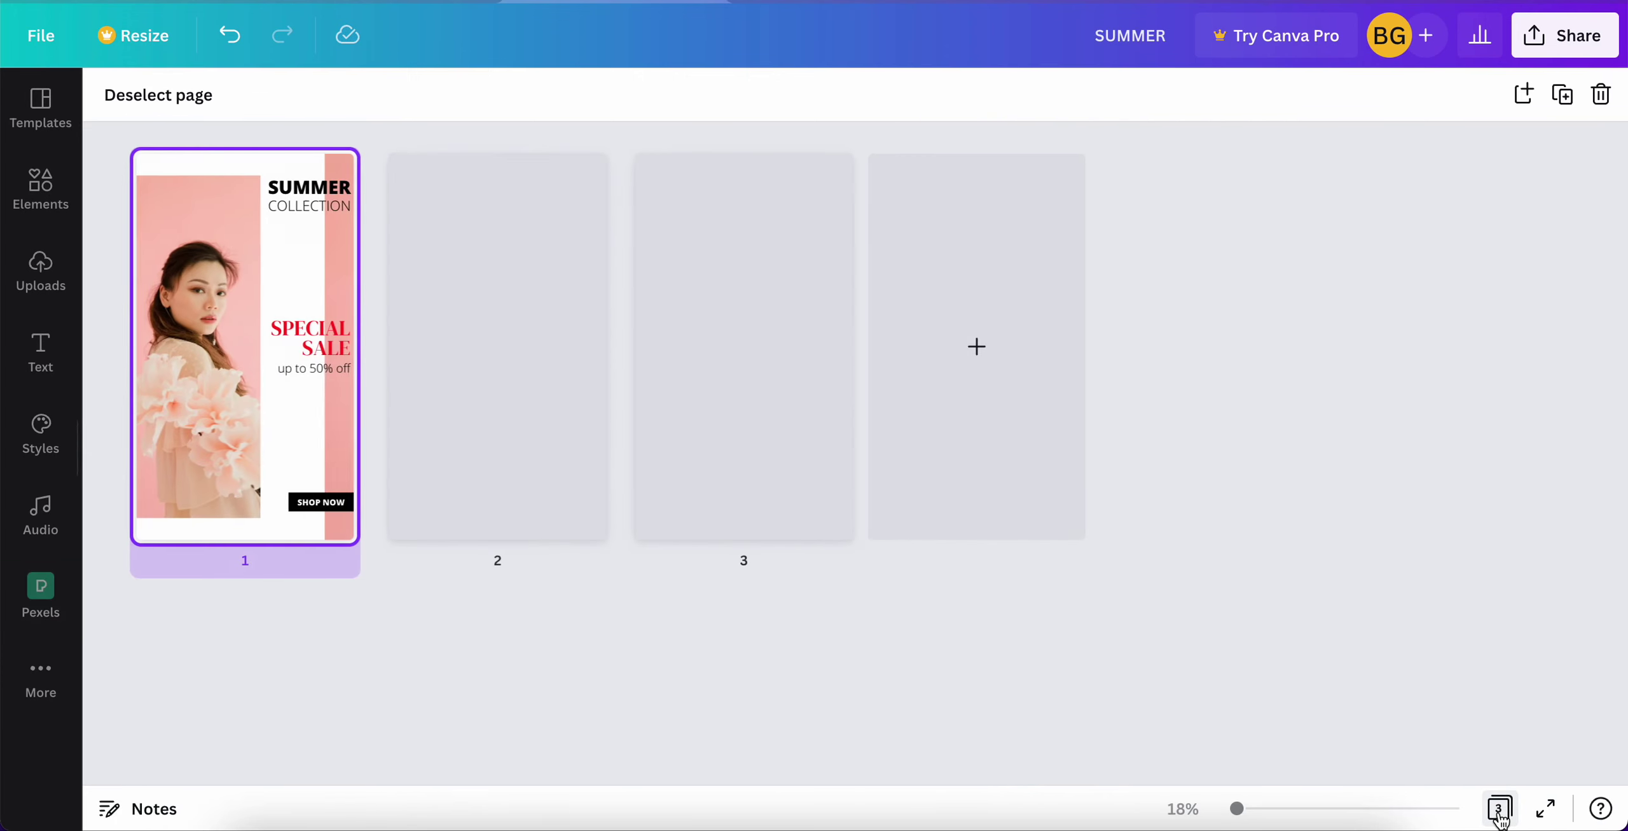